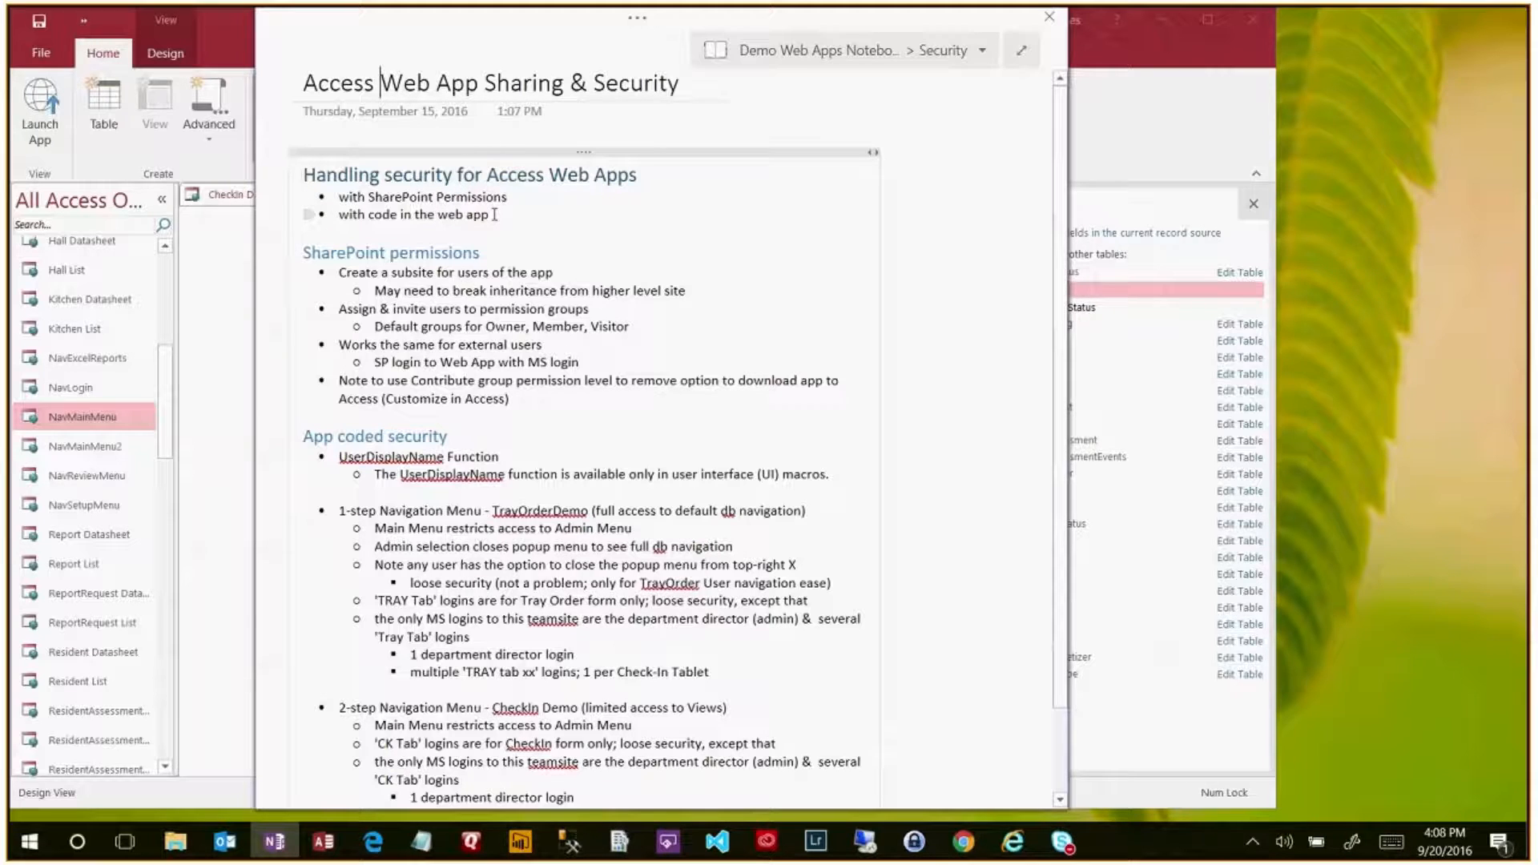
- Highlight the two security-approach bullets in OneNote, then return to the admin center's site collections
drag(495, 215, 336, 203)
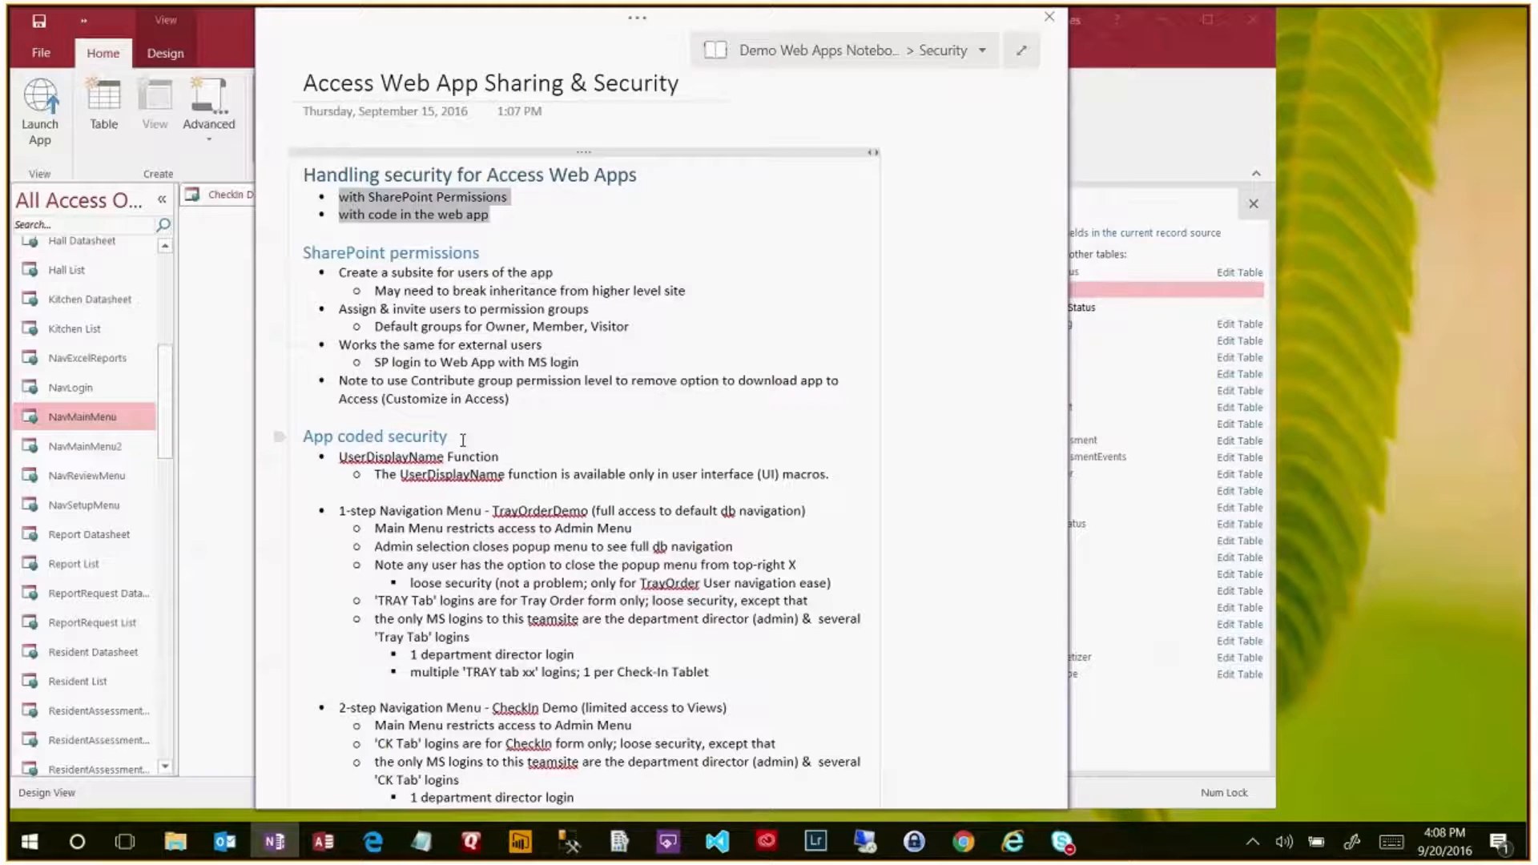
click(497, 255)
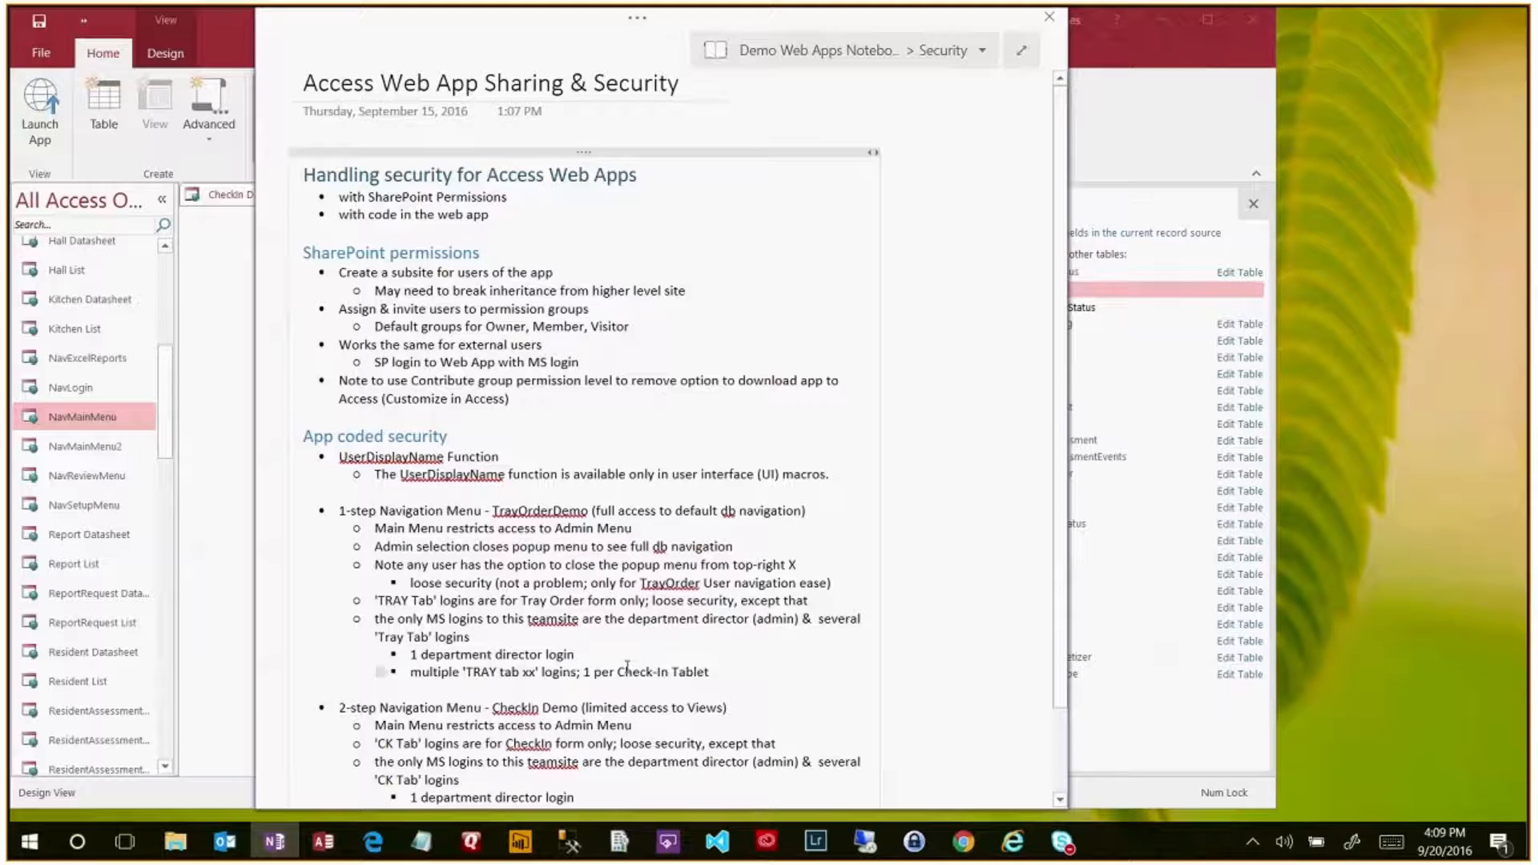
click(373, 843)
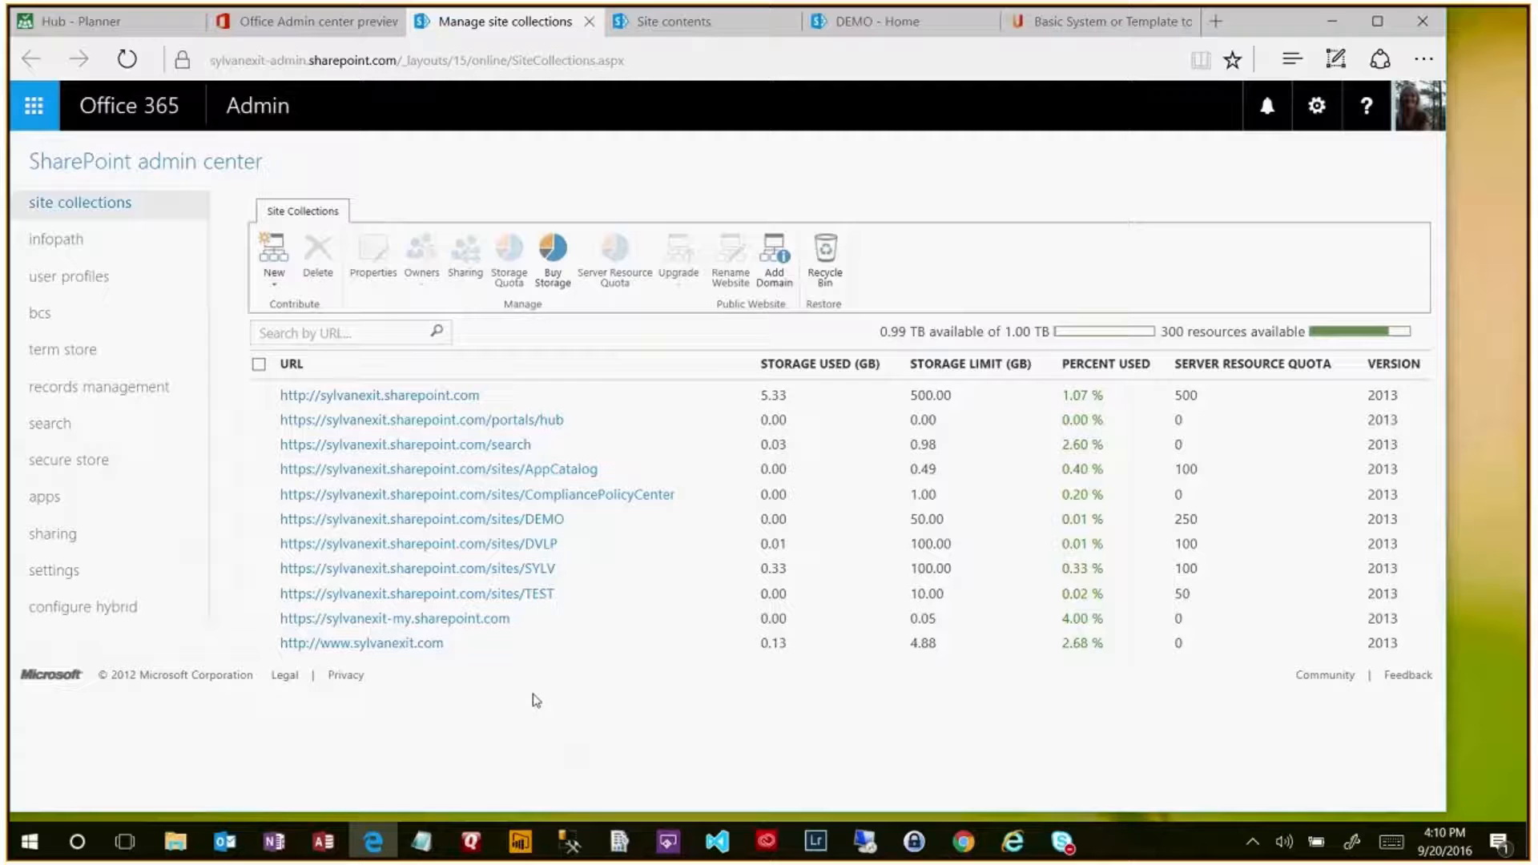
- Show the OneNote page 'Access Web App Sharing & Security' over the admin center
click(275, 842)
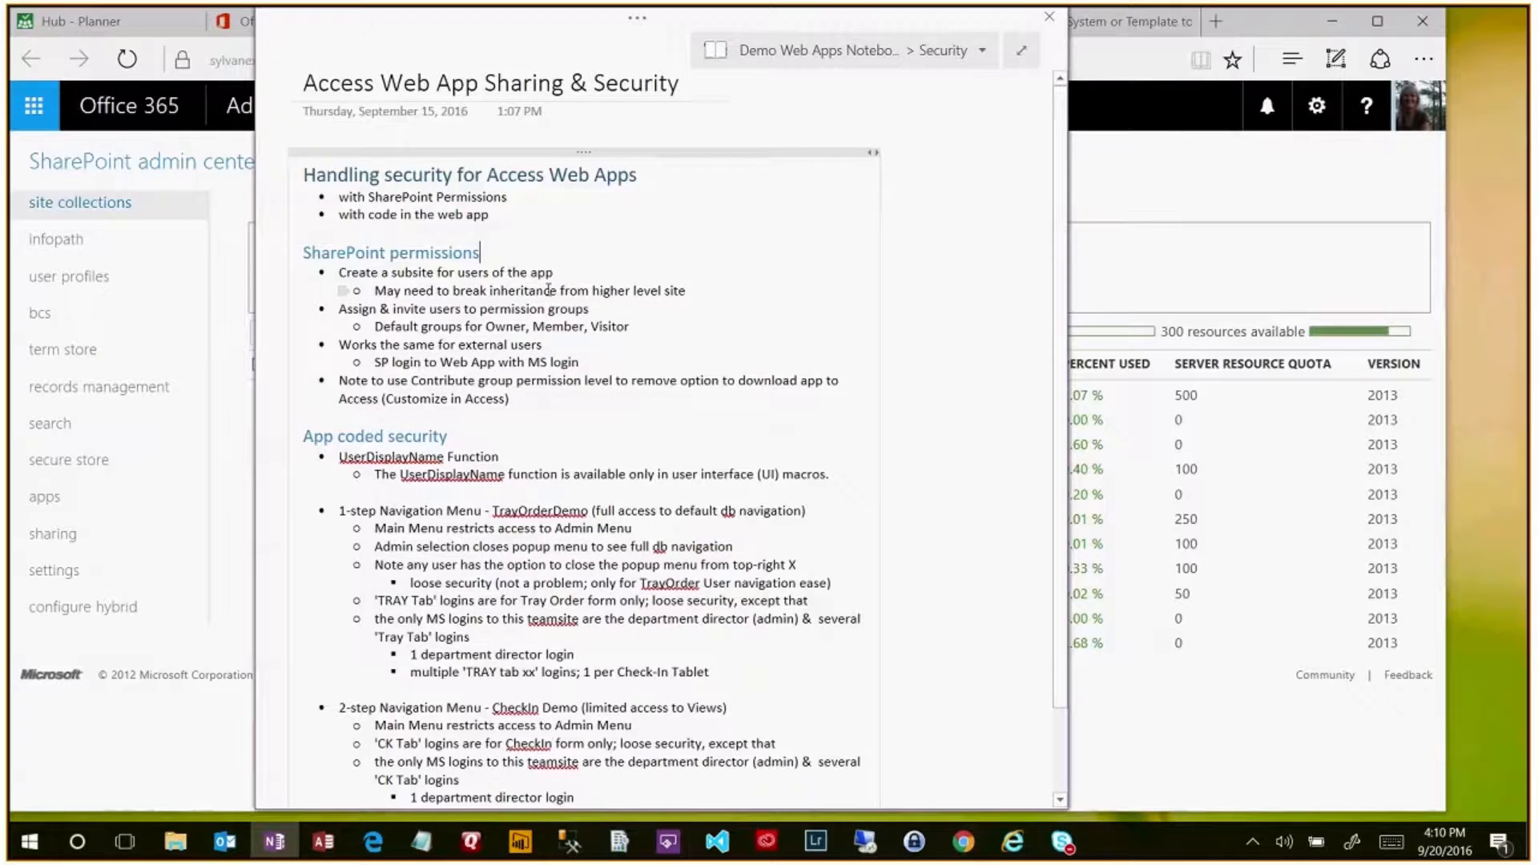
- Leave the notes and go to the team site's Site contents browser tab
key(alt+Tab)
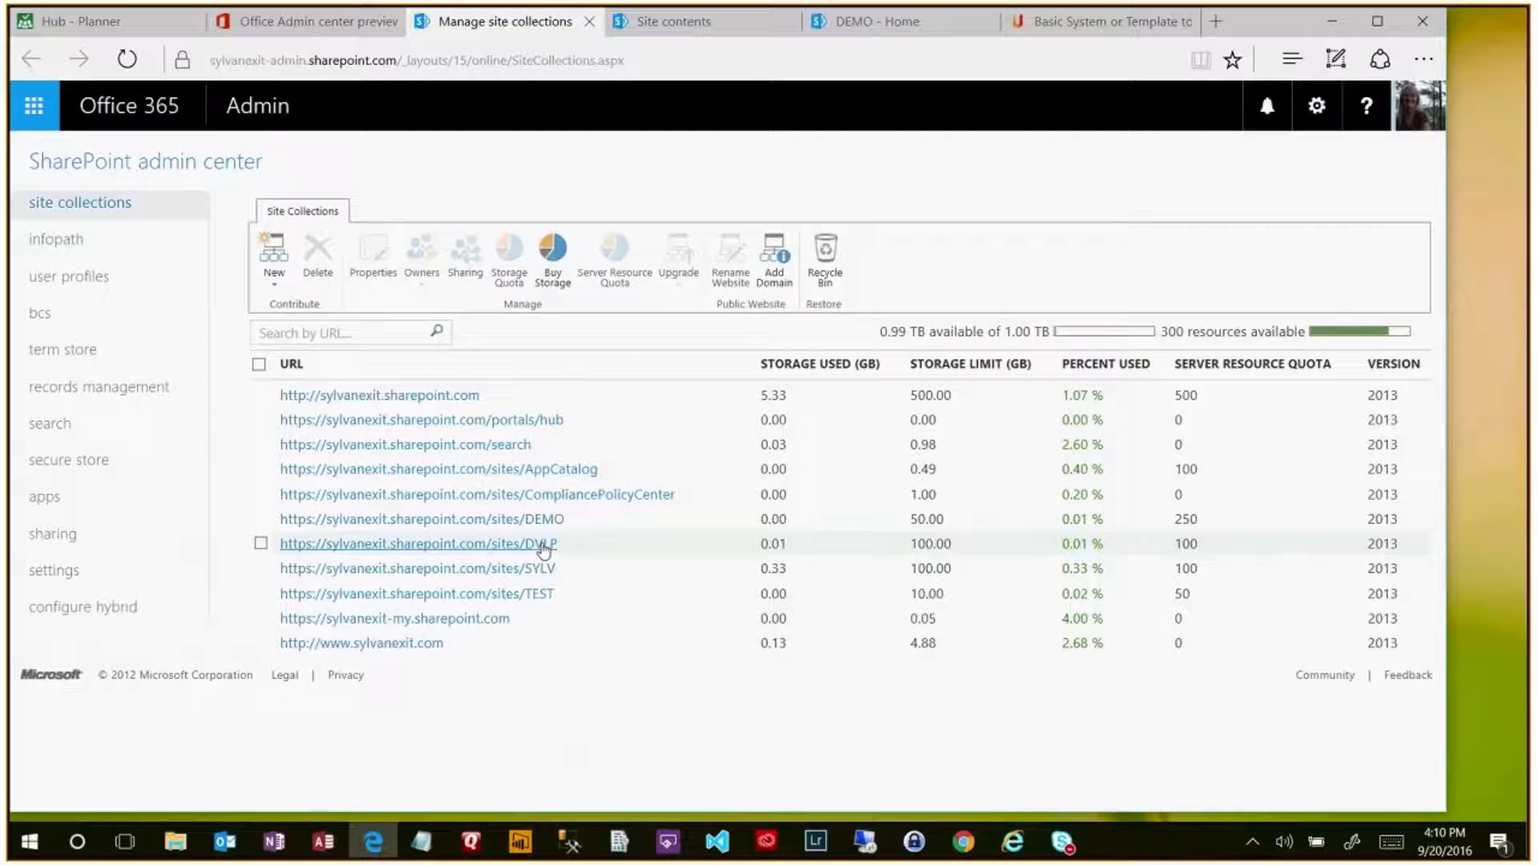
click(744, 24)
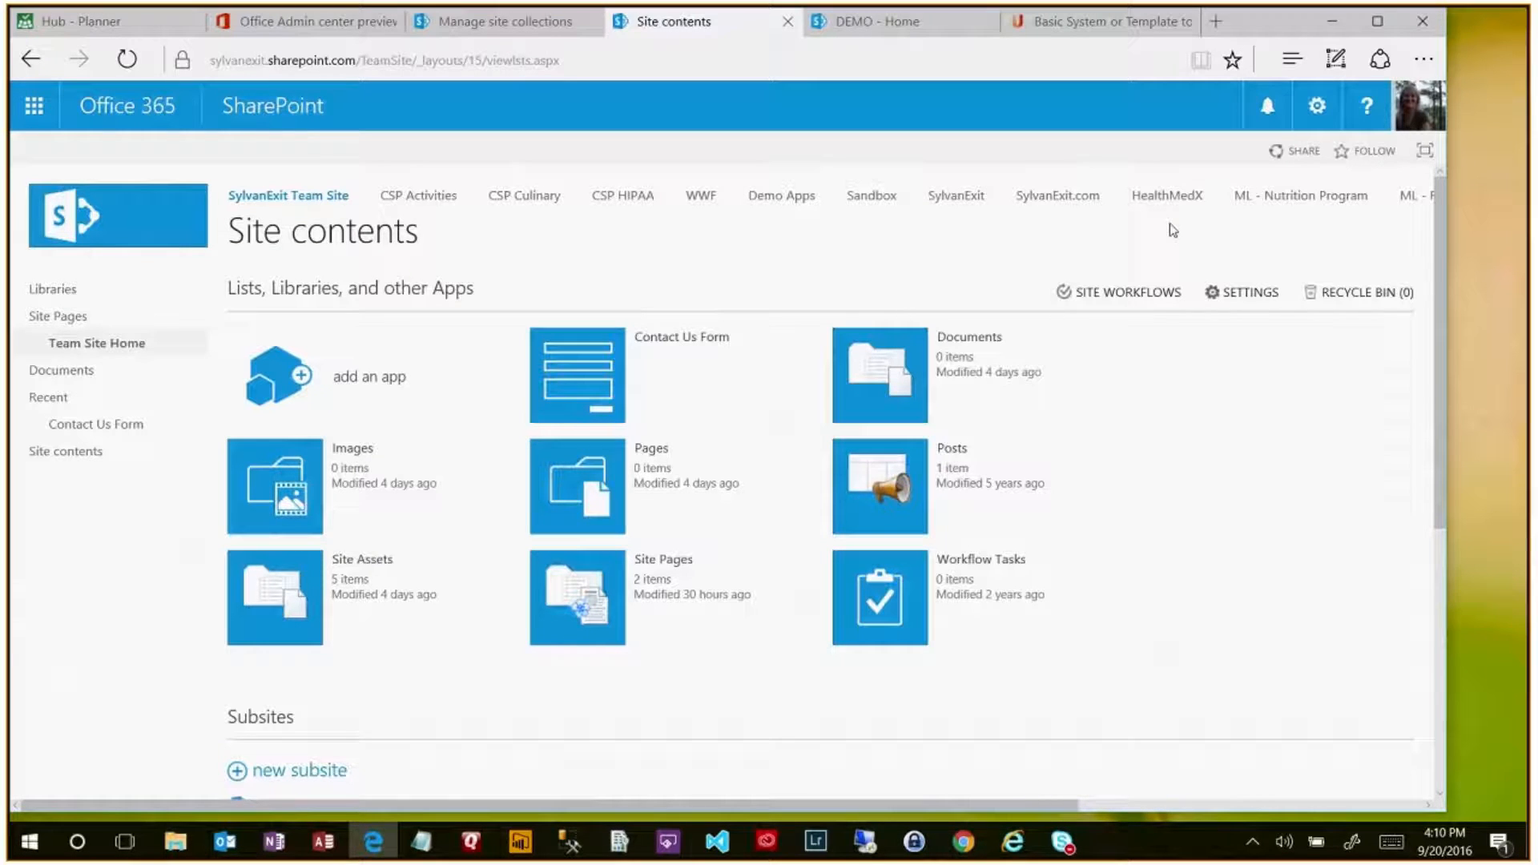
- Open the CSP Culinary subsite's Site permissions through its Site settings
scroll(1064, 461, down, 6)
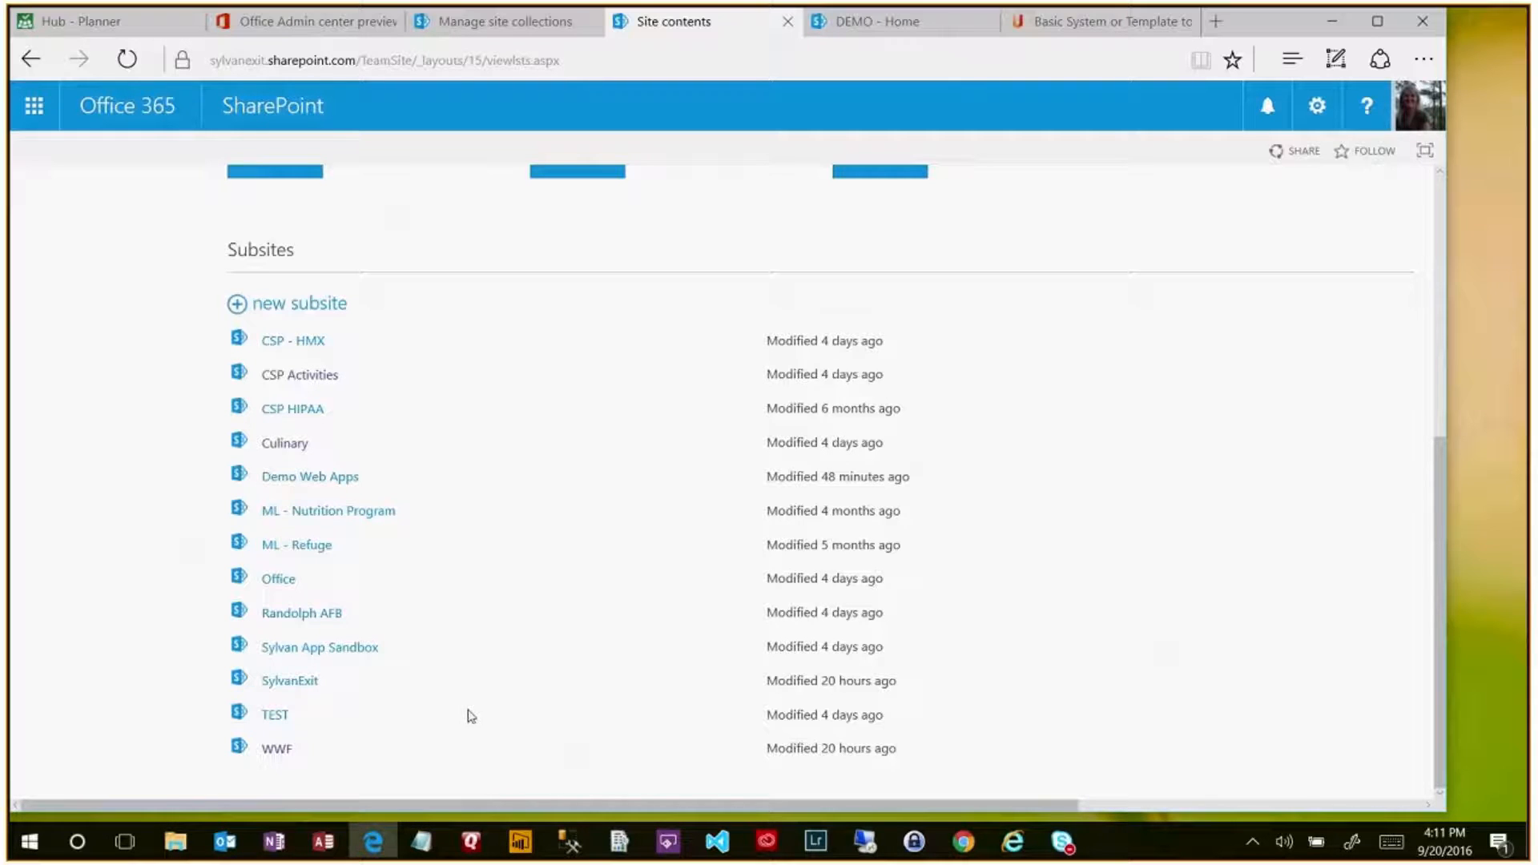
scroll(461, 671, up, 6)
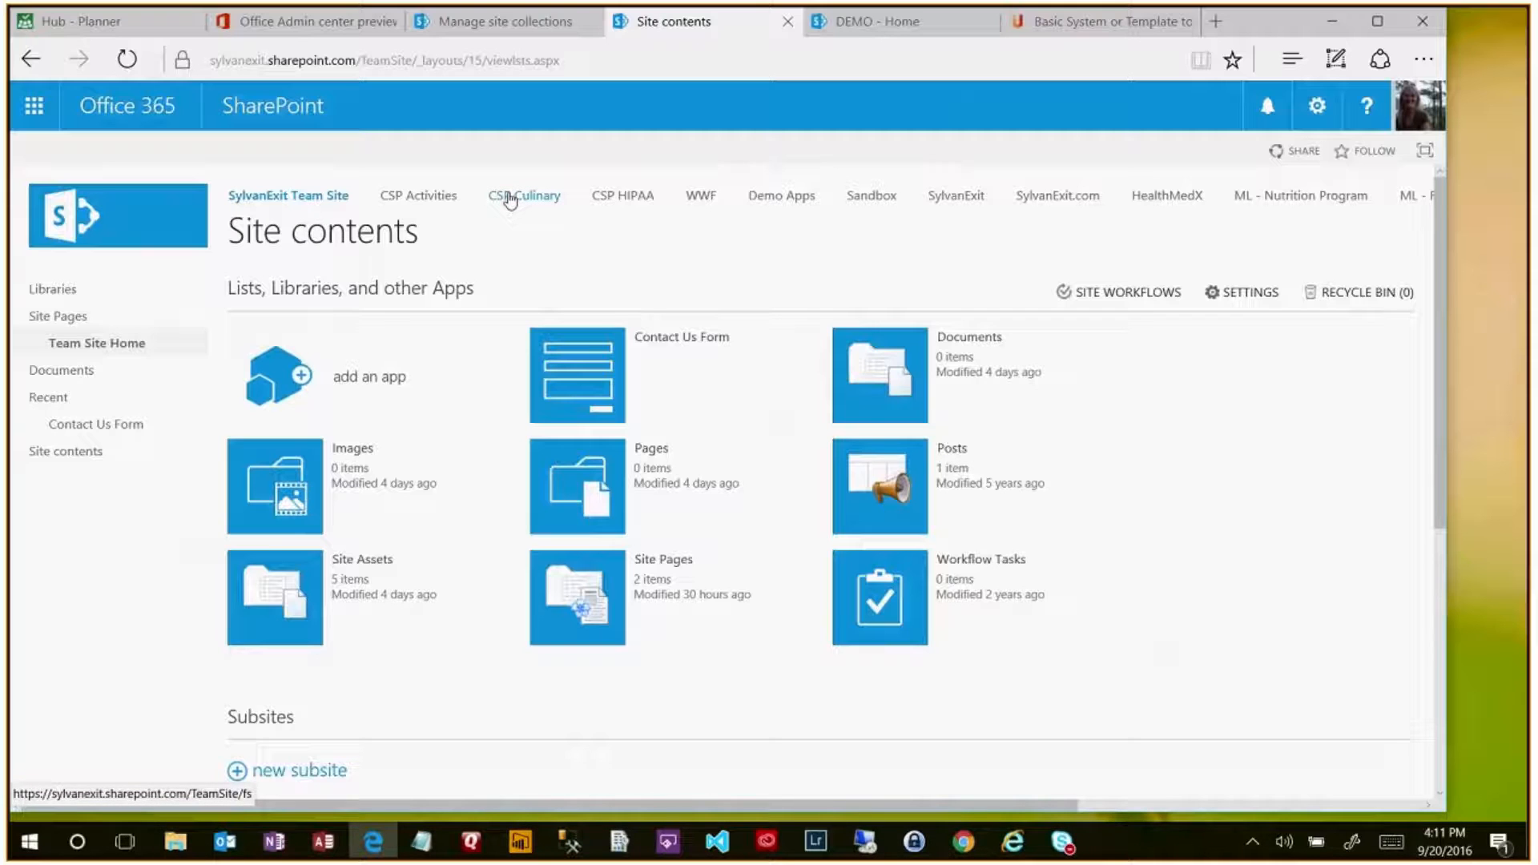
click(509, 201)
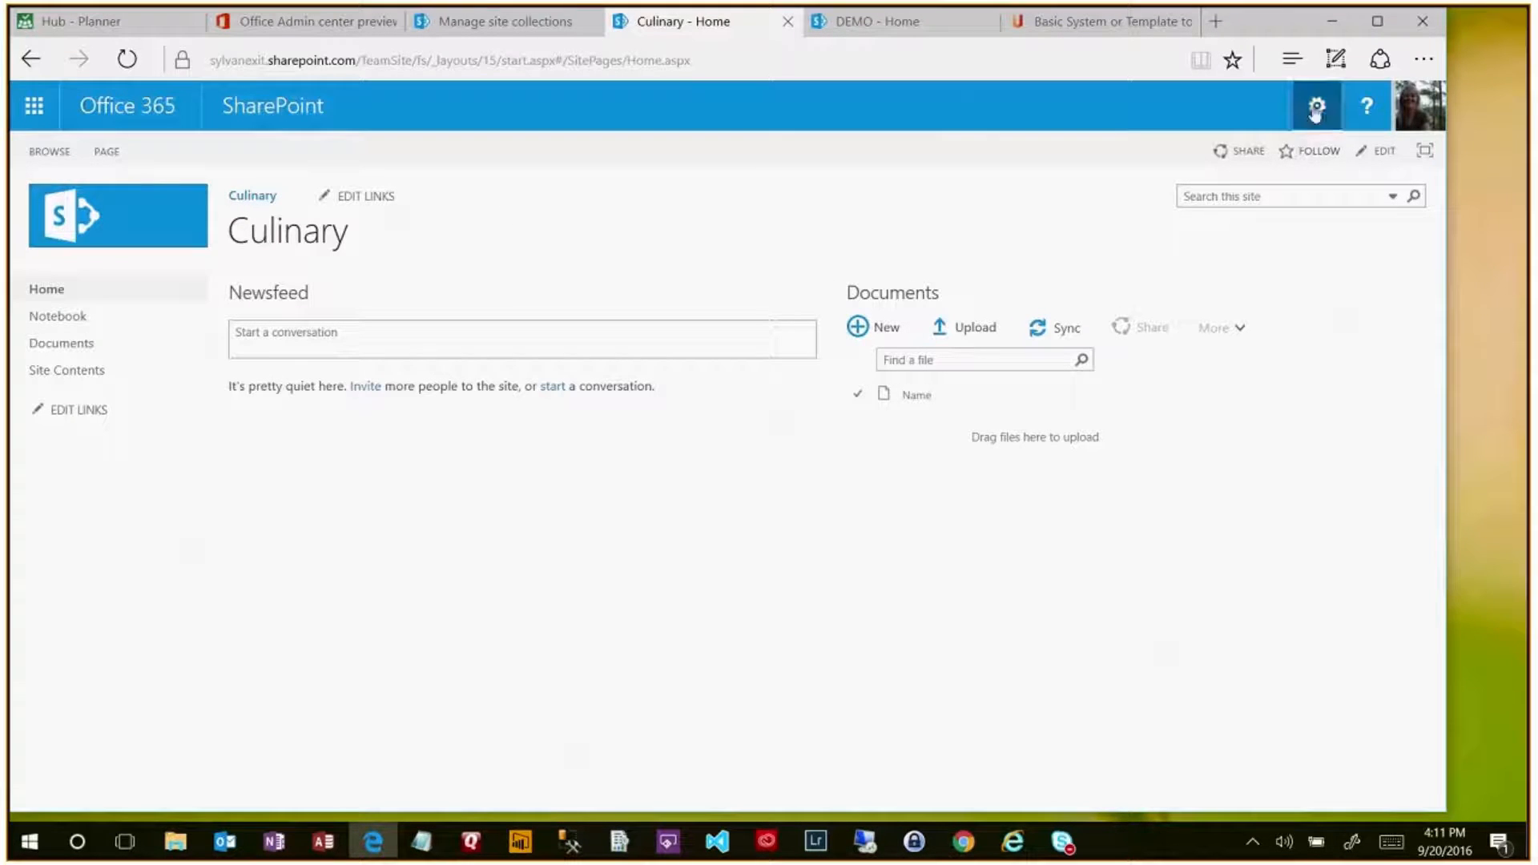
click(1316, 106)
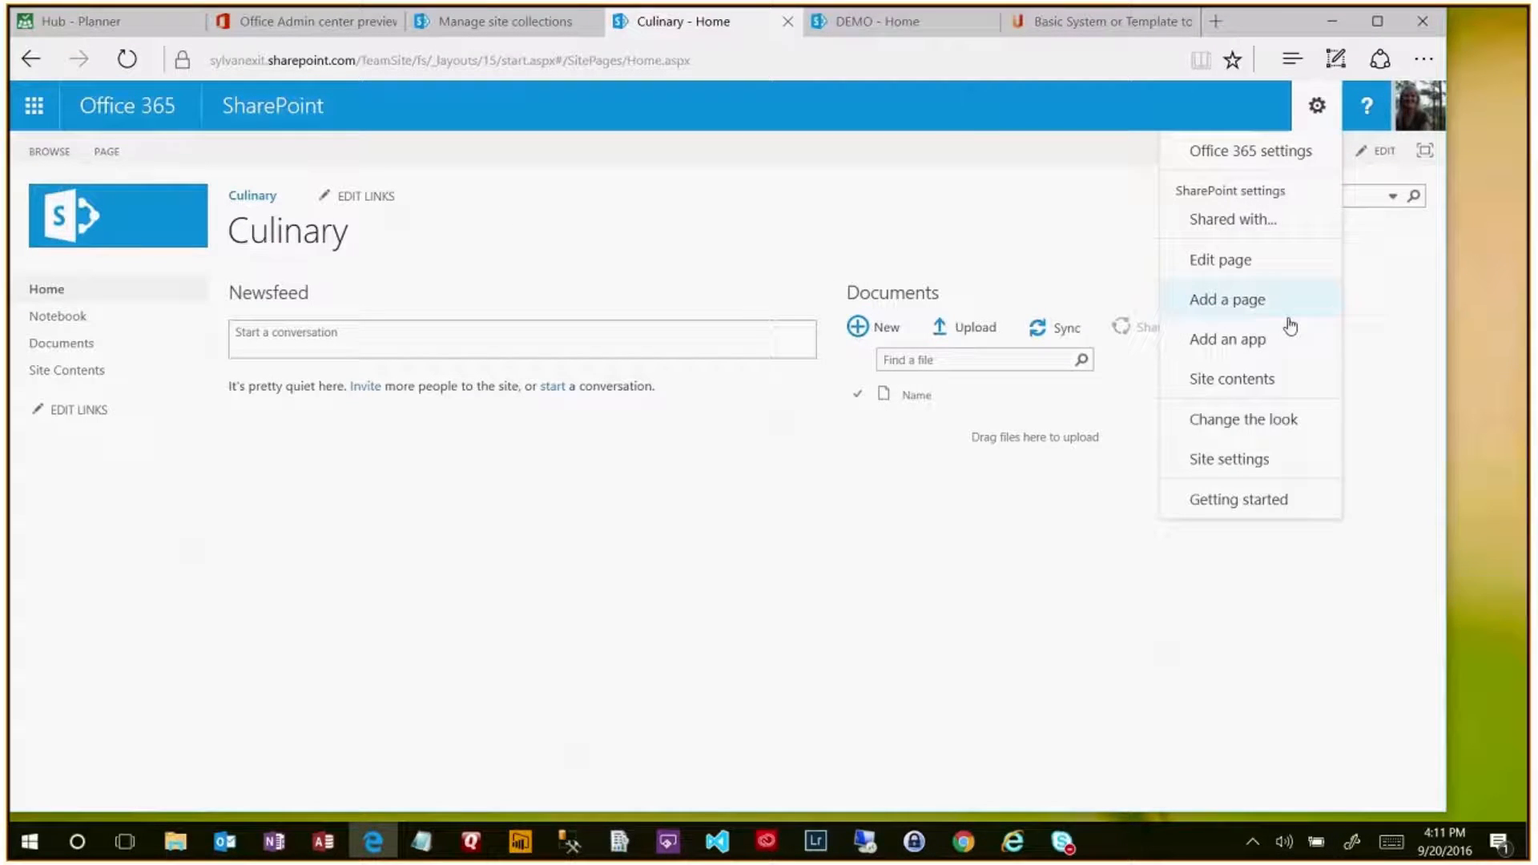
click(1249, 459)
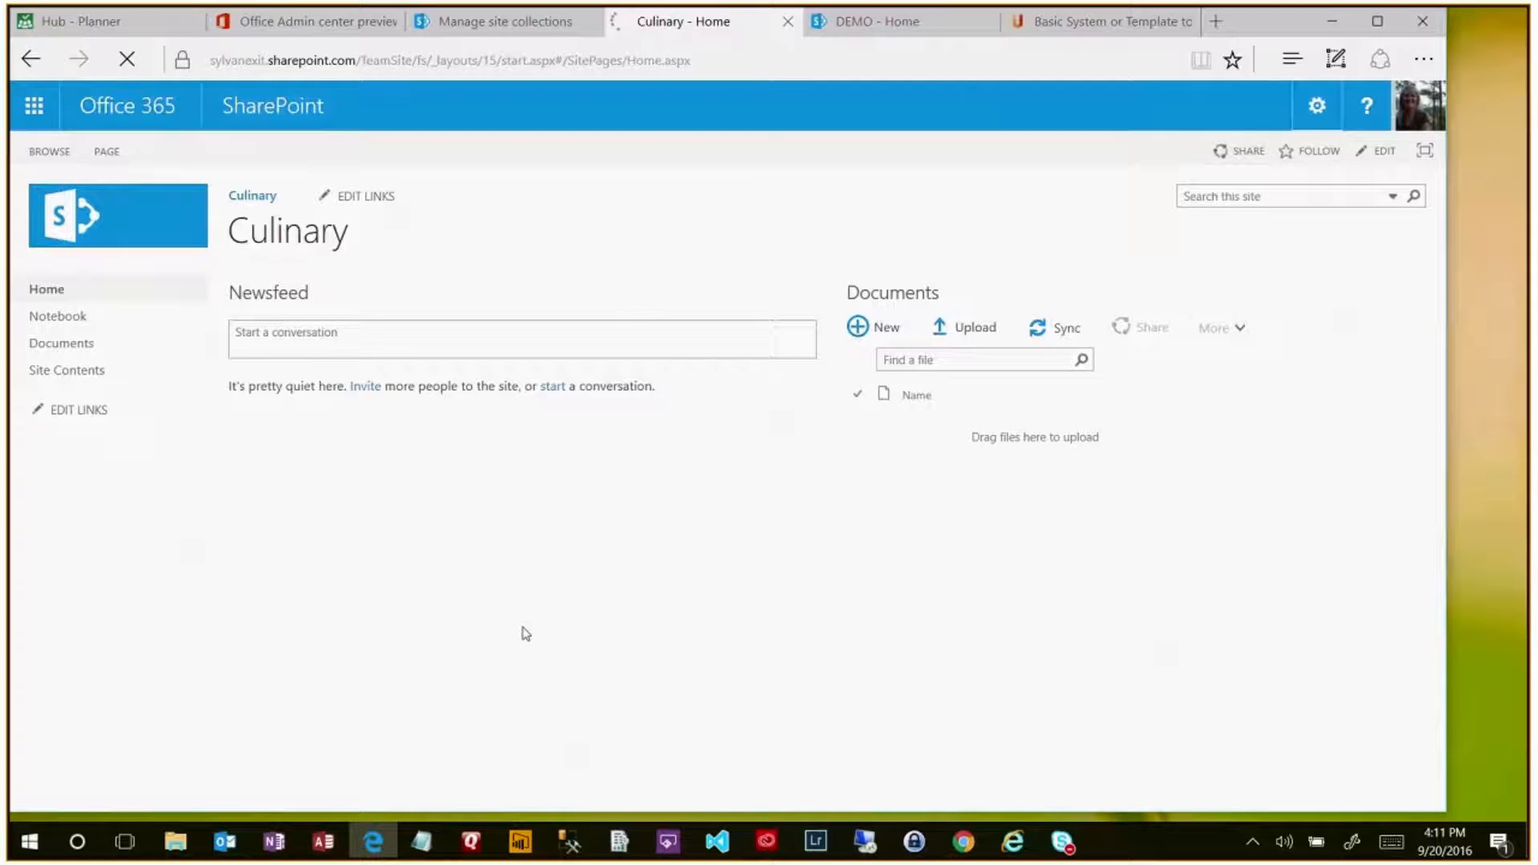
click(290, 329)
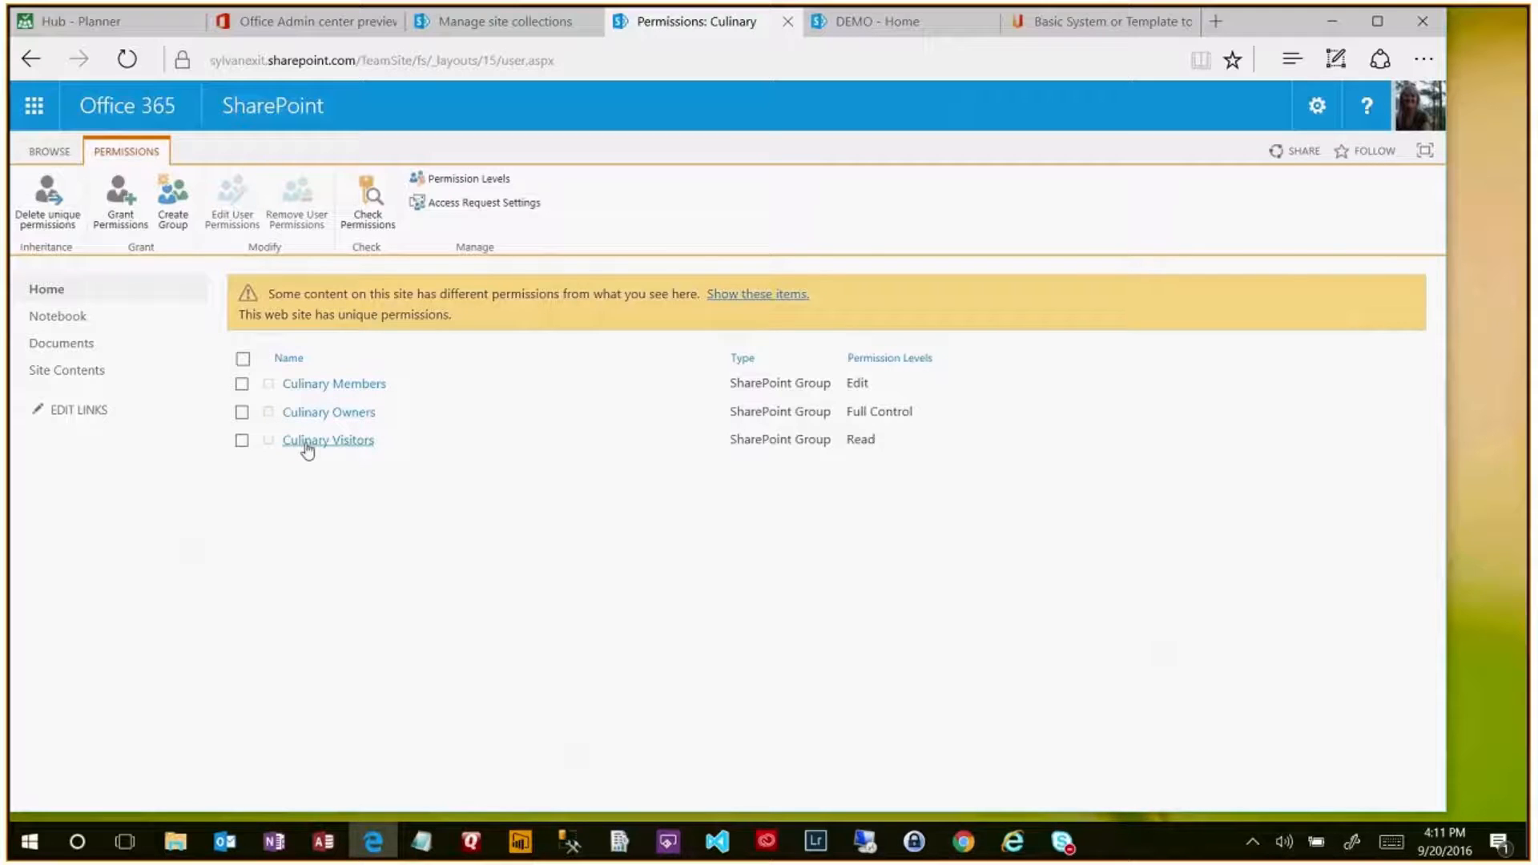
- Check the empty Culinary Members group, return to permissions, and minimize the browser
click(377, 391)
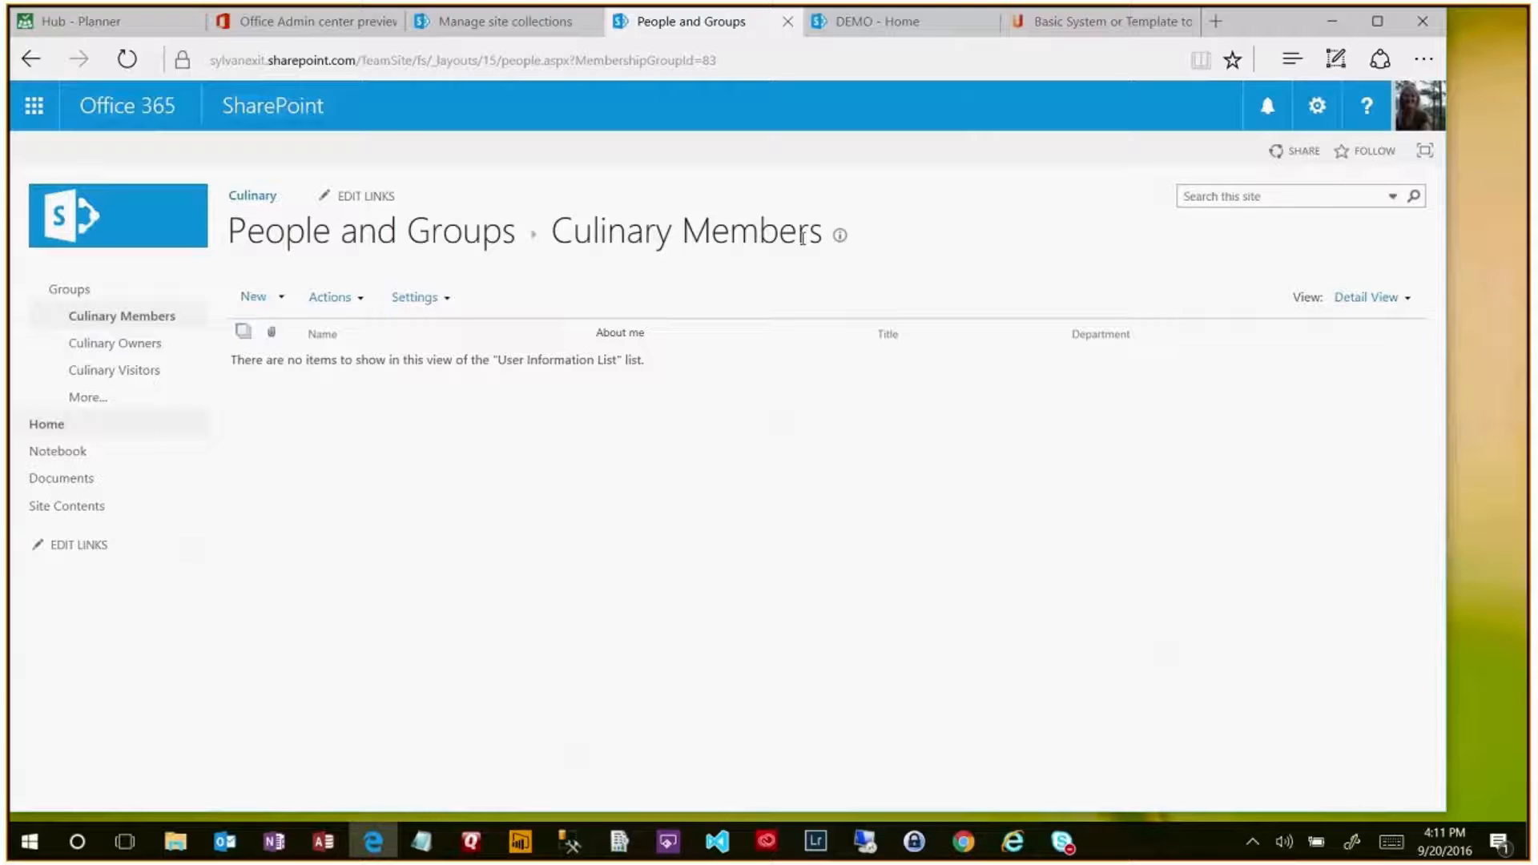
click(32, 61)
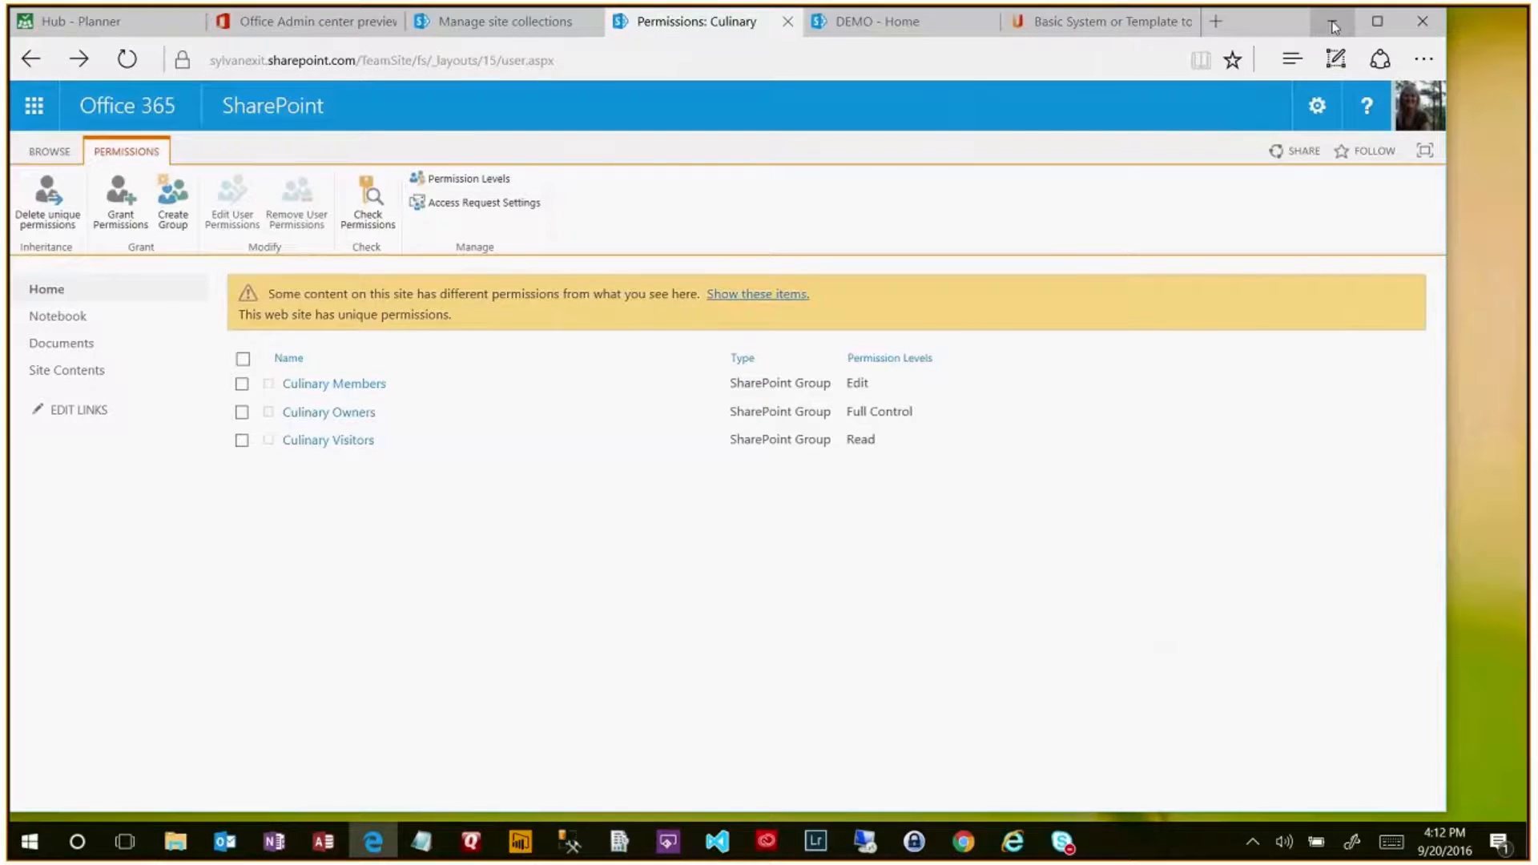
click(1334, 24)
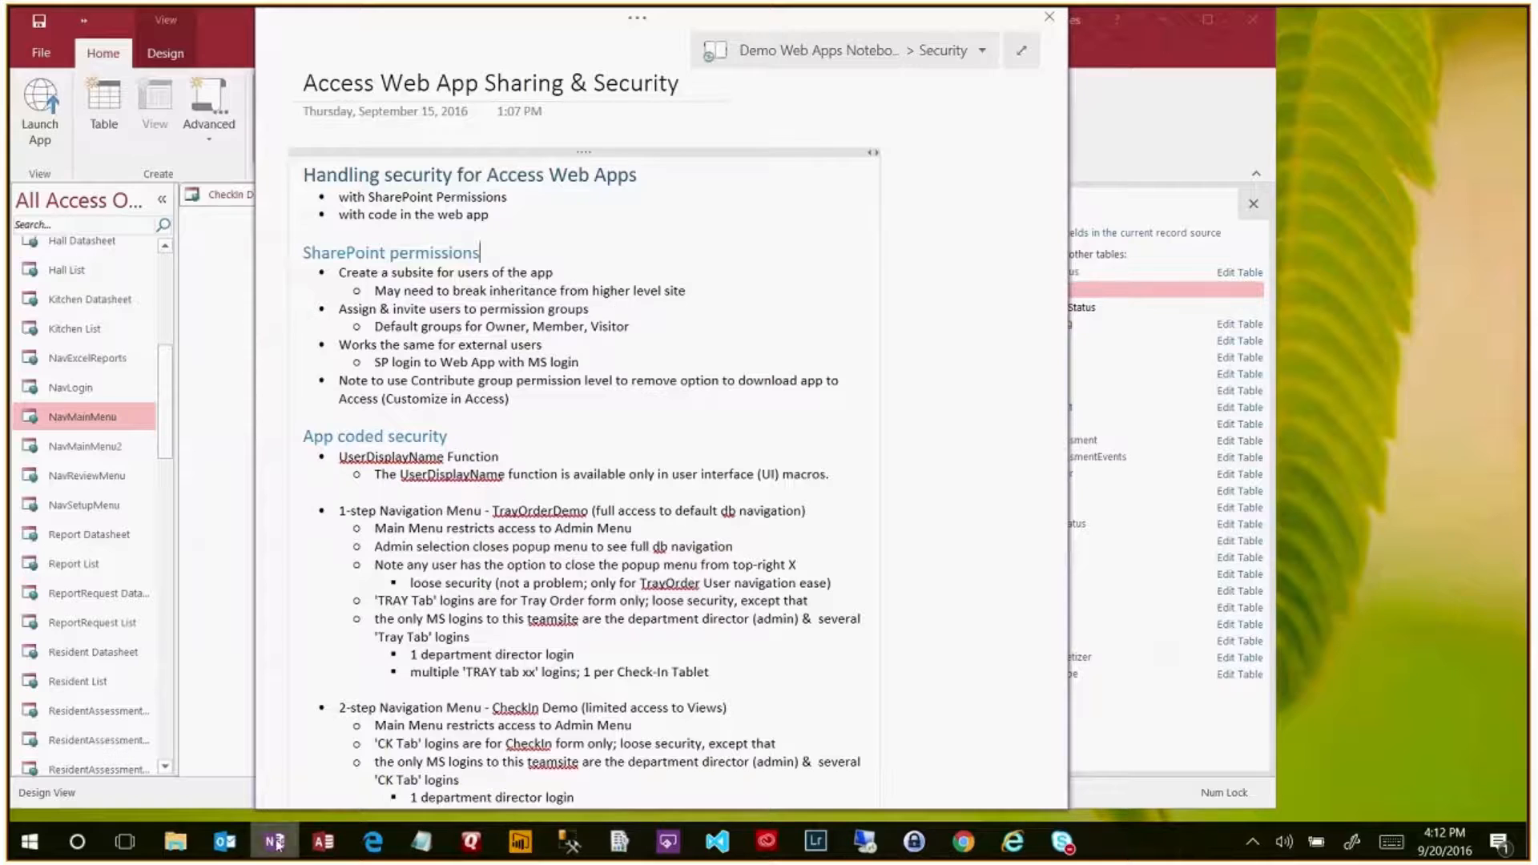
- Restore the browser and move from the DEMO - Home tab to Manage site collections
mouse_move(332, 846)
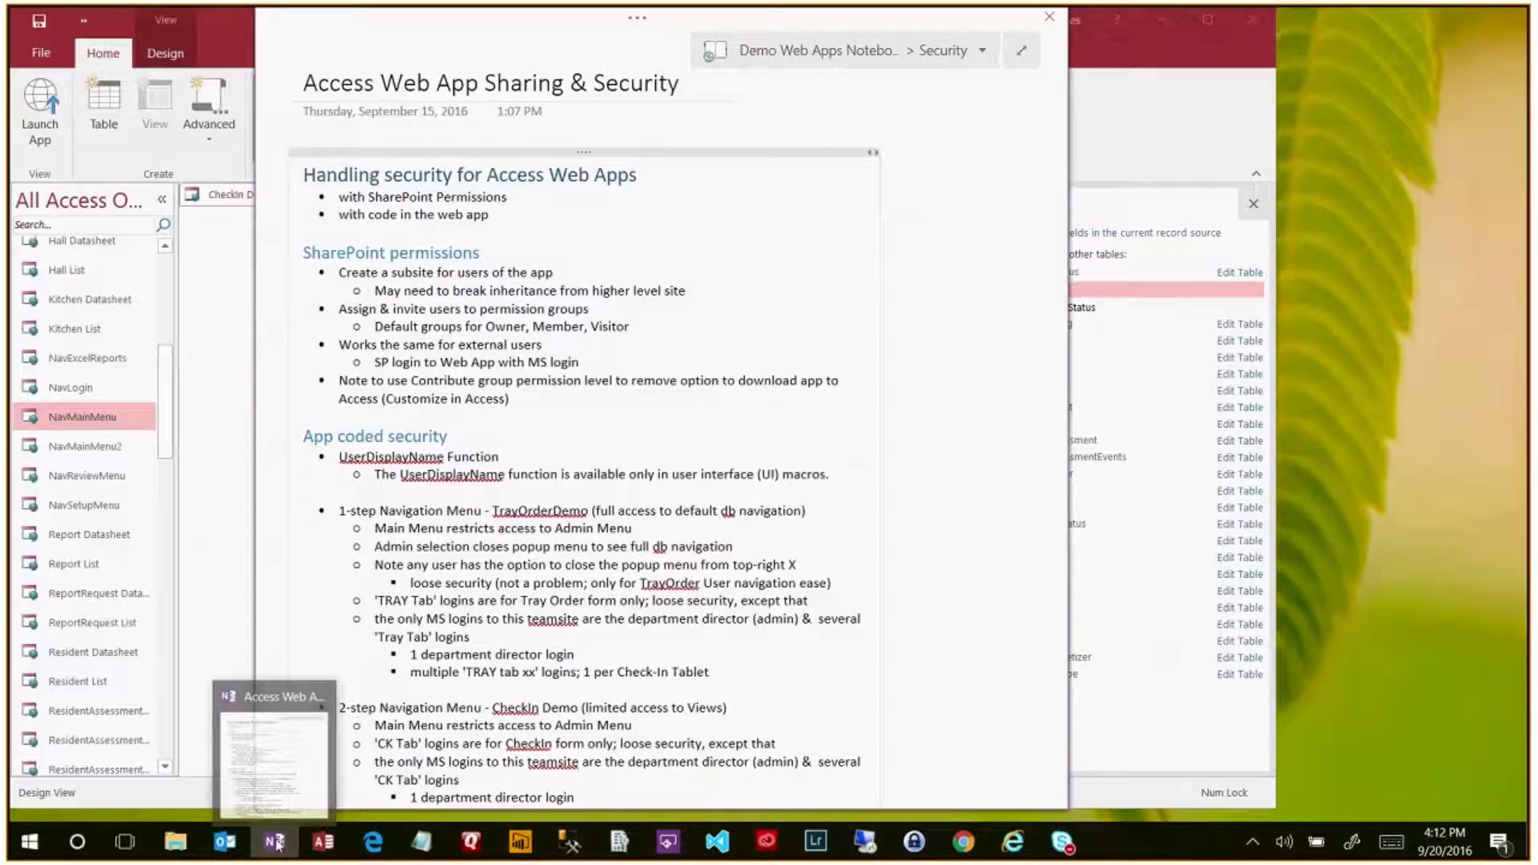
click(370, 846)
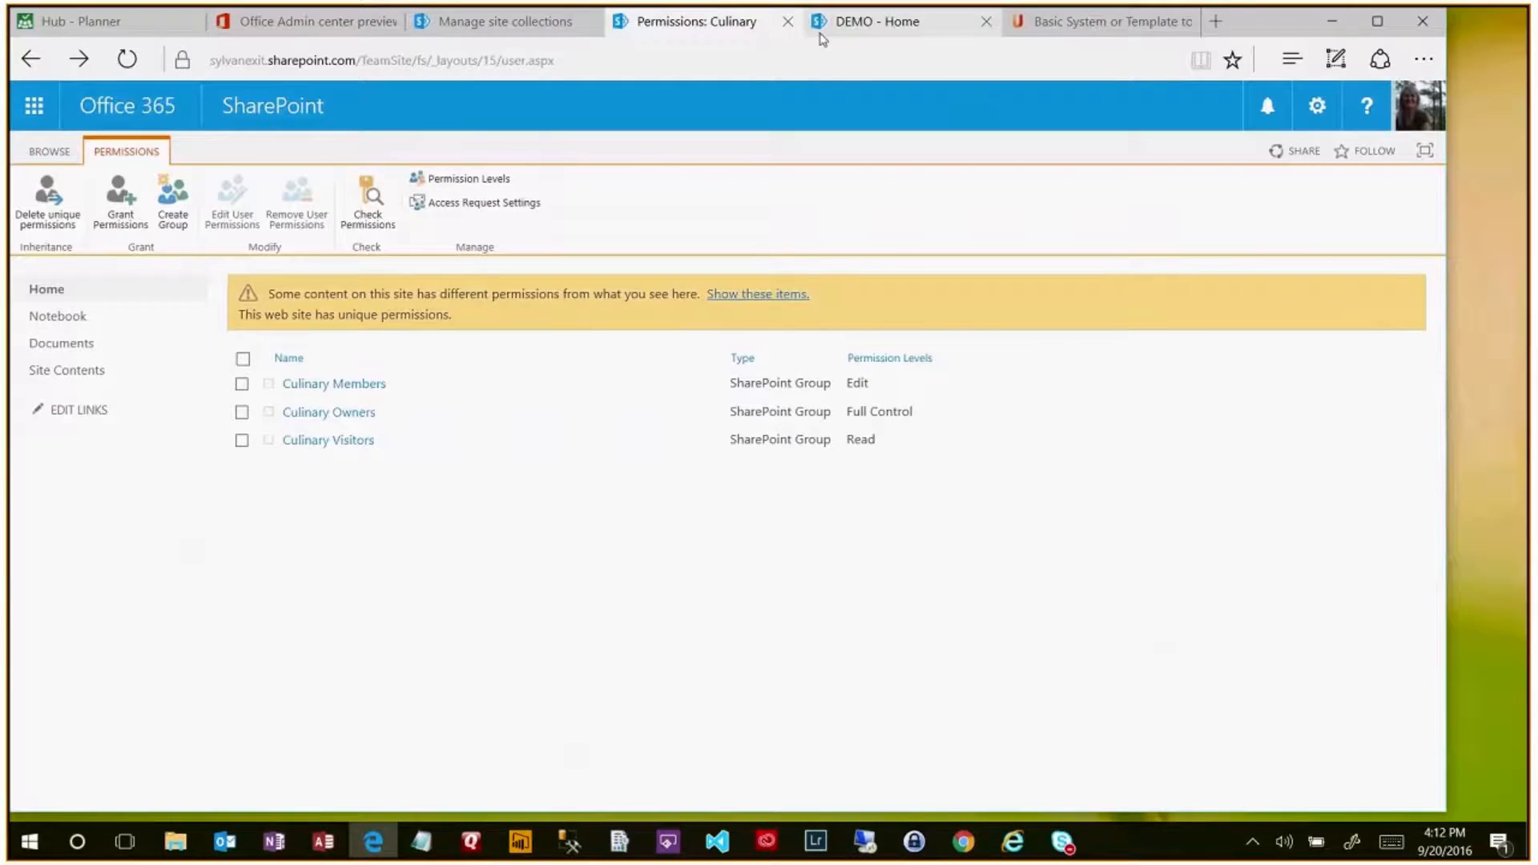
click(929, 24)
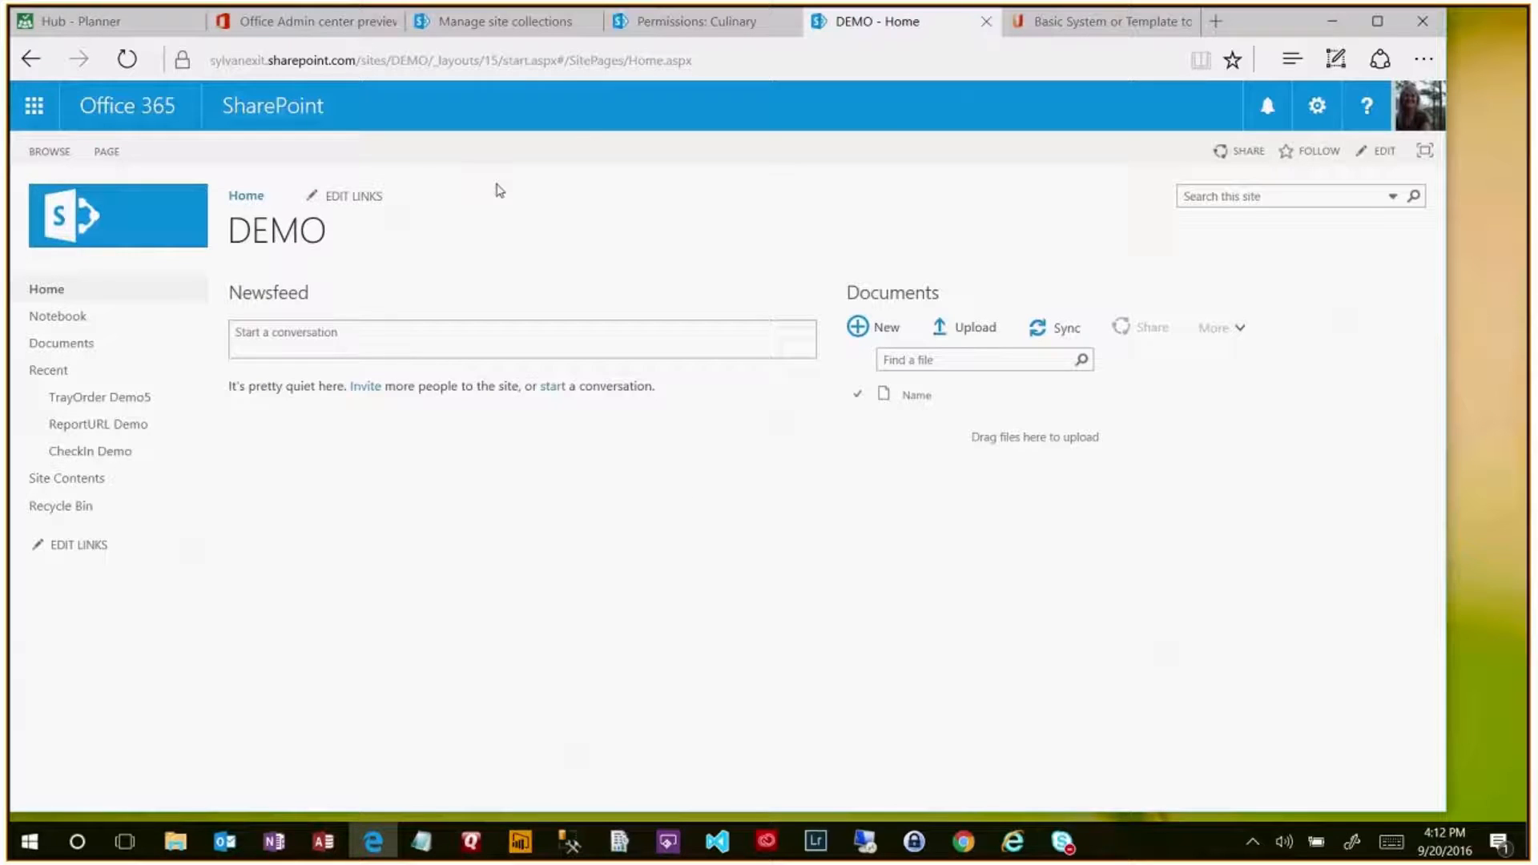
click(533, 16)
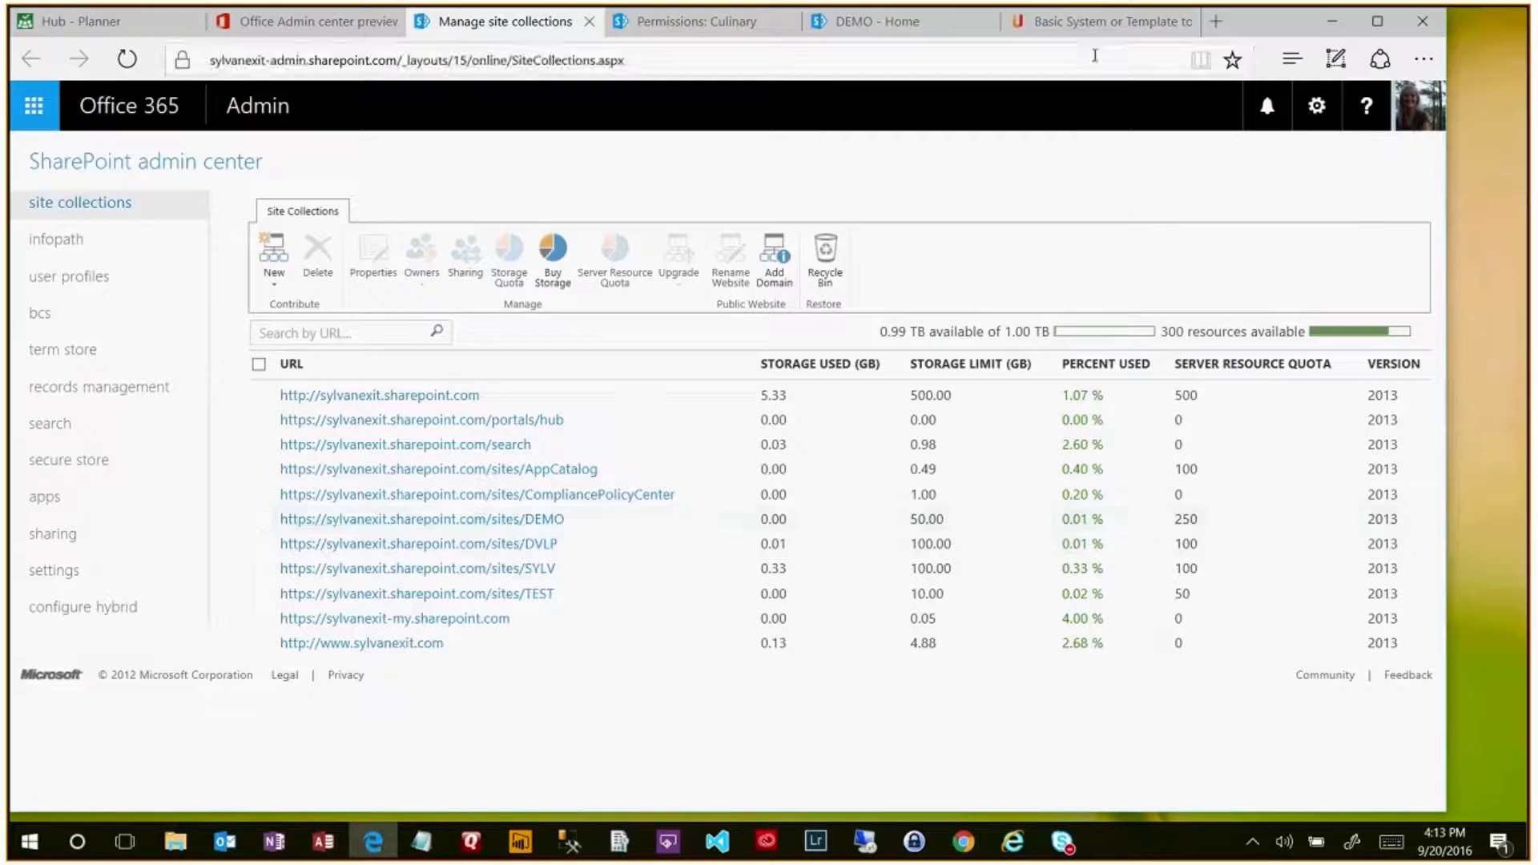
- Show the 'Access Web App Sharing & Security' OneNote page over the site collections
click(275, 842)
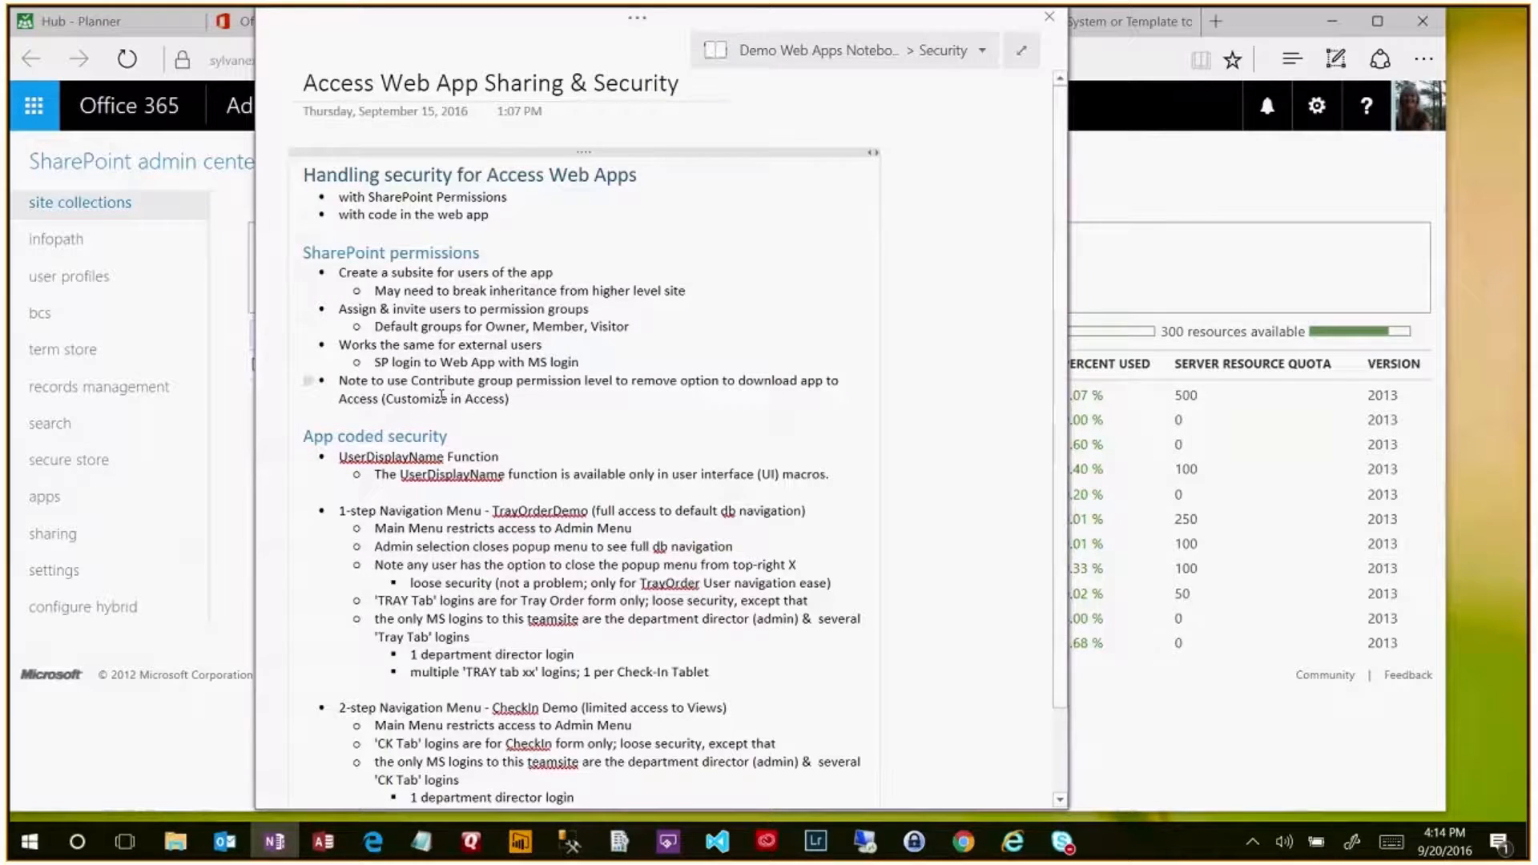
drag(413, 381, 481, 381)
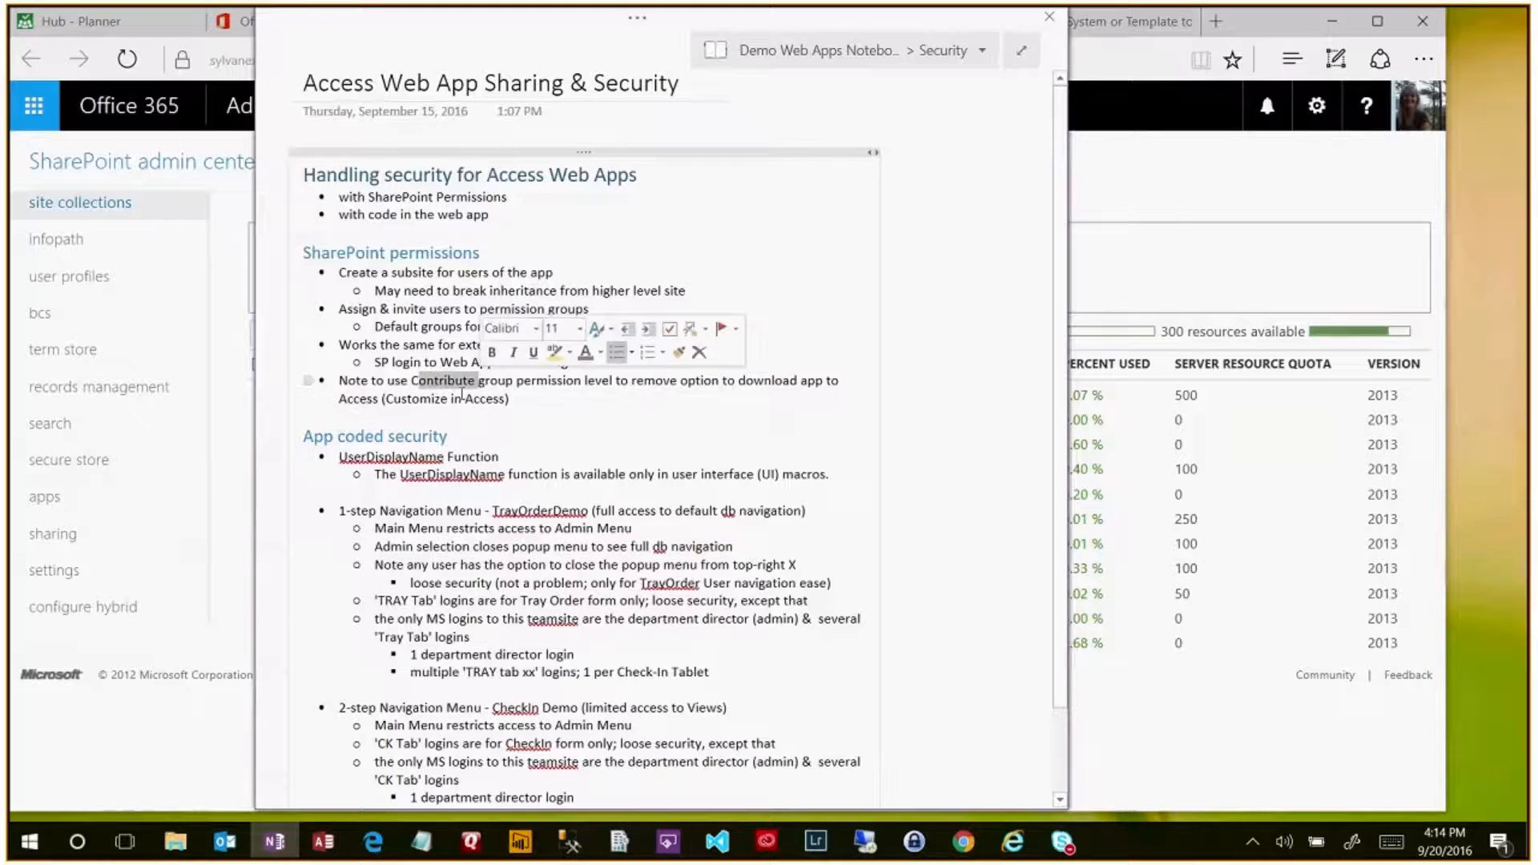
click(462, 396)
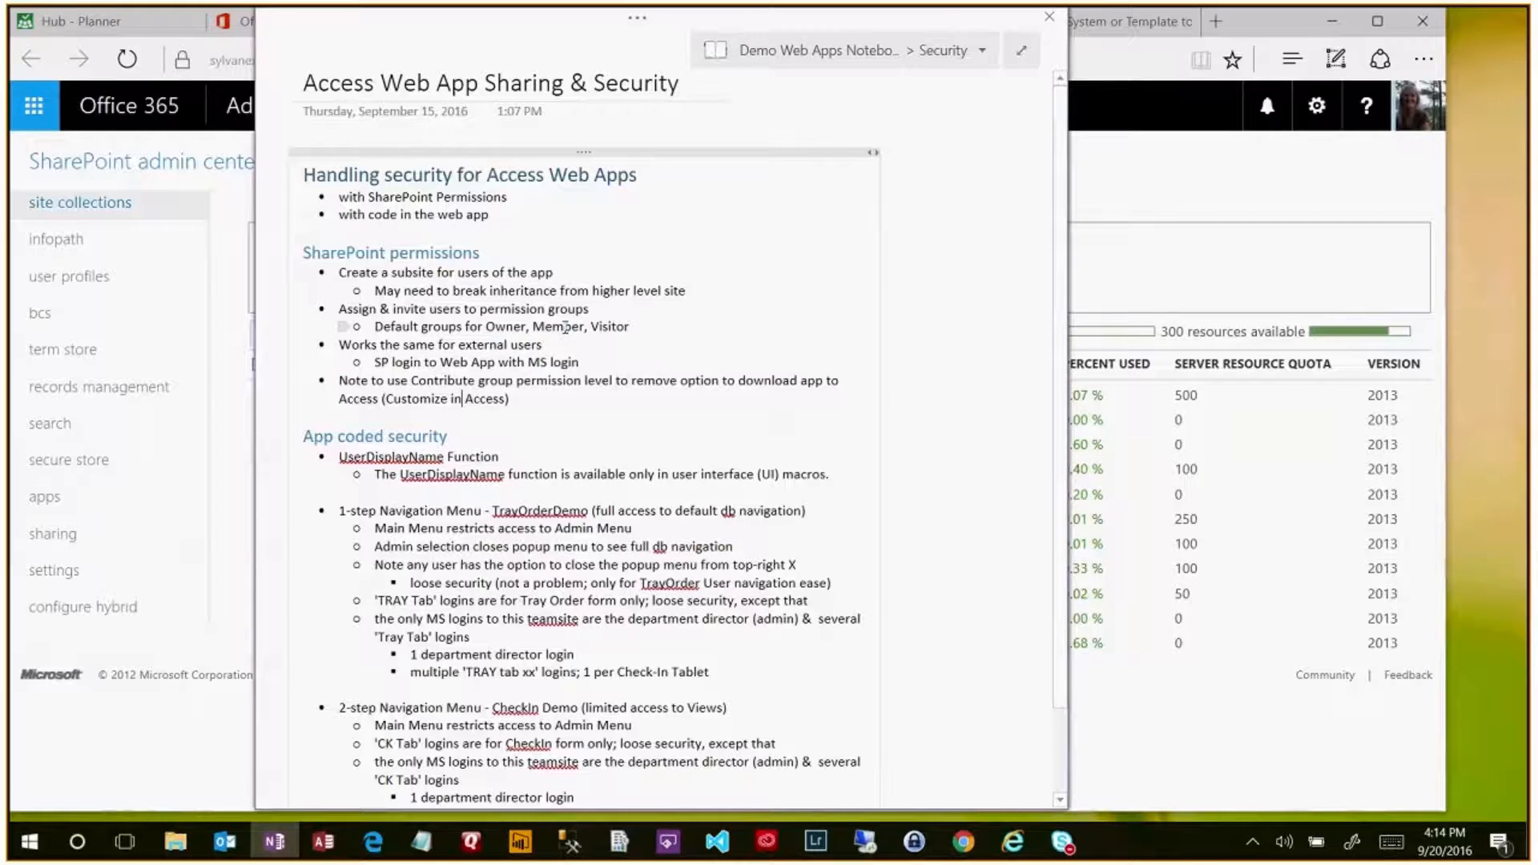
click(425, 380)
drag(340, 458, 500, 457)
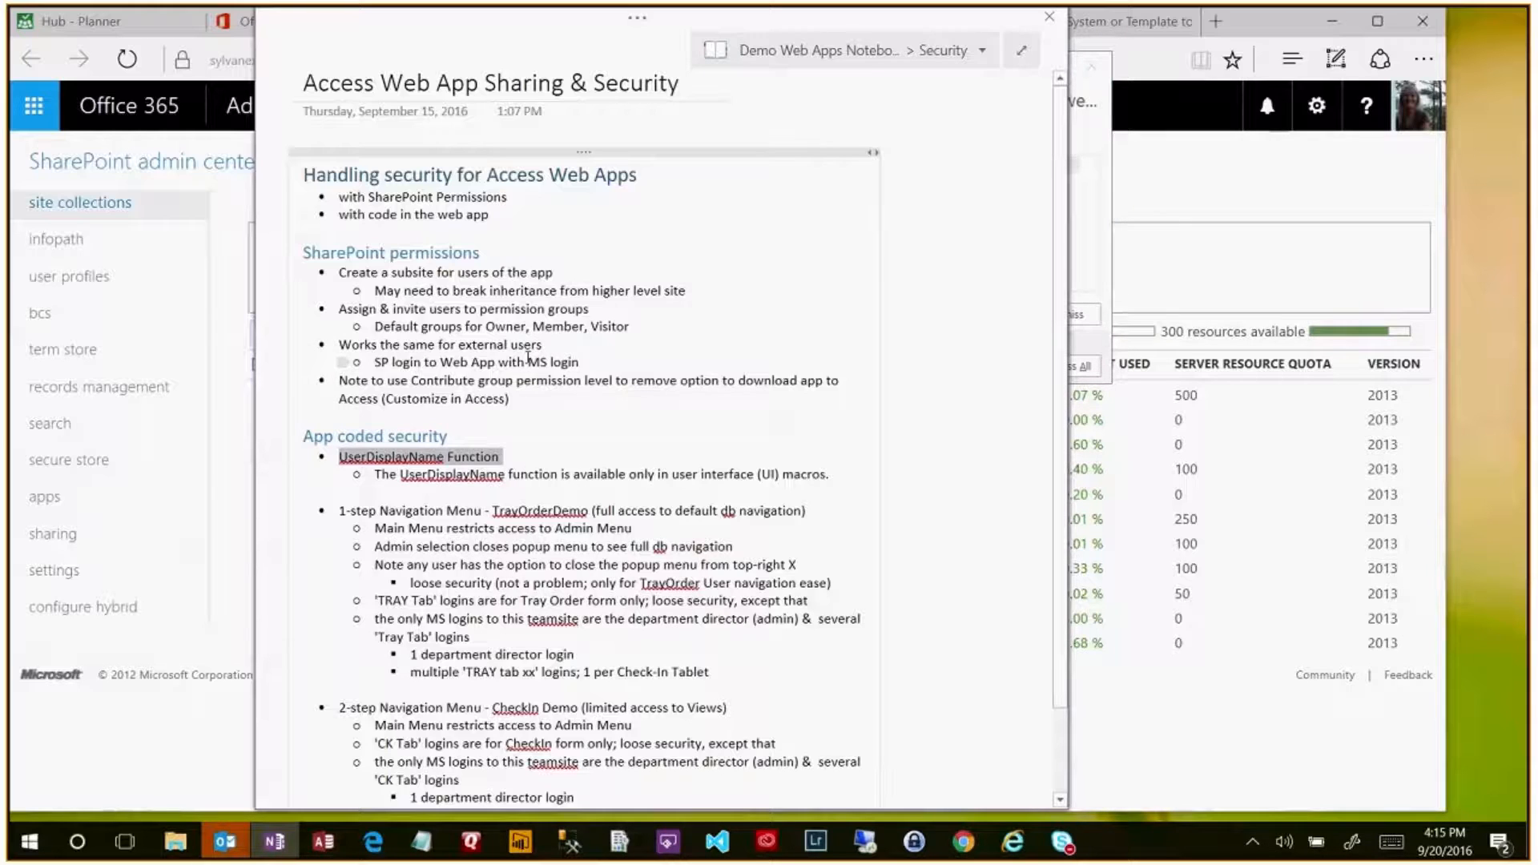
drag(528, 362, 578, 362)
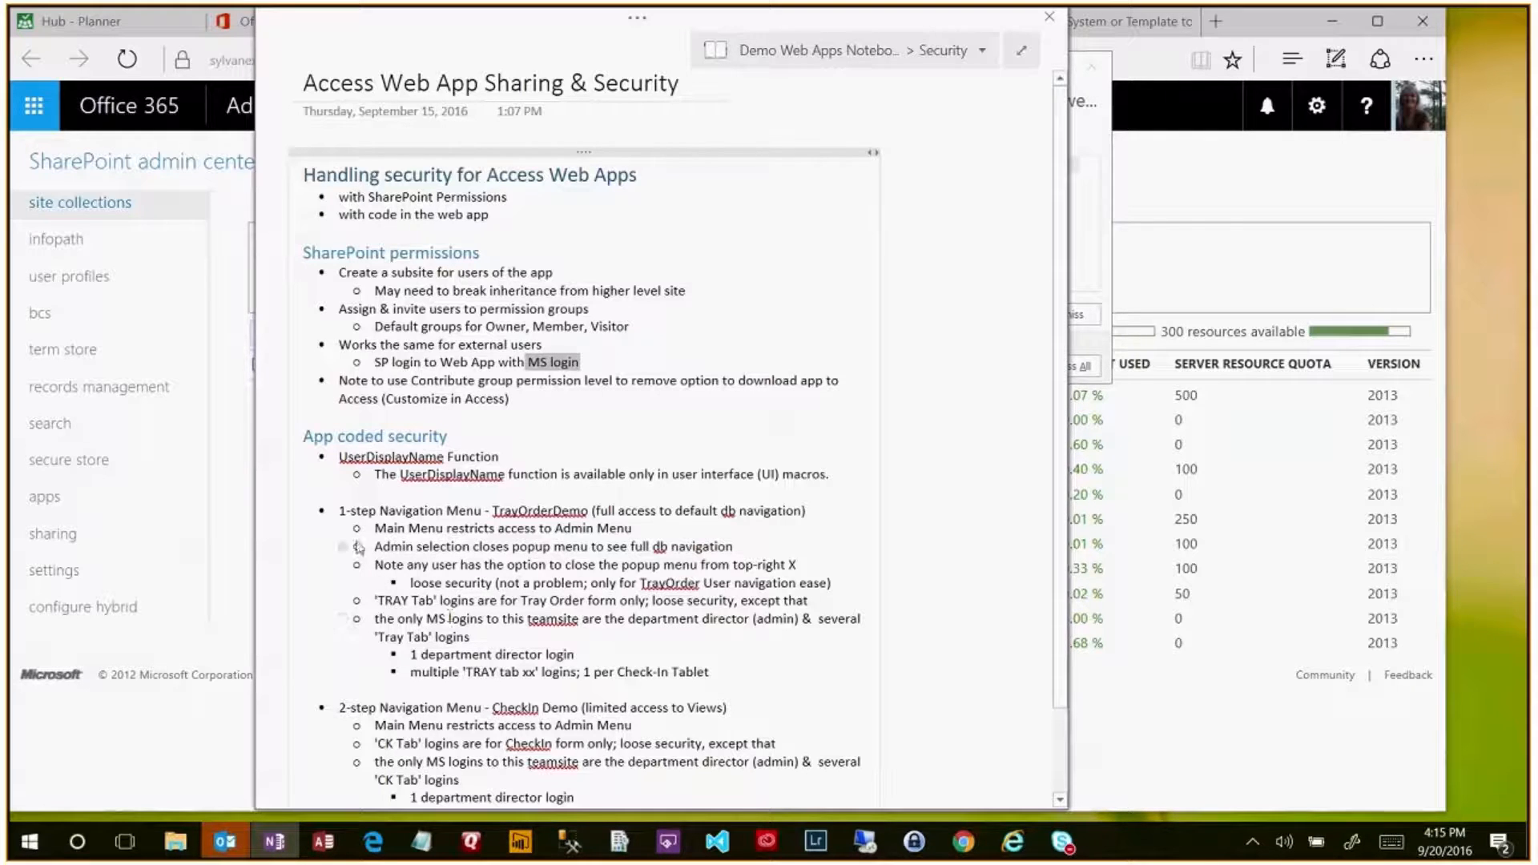
drag(339, 513, 486, 510)
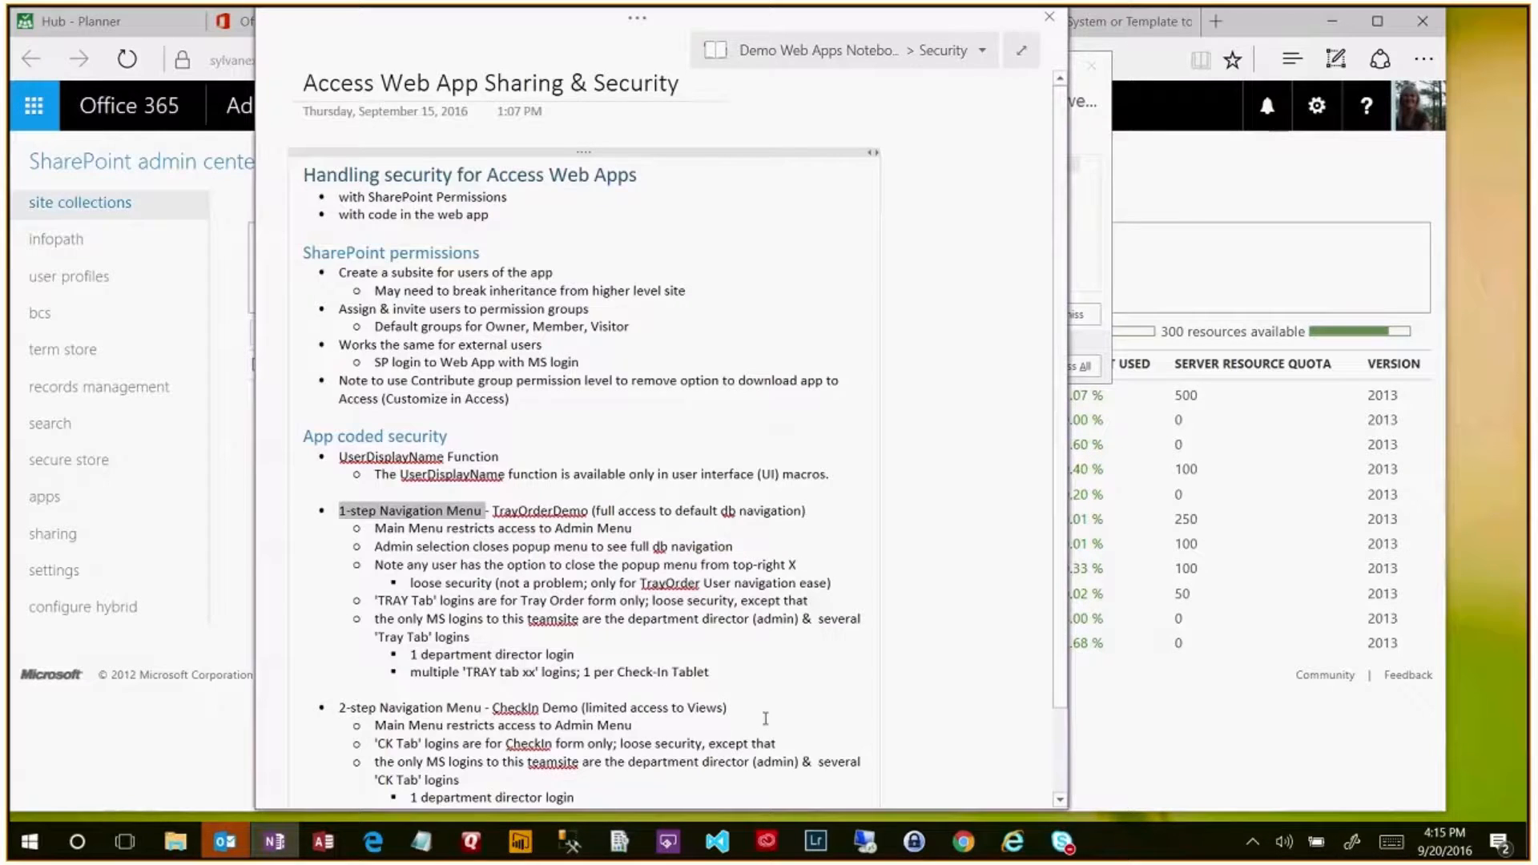
- Highlight the '2-step Navigation Menu' and 'User Security Level table' notes further down the page
scroll(756, 719, down, 1)
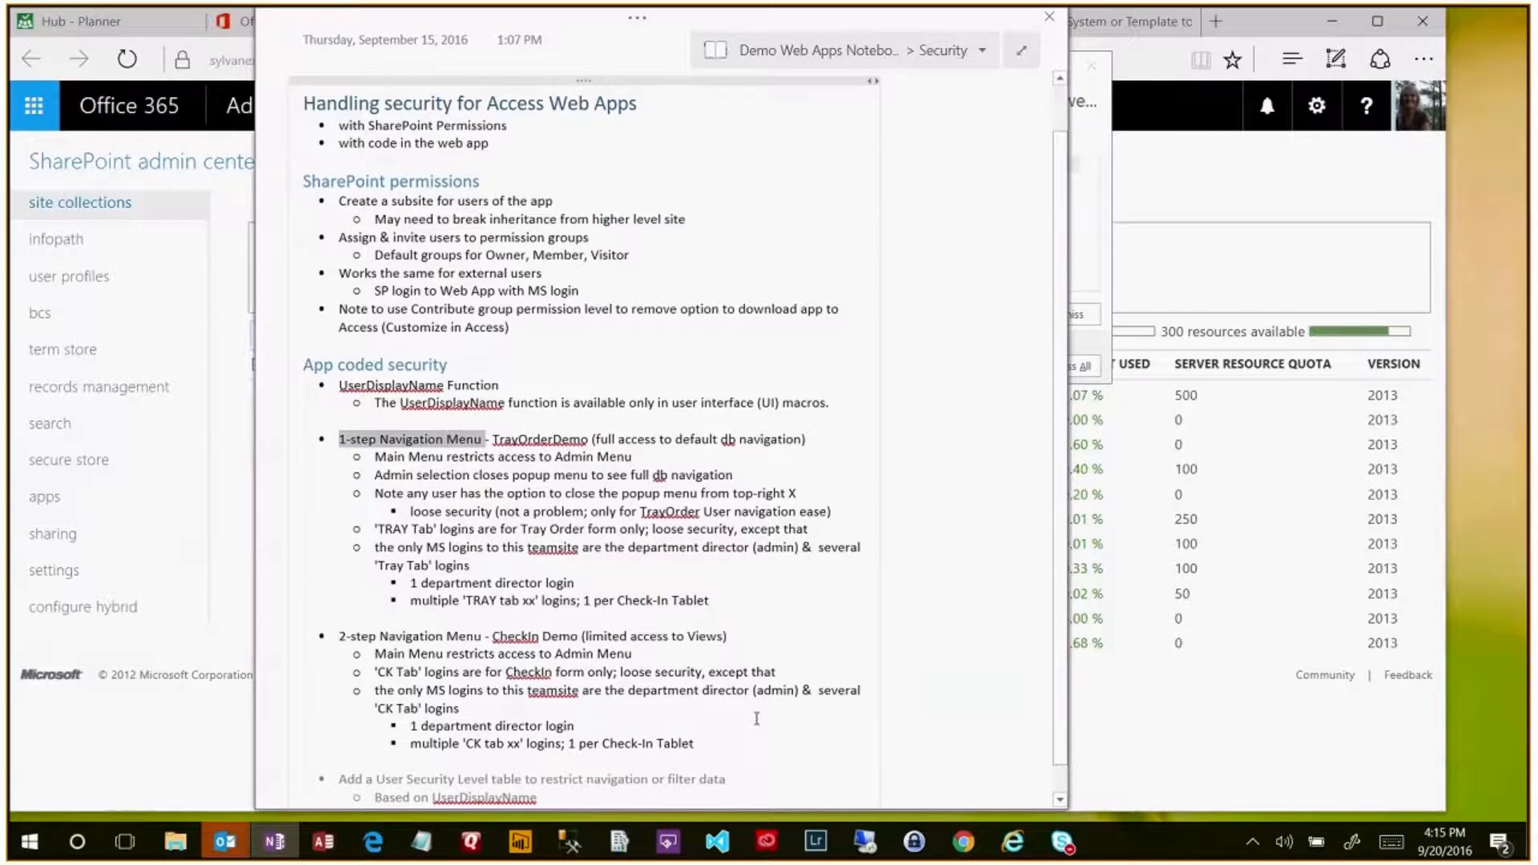
drag(340, 636, 486, 636)
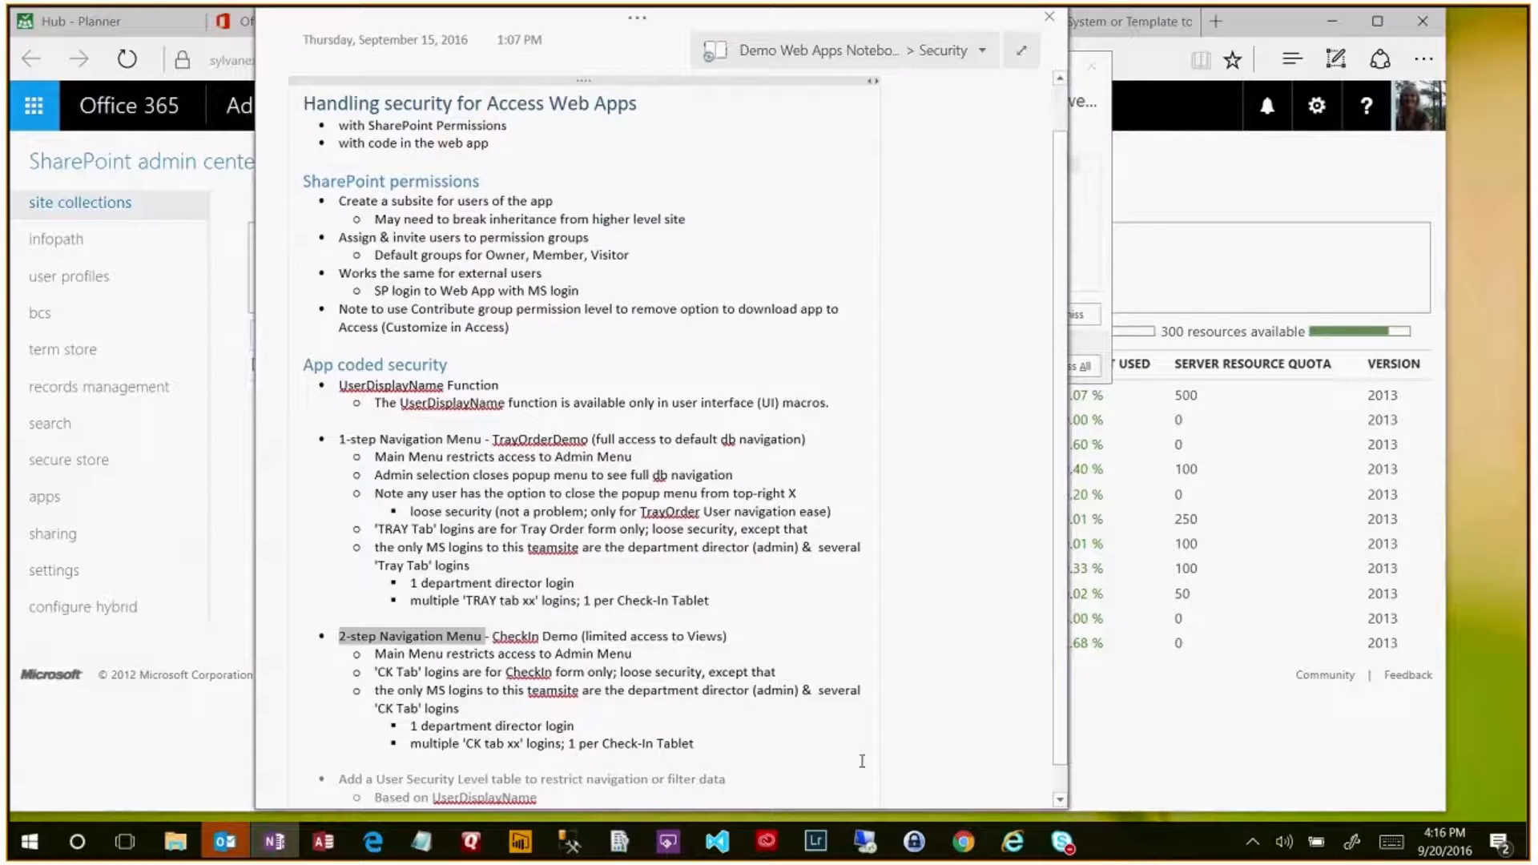
scroll(359, 751, down, 1)
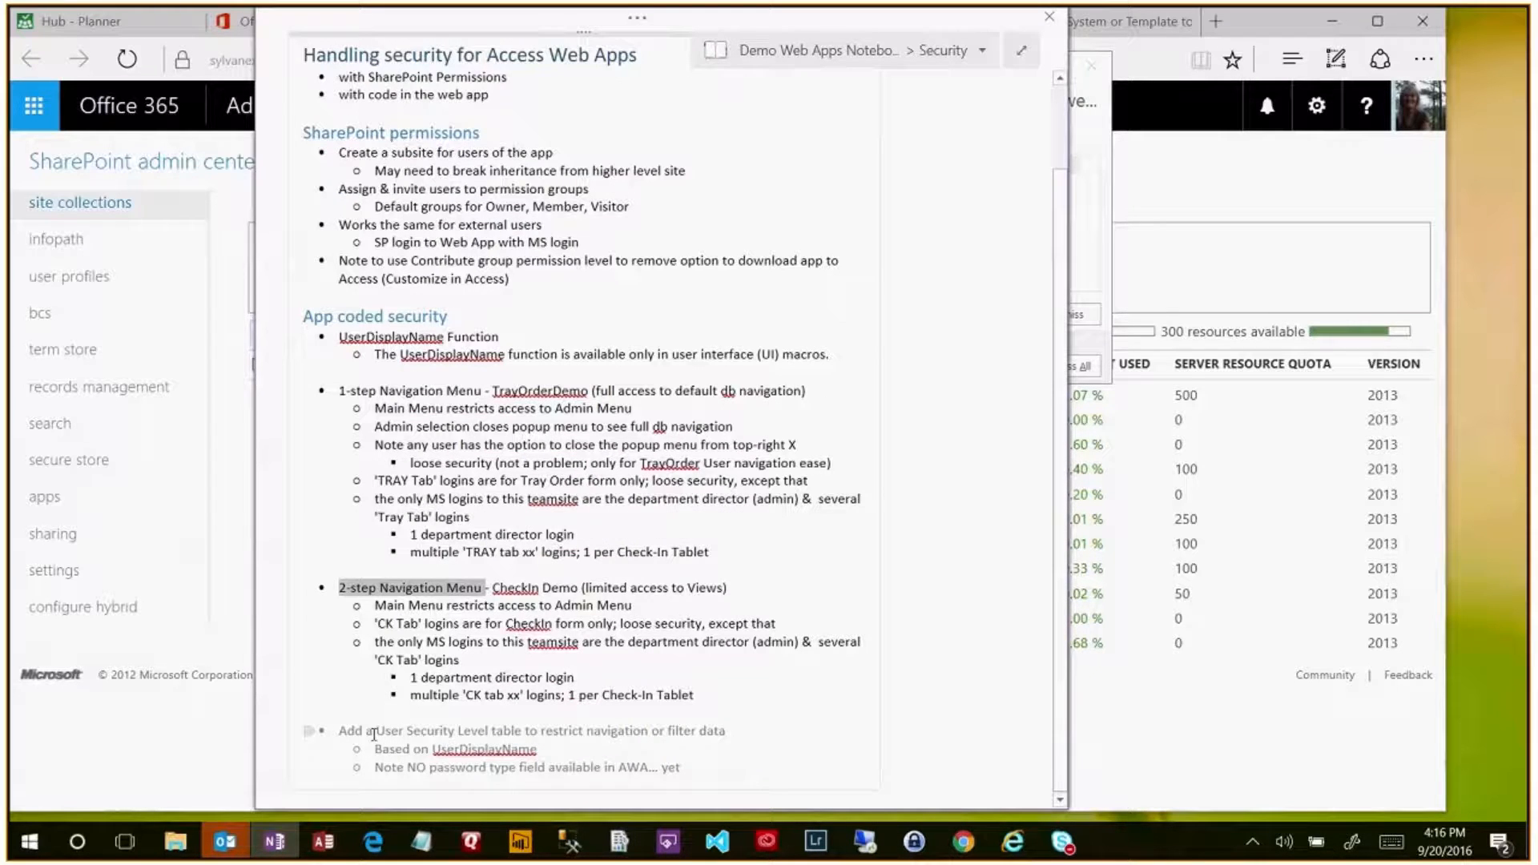
drag(376, 732, 524, 732)
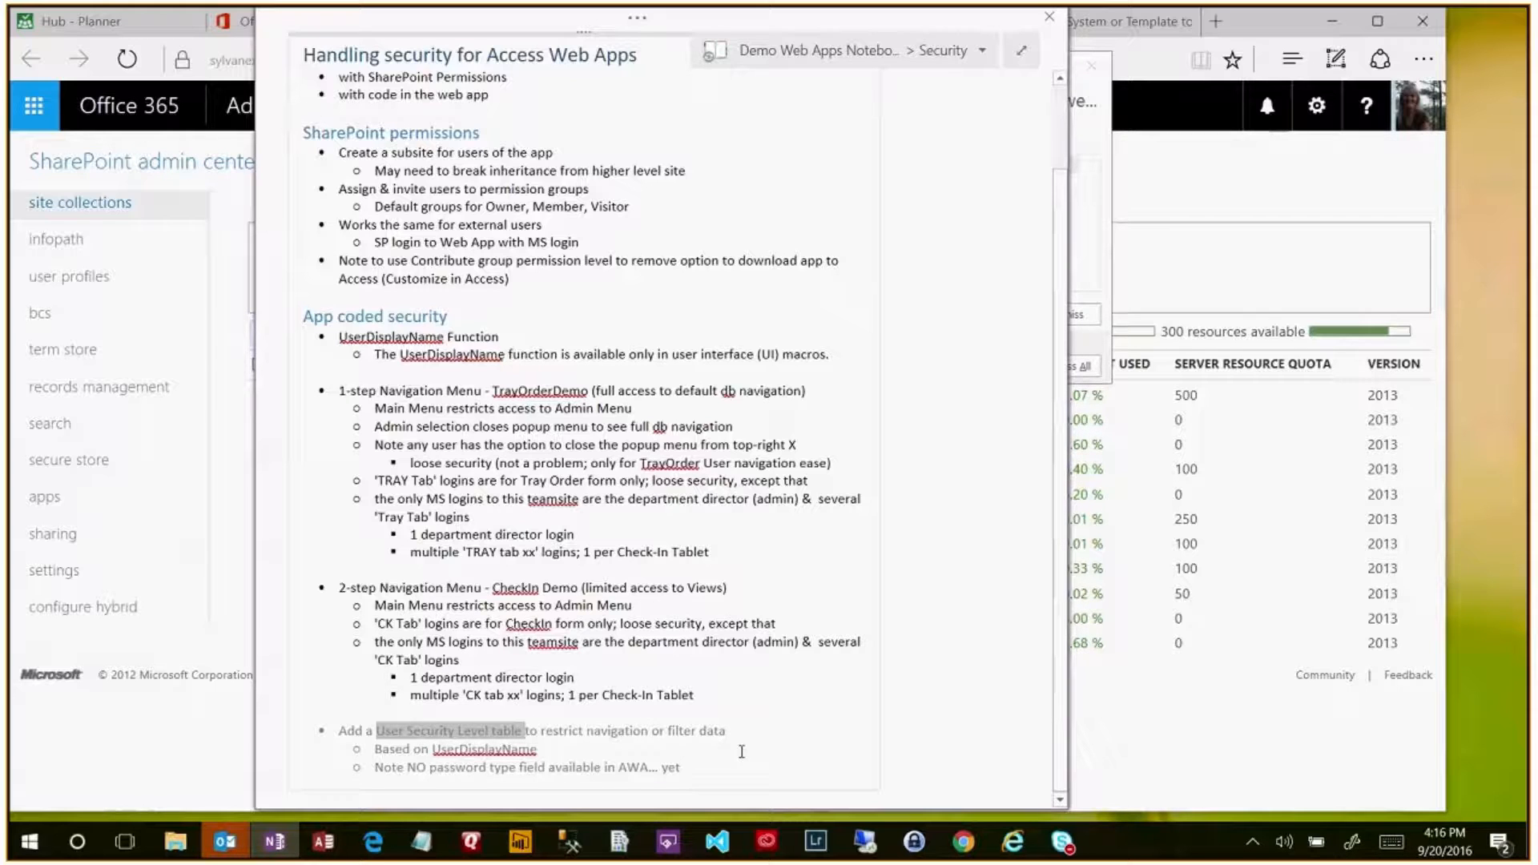
- Highlight 'password type field' in the last bullet and move the OneNote window left
scroll(742, 751, up, 2)
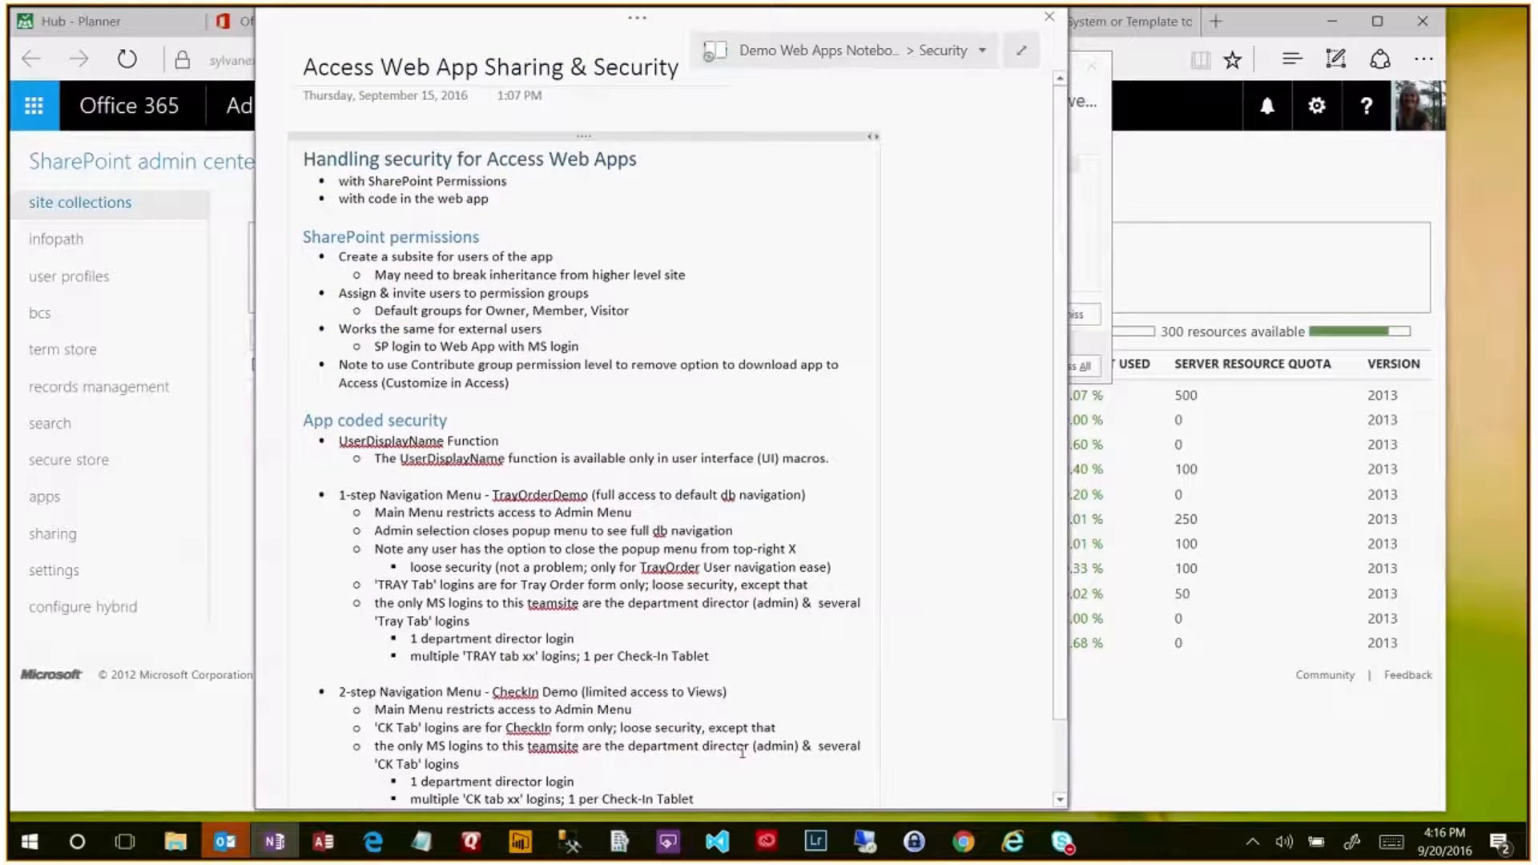
scroll(742, 752, down, 2)
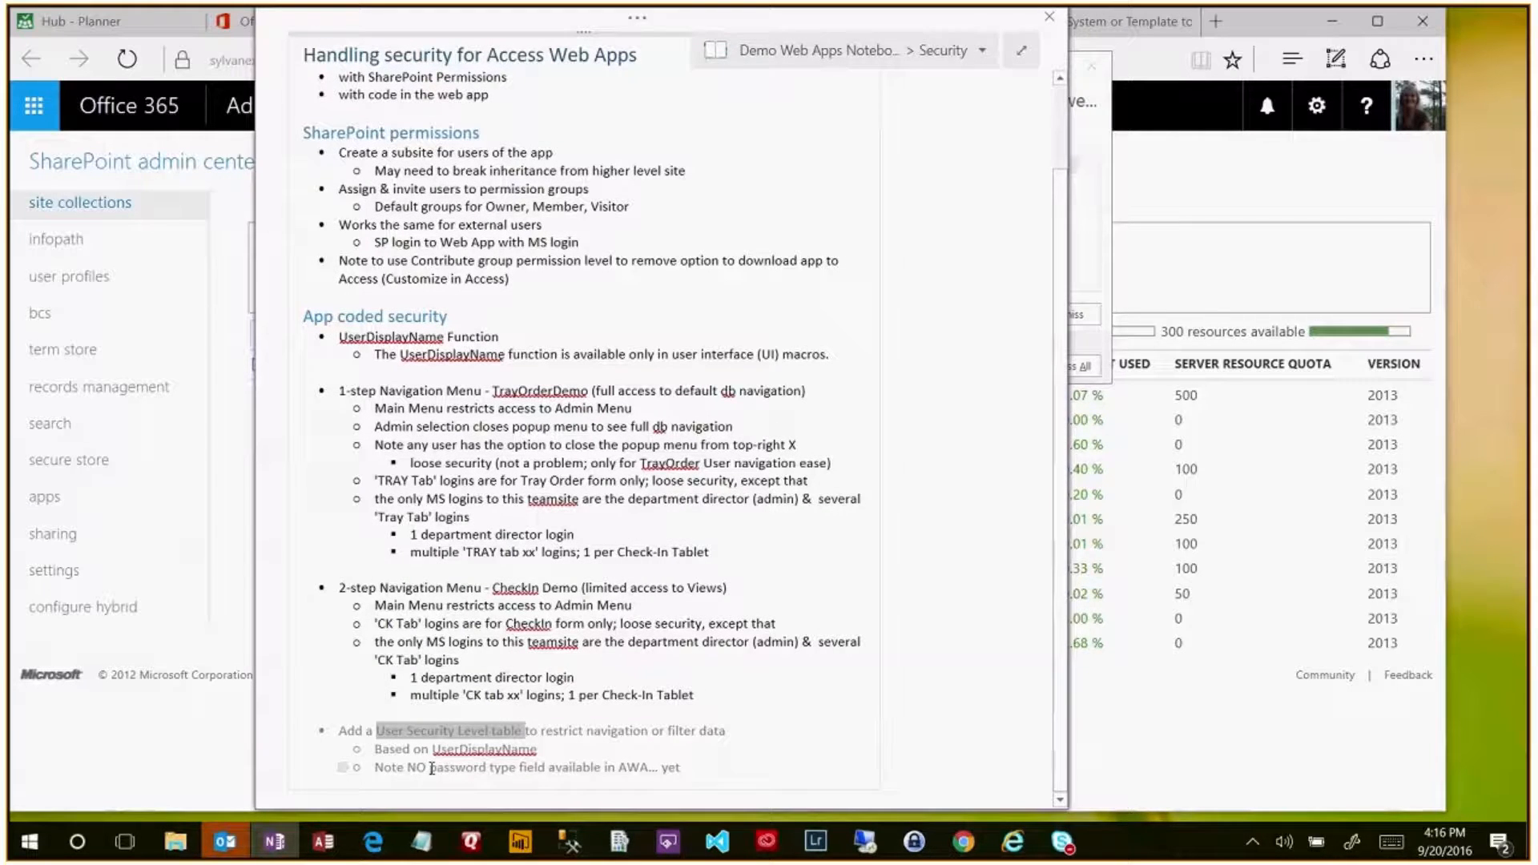
drag(427, 768, 539, 767)
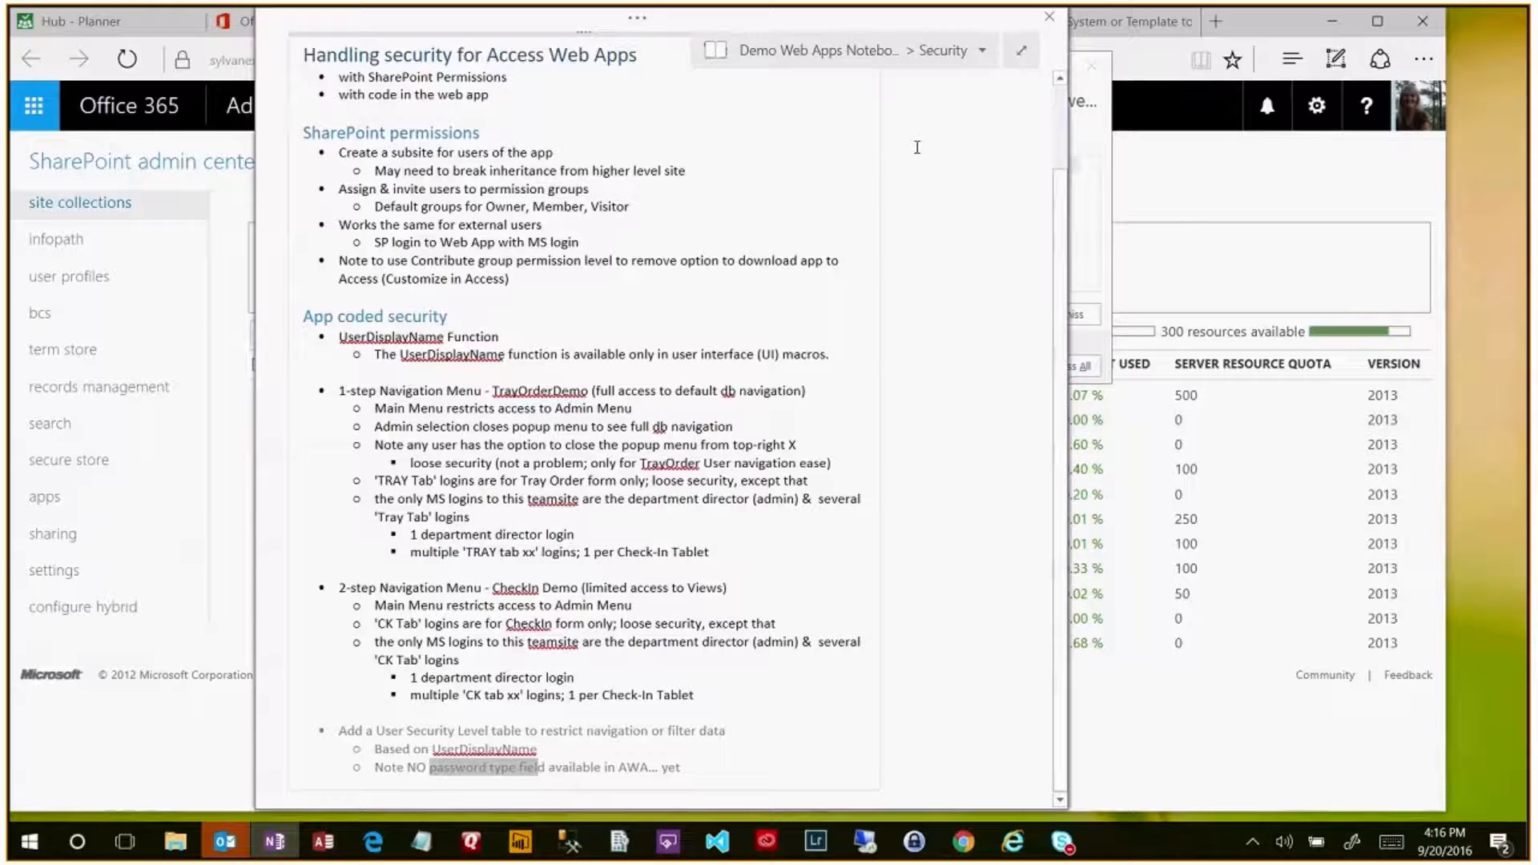
mouse_move(869, 24)
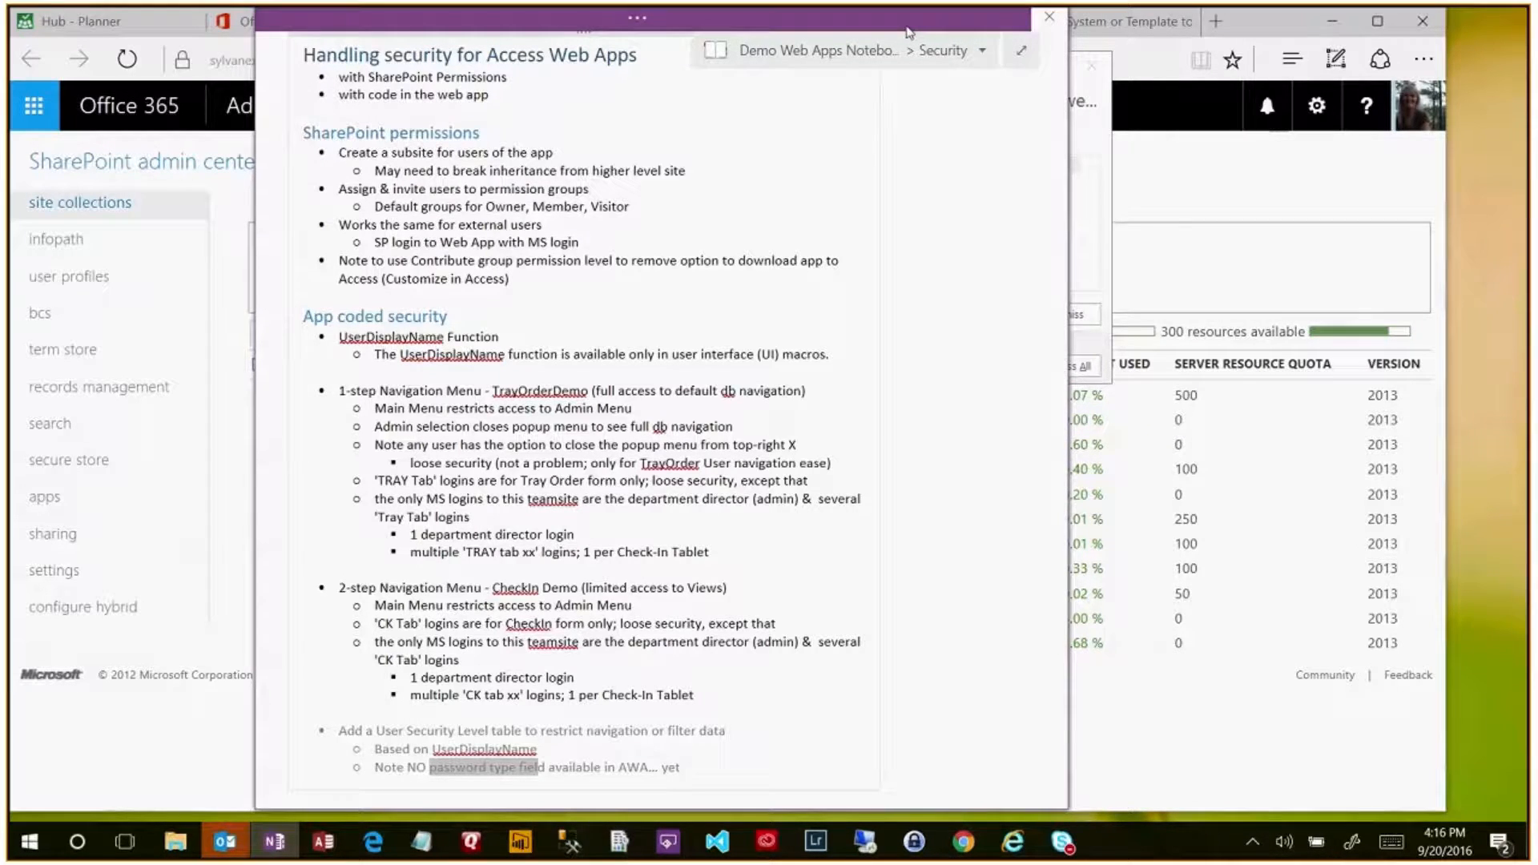
drag(909, 30, 726, 37)
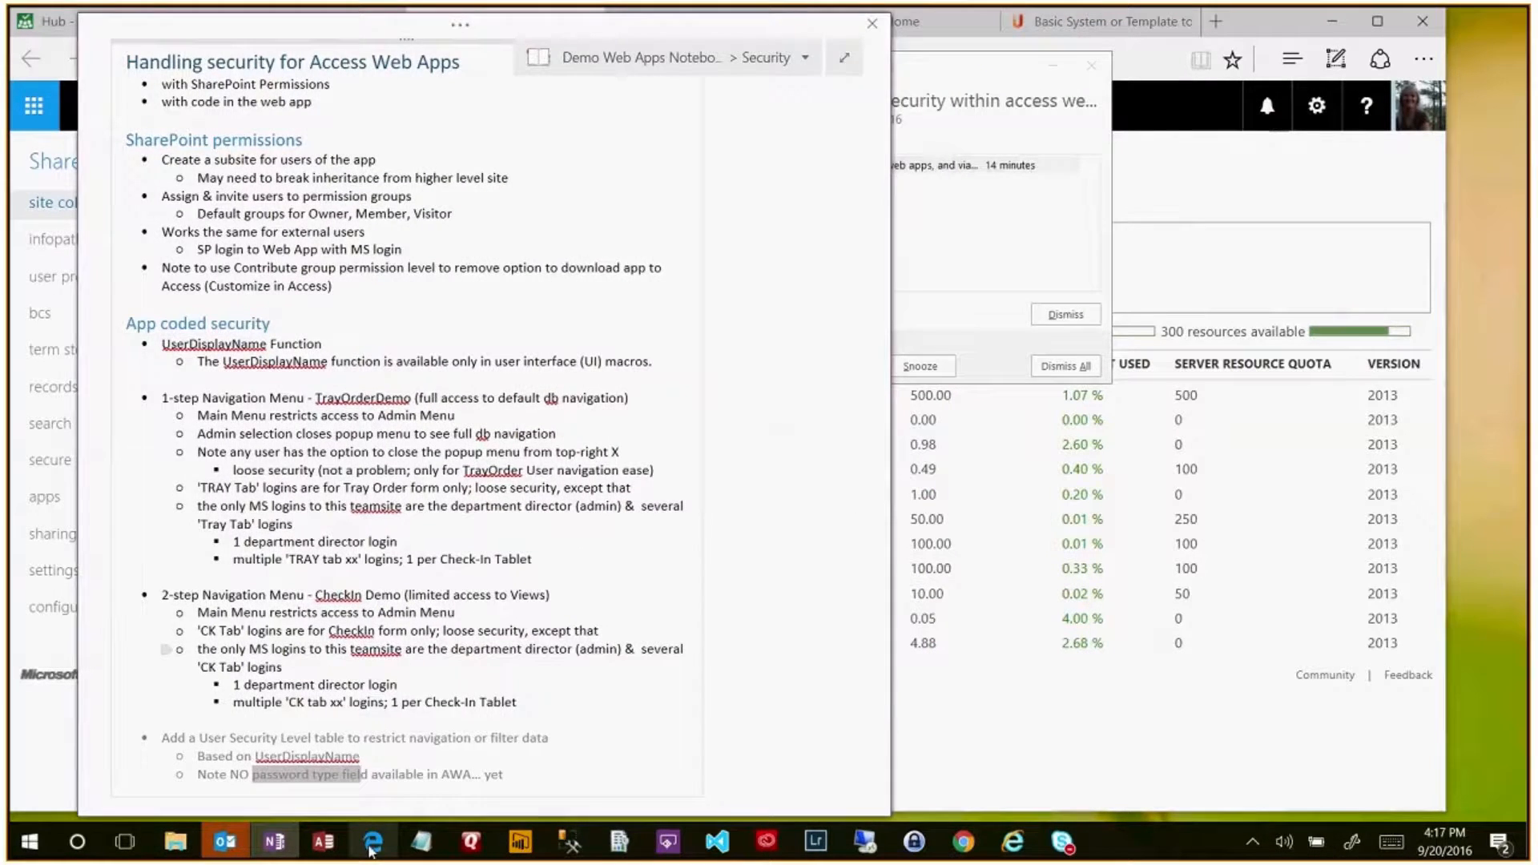
- Return to the admin center and open the 'Basic System or Template' feedback idea tab
click(372, 843)
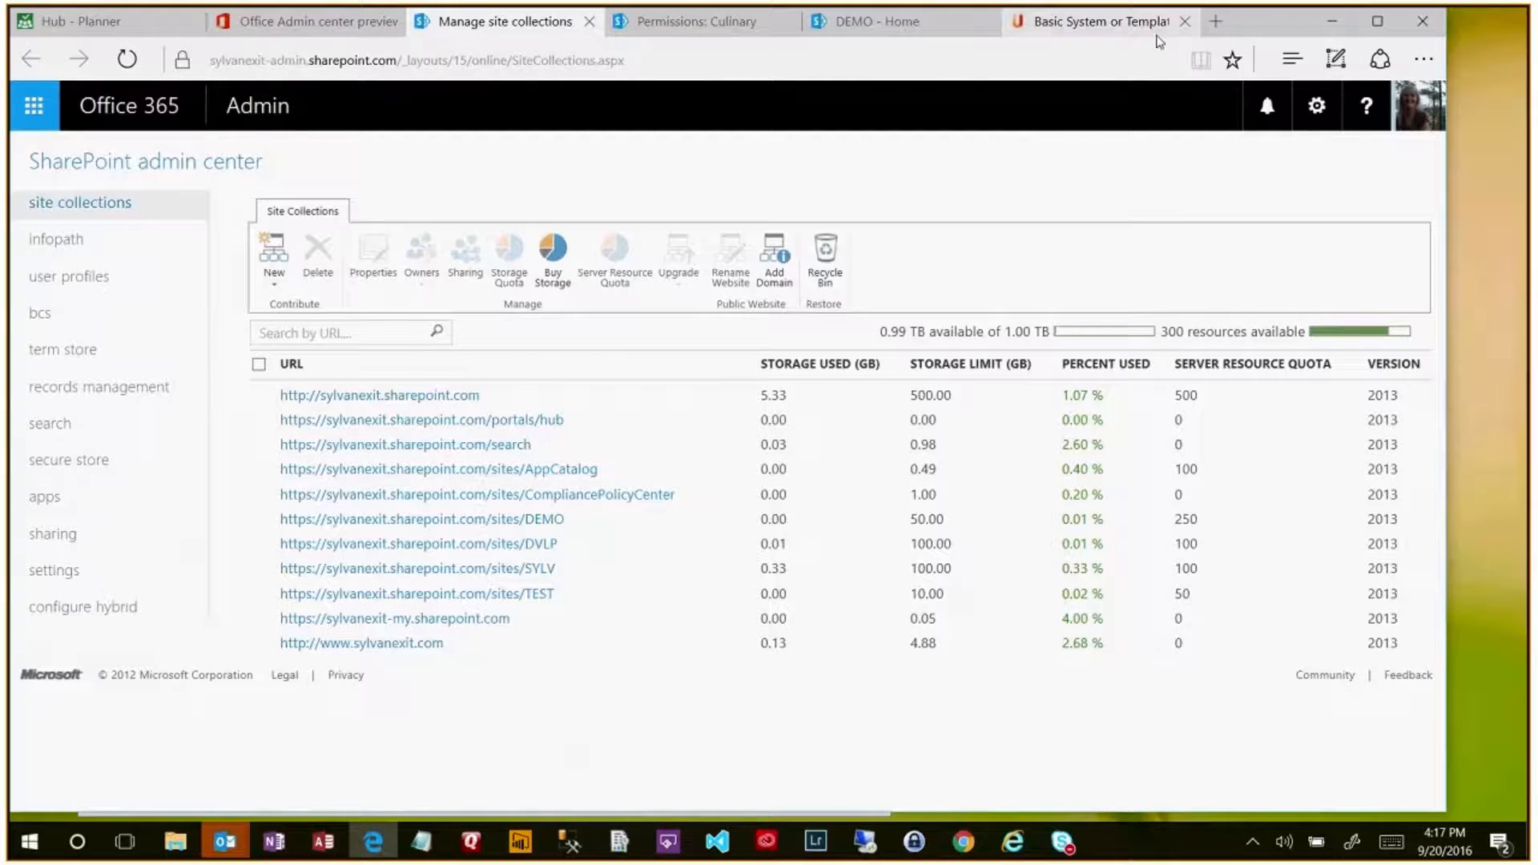
click(1157, 35)
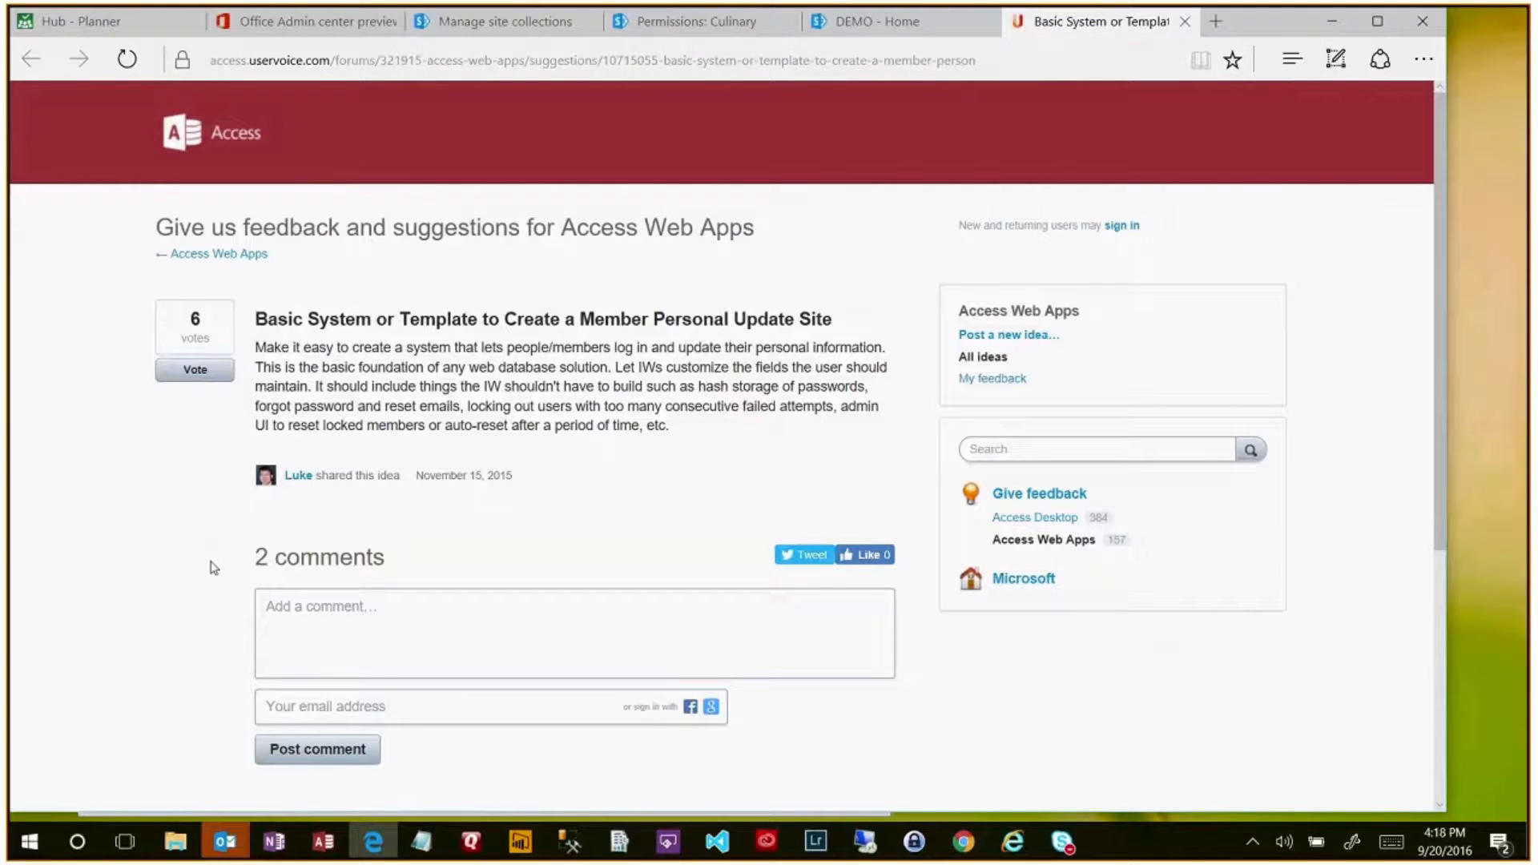
scroll(214, 568, down, 5)
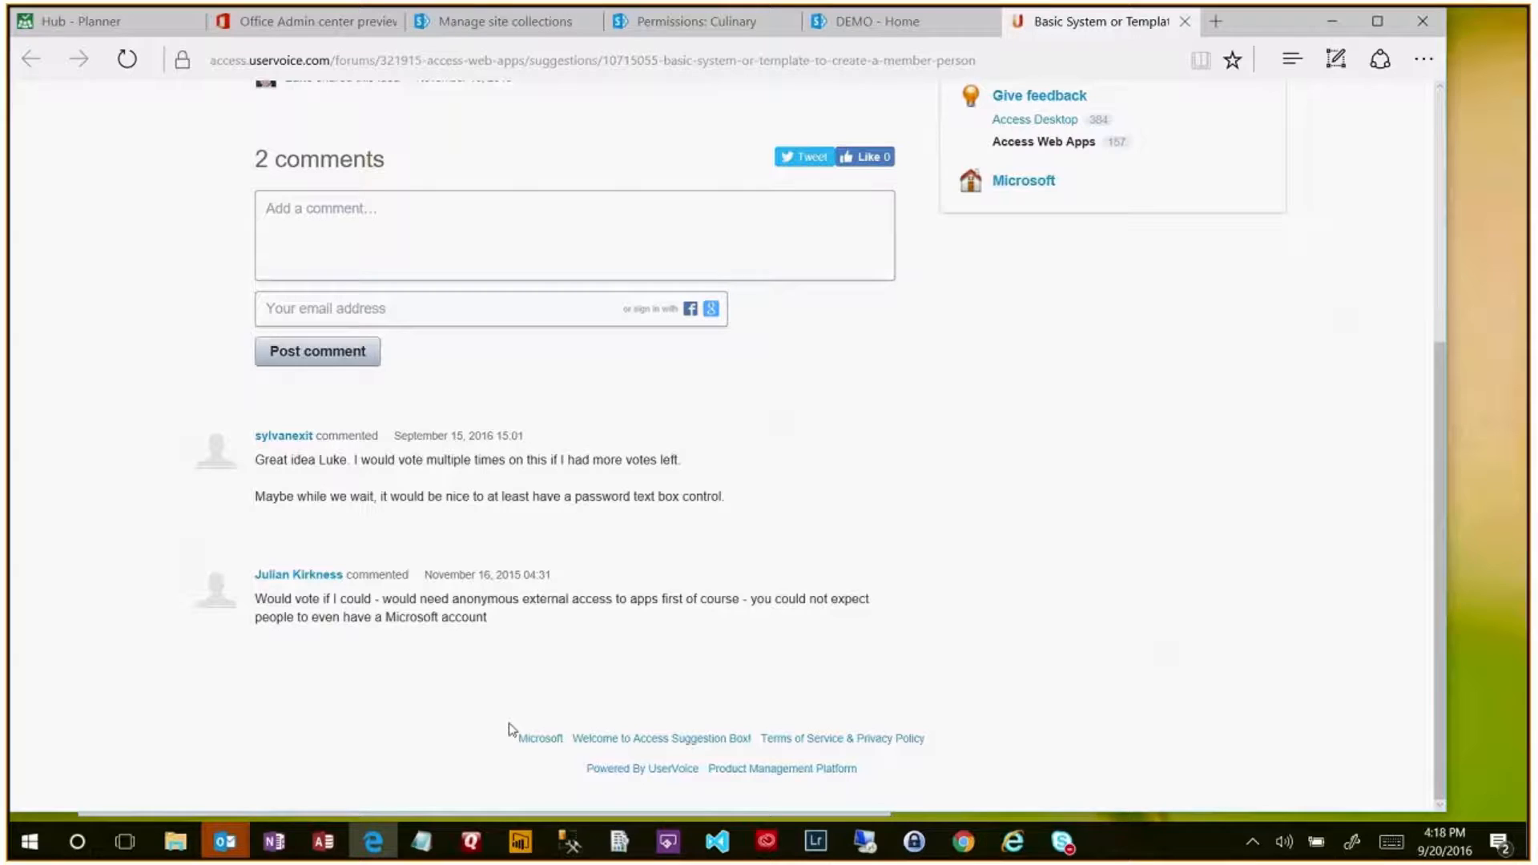
scroll(568, 642, up, 3)
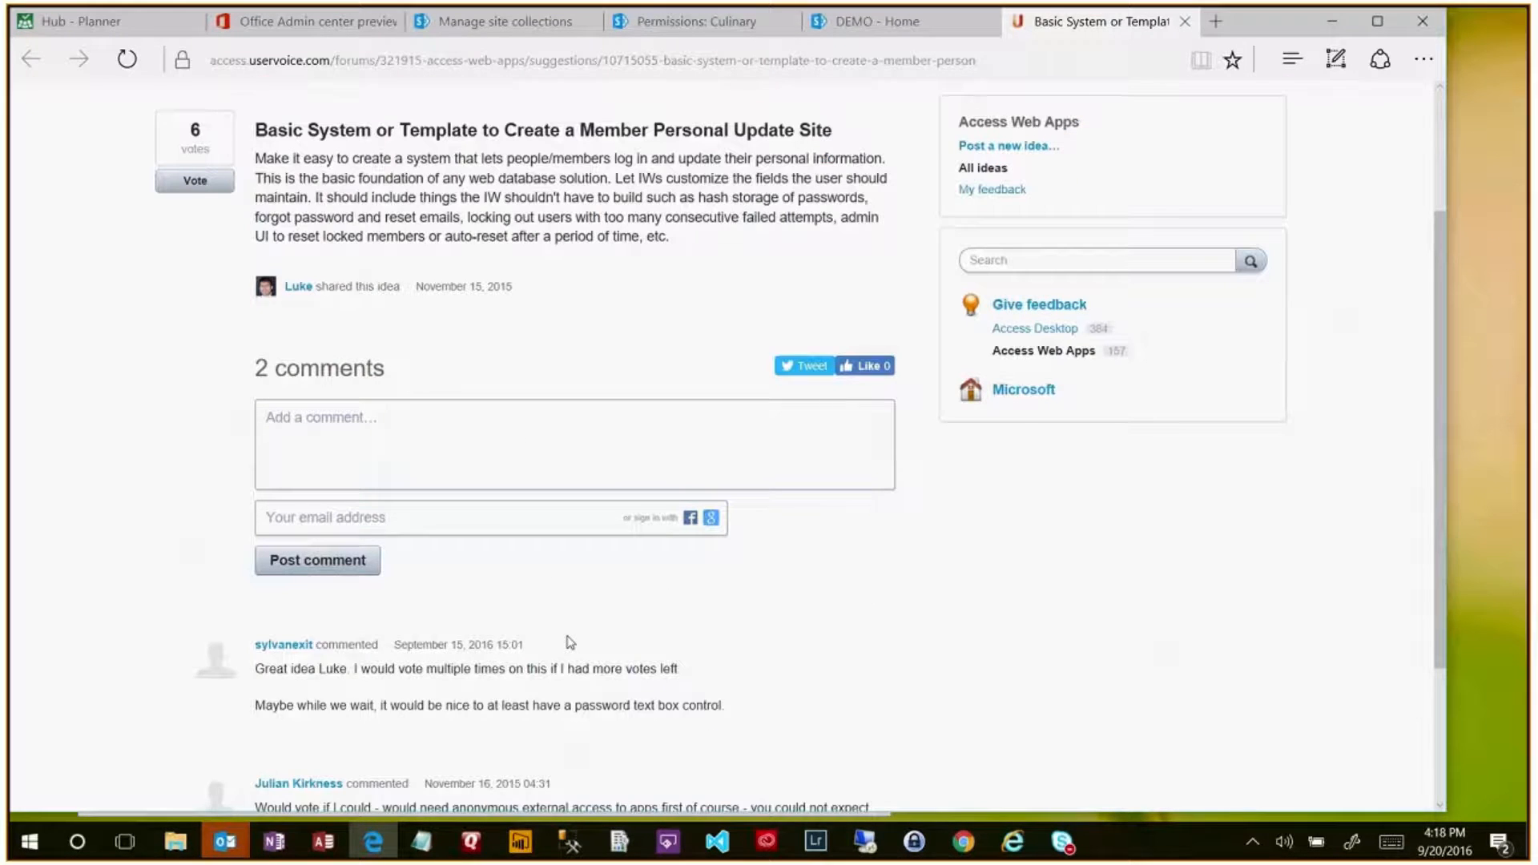
scroll(568, 642, up, 3)
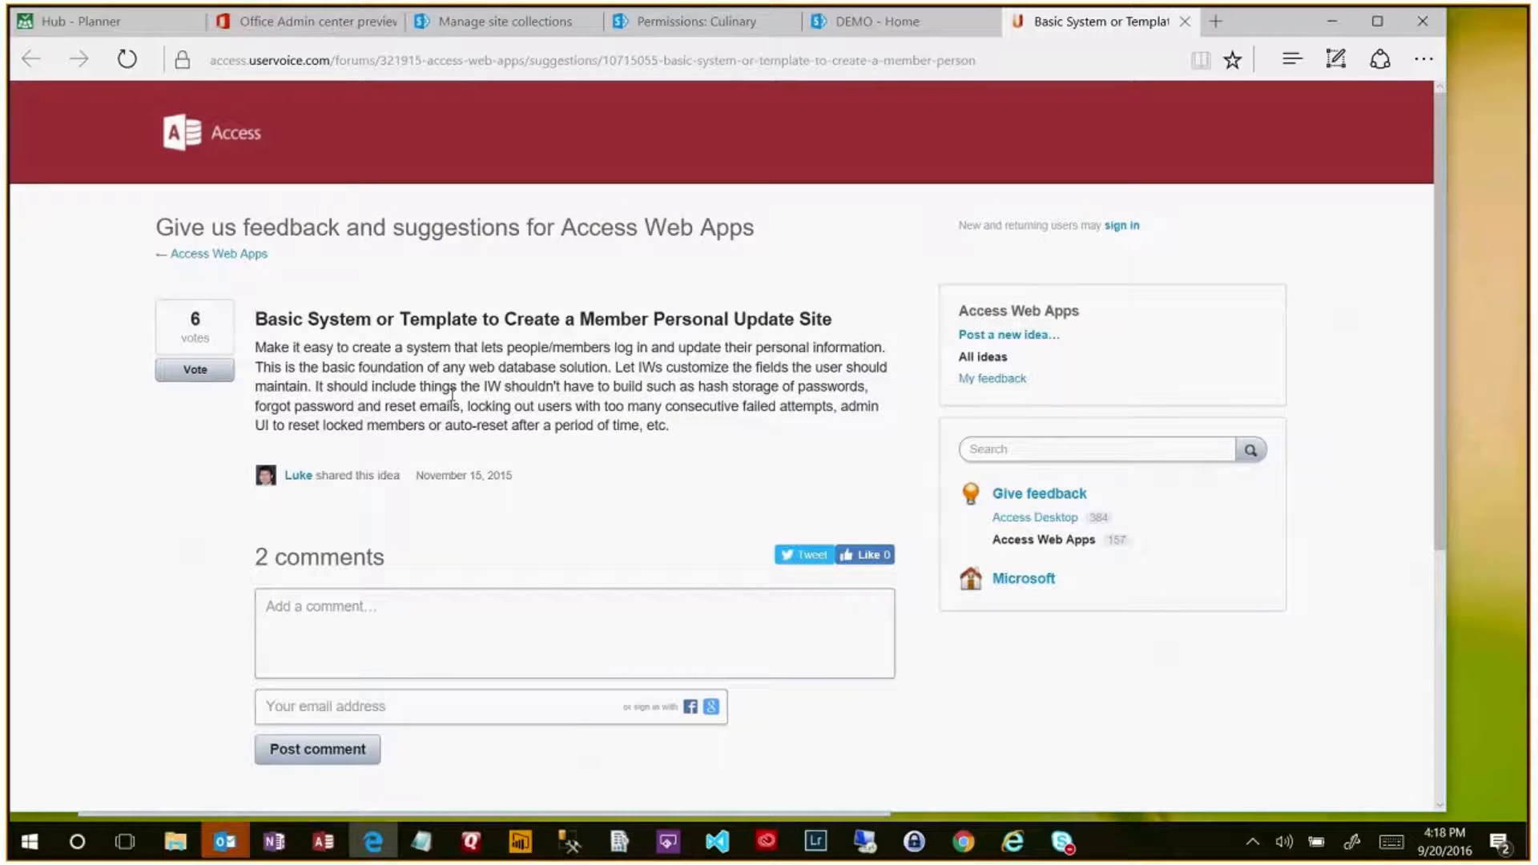
scroll(611, 481, down, 5)
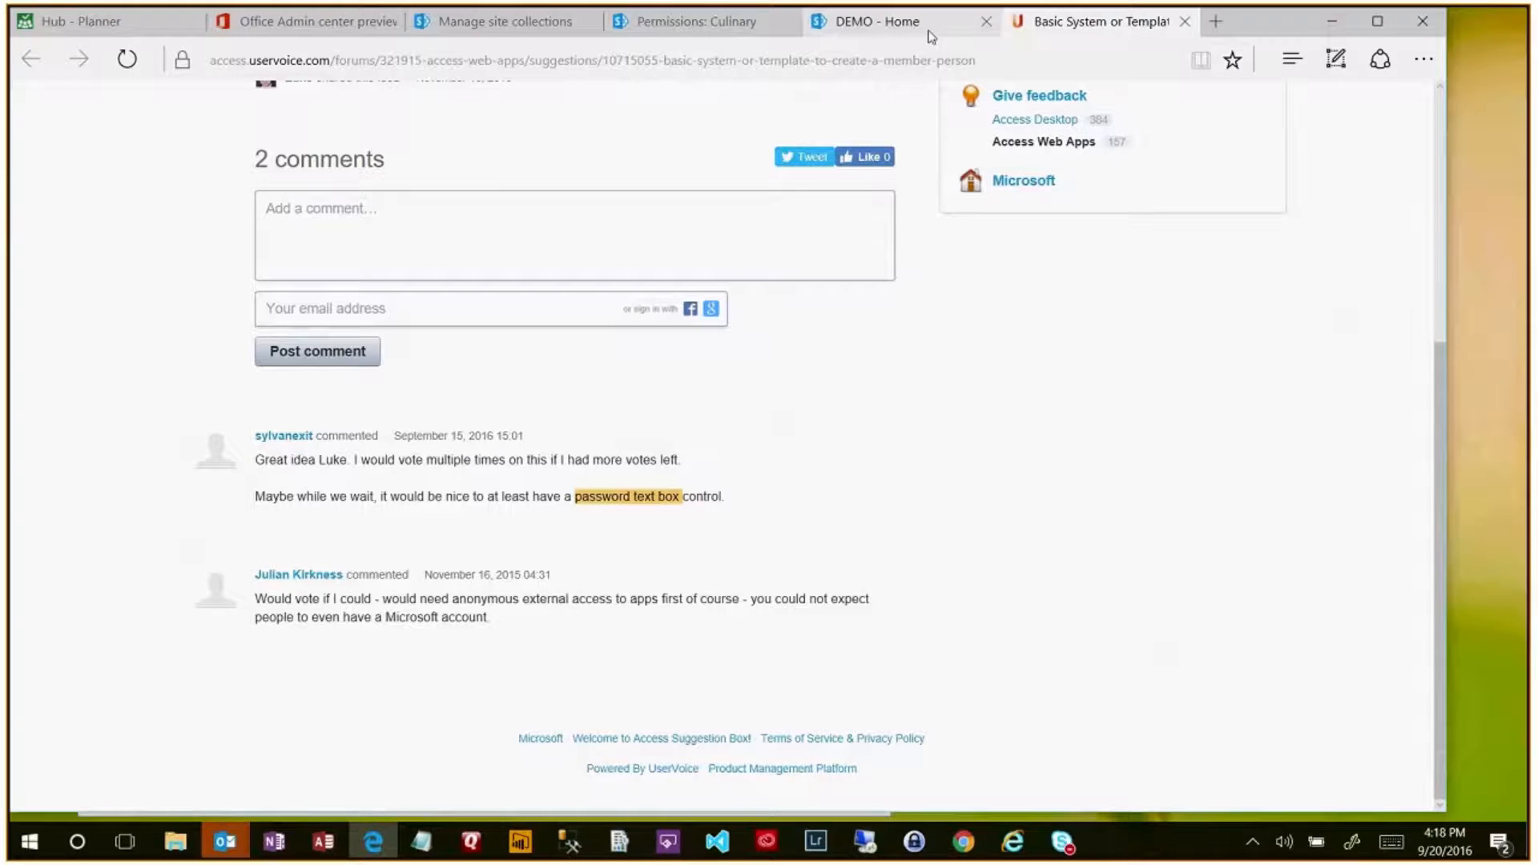
mouse_move(535, 29)
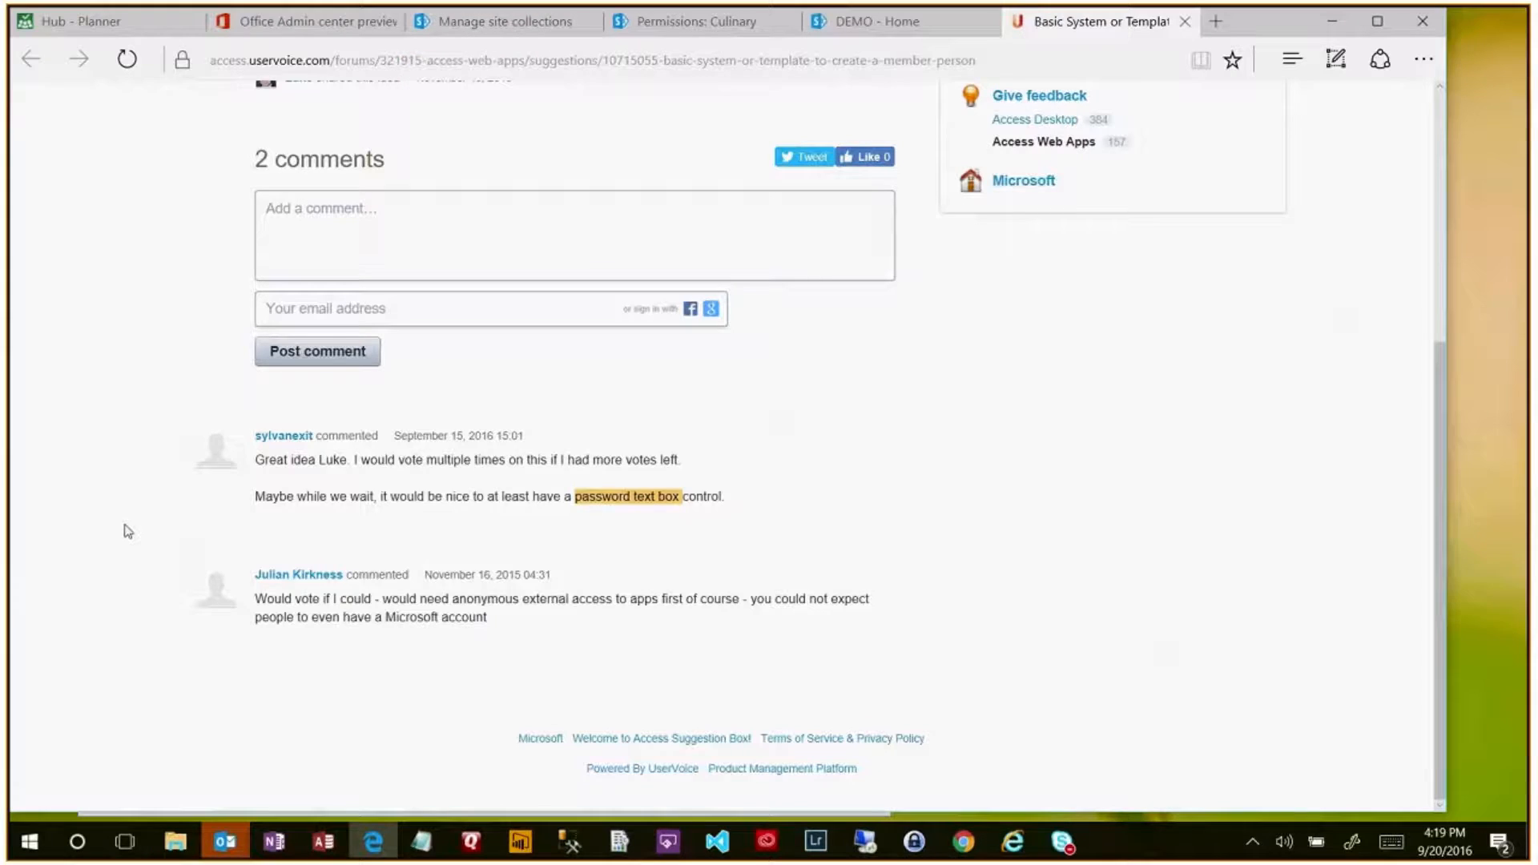
scroll(129, 529, up, 2)
scroll(130, 530, up, 3)
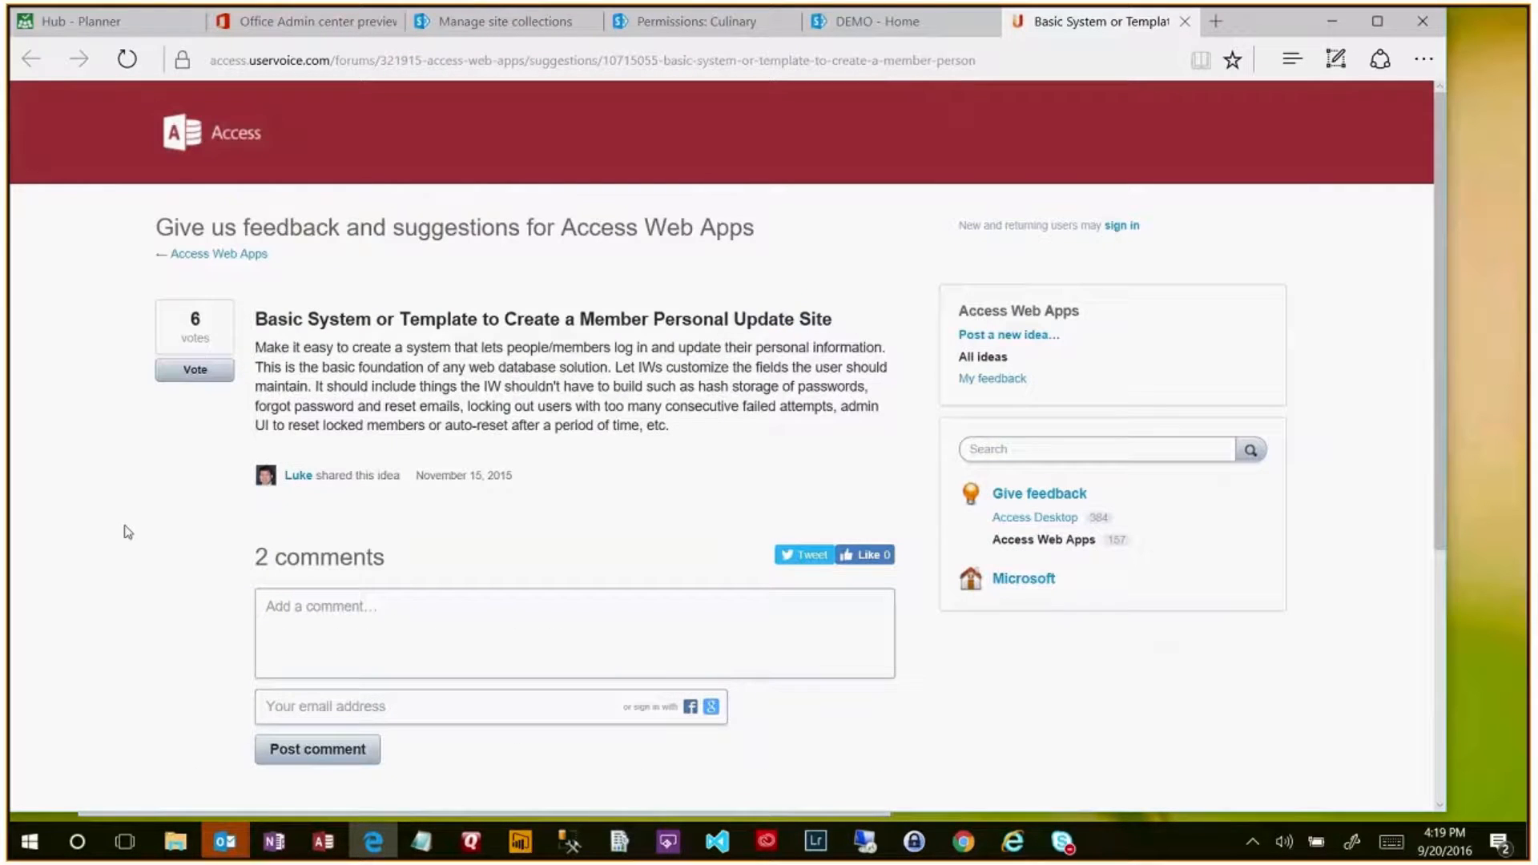
- Highlight the 'App coded security' heading in the notes, then select the UserVoice page's full URL in Edge
click(275, 842)
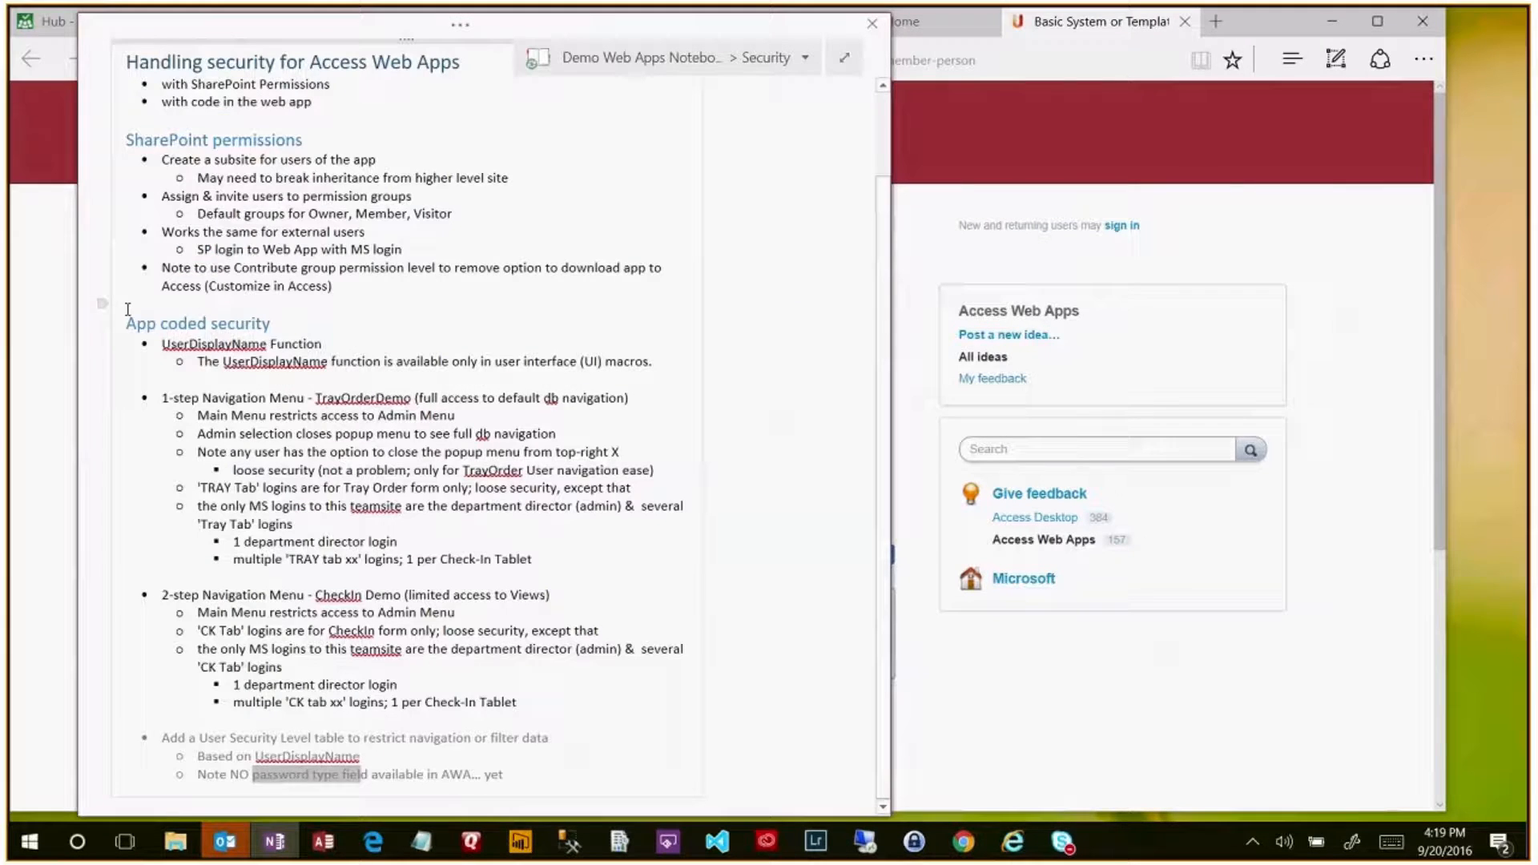
drag(128, 313, 389, 328)
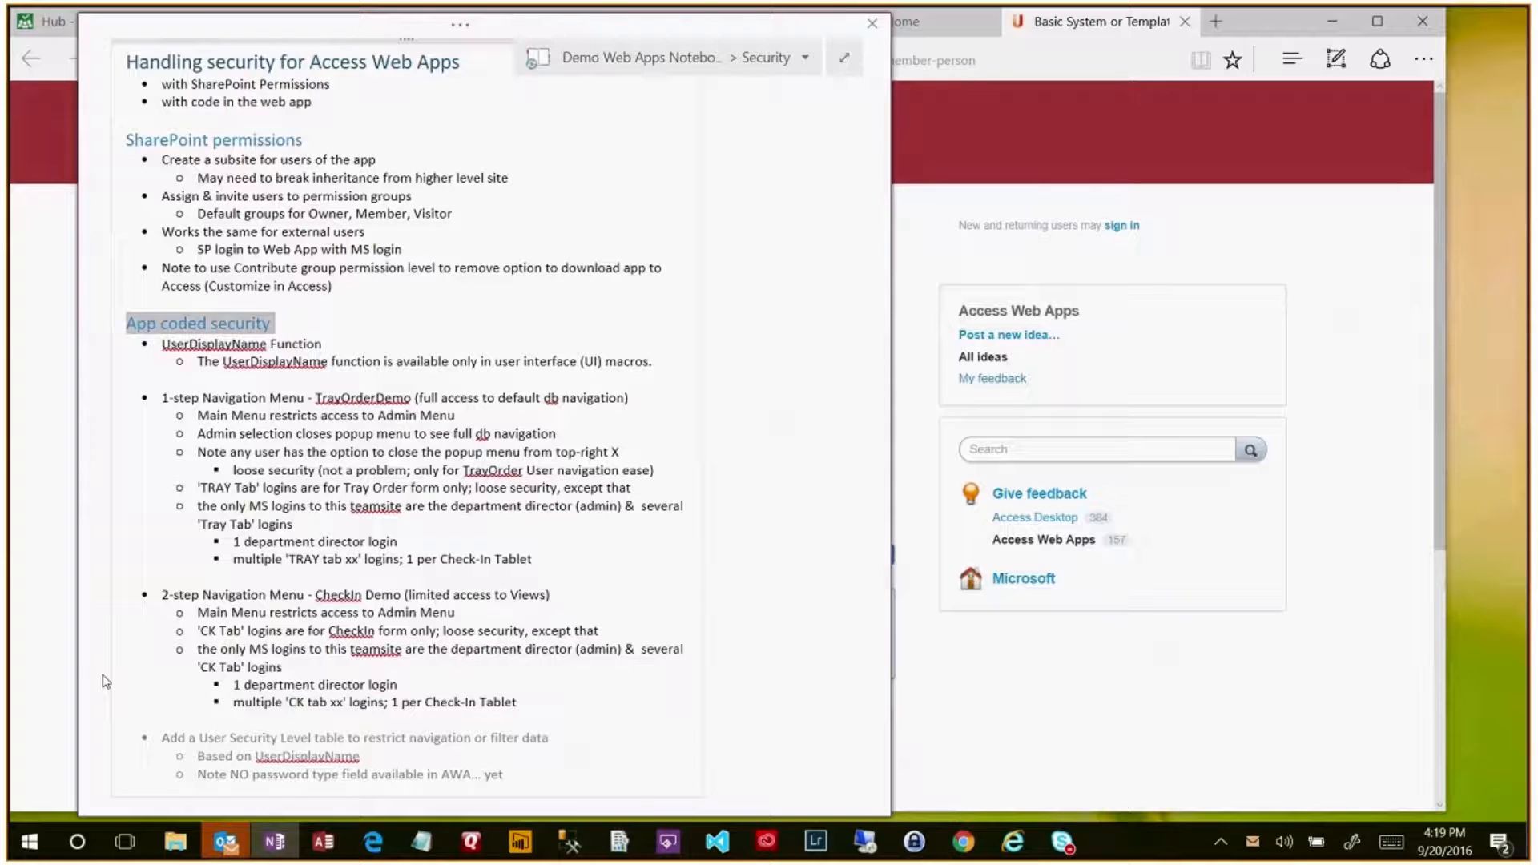
mouse_move(707, 32)
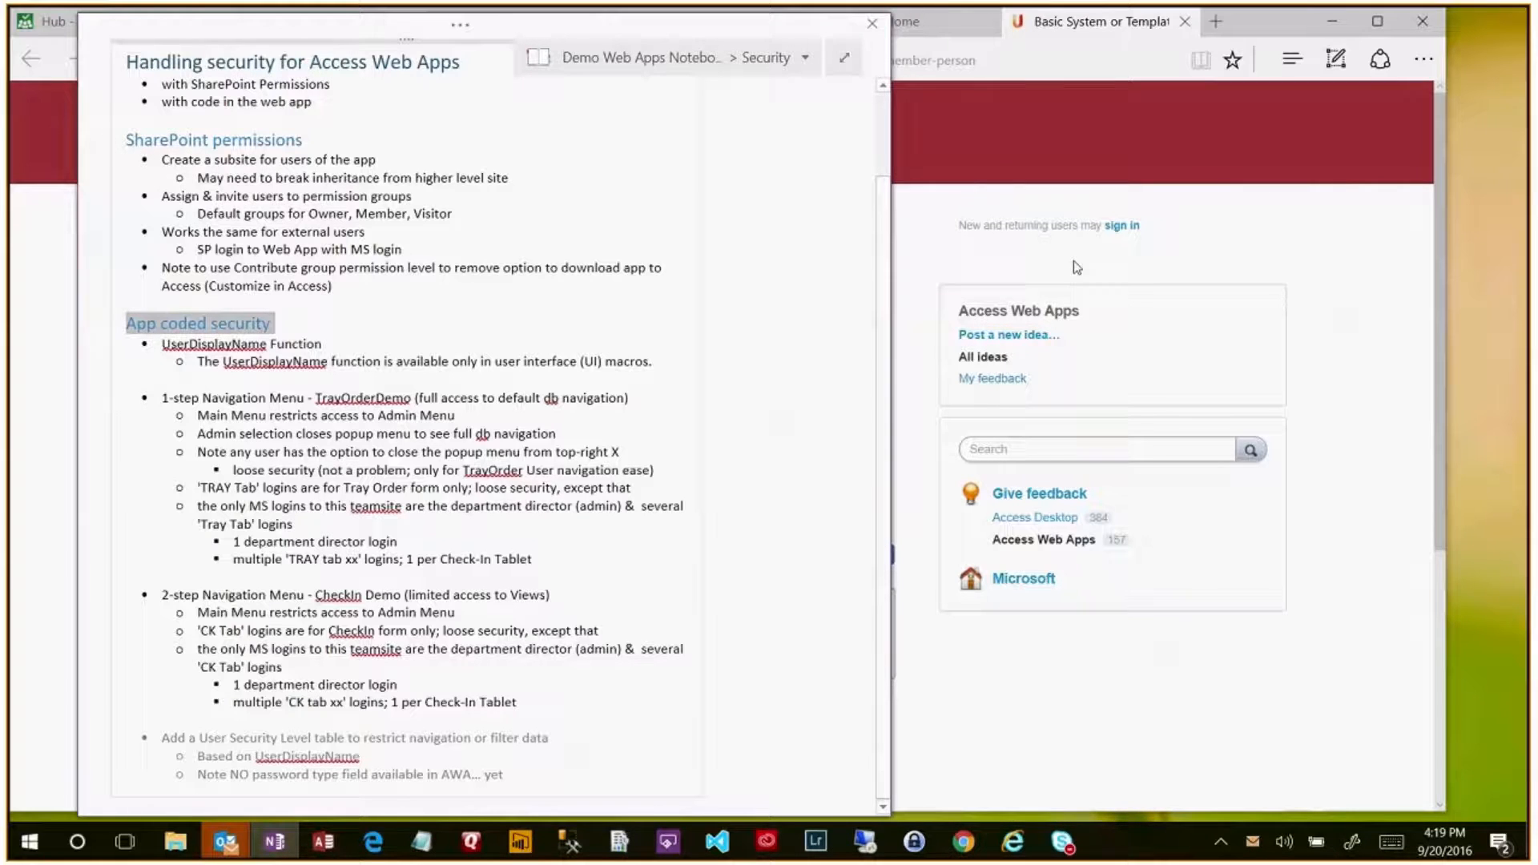
click(1091, 34)
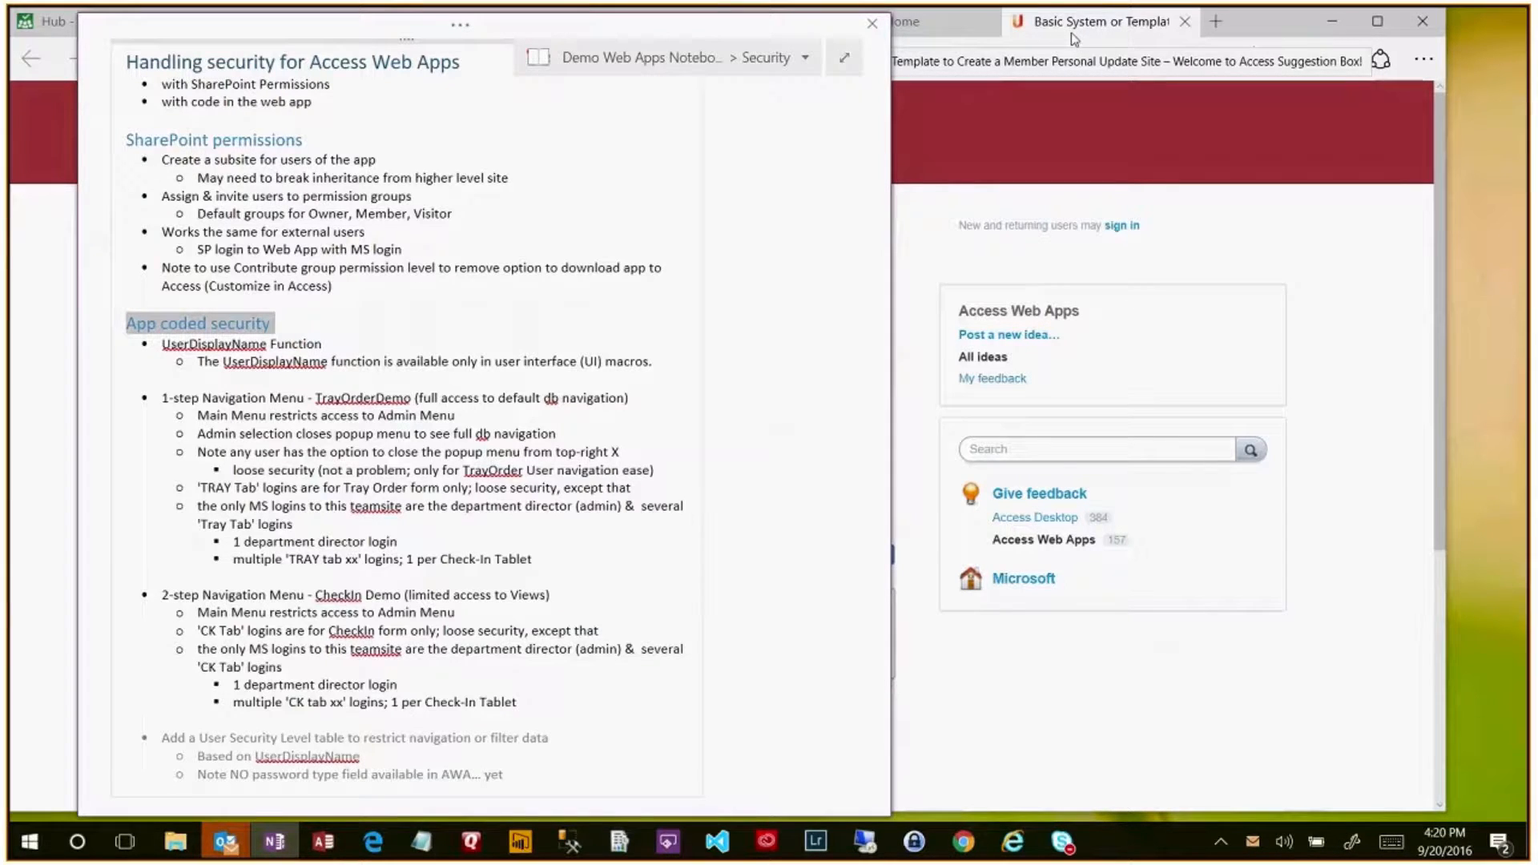
click(1135, 32)
click(462, 61)
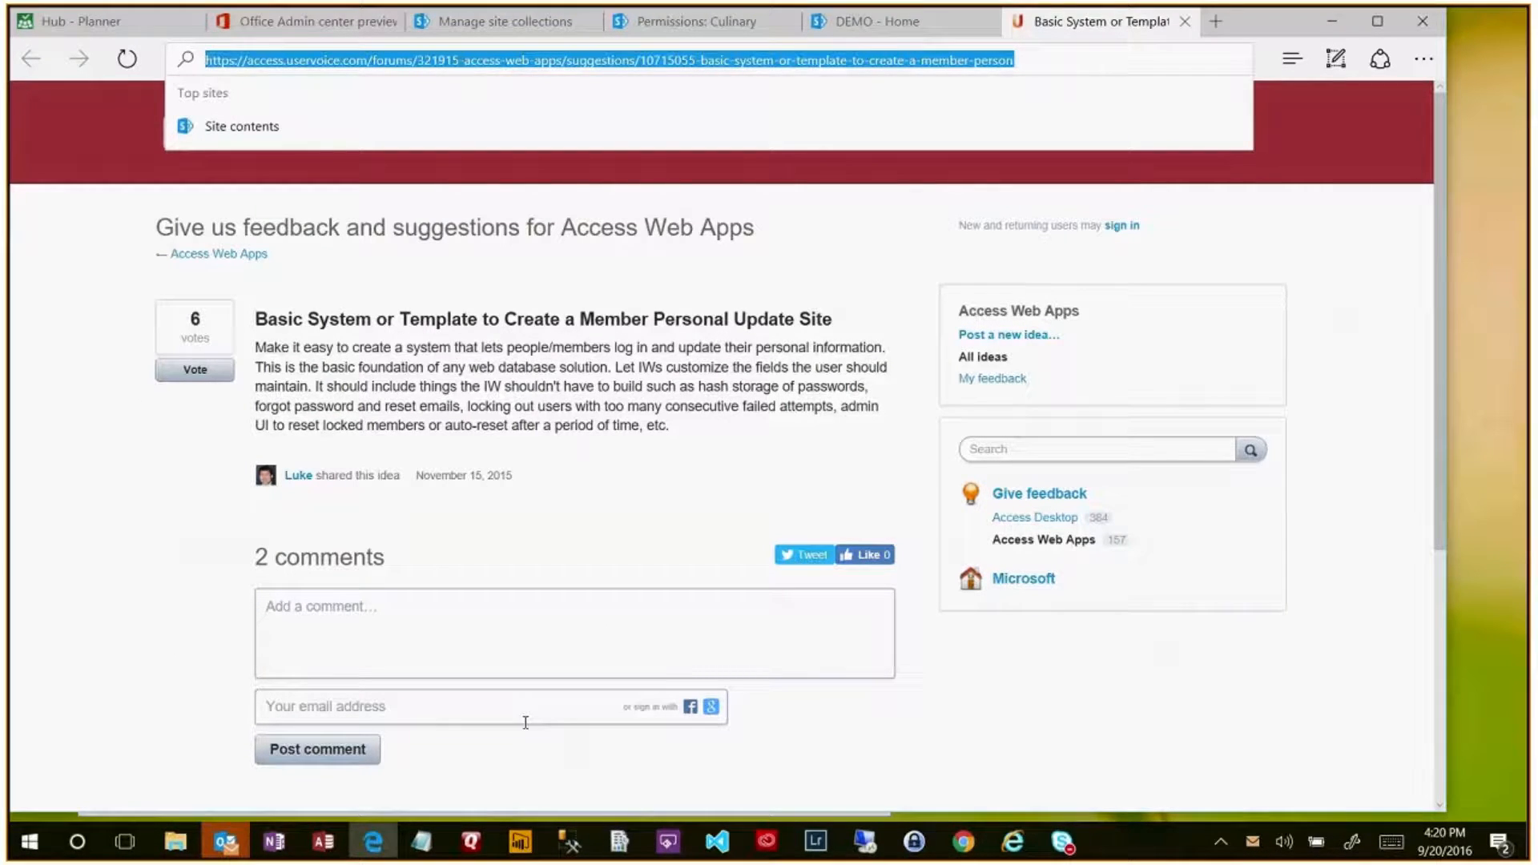
- Bring up the AUG meeting window in Skype for Business and reselect the feedback page's URL
click(1064, 843)
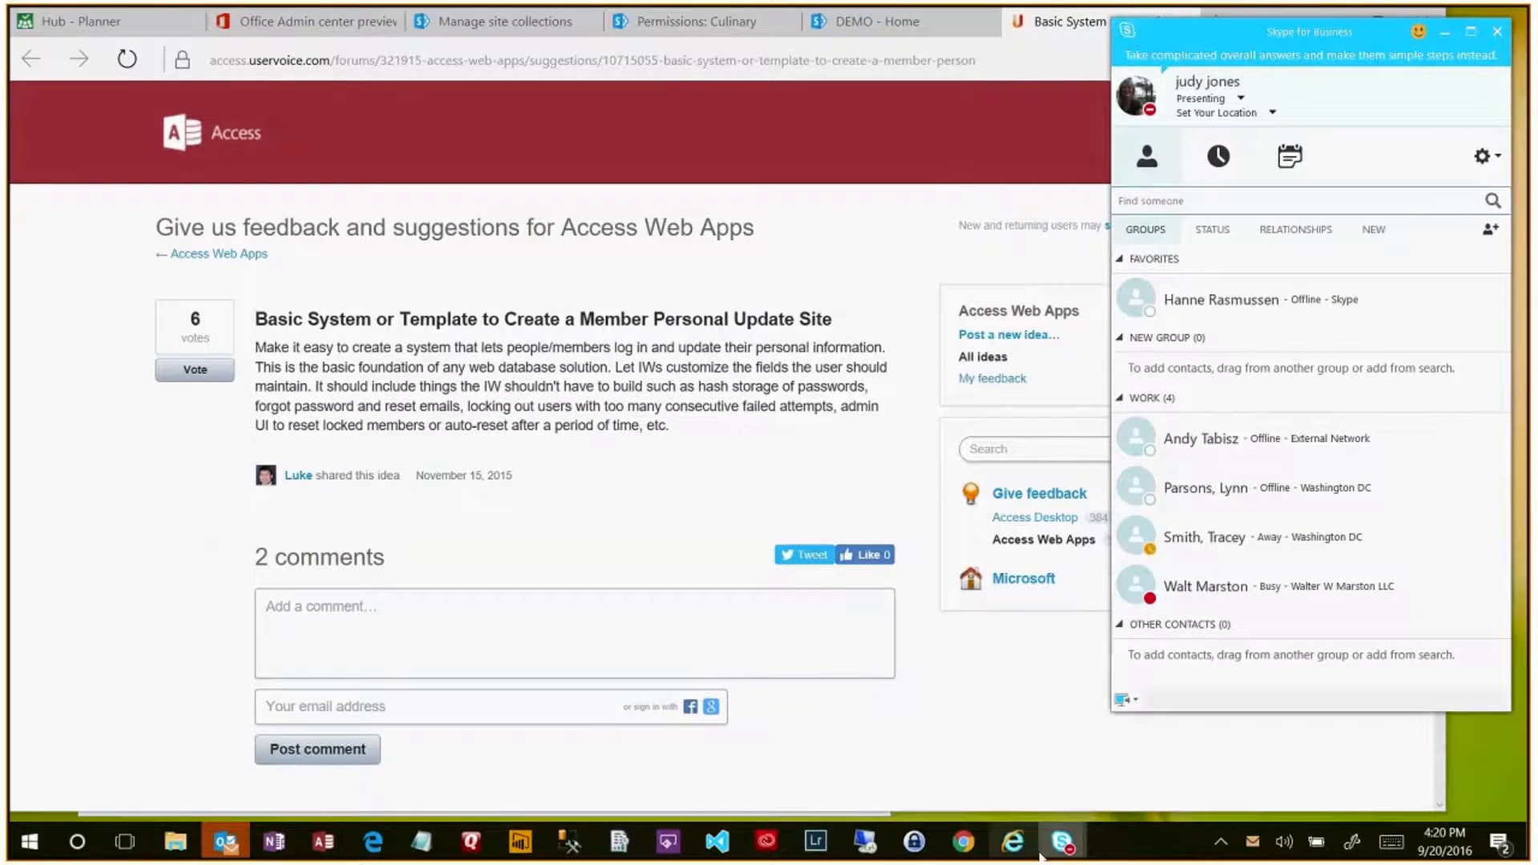
mouse_move(1057, 841)
click(1096, 768)
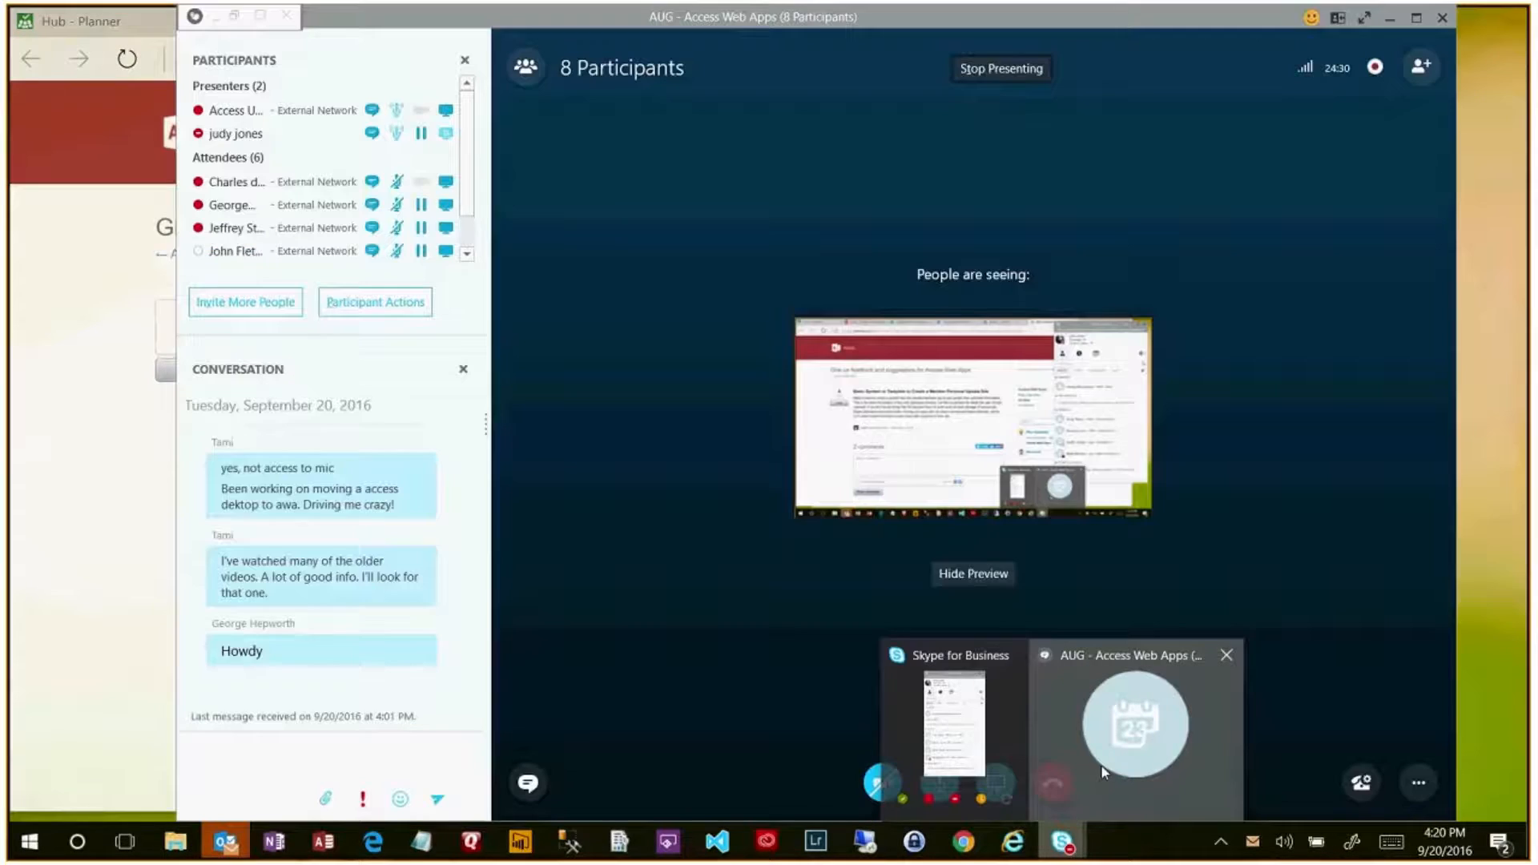
click(1101, 764)
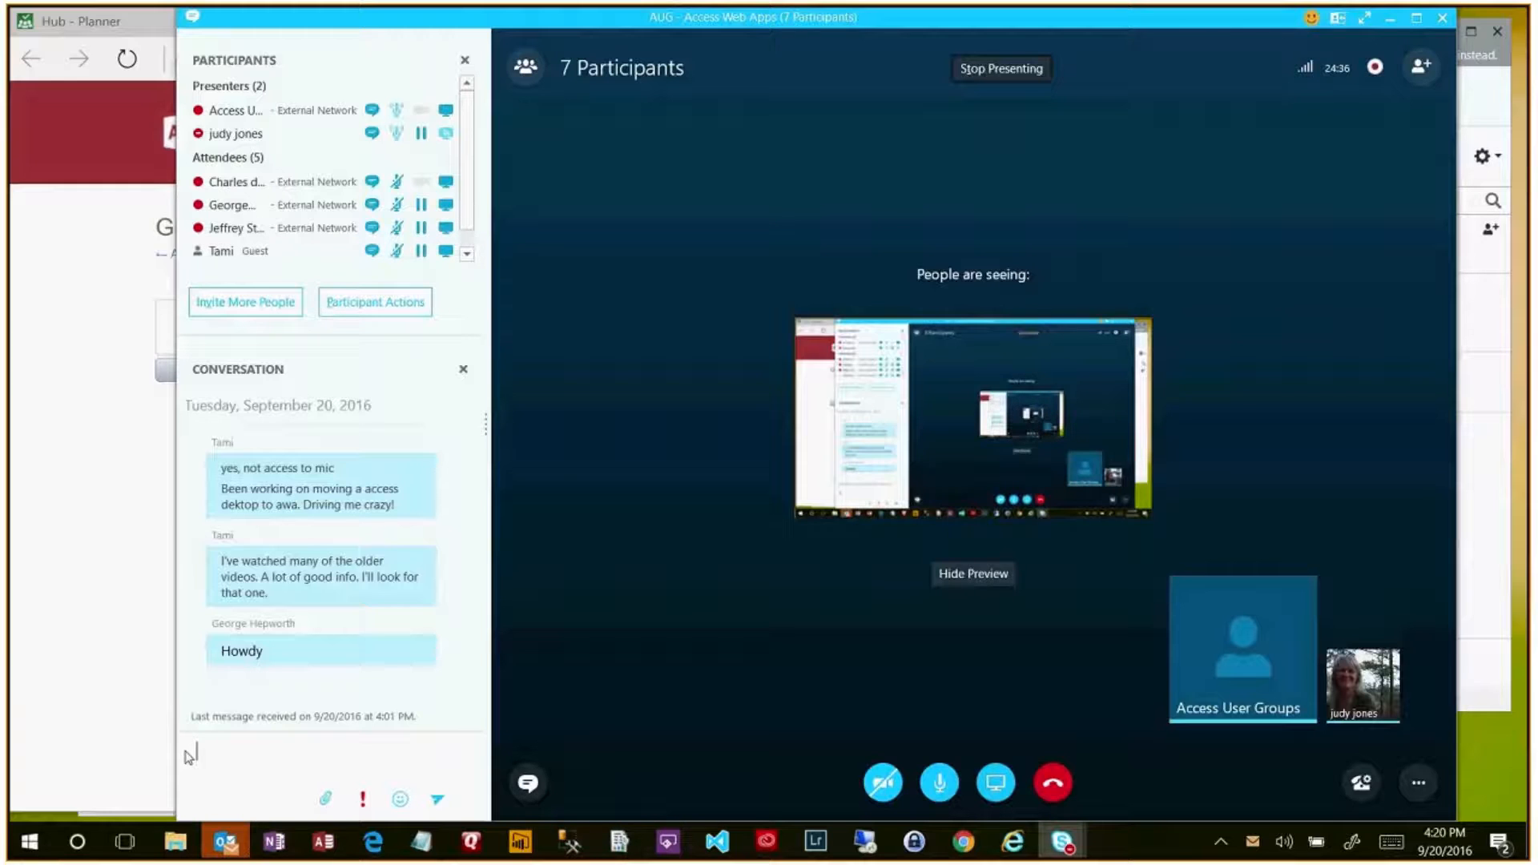
click(125, 758)
click(420, 57)
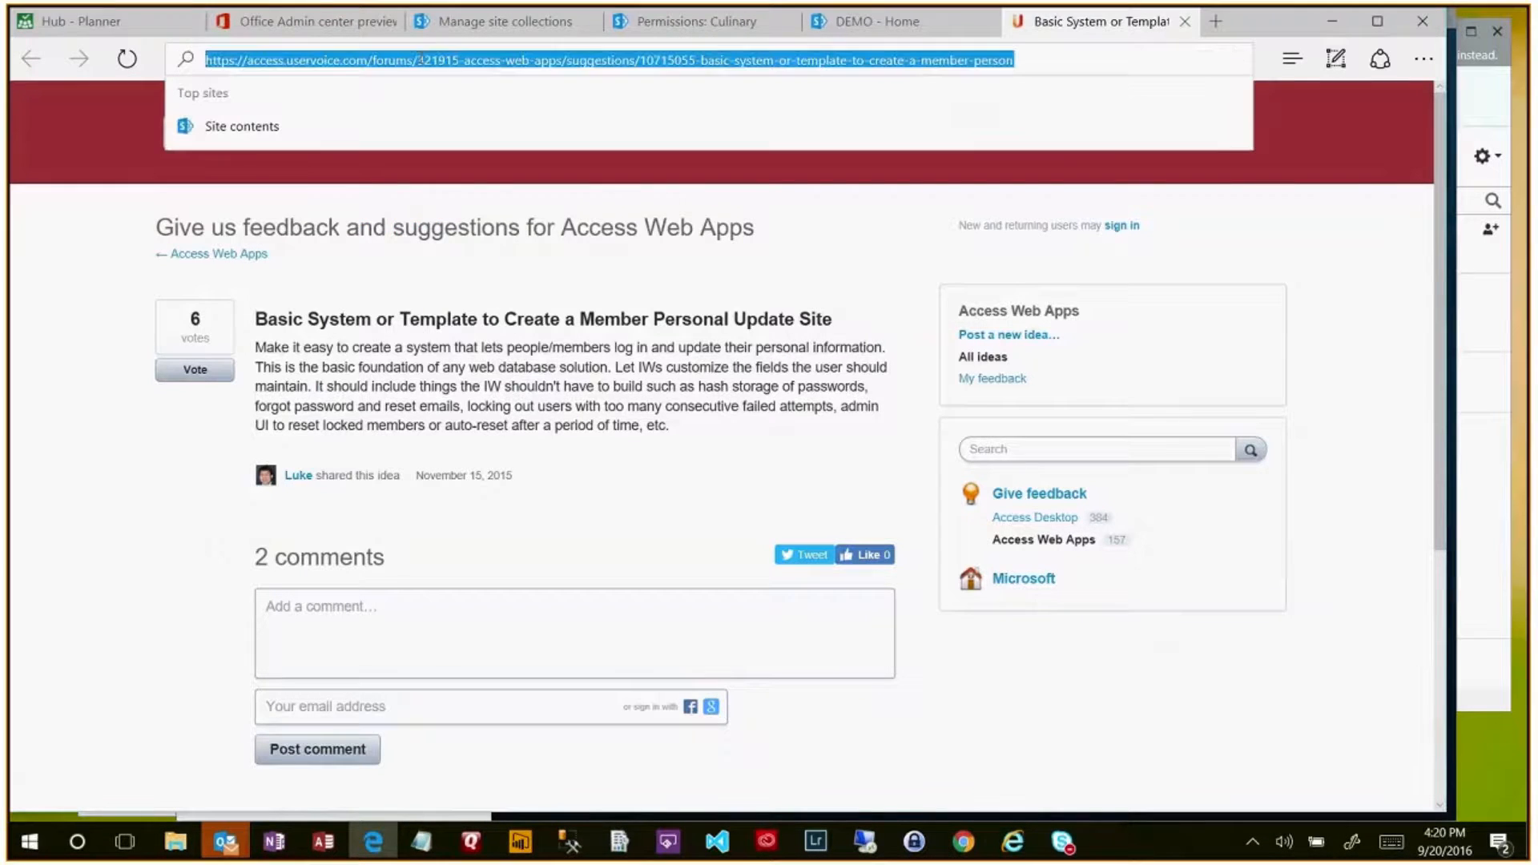
- Paste the UserVoice feedback link into the meeting chat, check it, and send it
click(1062, 842)
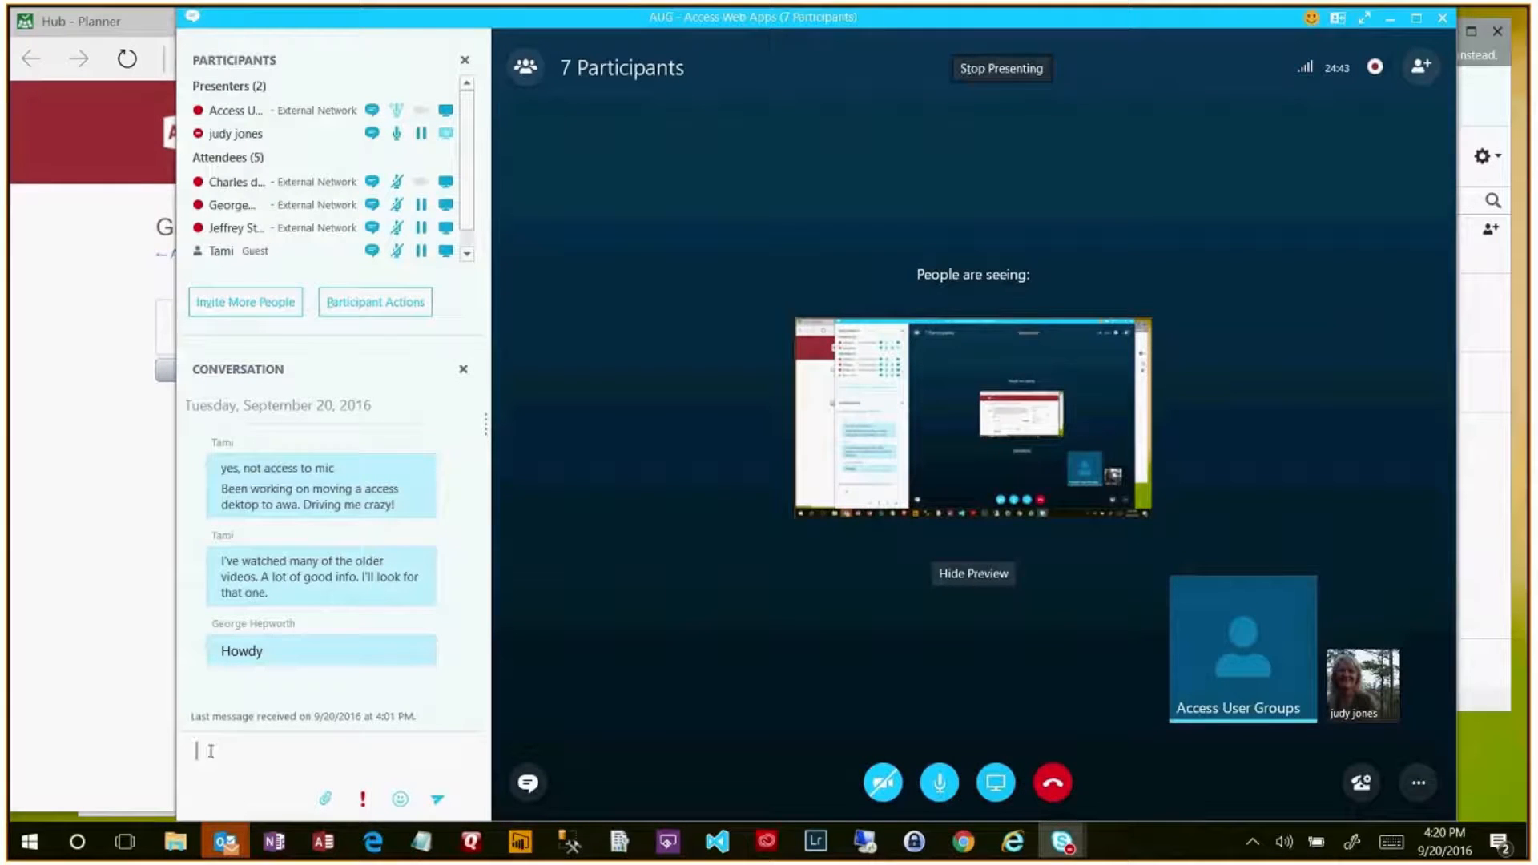
key(ctrl+v)
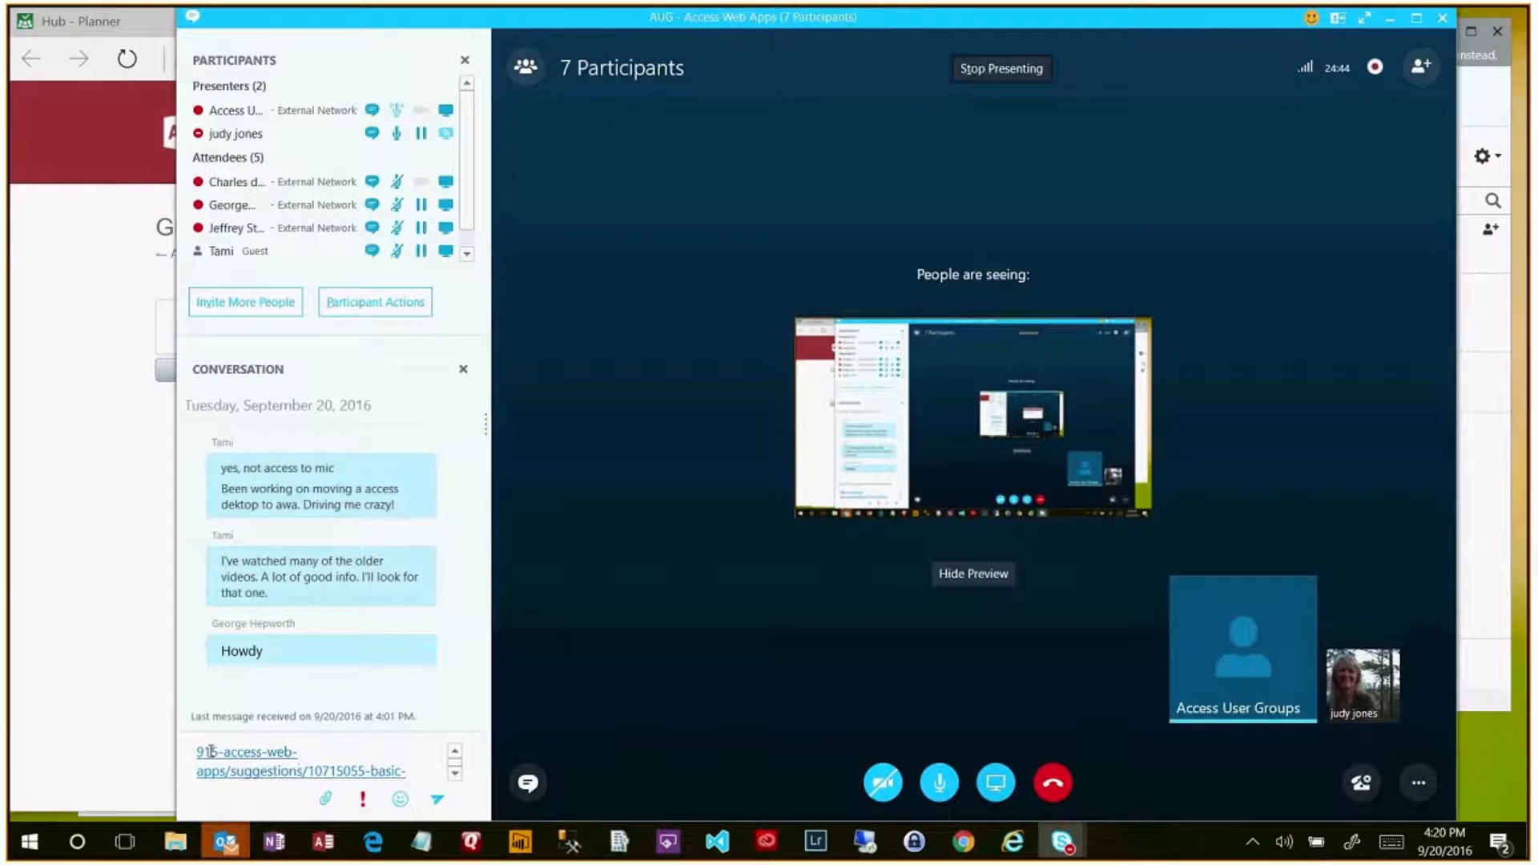
click(457, 752)
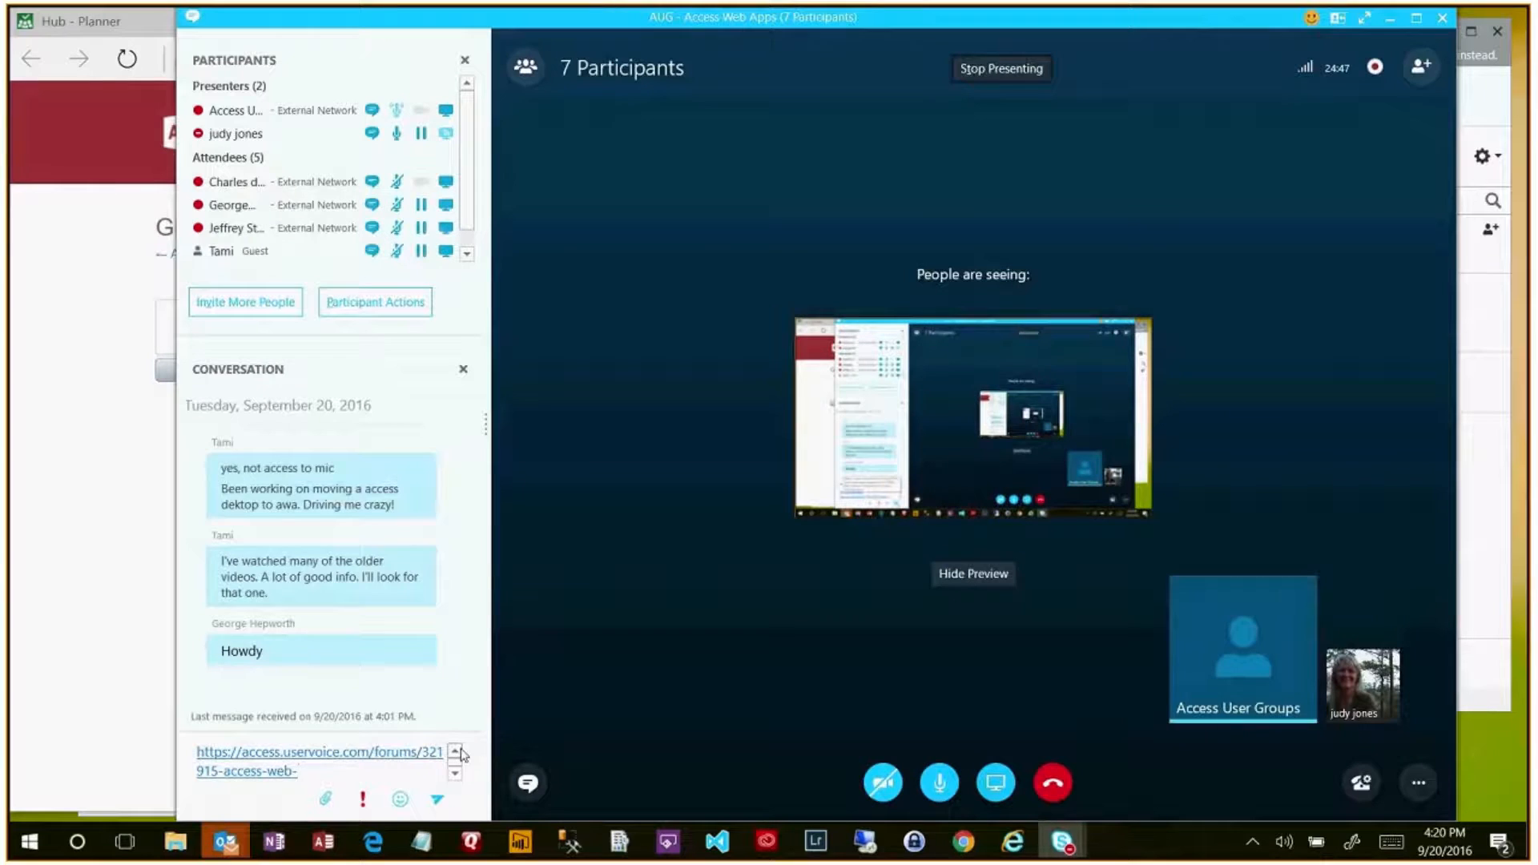
click(455, 774)
click(455, 774)
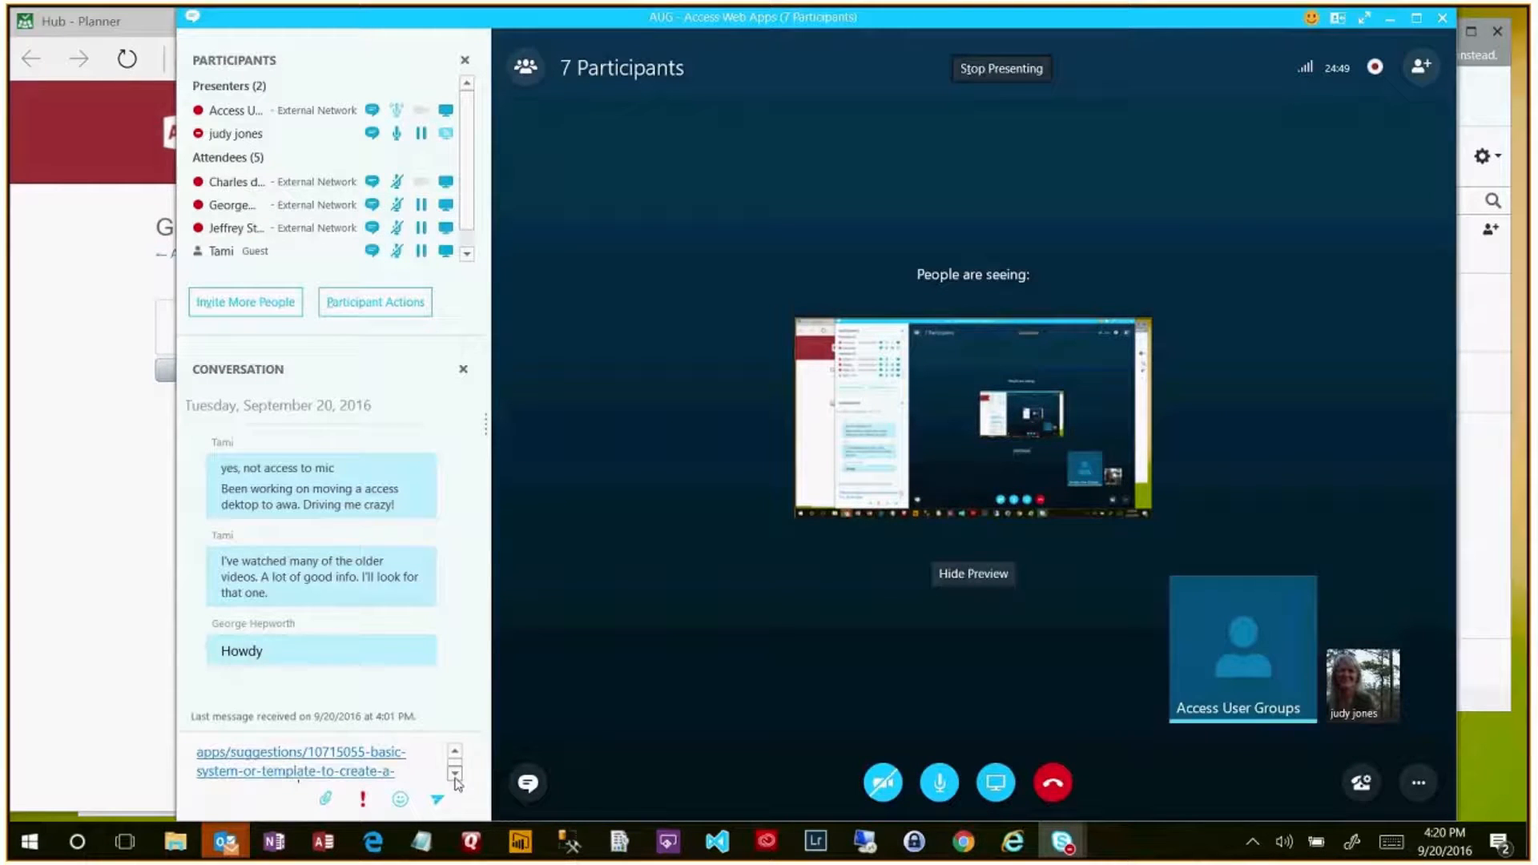
click(455, 774)
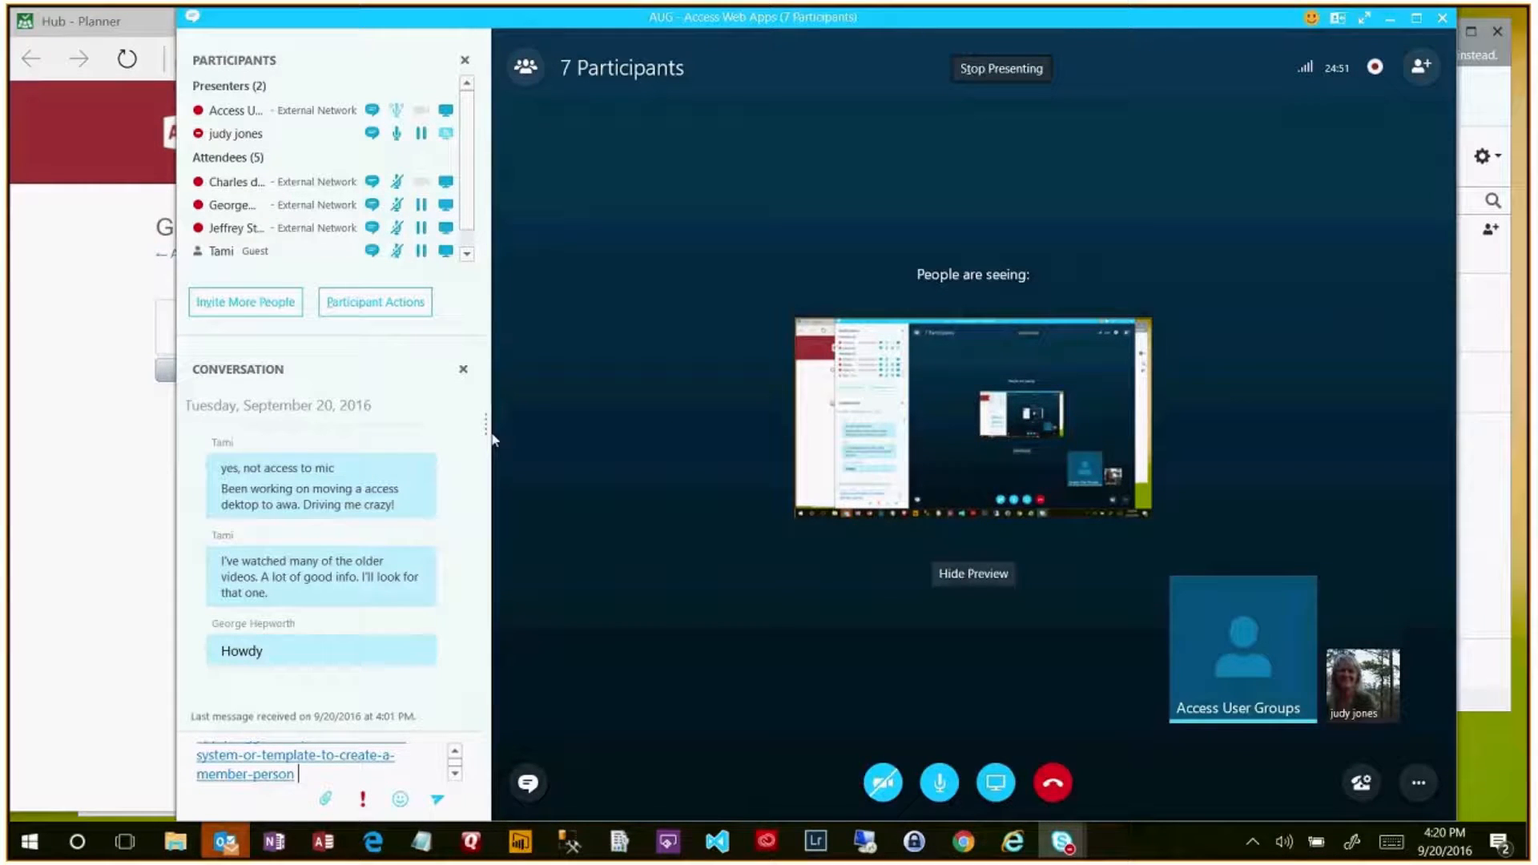
drag(492, 439, 887, 491)
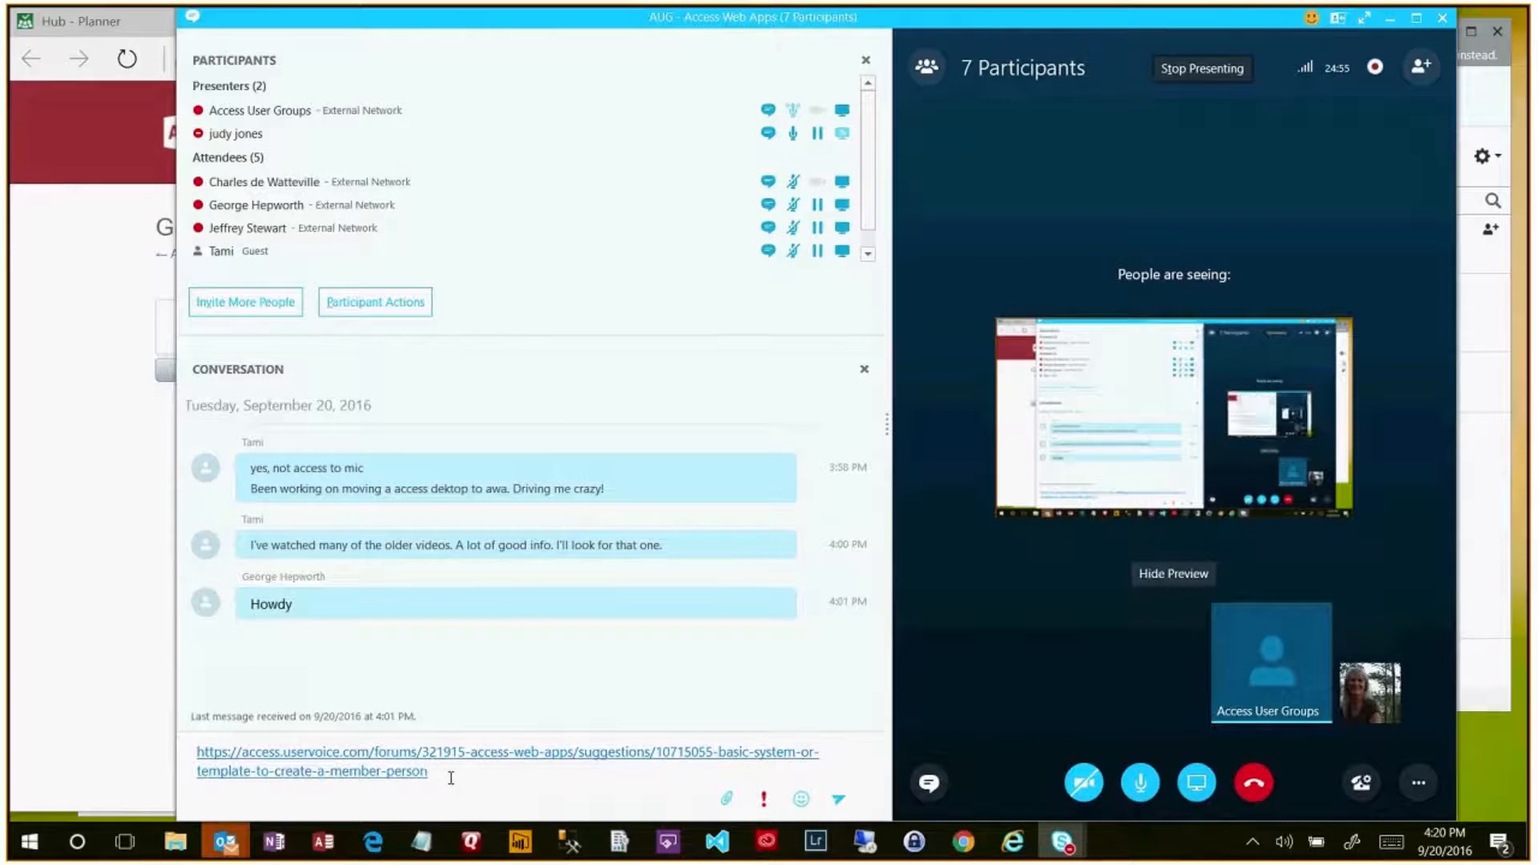
key(Return)
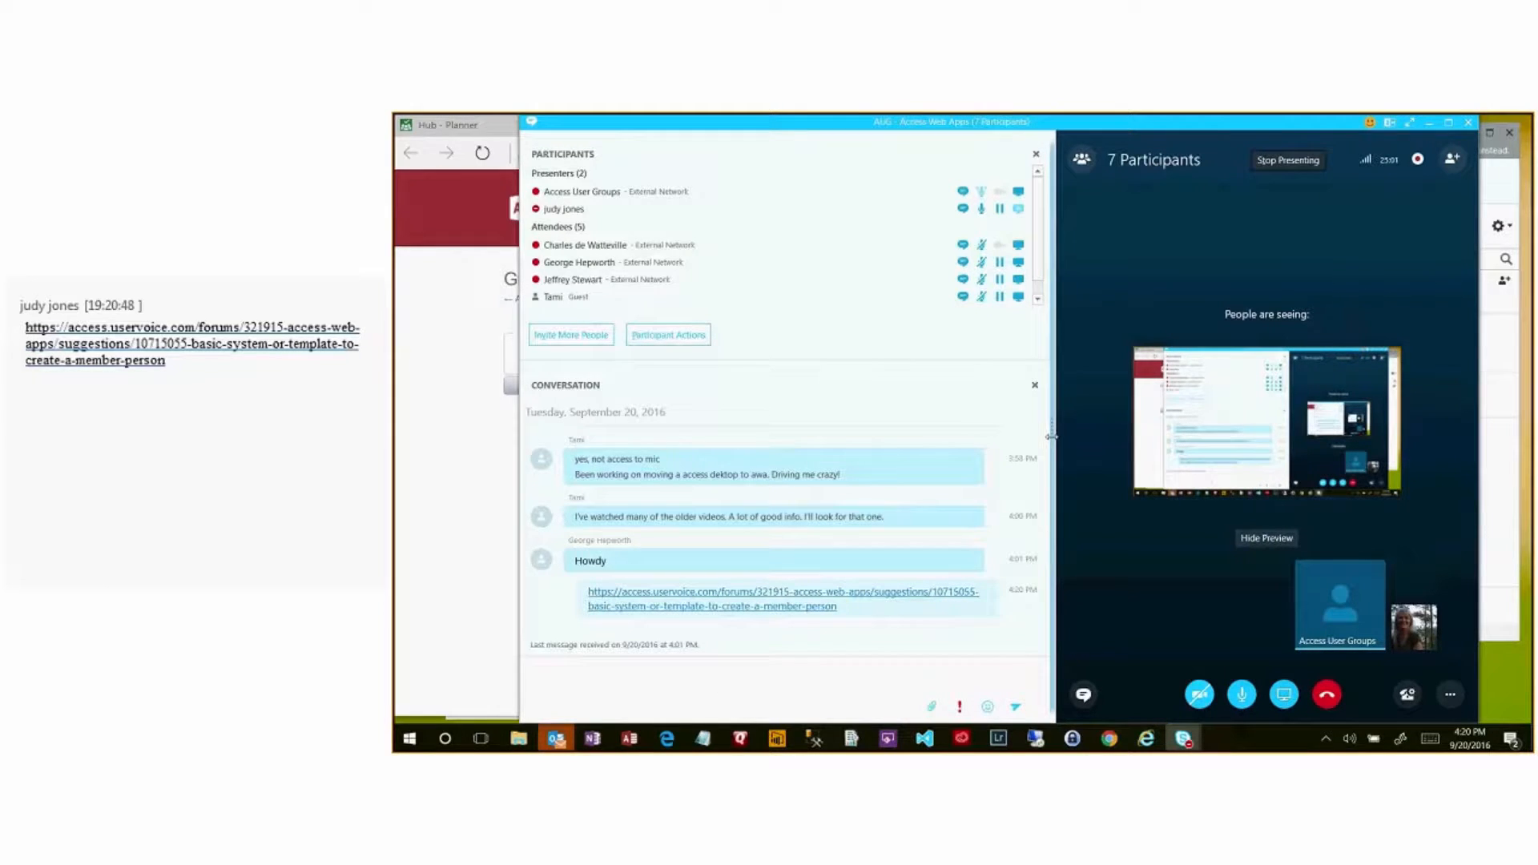
- Widen the meeting stage, minimize the meeting, and dismiss Edge's address suggestions
drag(1051, 437, 804, 484)
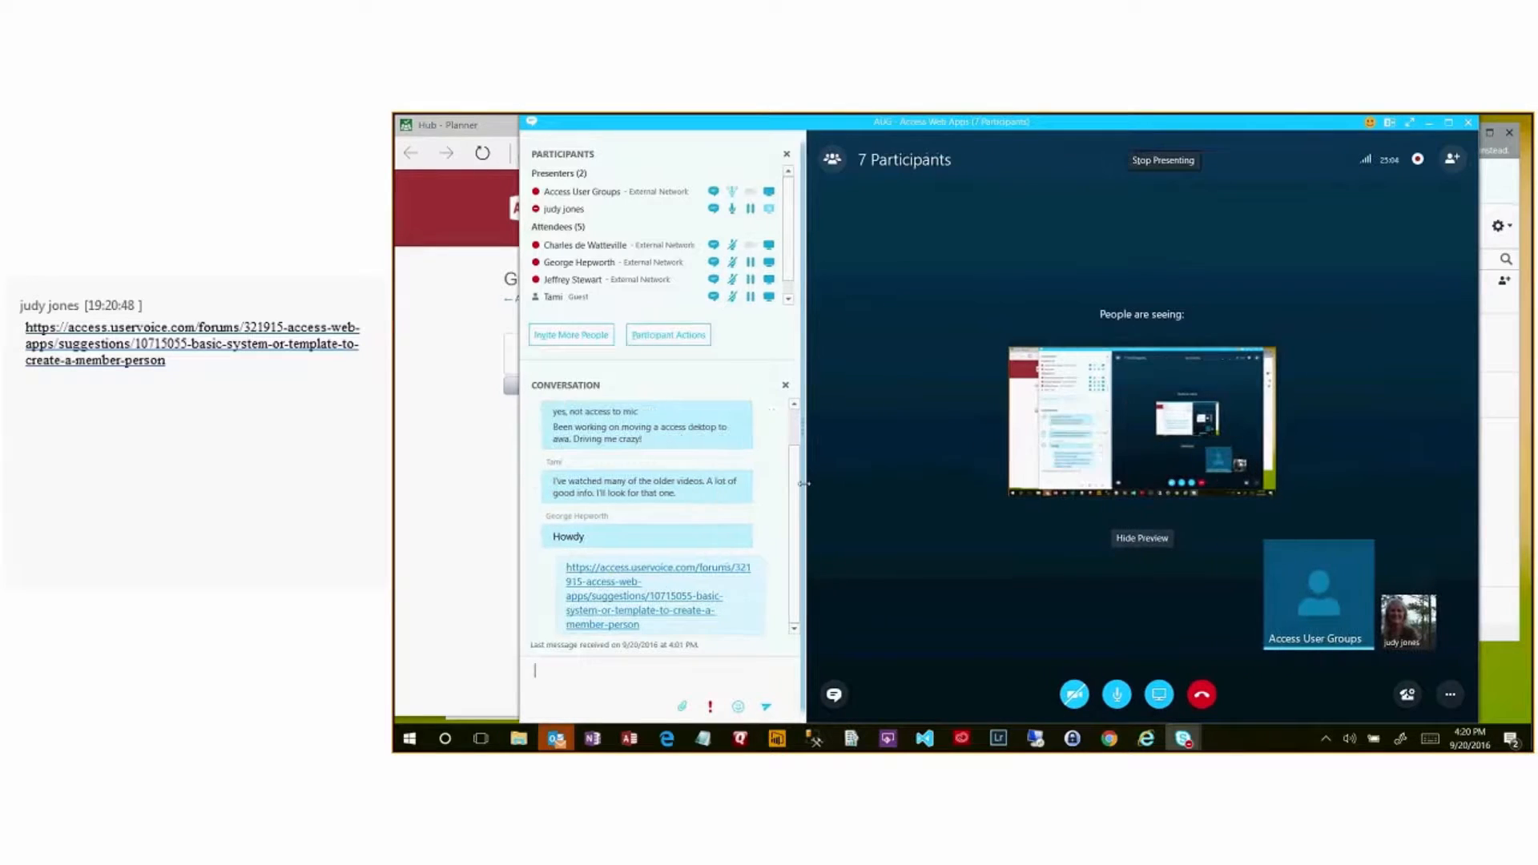
click(1433, 127)
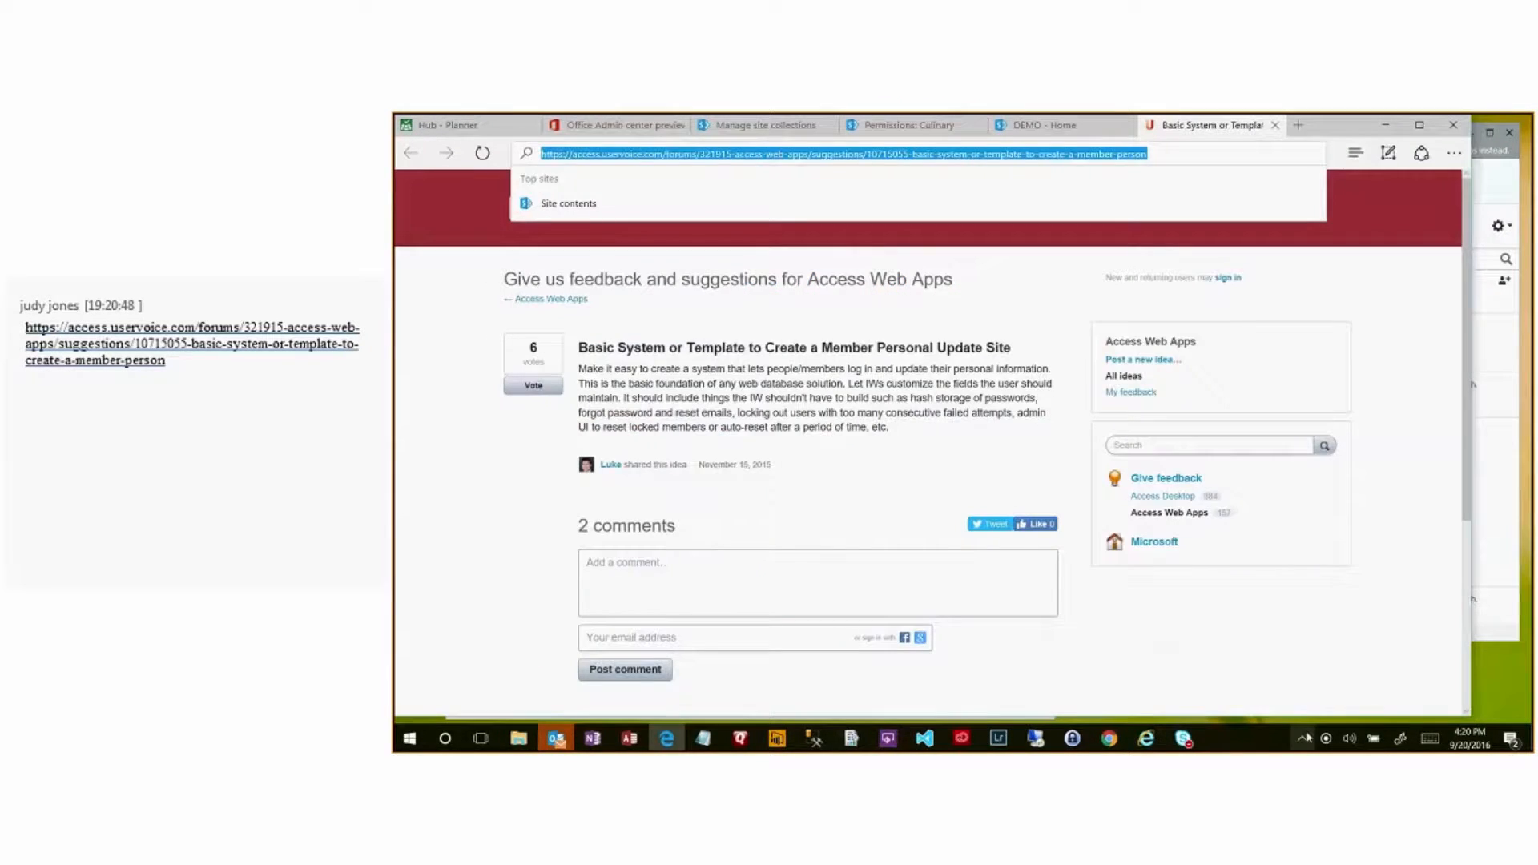
click(475, 633)
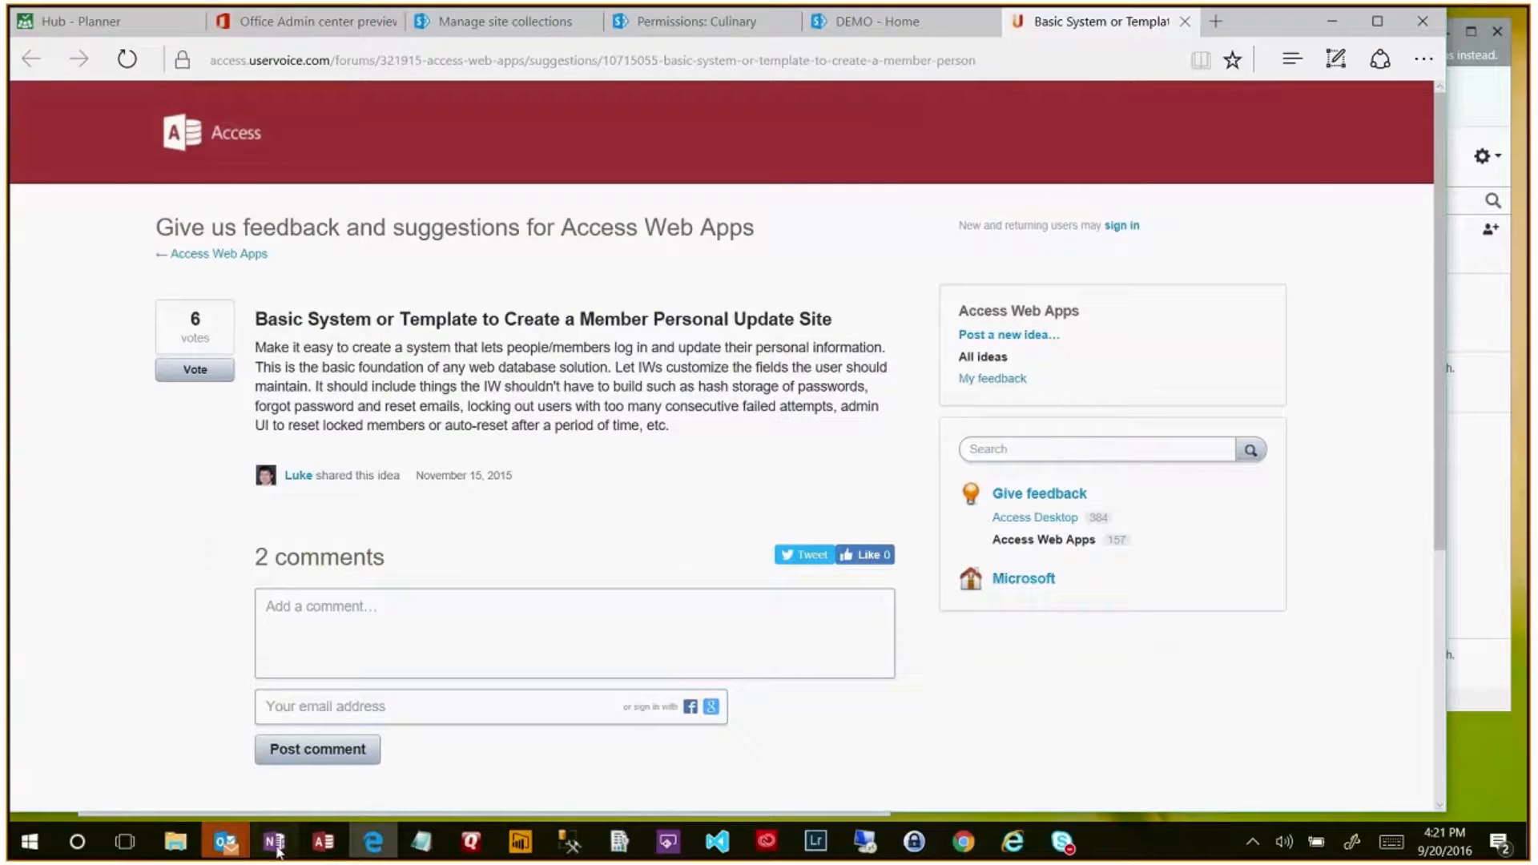
click(593, 739)
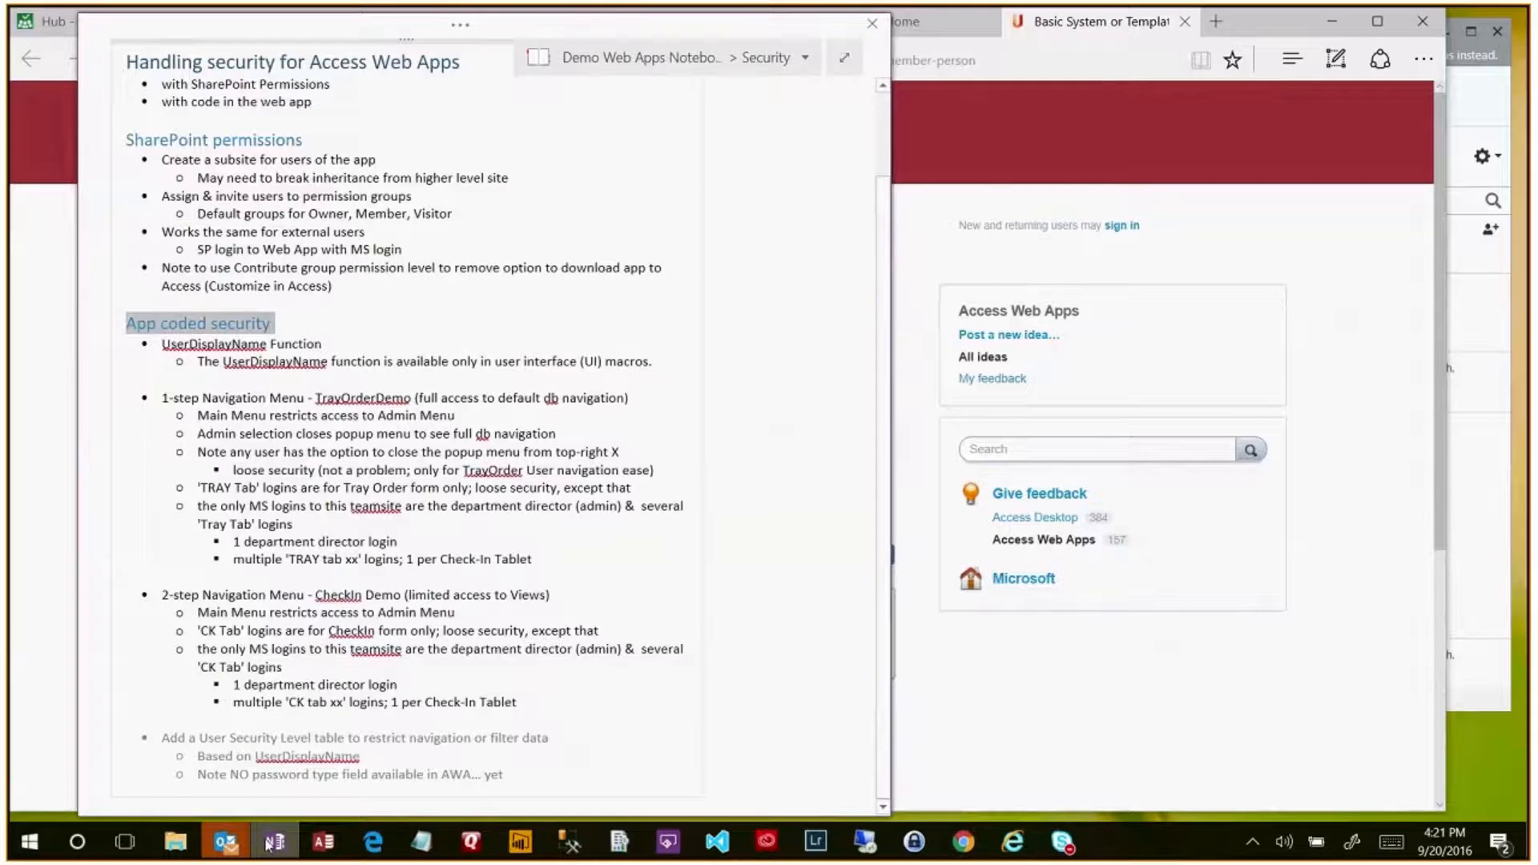
click(206, 324)
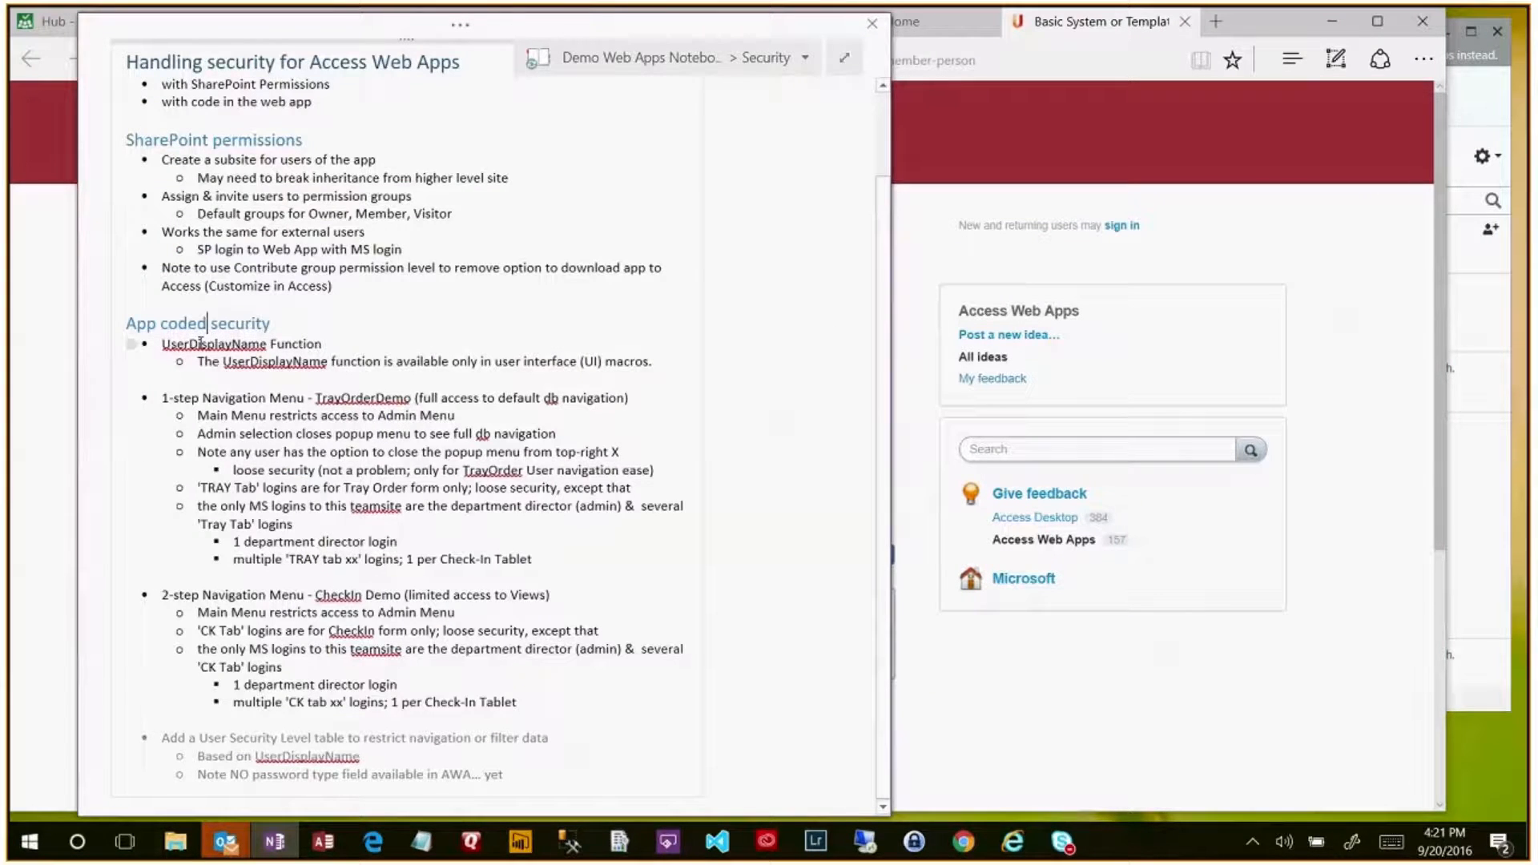
click(183, 144)
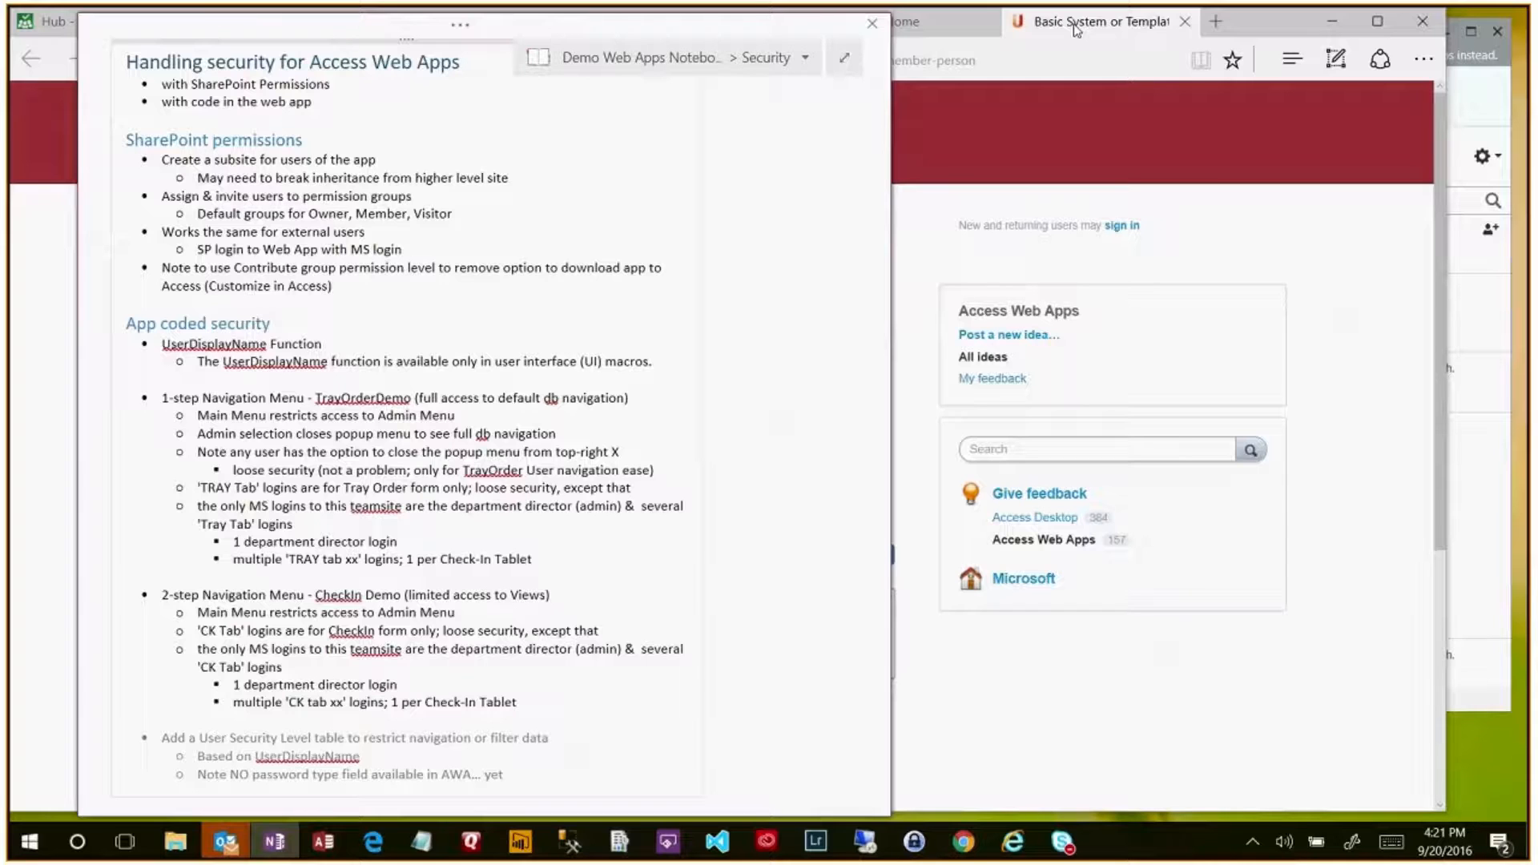
click(1351, 274)
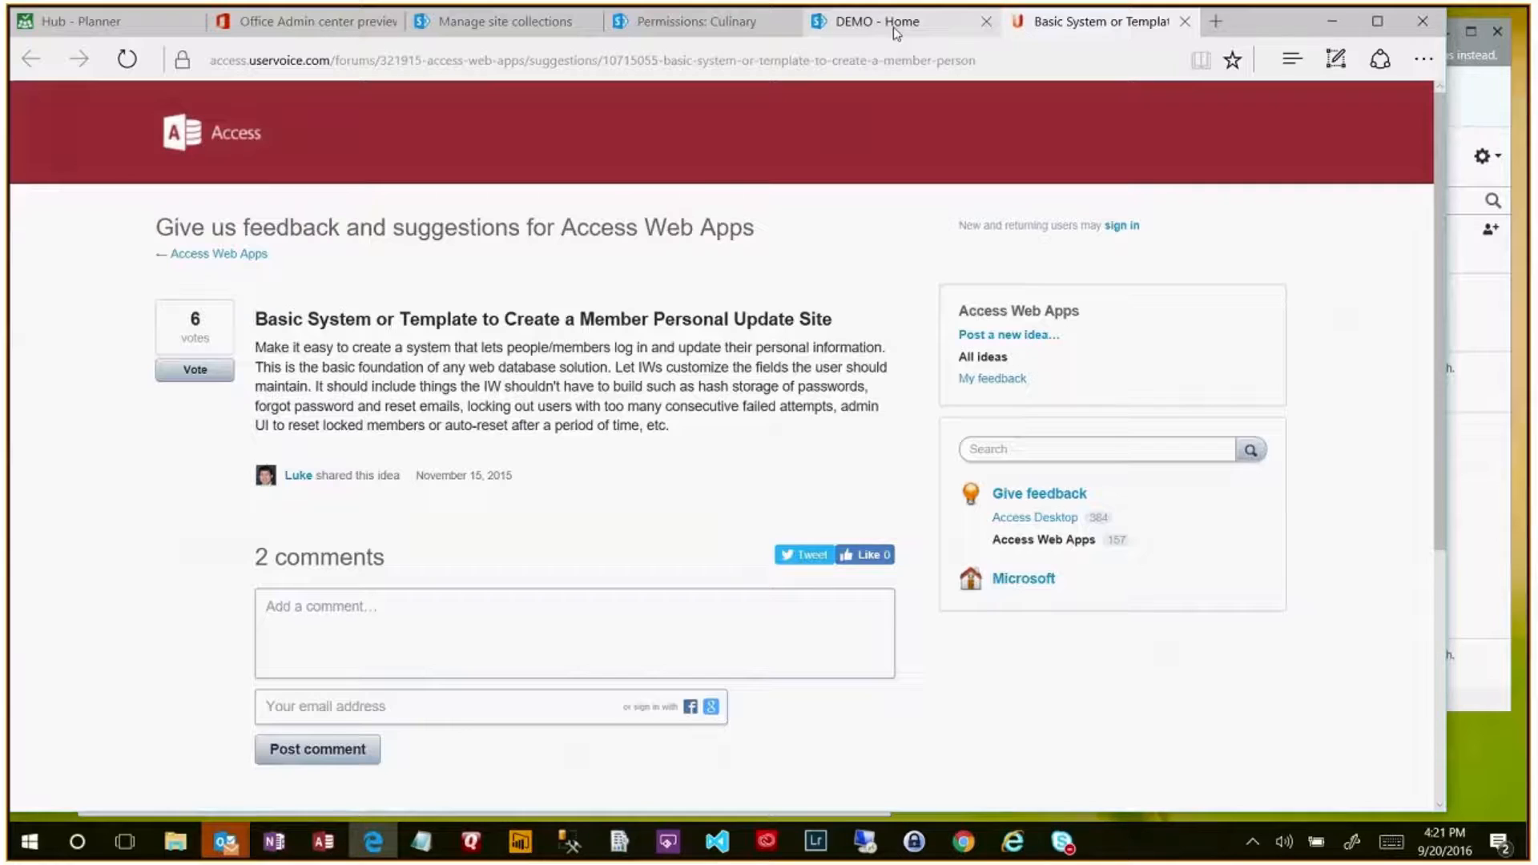
- Open CheckIn Demo from the DEMO site's Recent list, then bring the OneNote security notes forward
click(898, 24)
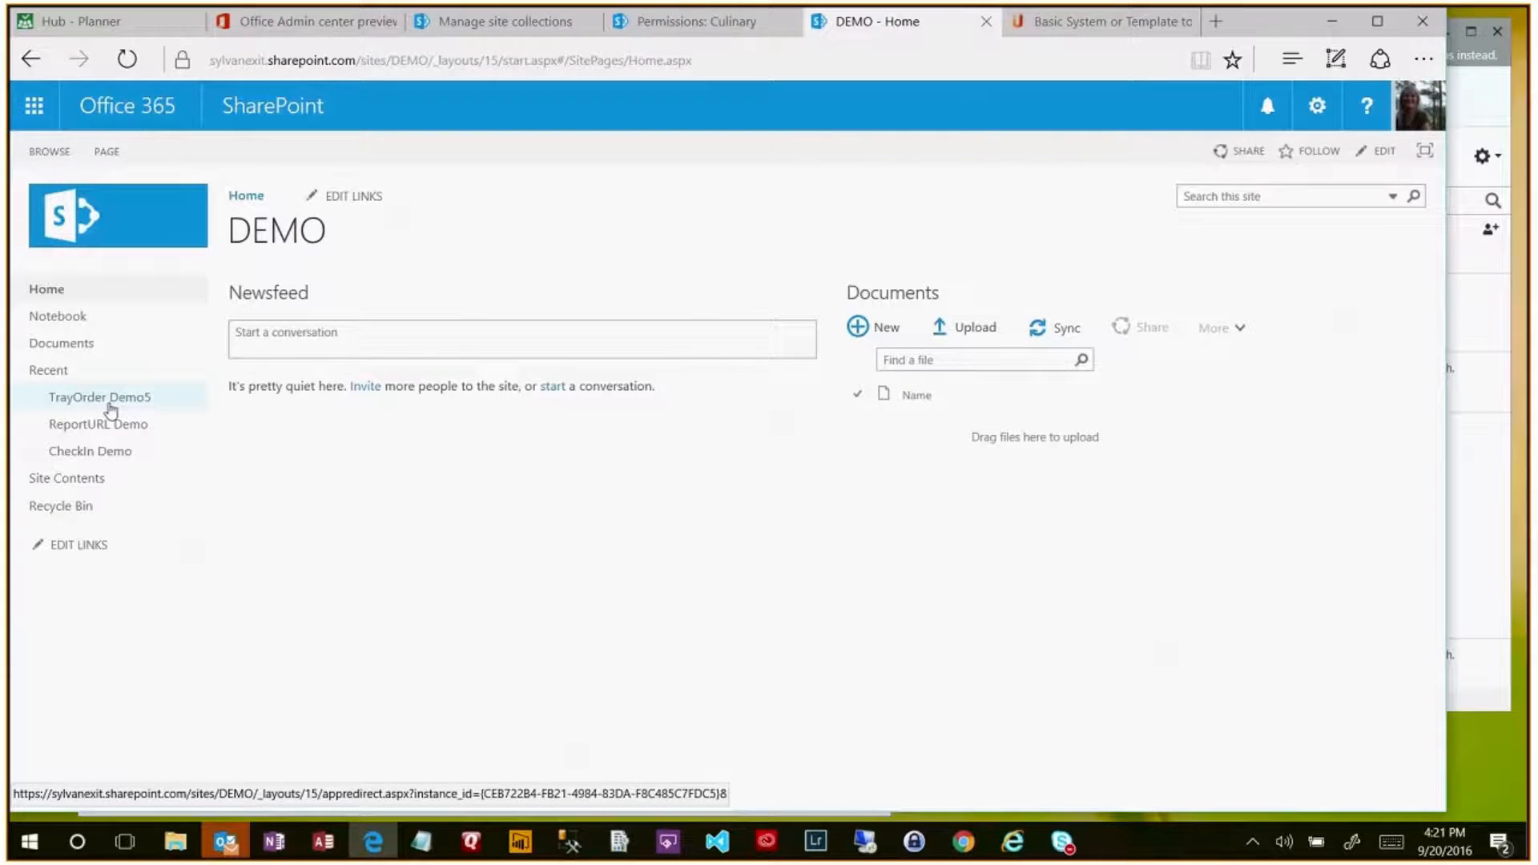
click(106, 453)
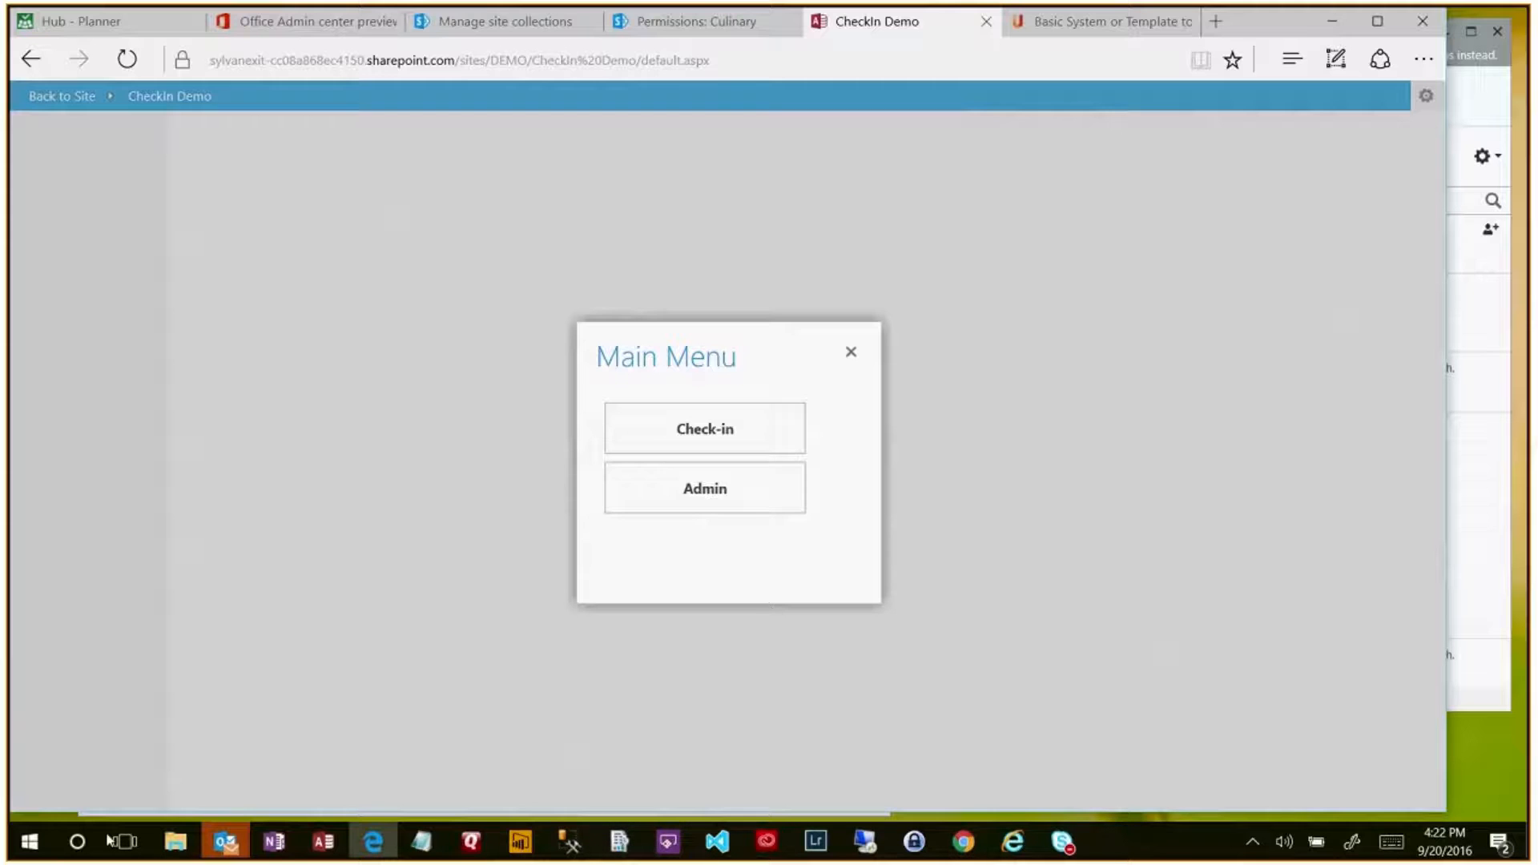
click(274, 843)
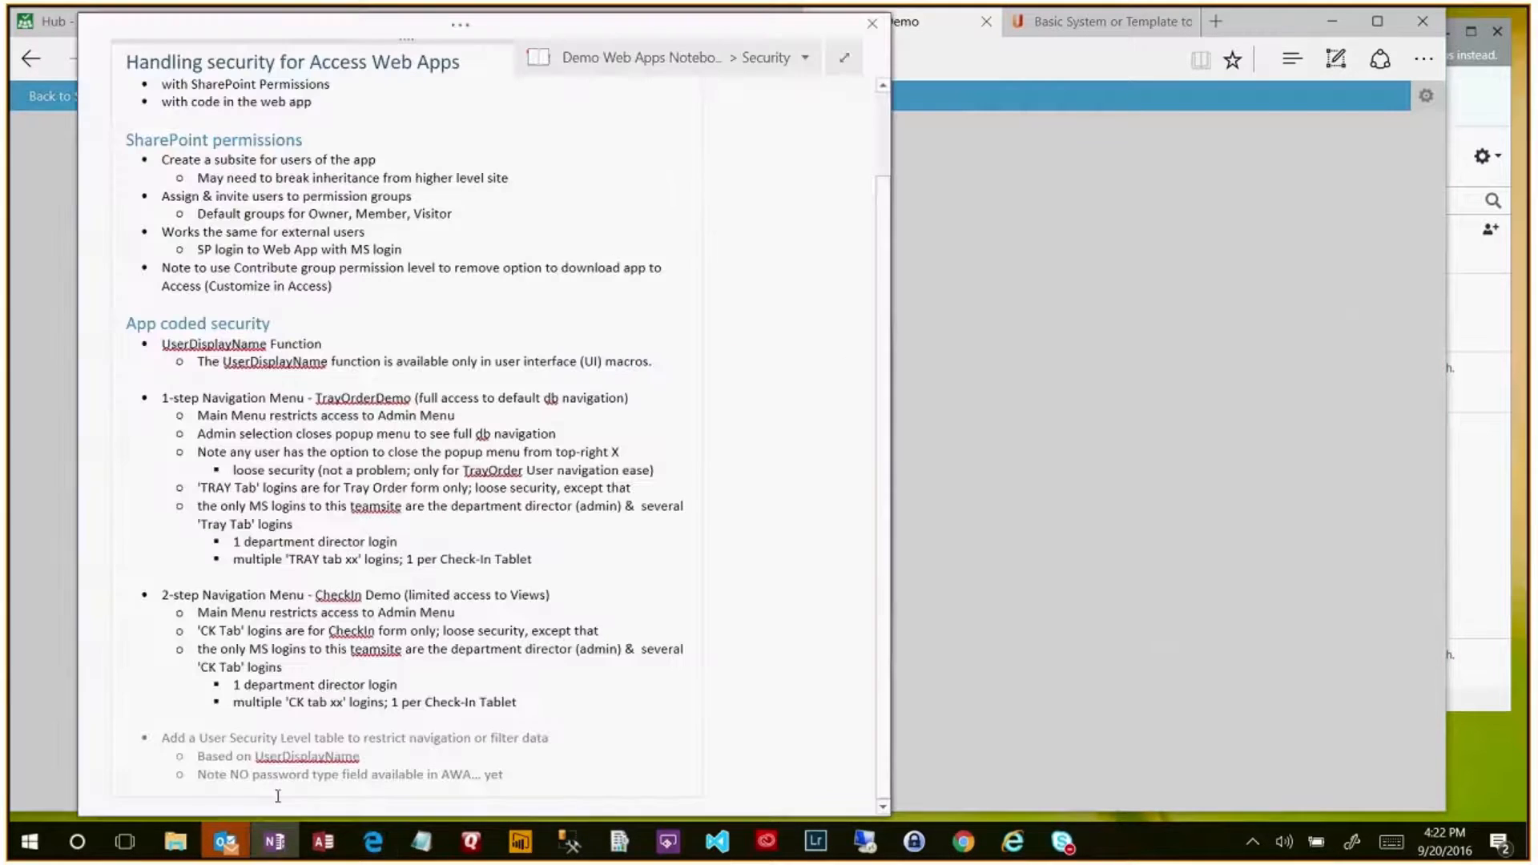
- Show the UserVoice Requests page in Full Page View, then leave full-width view
click(845, 59)
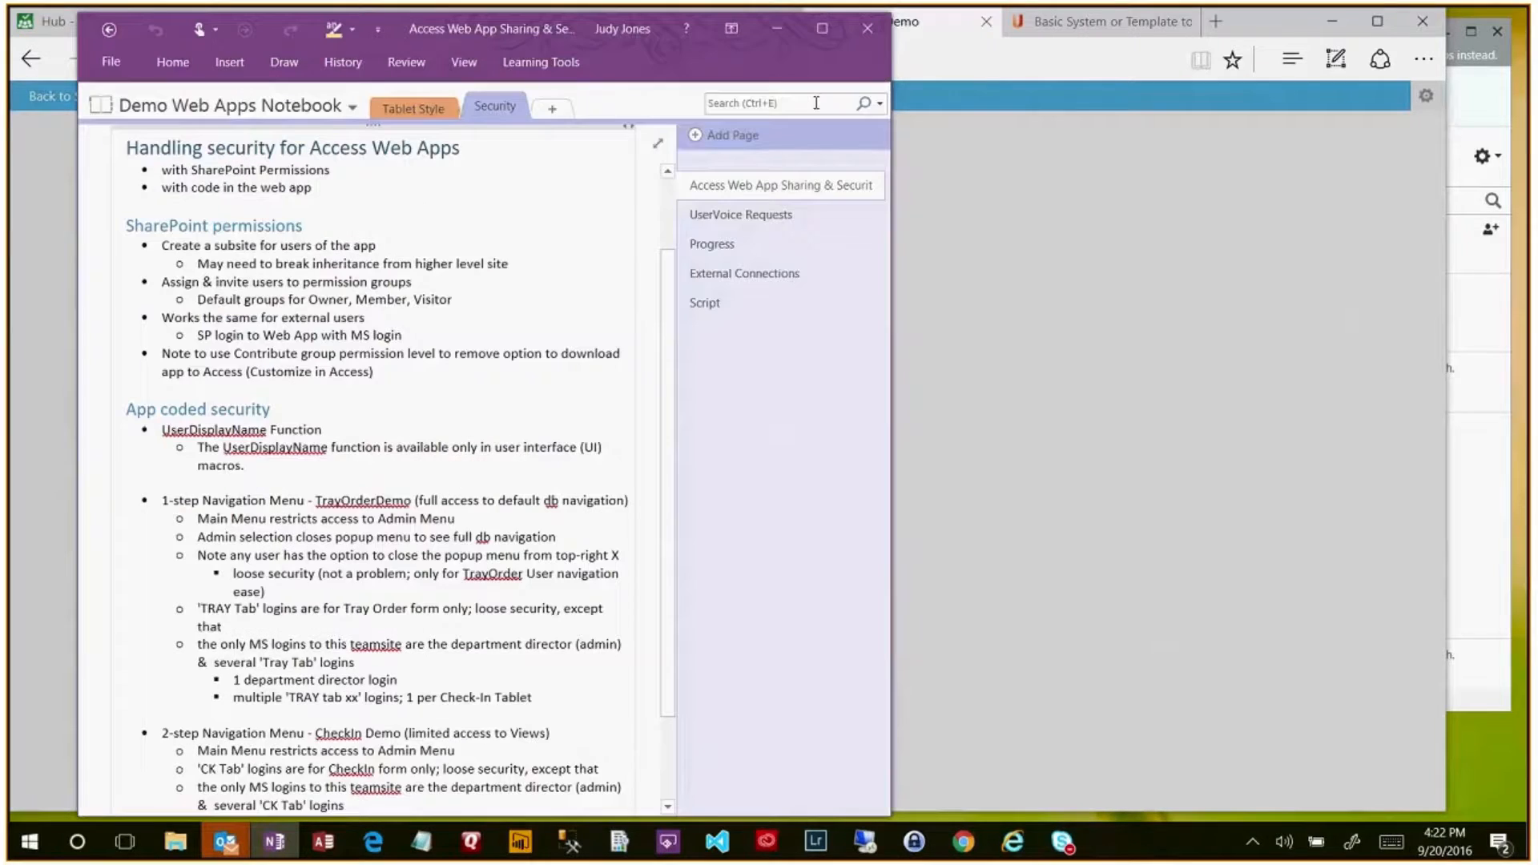
click(767, 222)
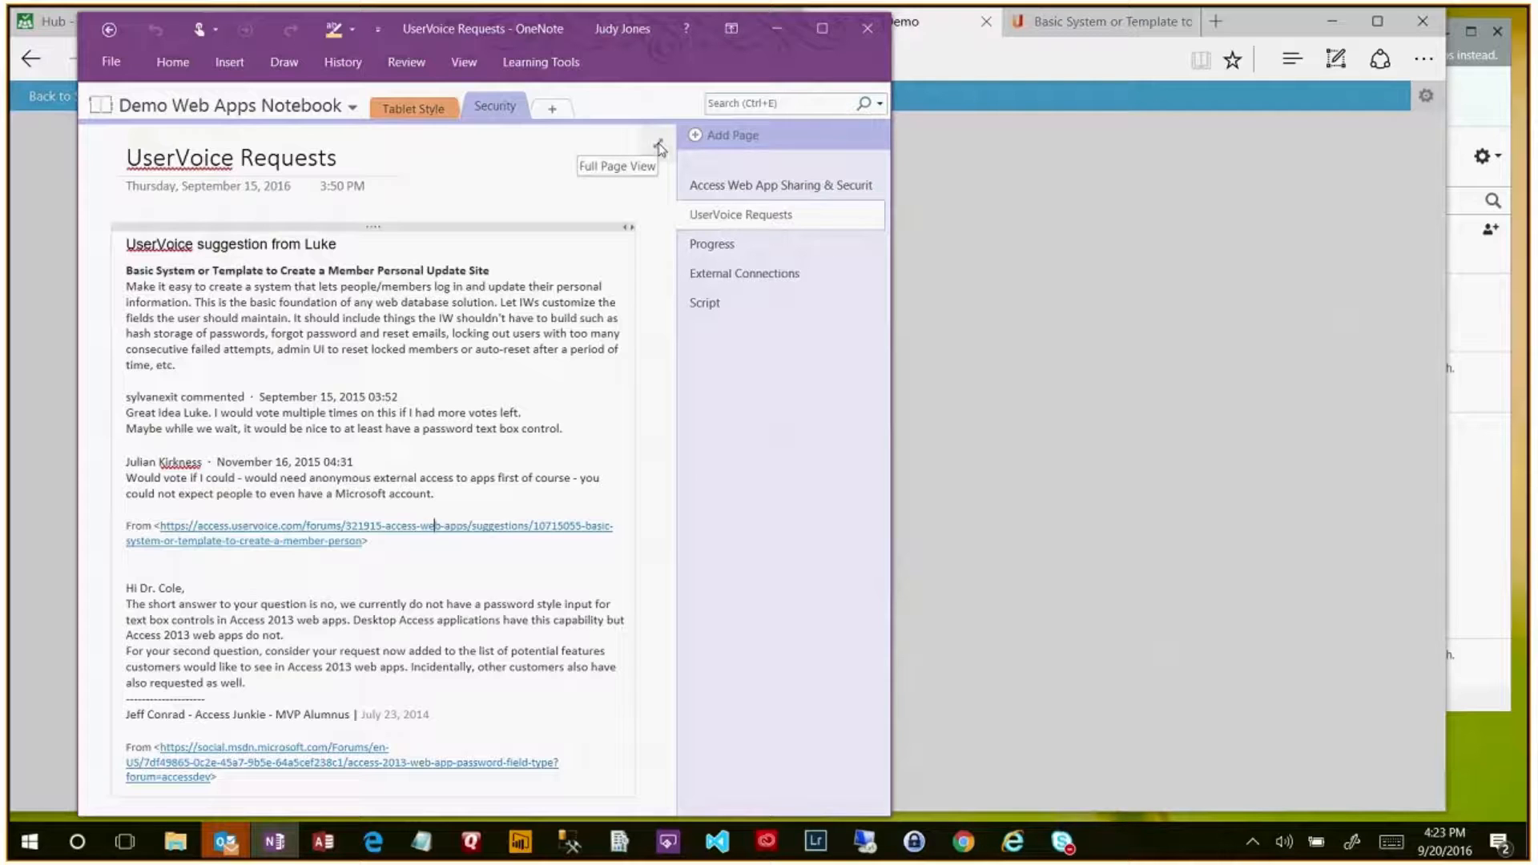
click(659, 146)
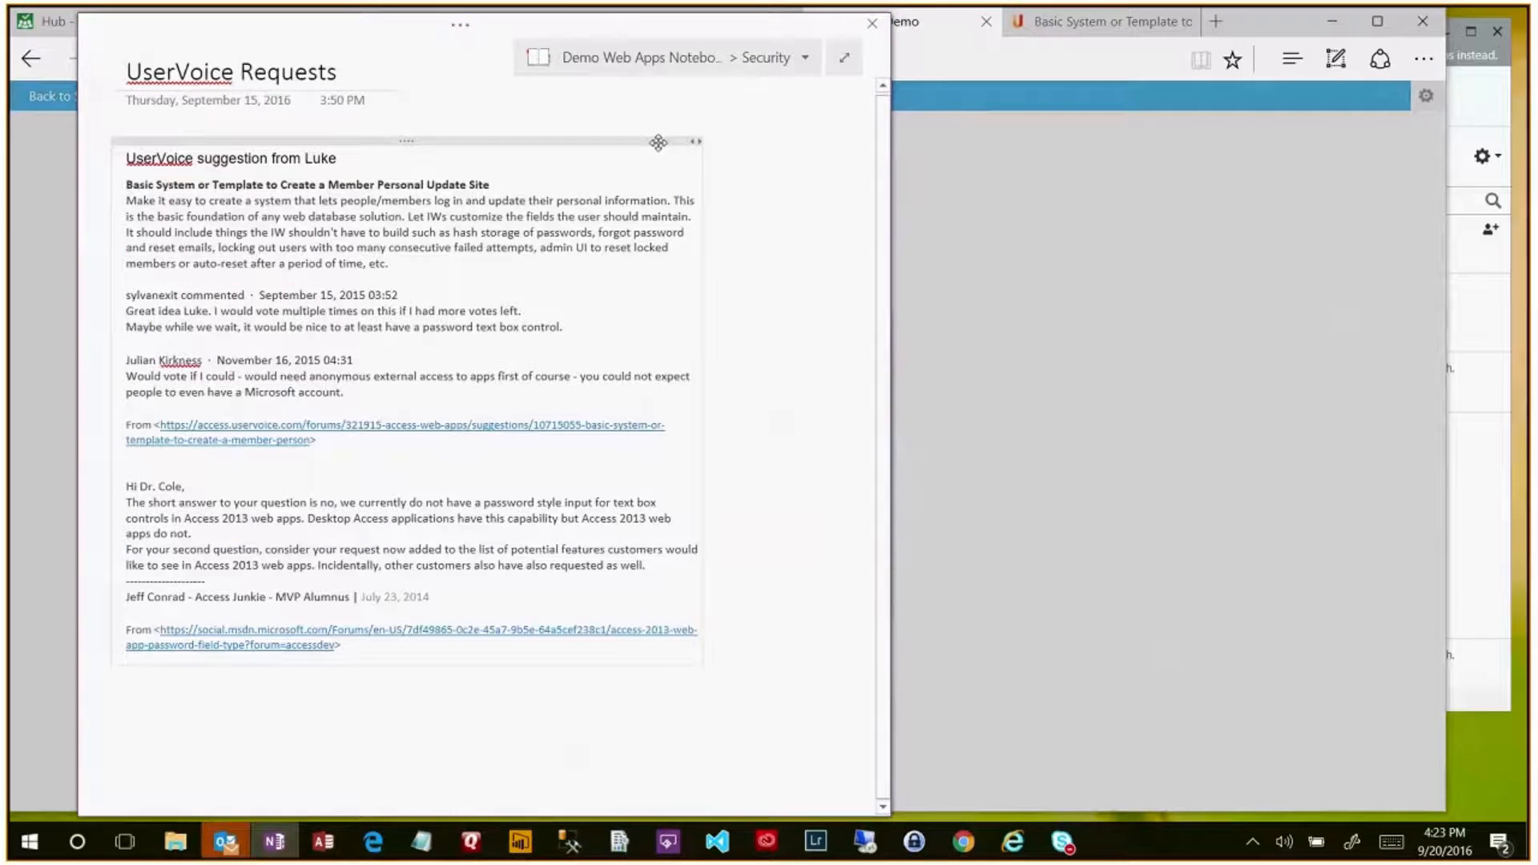
click(848, 63)
- Show the Access Web App Sharing & Security page full-width from the top, then minimize OneNote
click(783, 185)
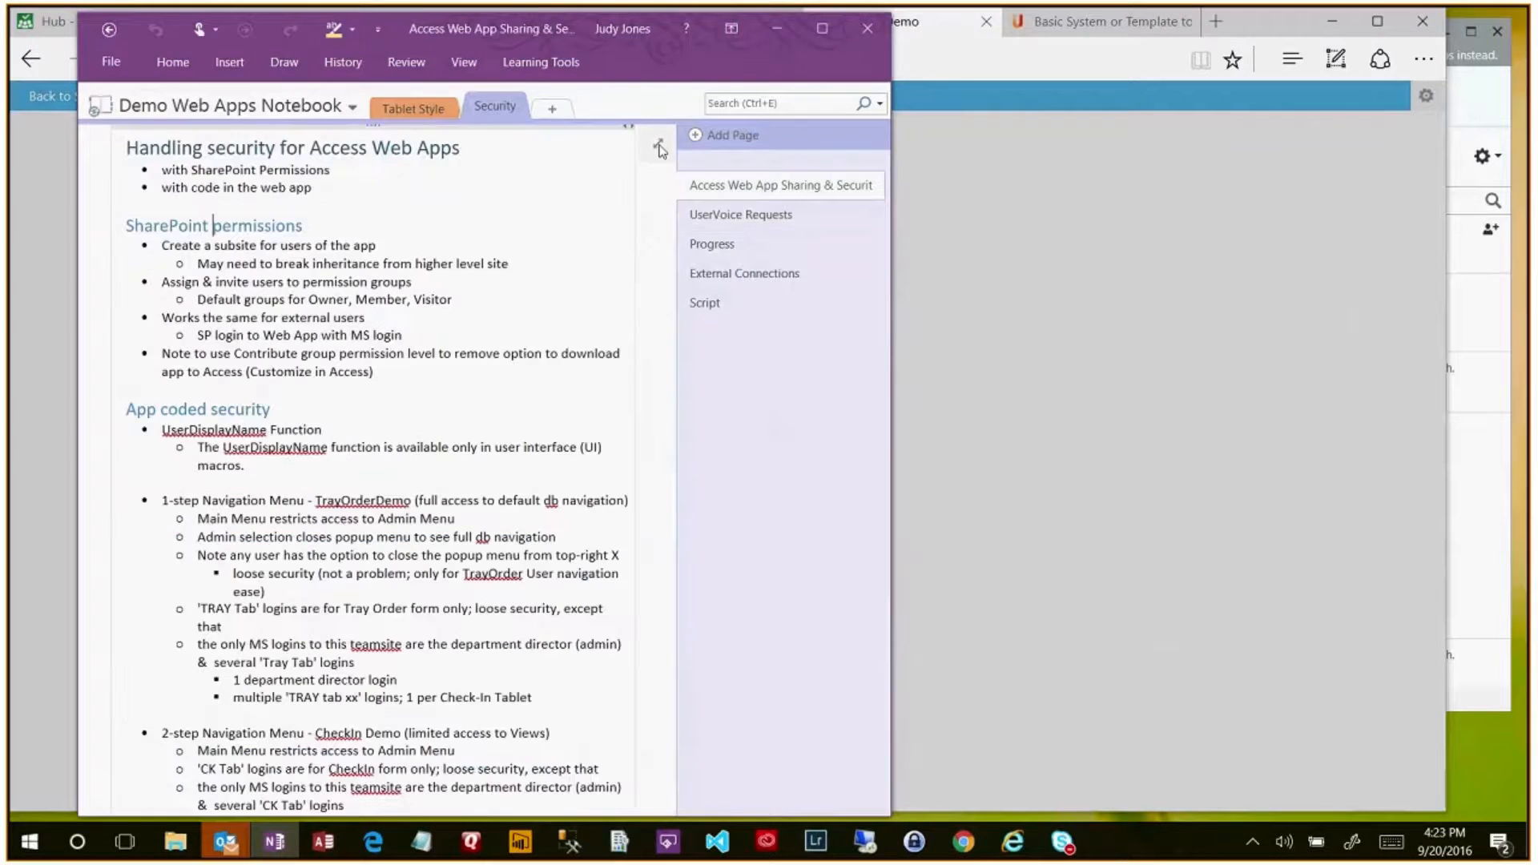
click(660, 147)
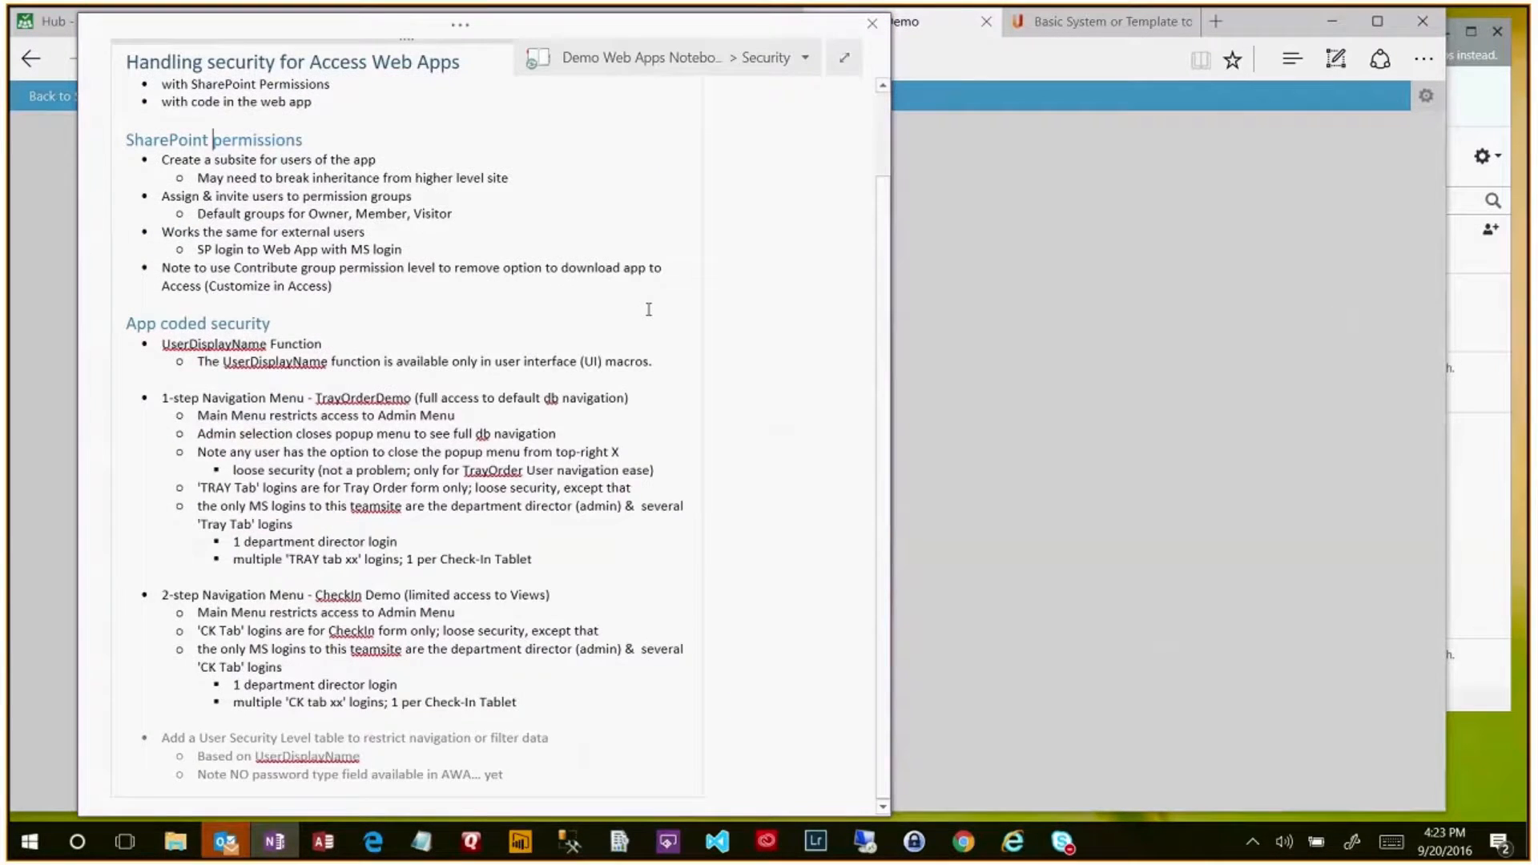
scroll(649, 309, up, 2)
scroll(639, 310, up, 1)
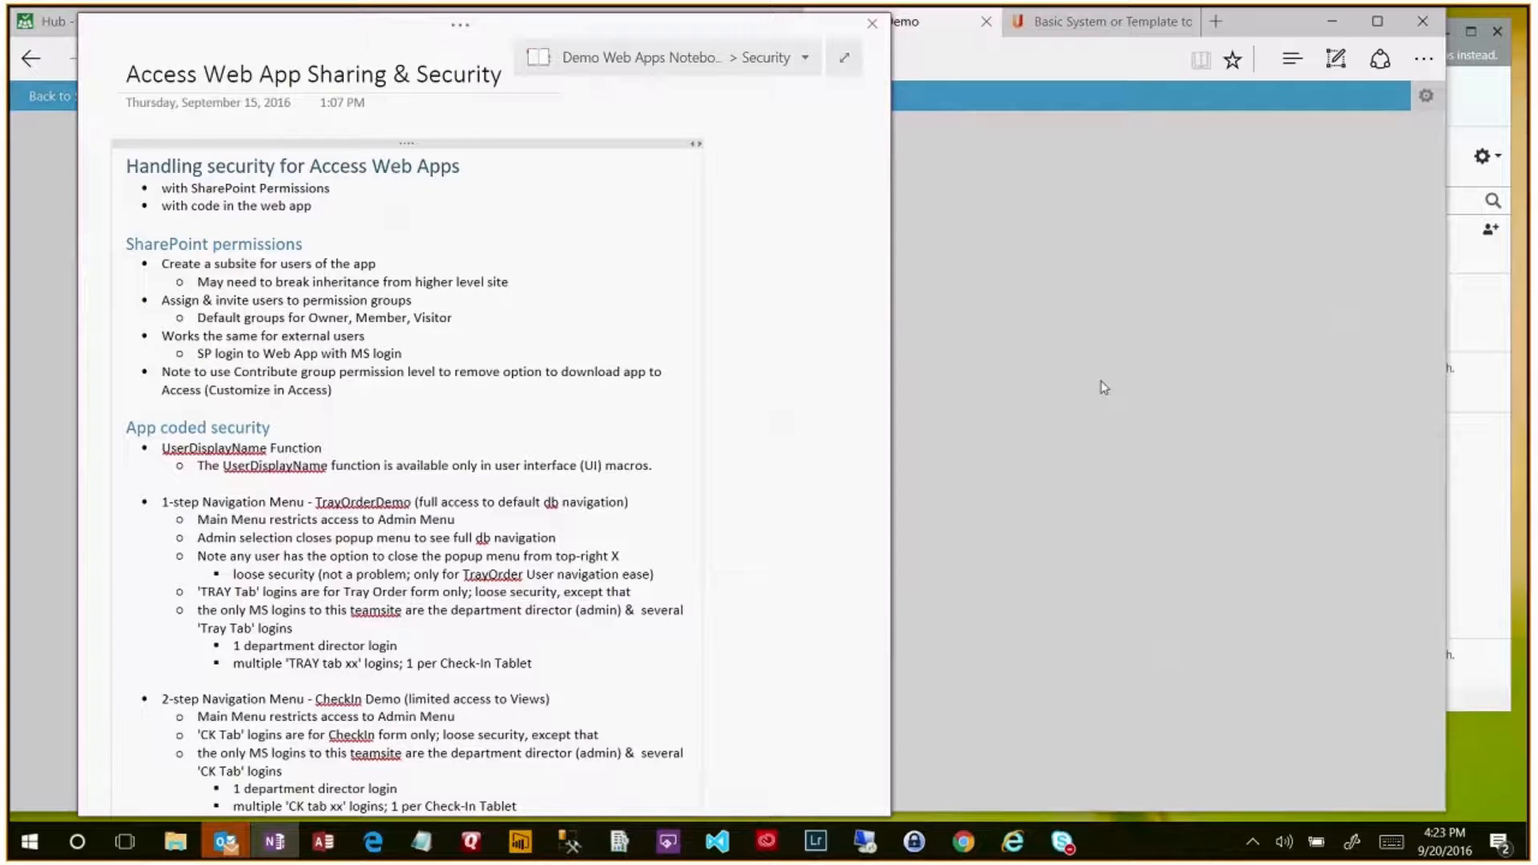
click(375, 842)
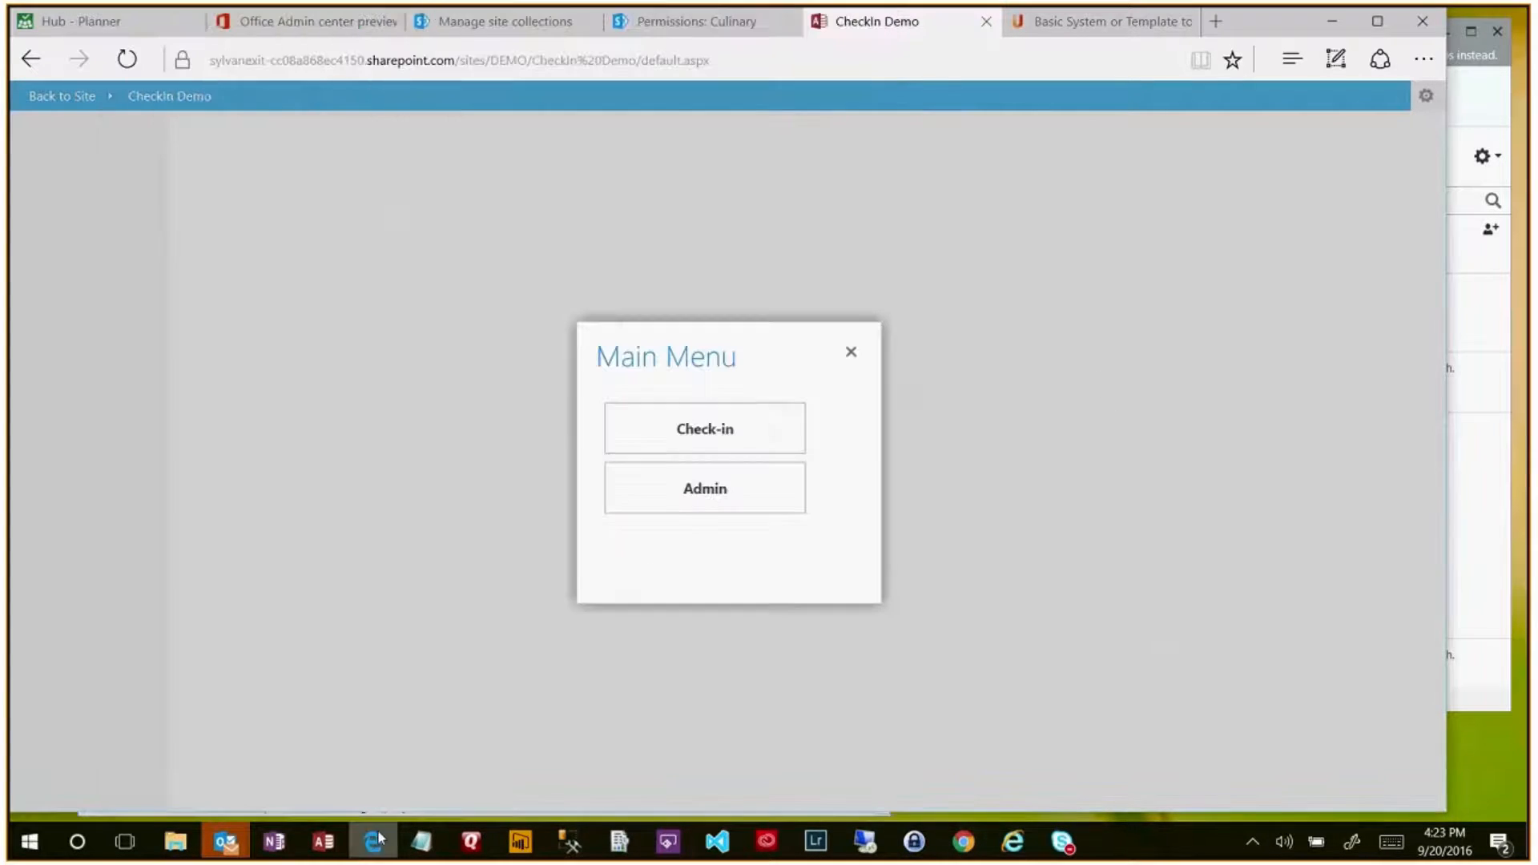
- Close the CheckIn Demo Main Menu popup and go back to the DEMO site home page
click(551, 31)
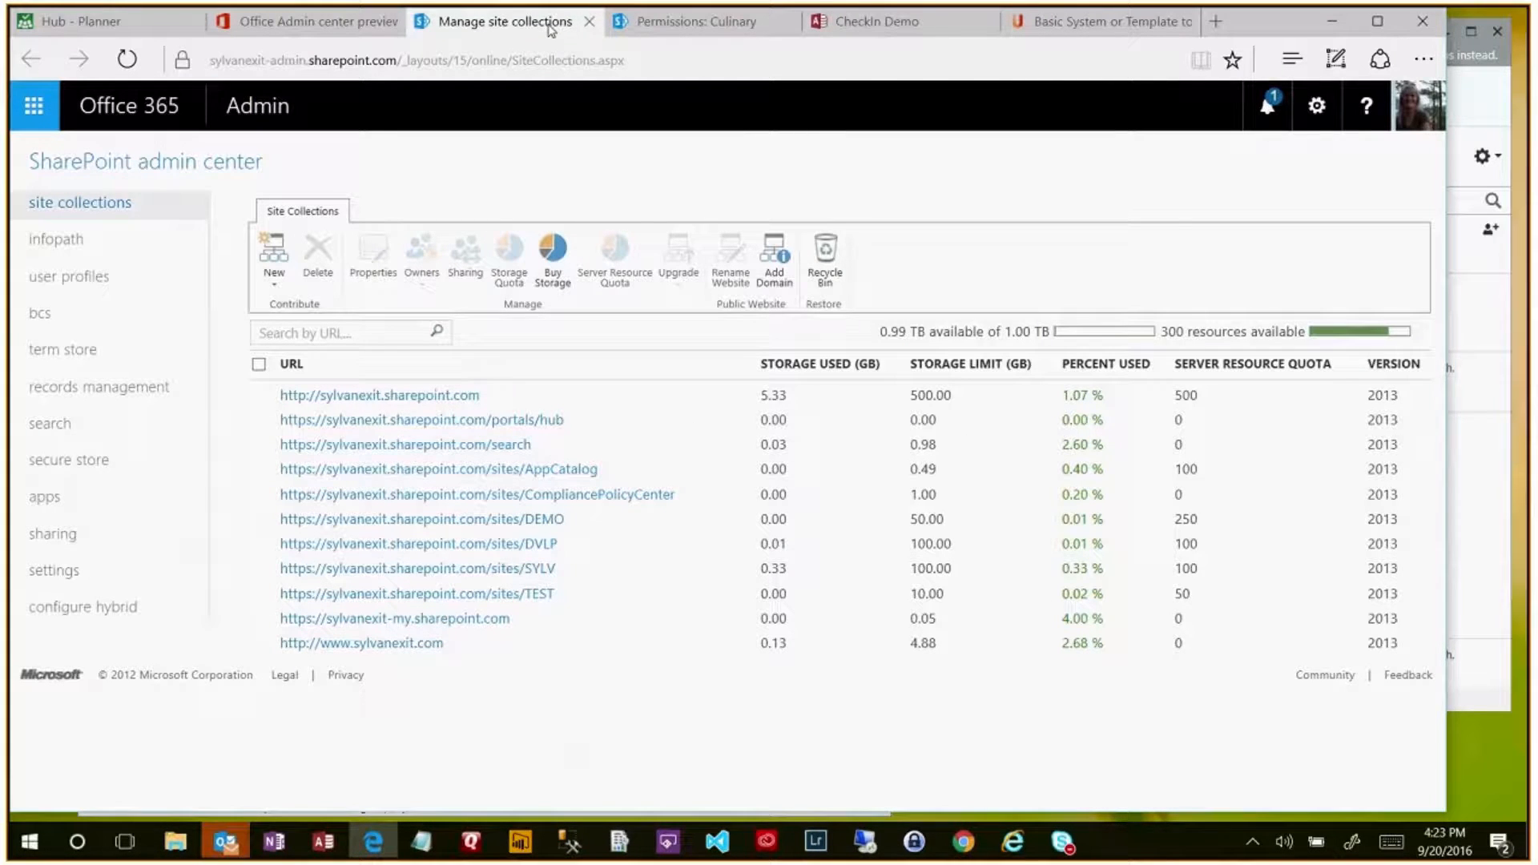
click(896, 26)
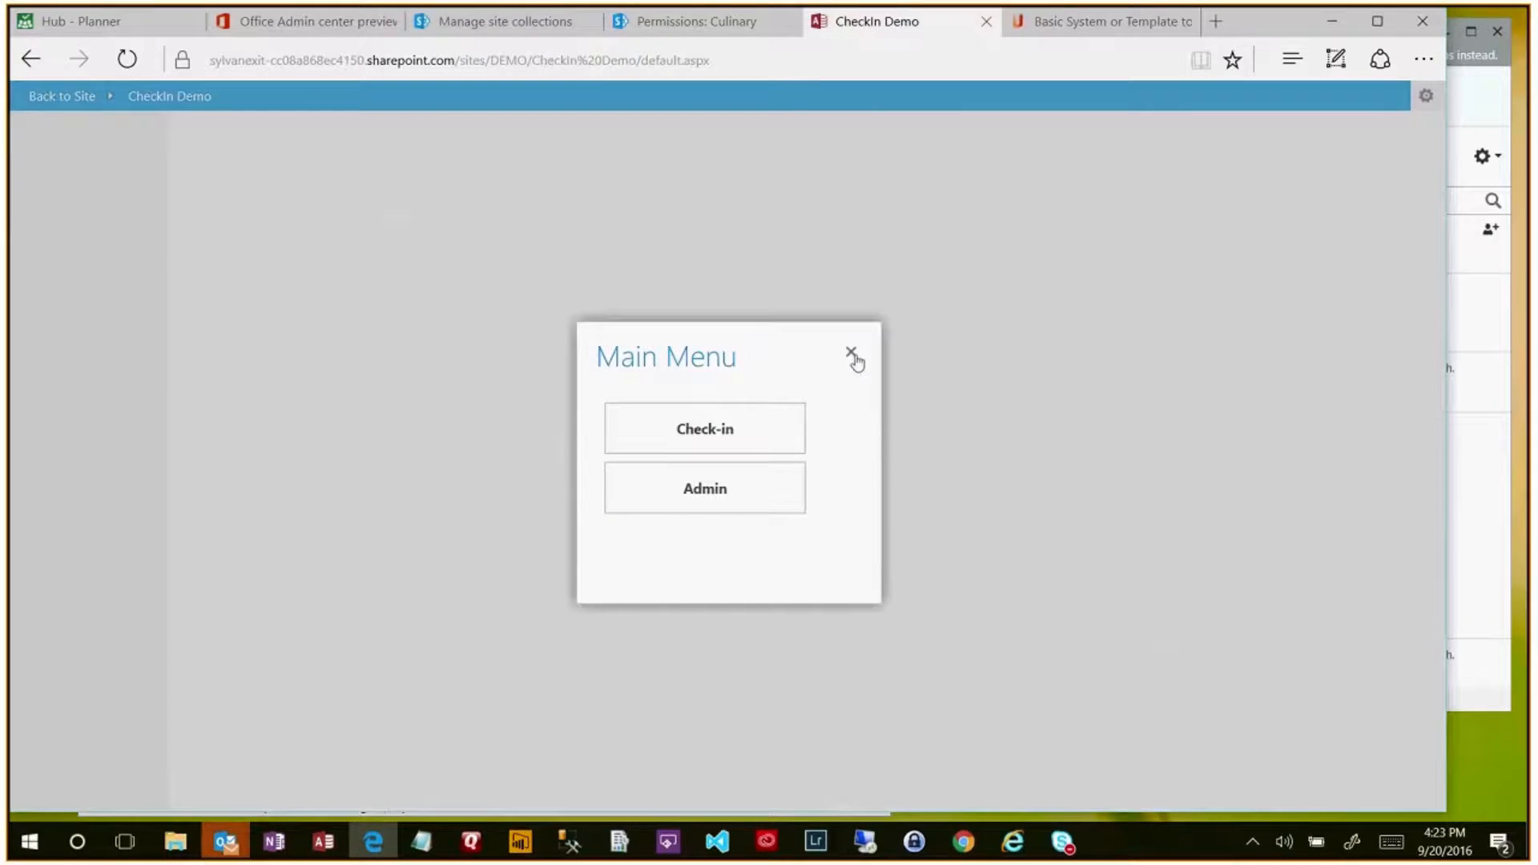
click(850, 353)
click(42, 99)
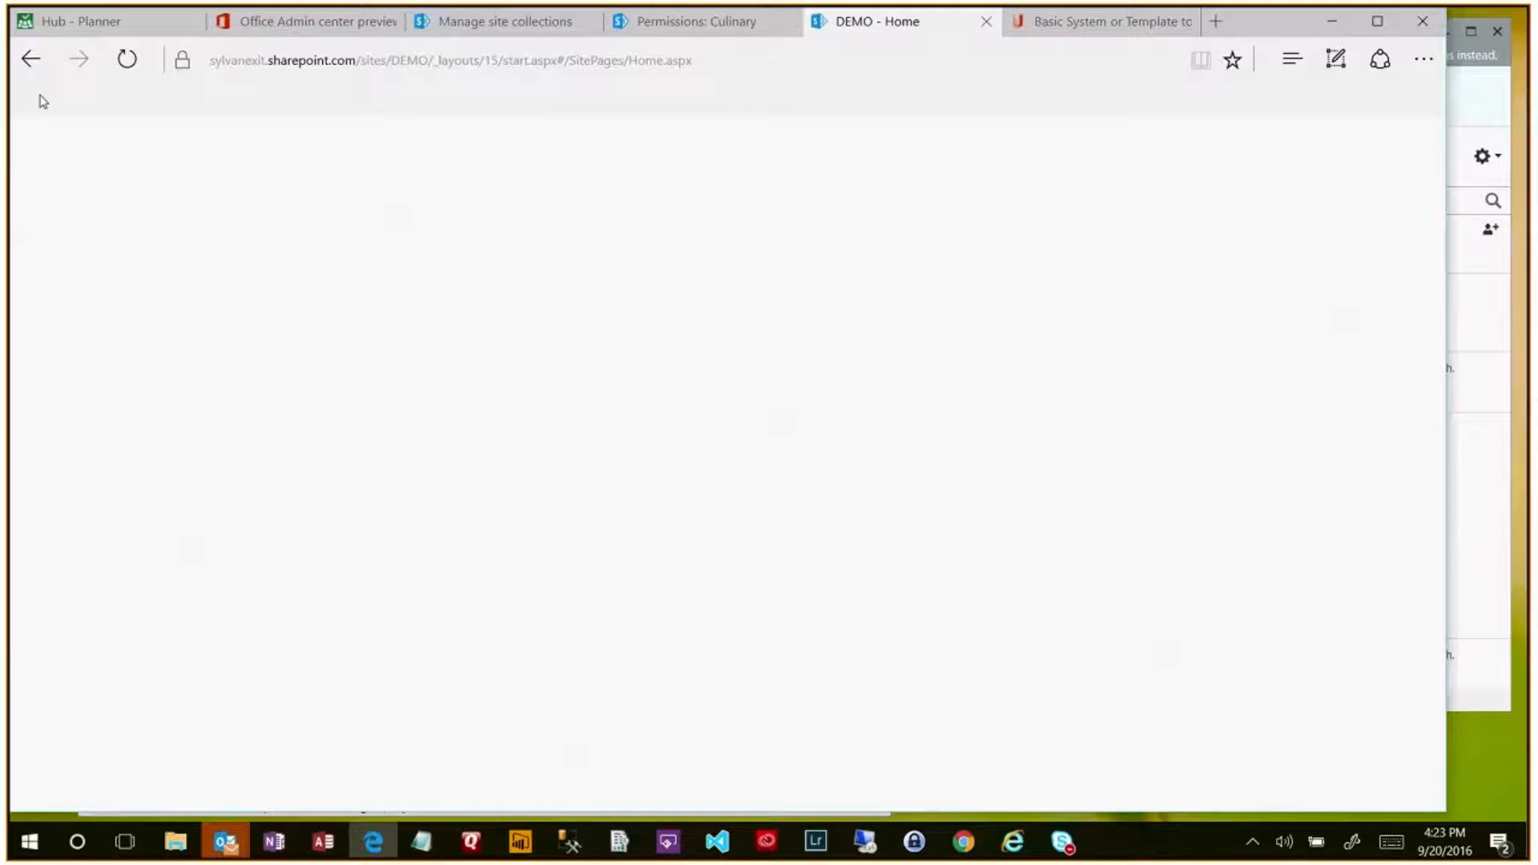
- Dismiss the site collection properties error and reload the site collections admin list
click(513, 22)
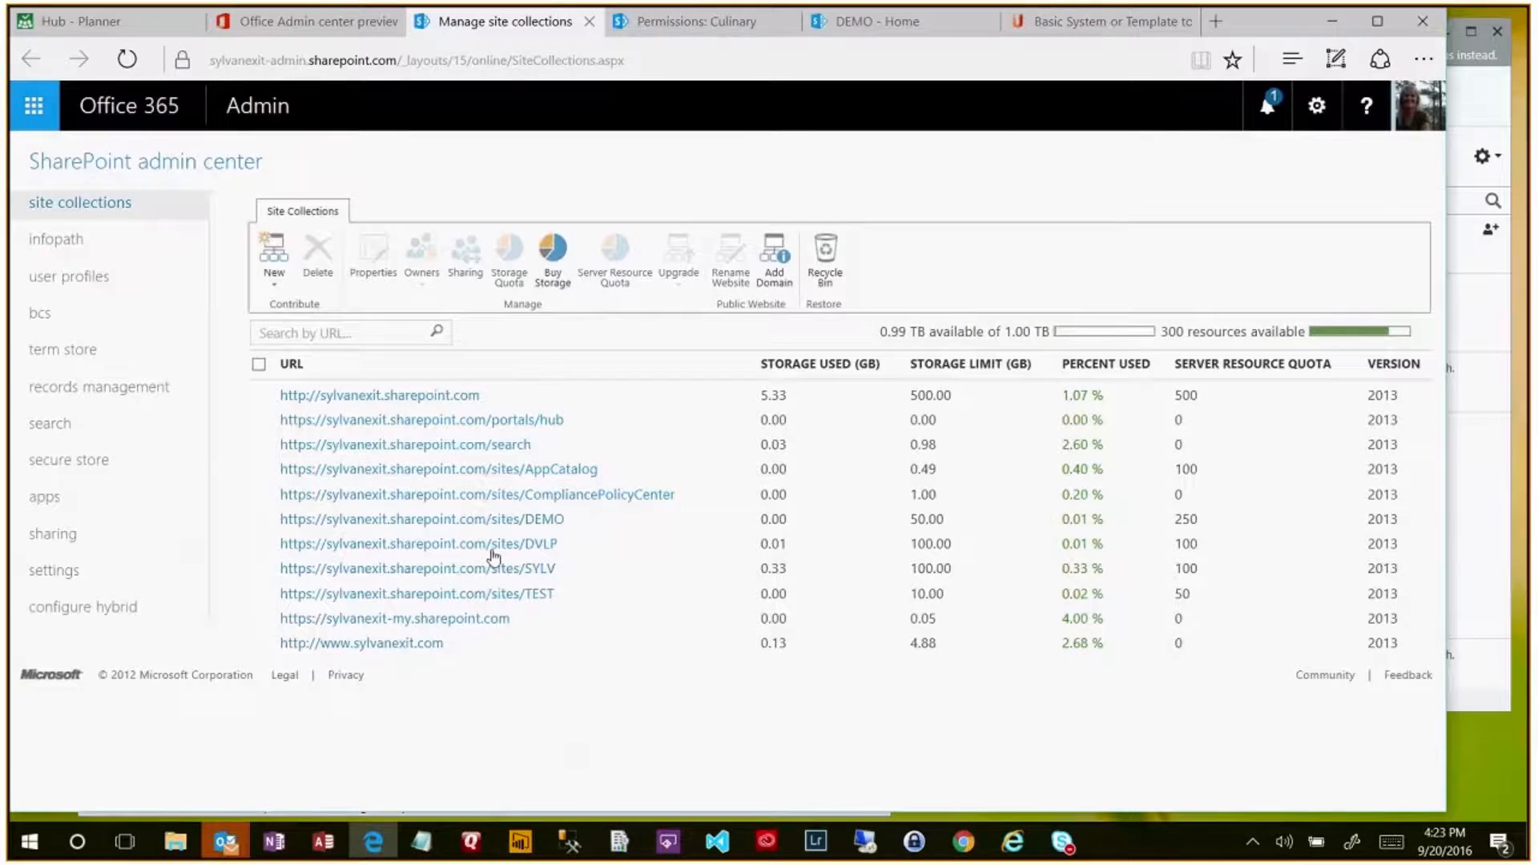
click(502, 545)
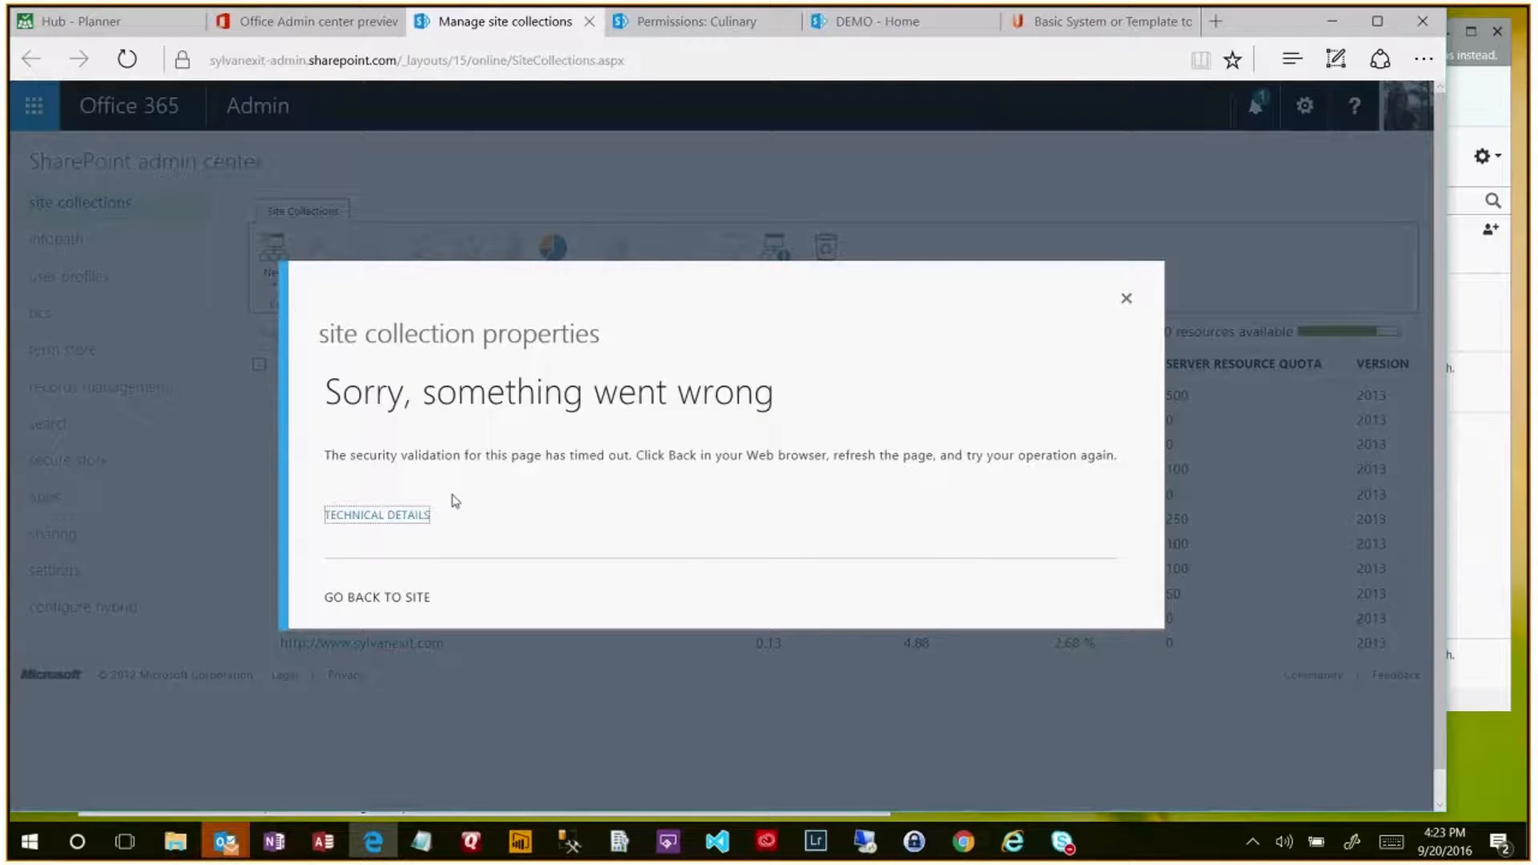
click(1138, 297)
click(128, 60)
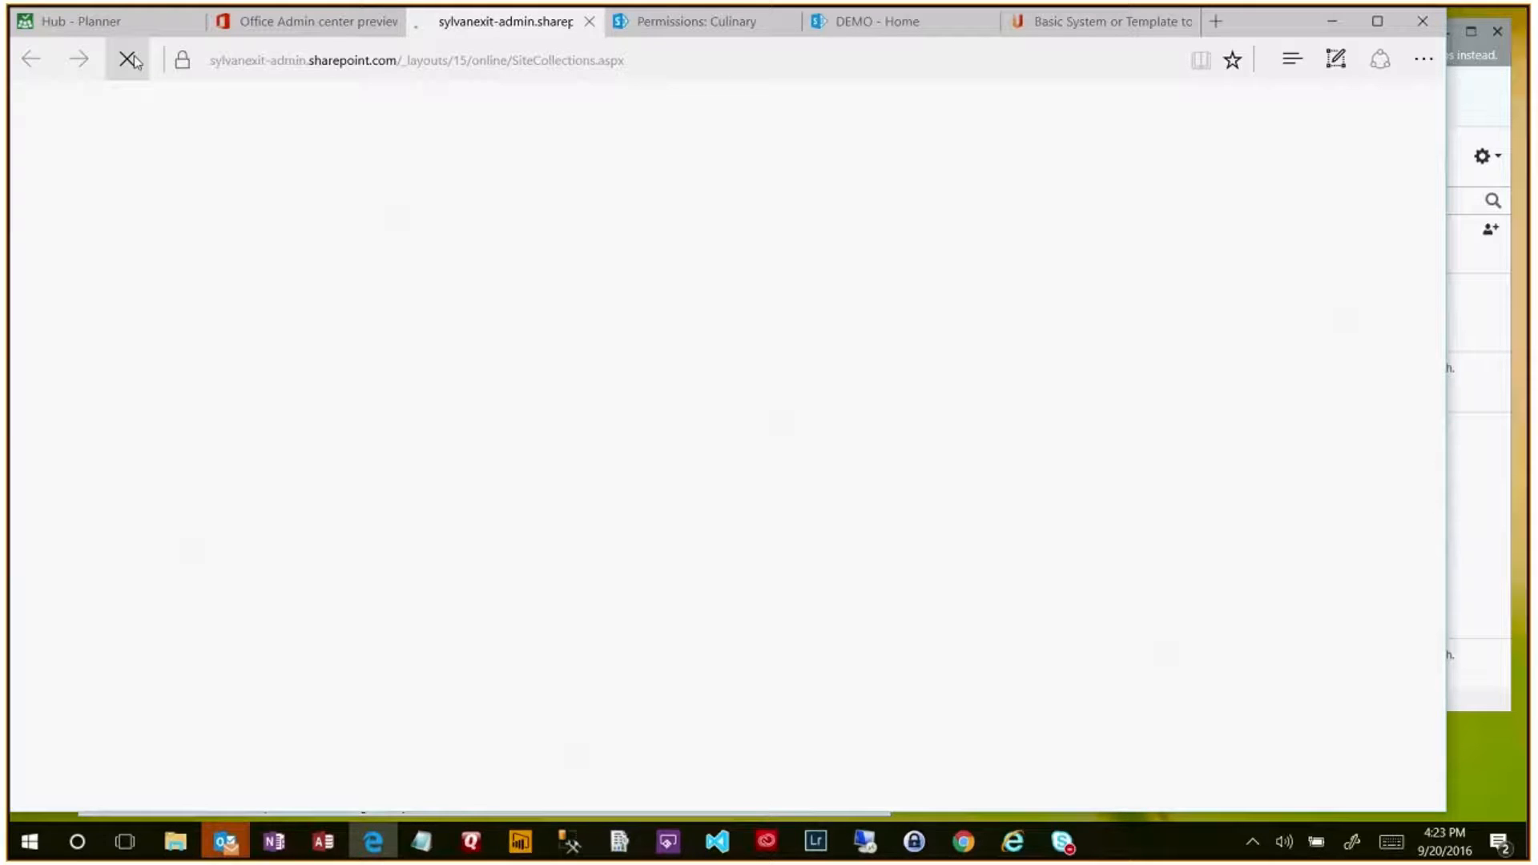
click(951, 32)
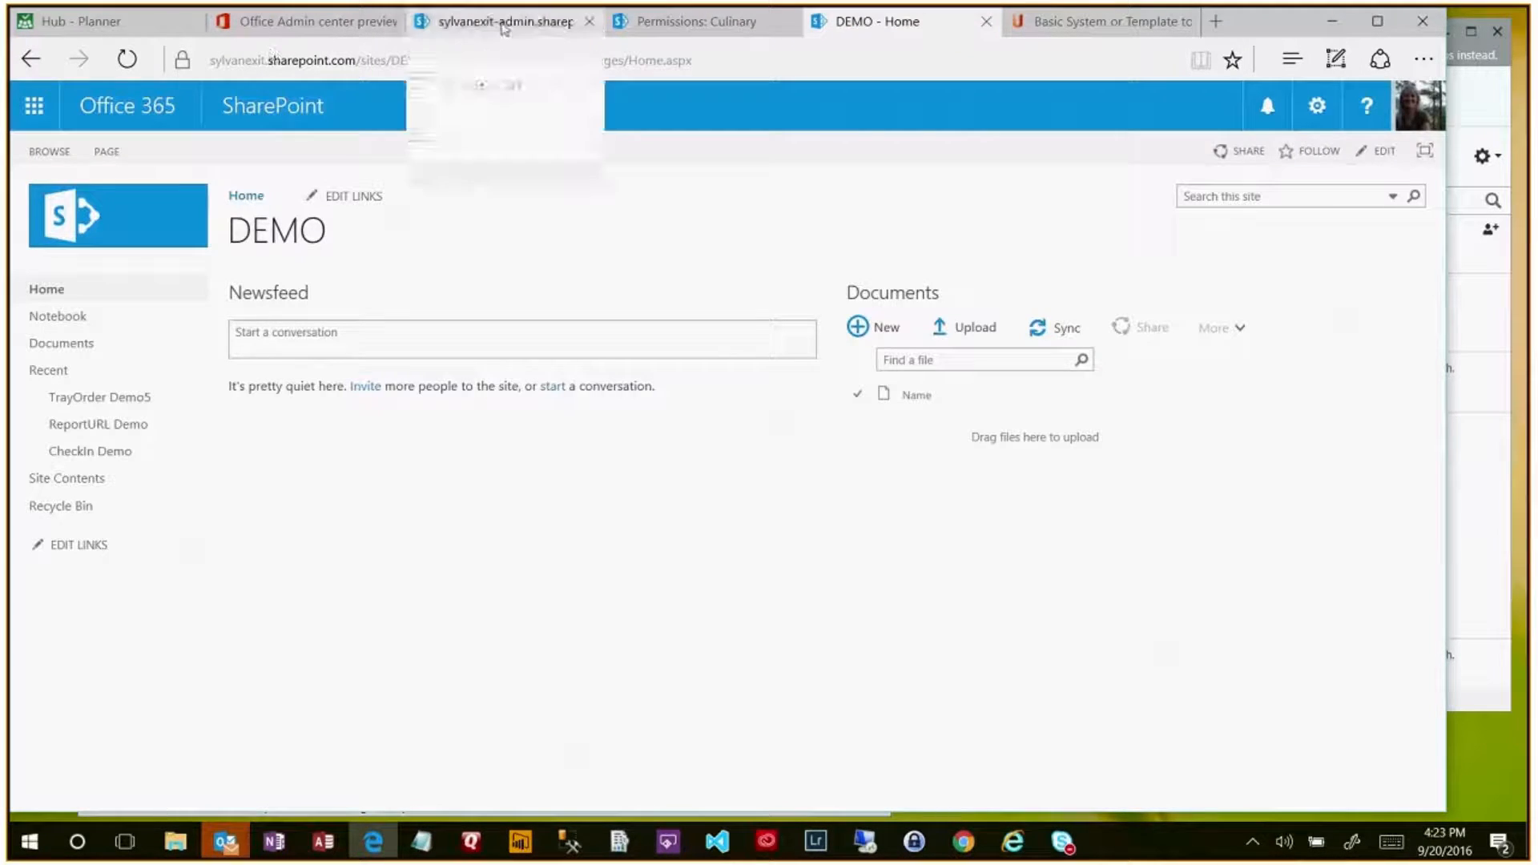
click(483, 31)
click(305, 21)
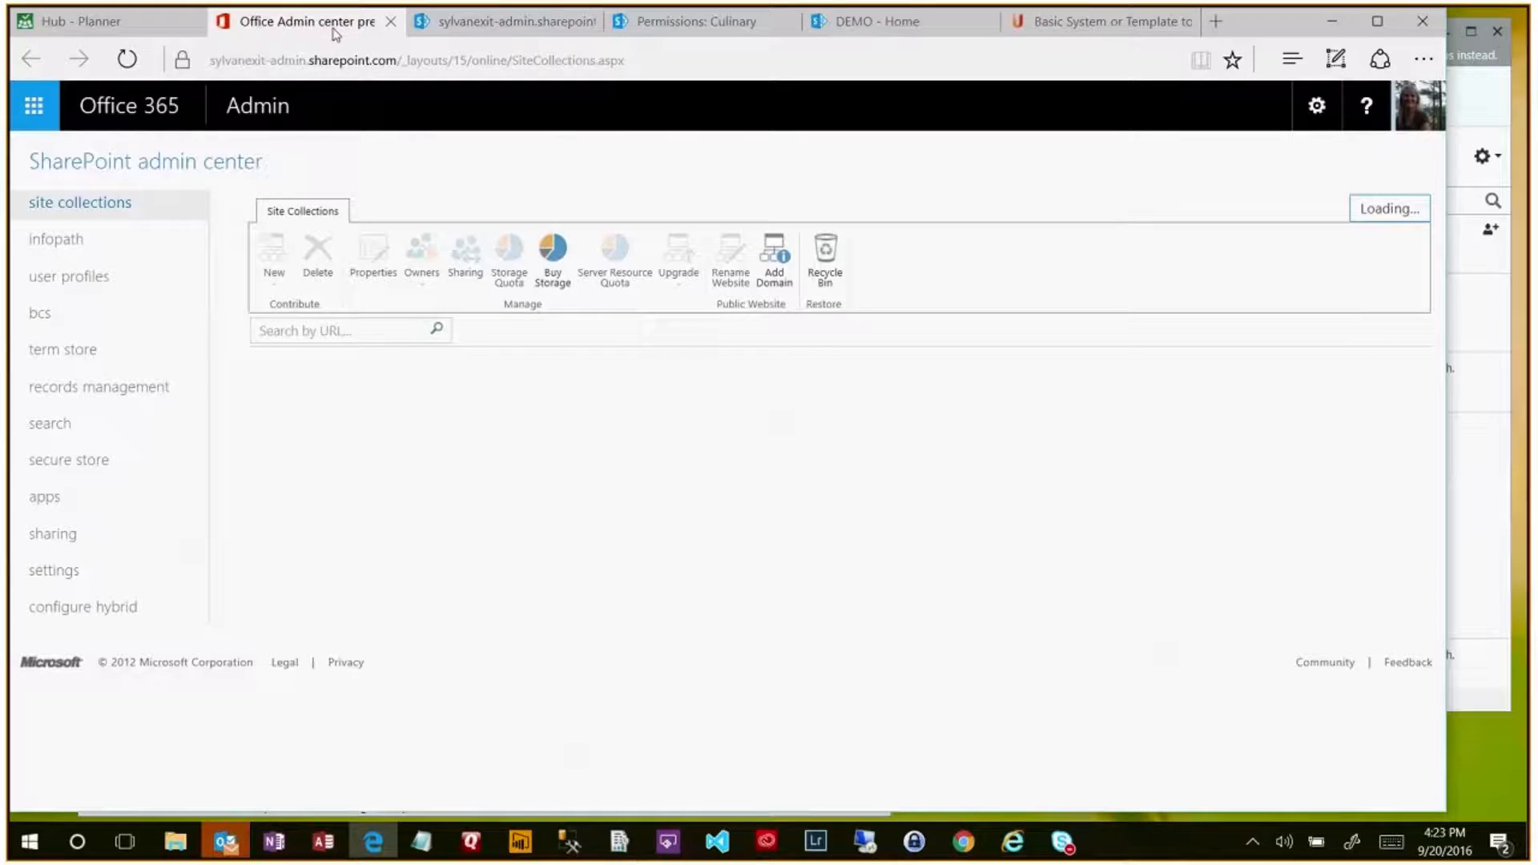
click(548, 32)
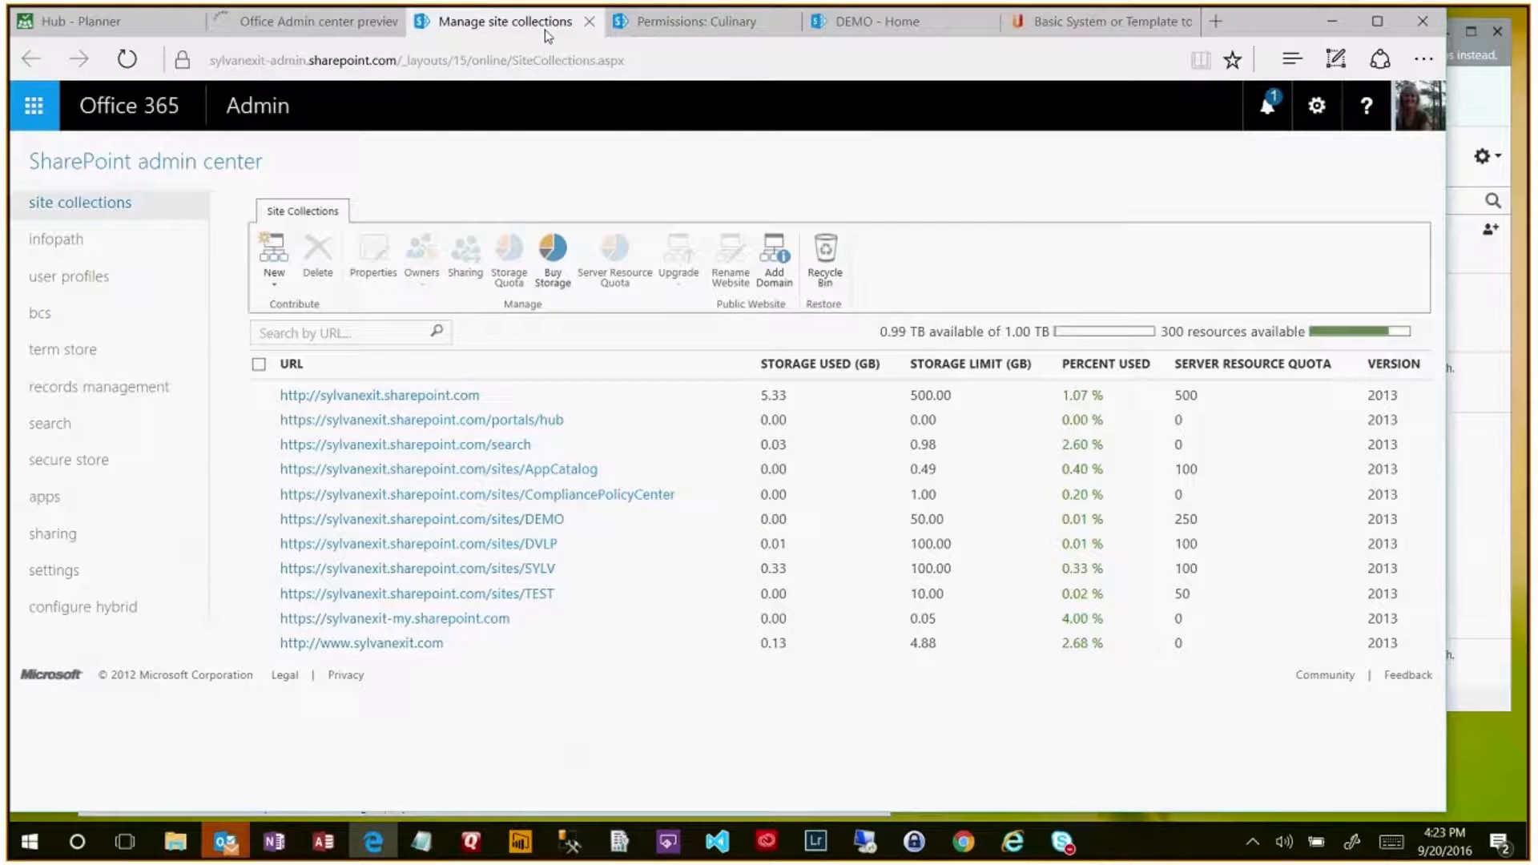
- Open the DVLP site collection's site in a new tab from its properties
click(389, 545)
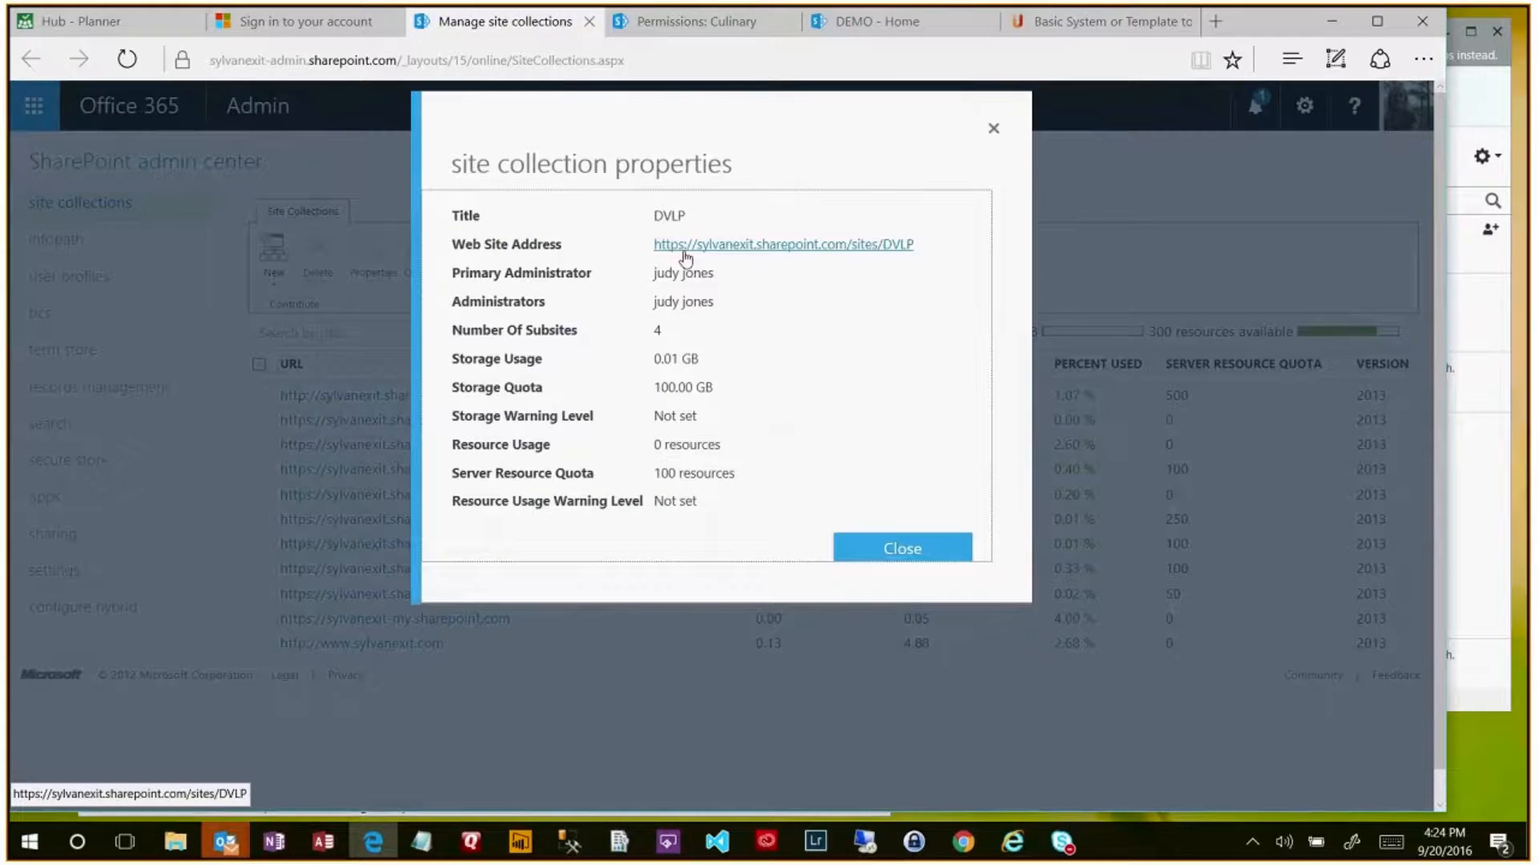
click(684, 253)
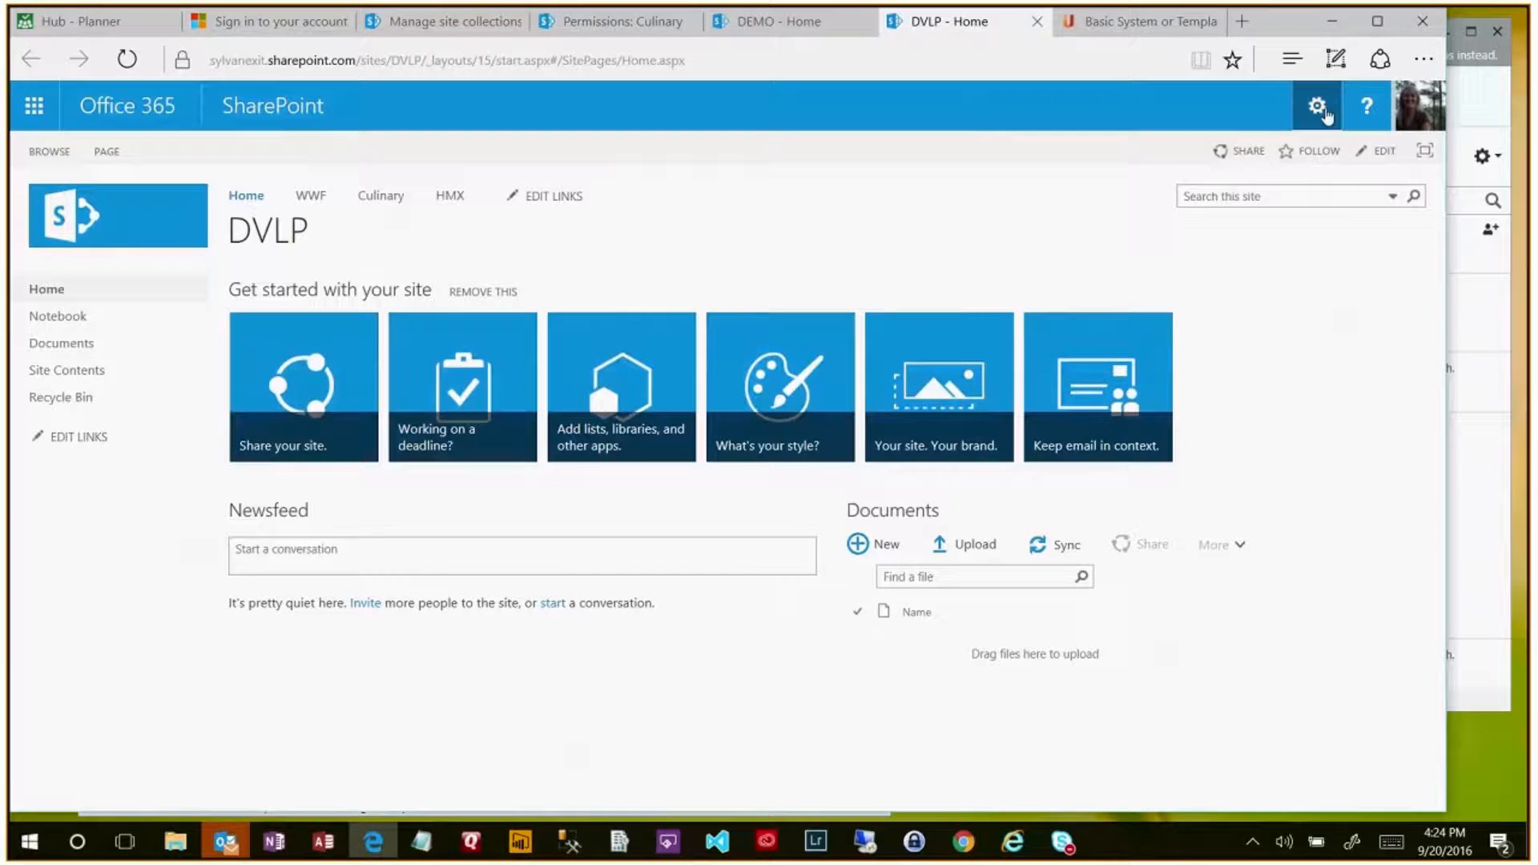
click(1318, 107)
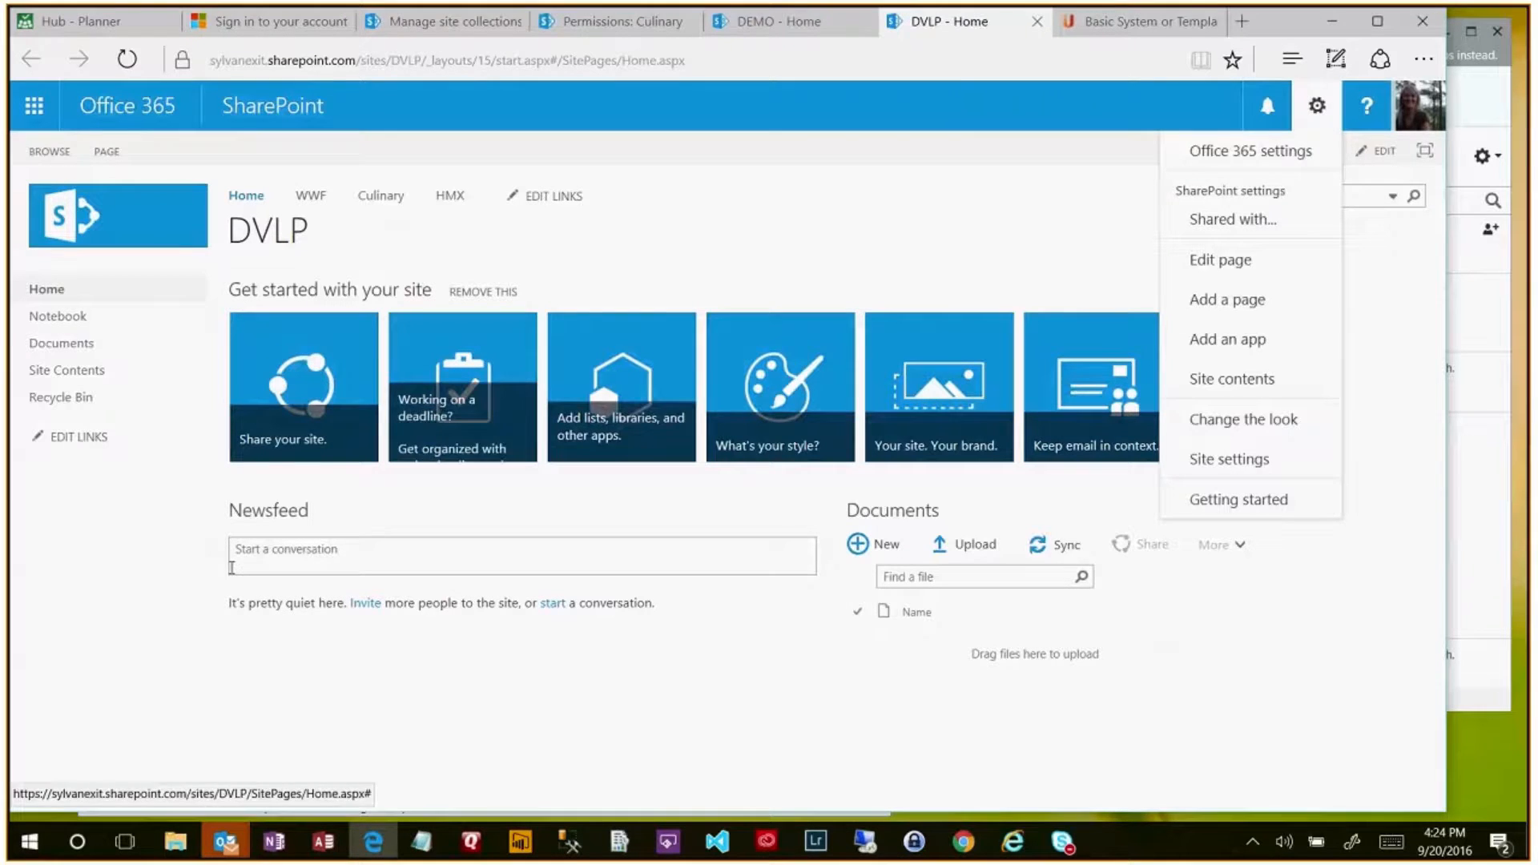
click(54, 627)
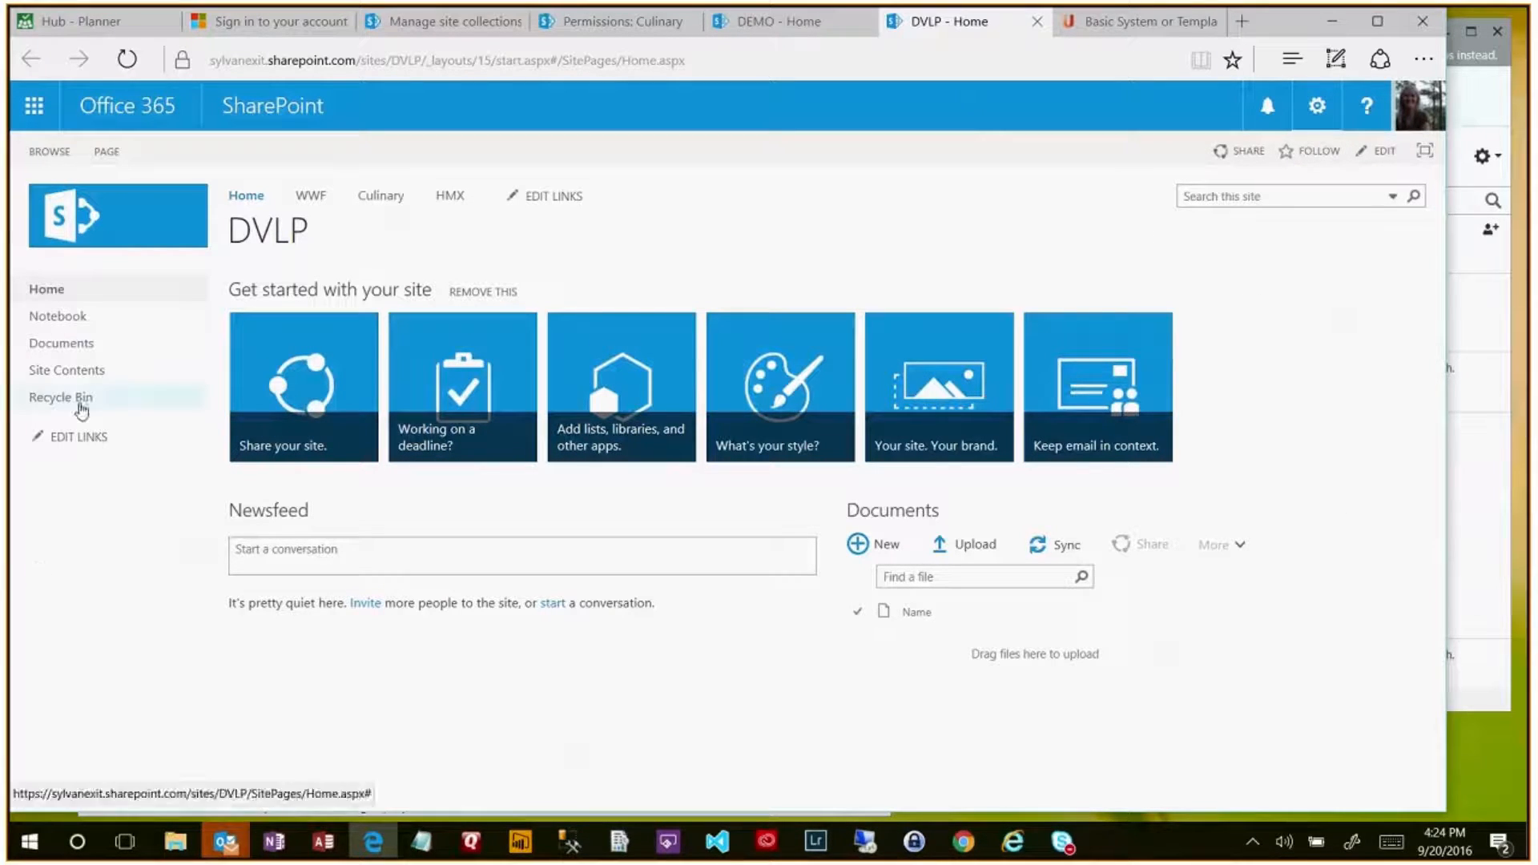
- Show the DVLP Site Contents page scrolled down to its Subsites section
click(84, 373)
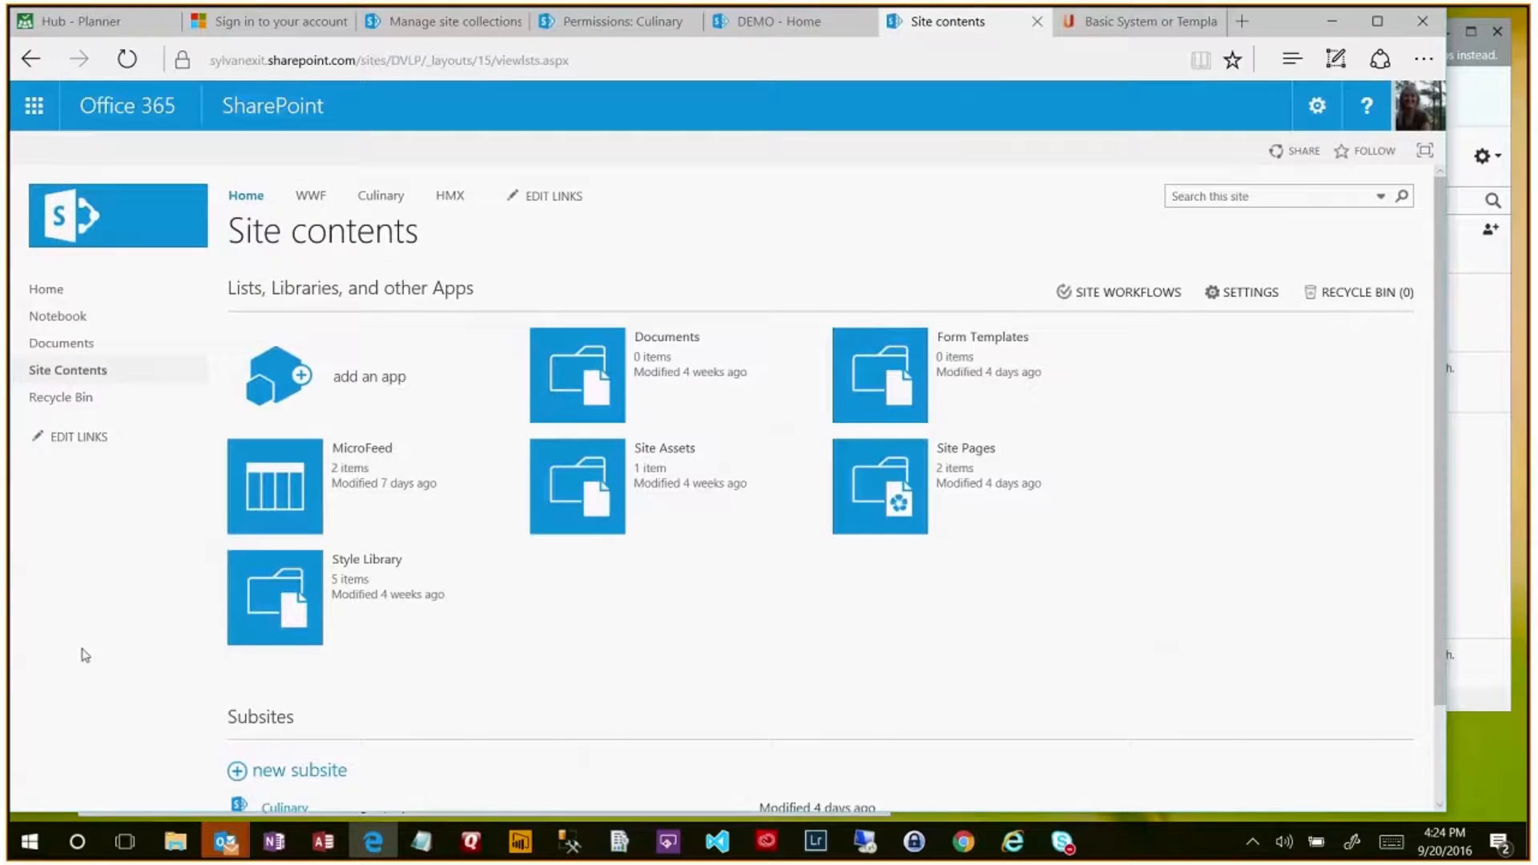
scroll(84, 655, down, 2)
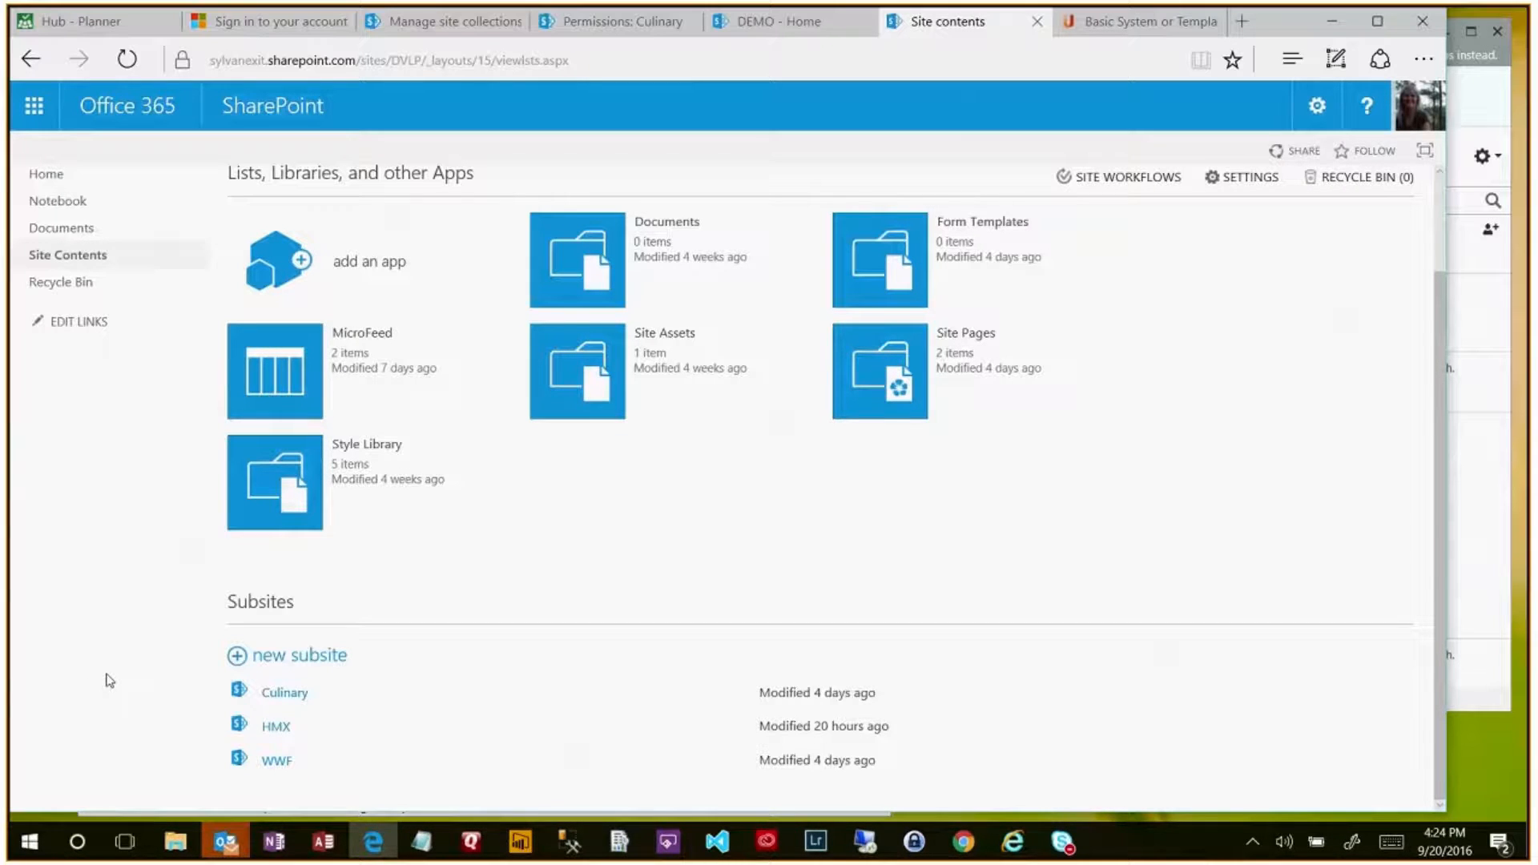
scroll(120, 646, up, 2)
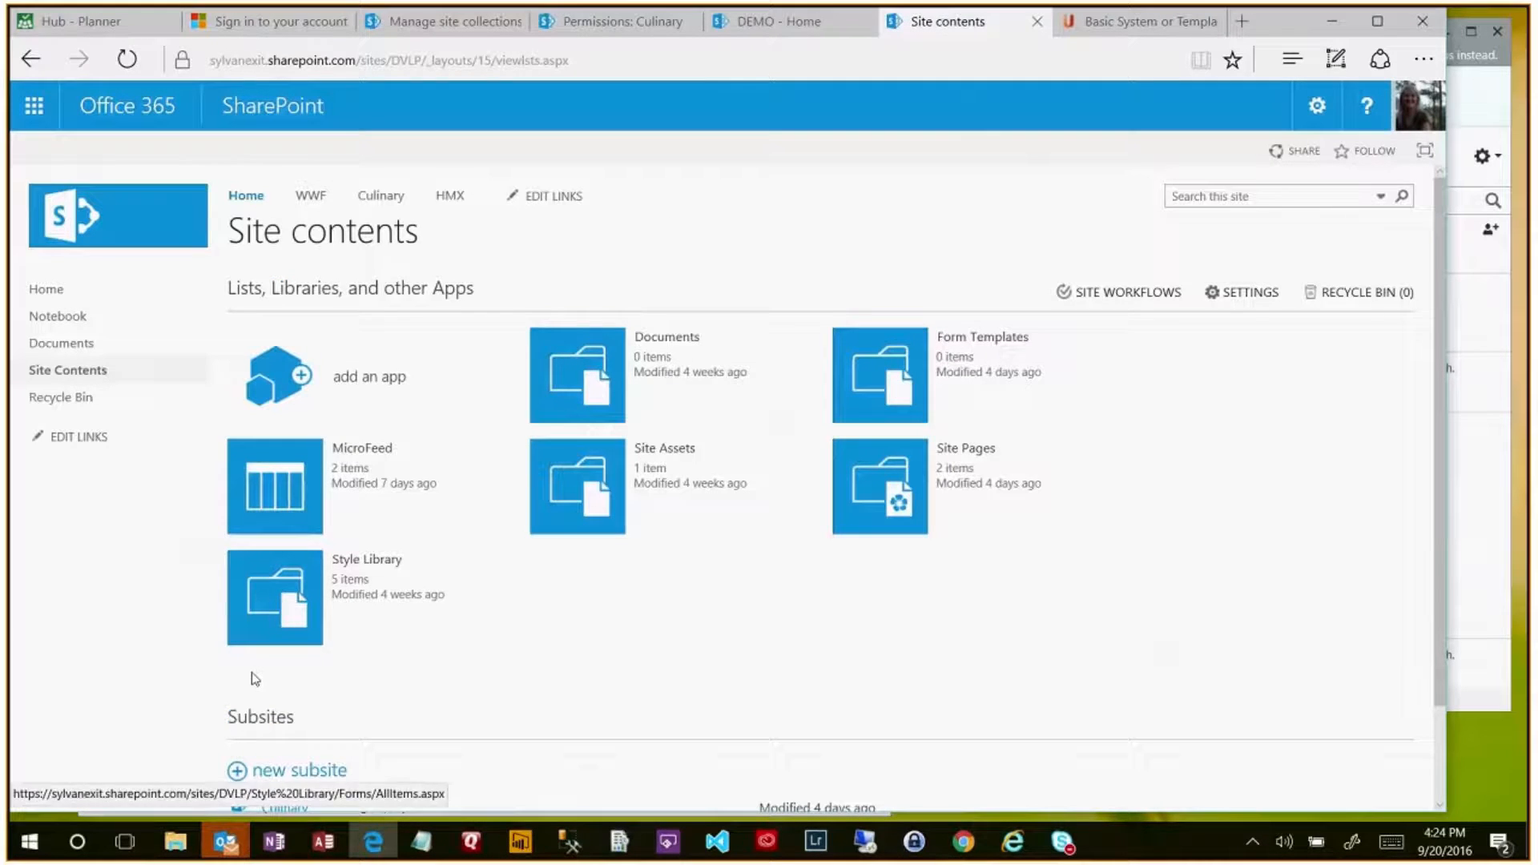
scroll(199, 725, down, 2)
- Start a new subsite with title 'Acme' and URL name 'Acme'
click(289, 664)
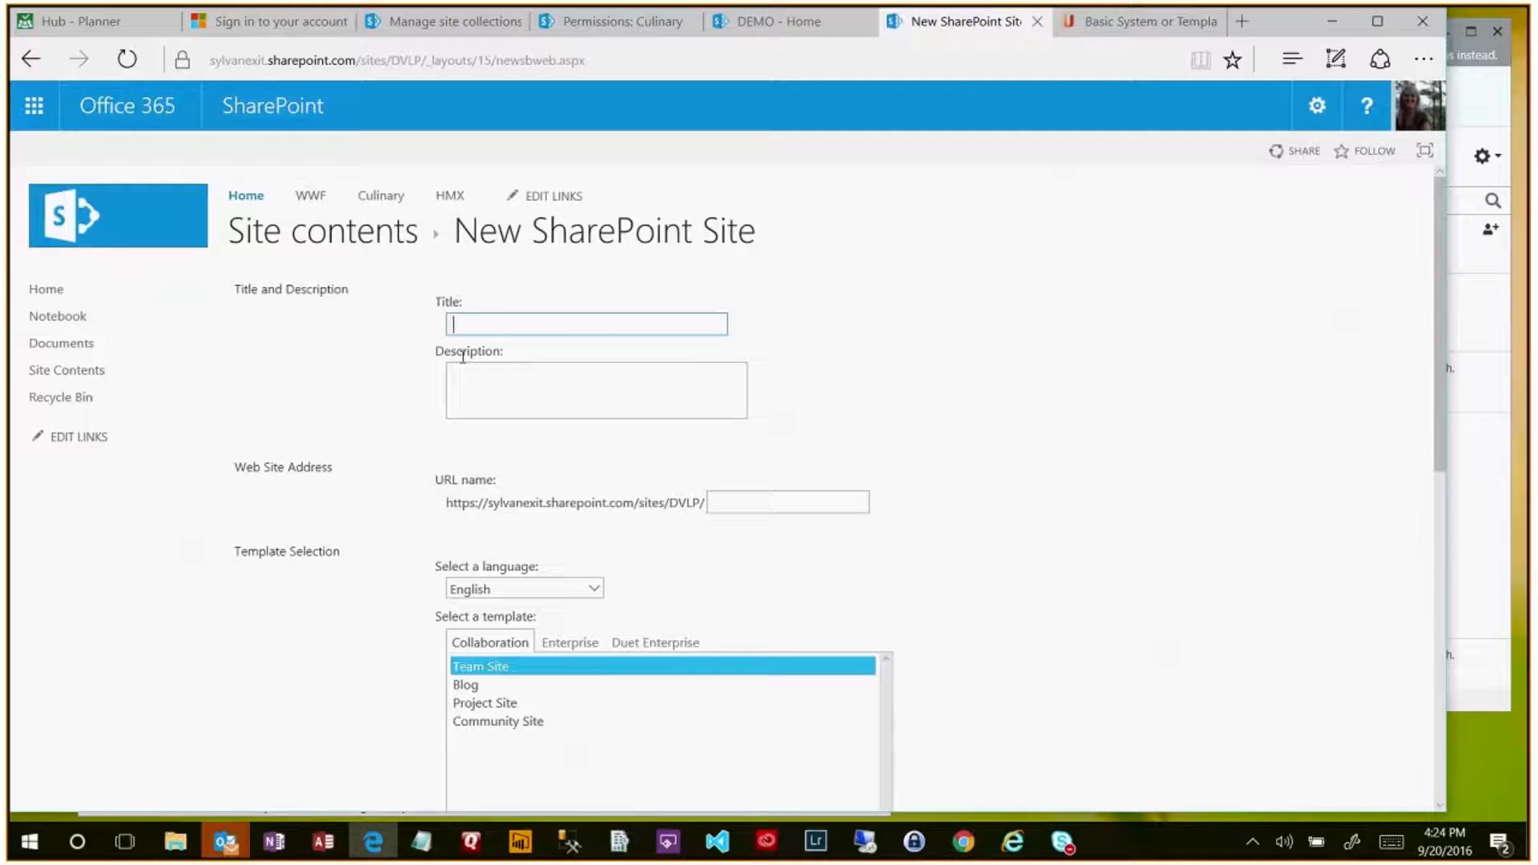
text(Acme)
click(725, 504)
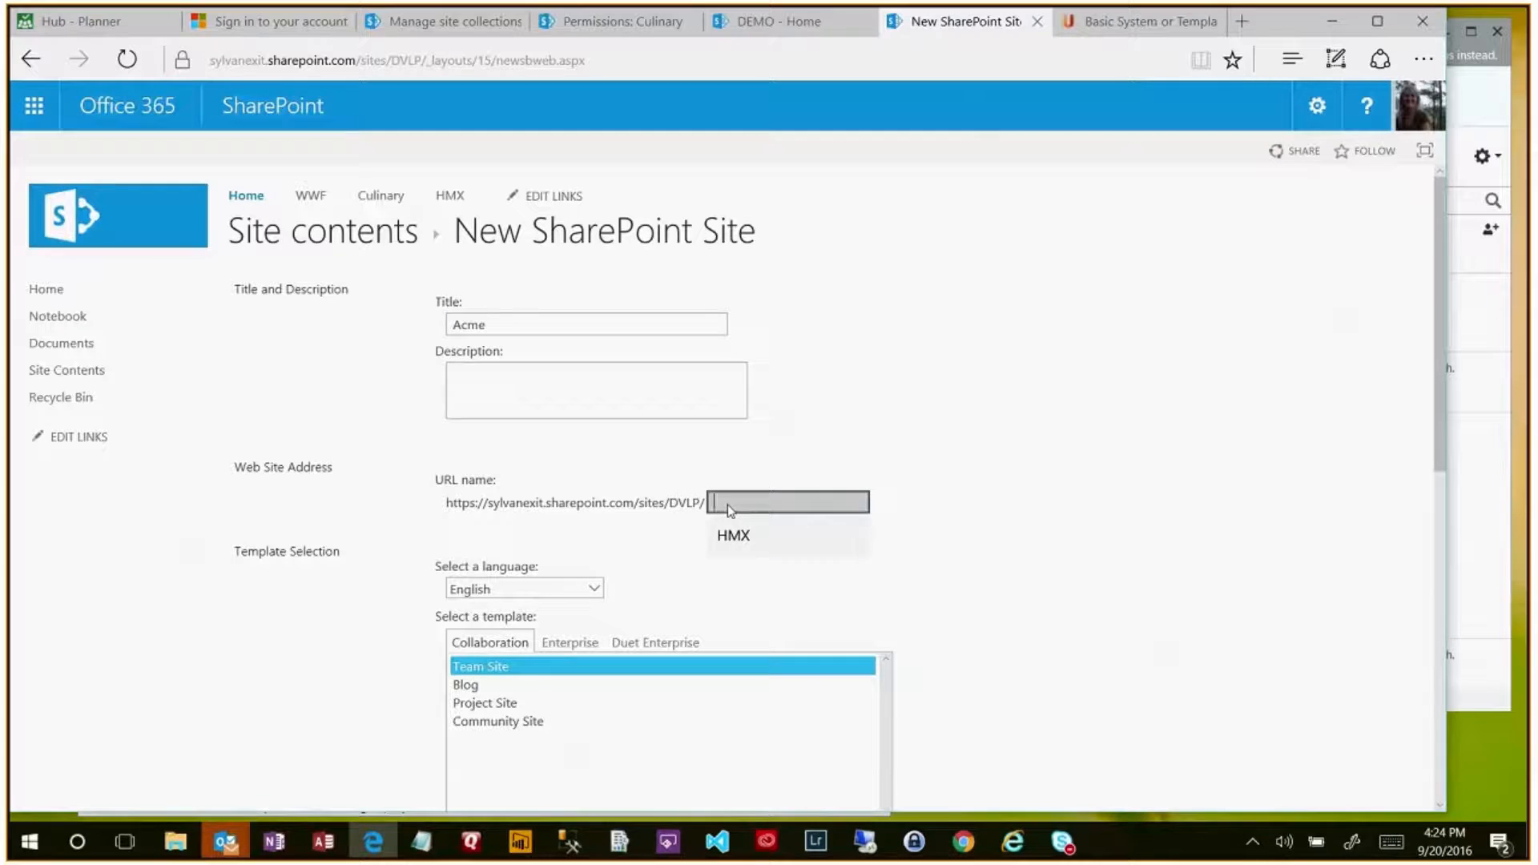
text(Acme)
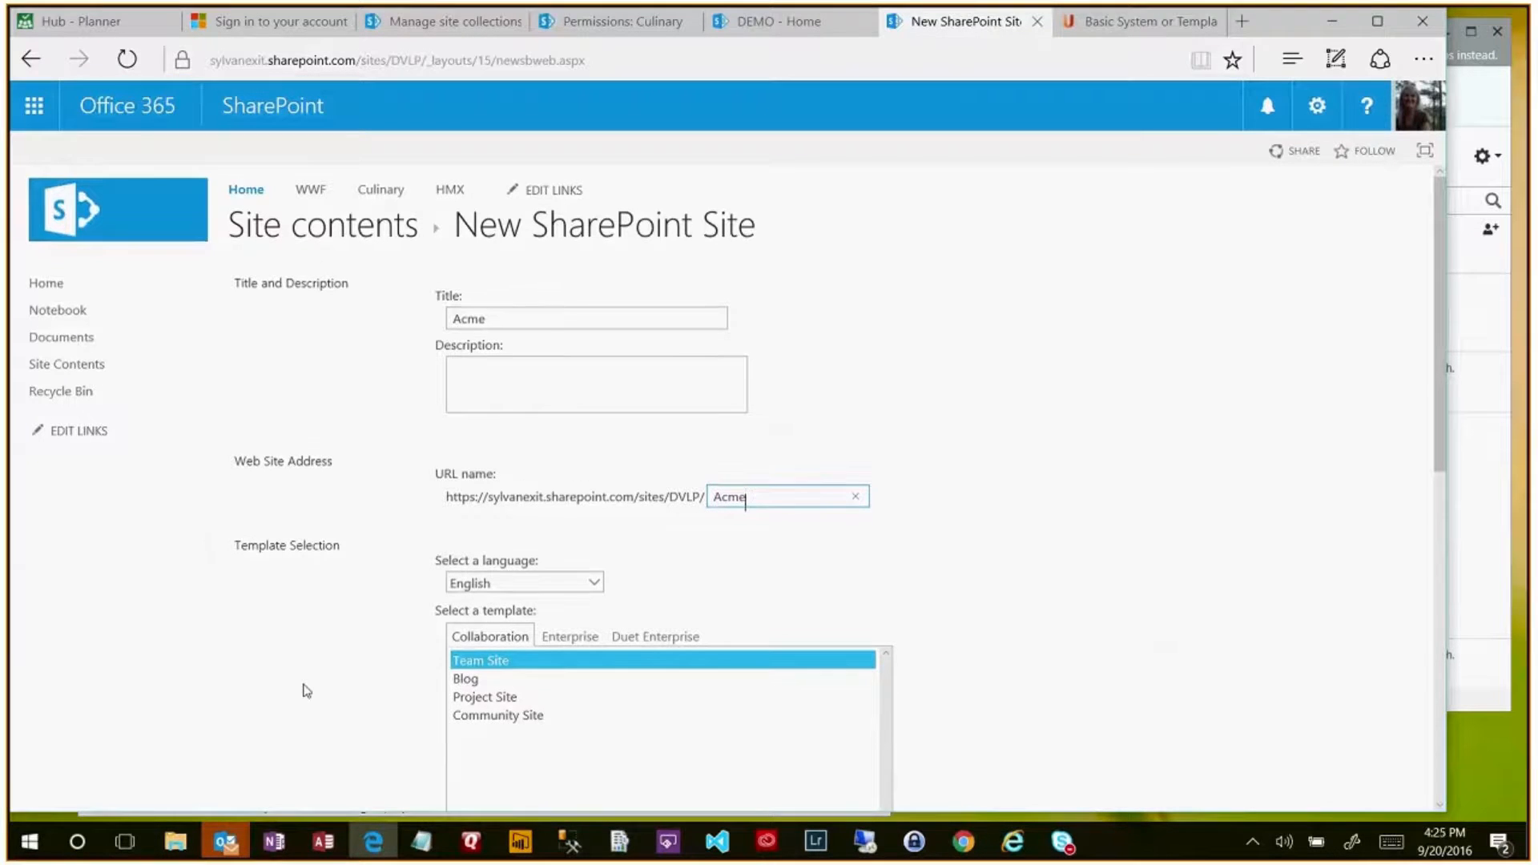
- Set the Acme subsite to use unique permissions
scroll(302, 687, down, 4)
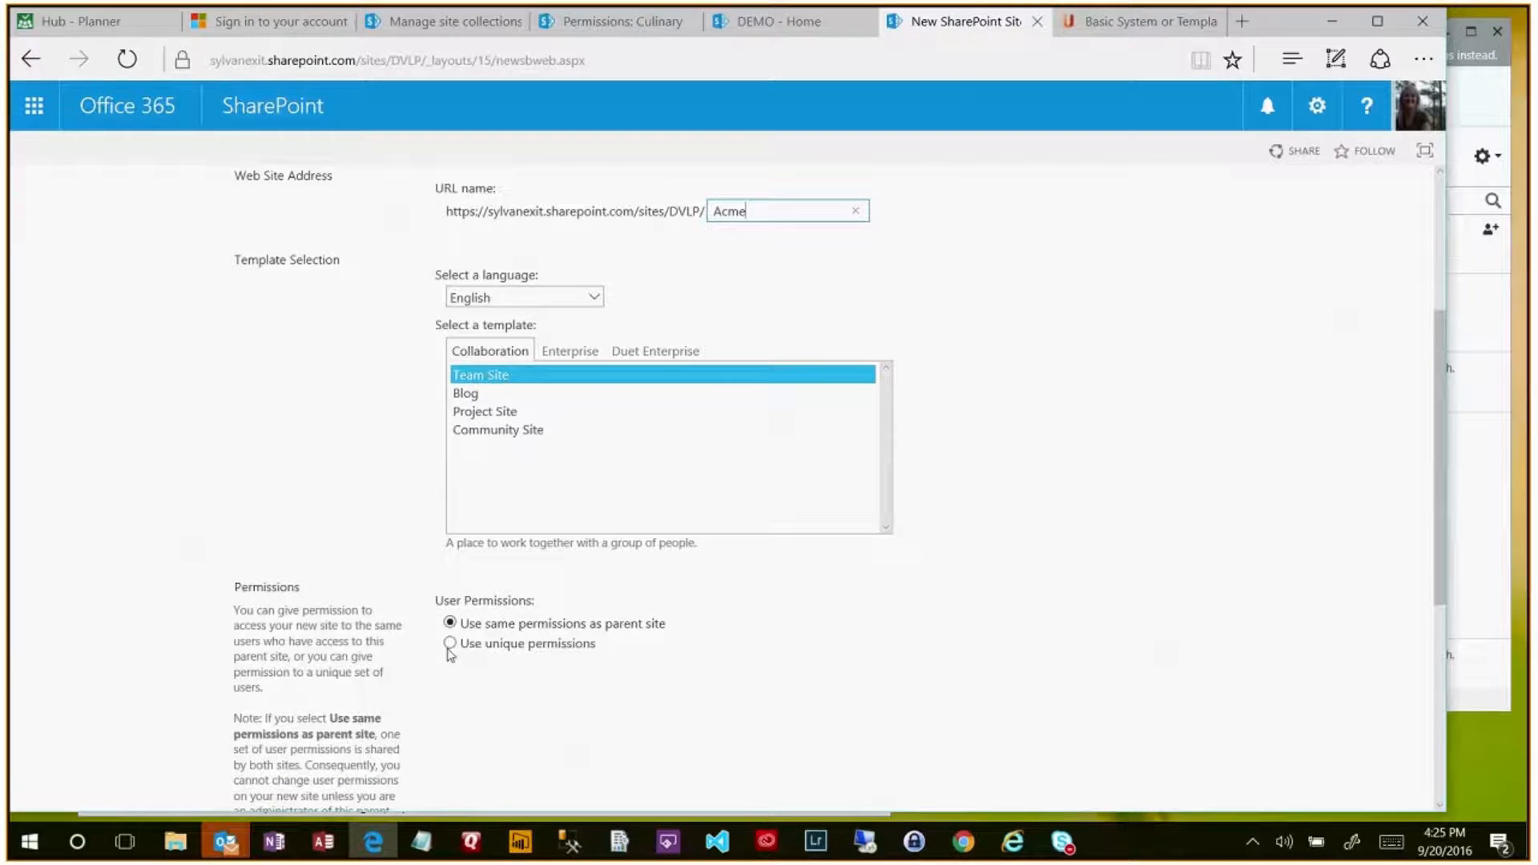
click(450, 643)
scroll(743, 711, up, 3)
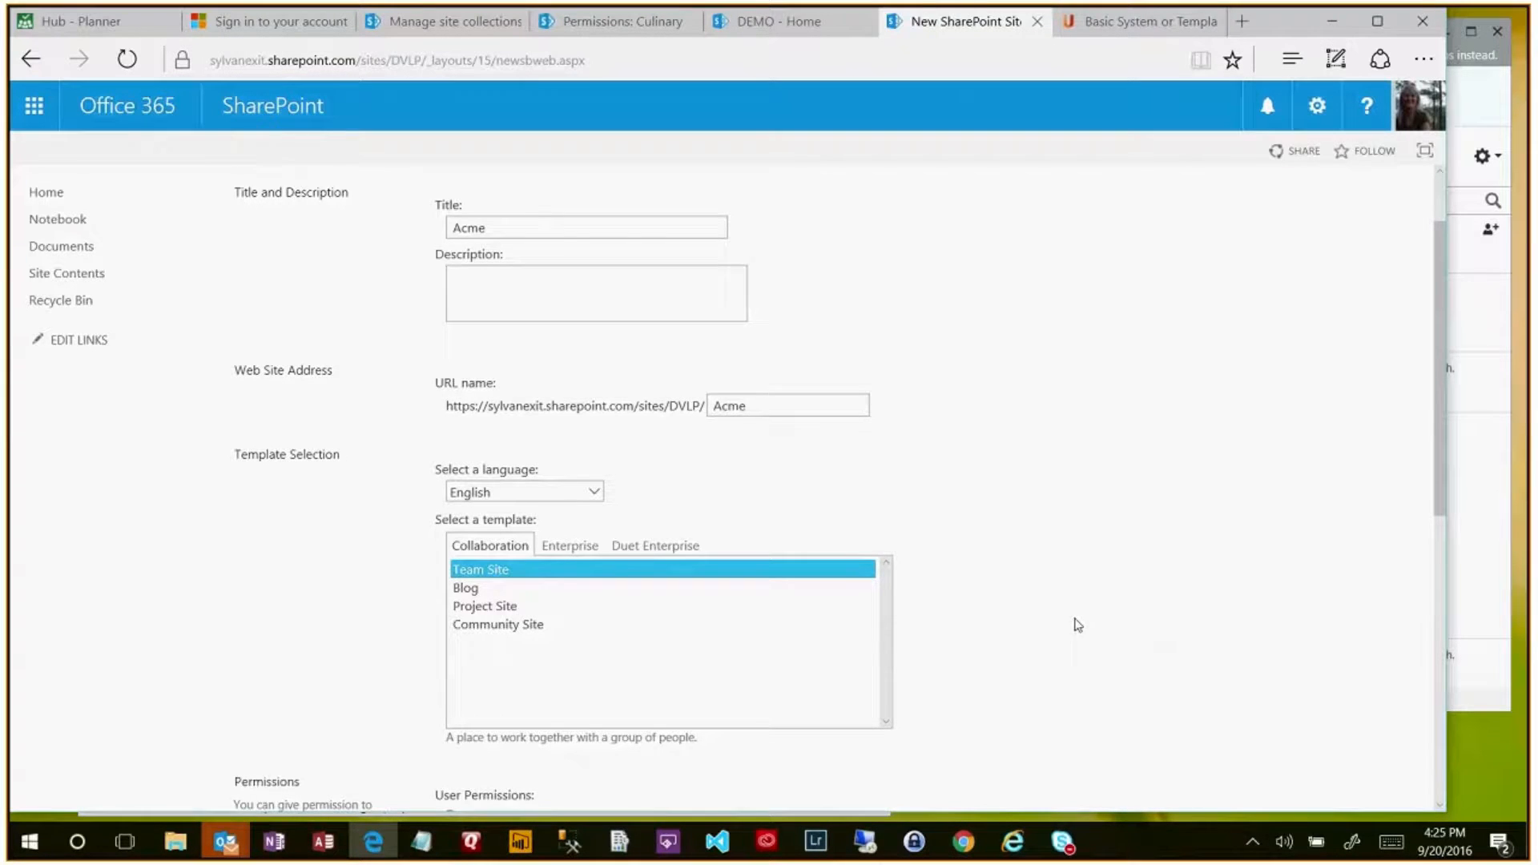
scroll(1090, 627, down, 6)
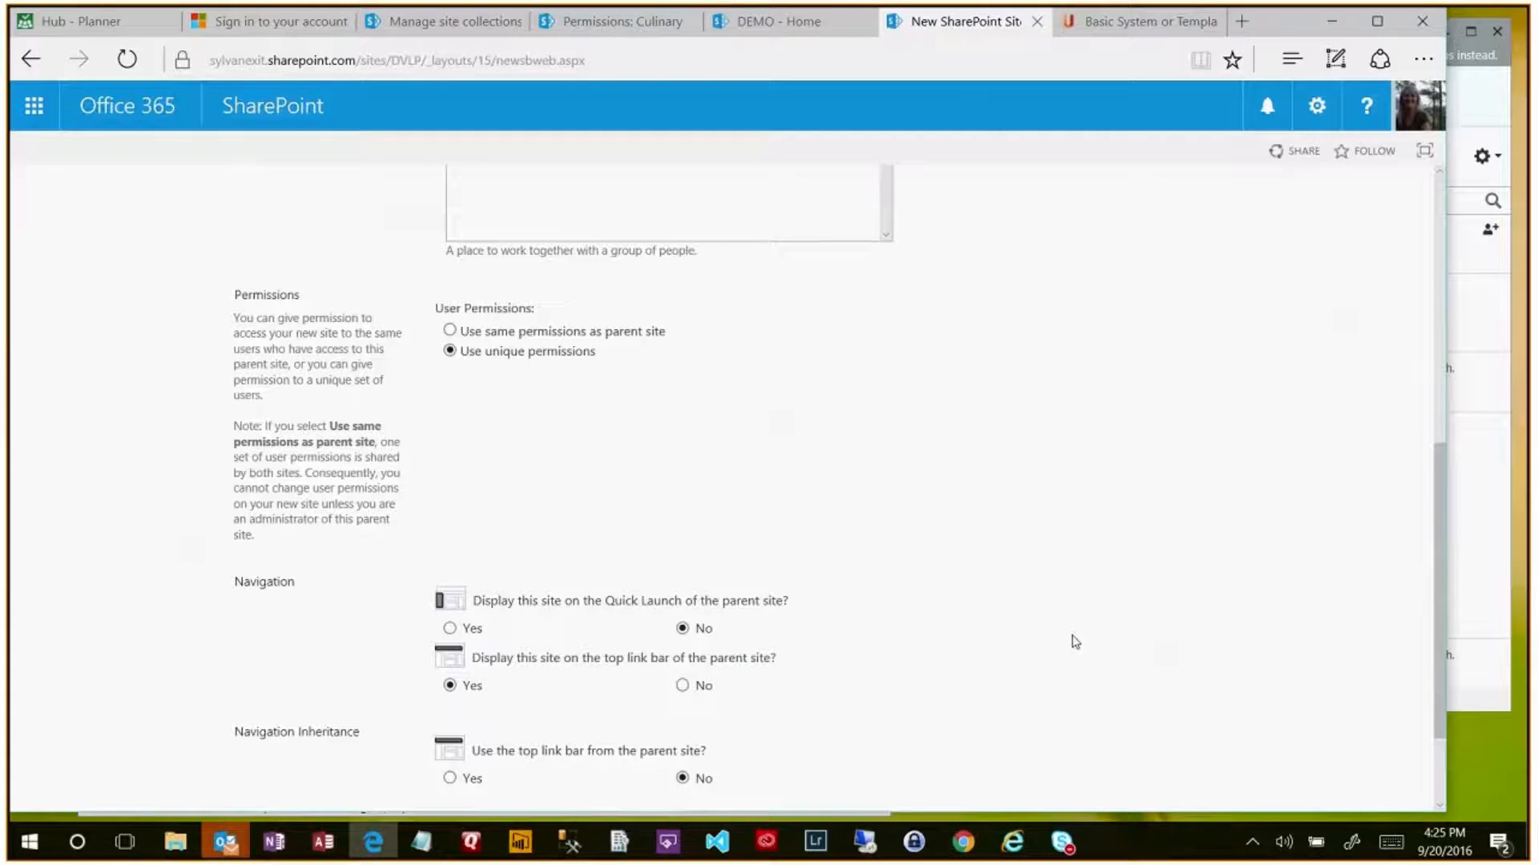
scroll(1076, 642, down, 2)
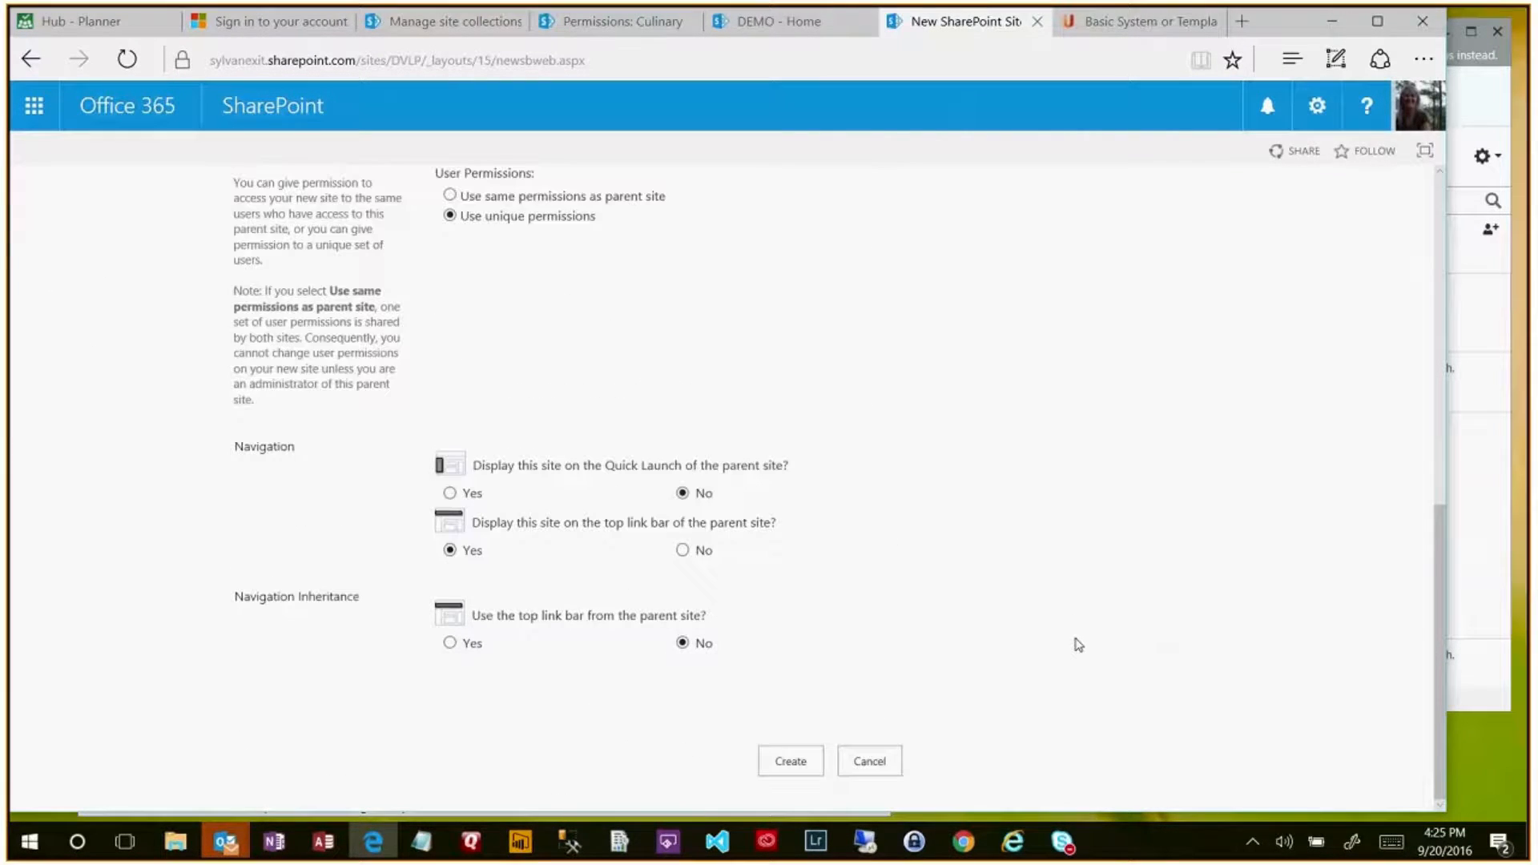
click(450, 195)
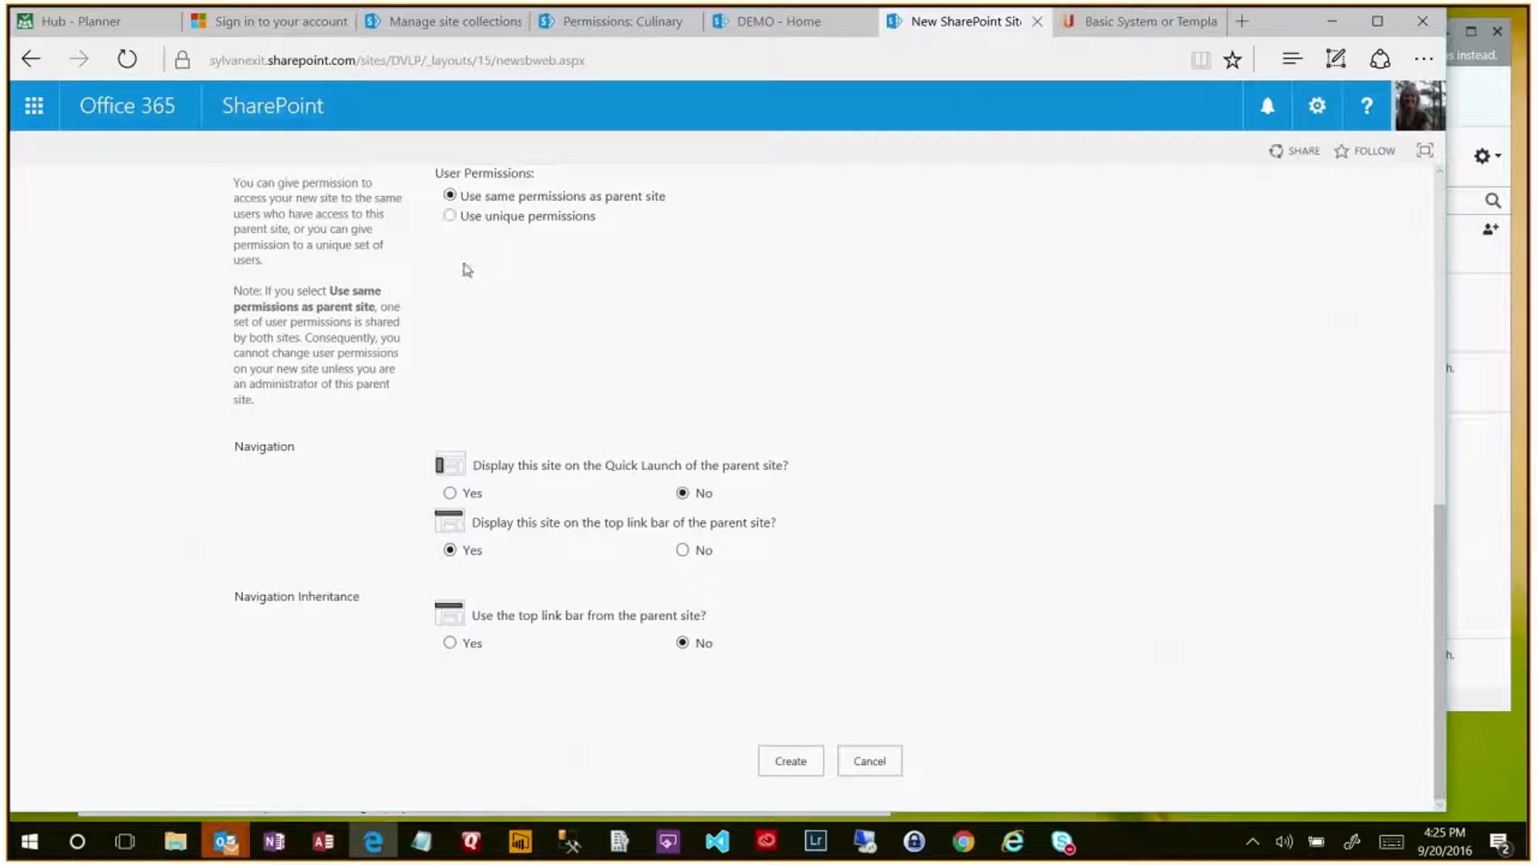
click(451, 216)
- Create the Acme subsite and accept the default Acme Visitors, Members and Owners groups
click(797, 765)
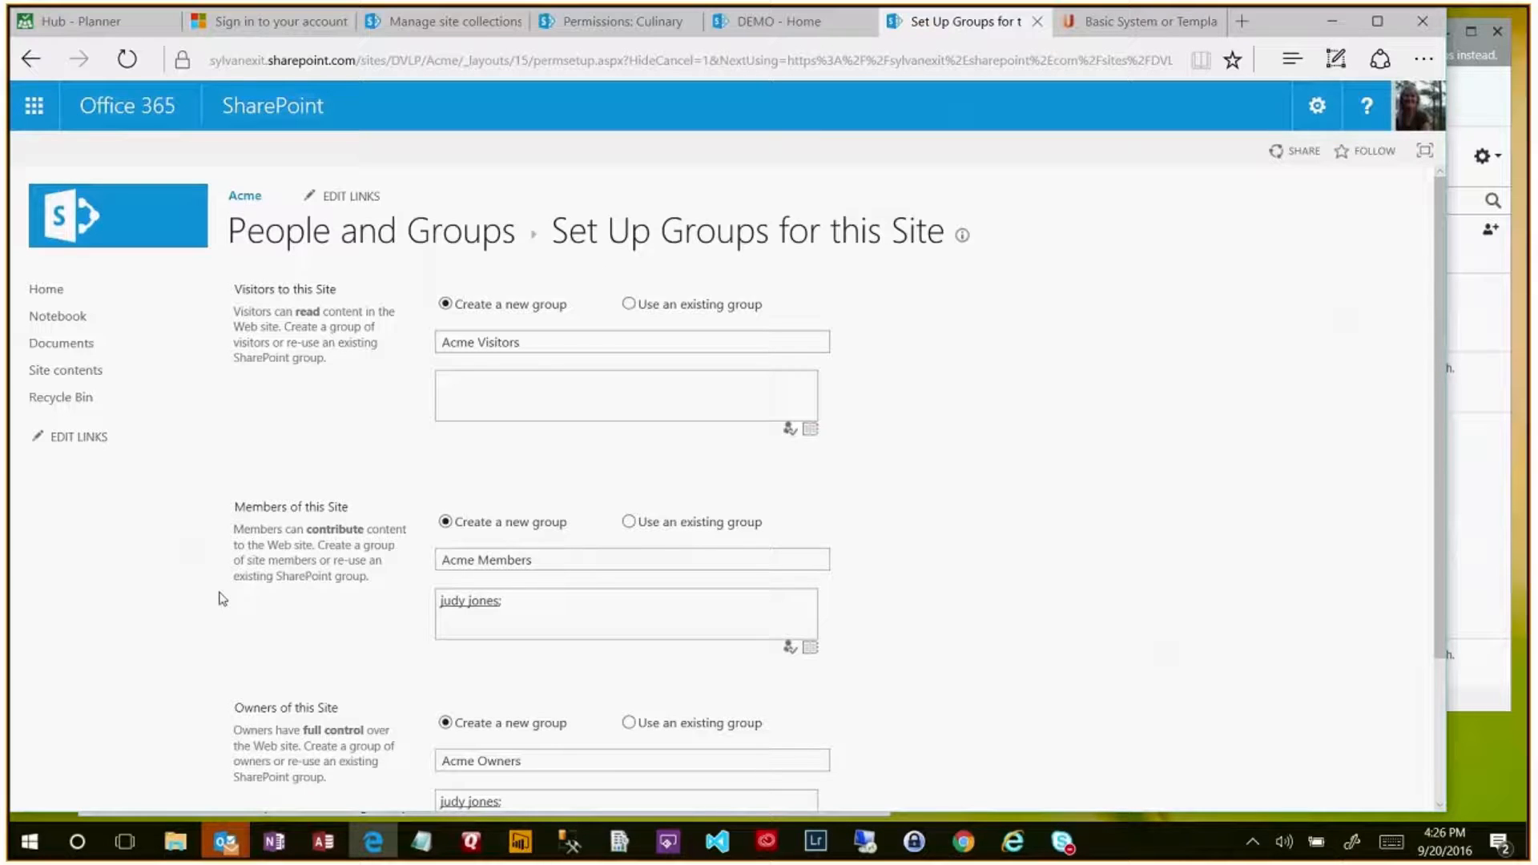
scroll(222, 599, down, 1)
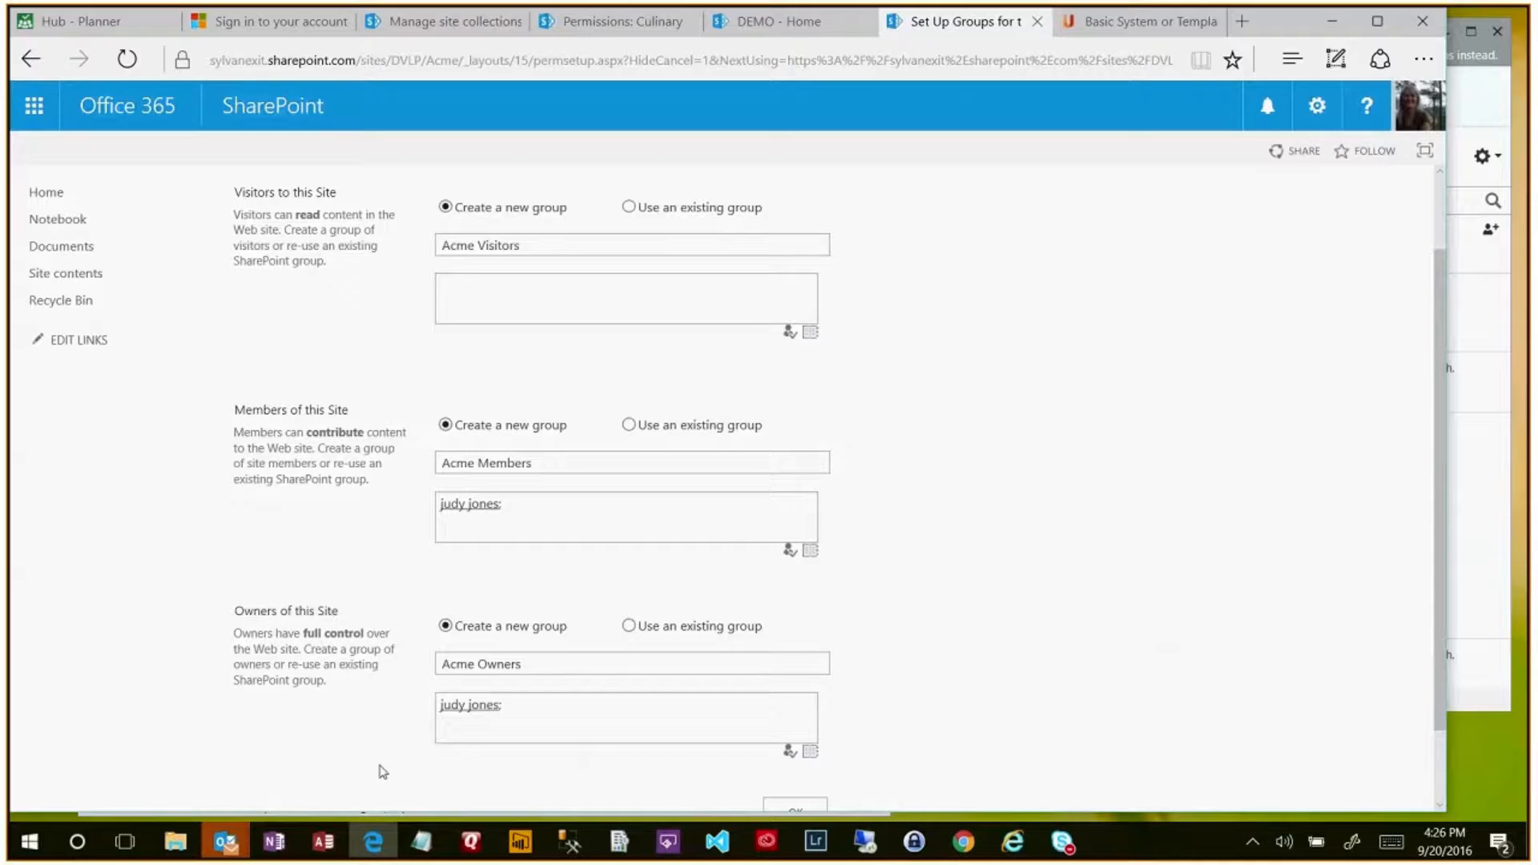
scroll(349, 704, down, 1)
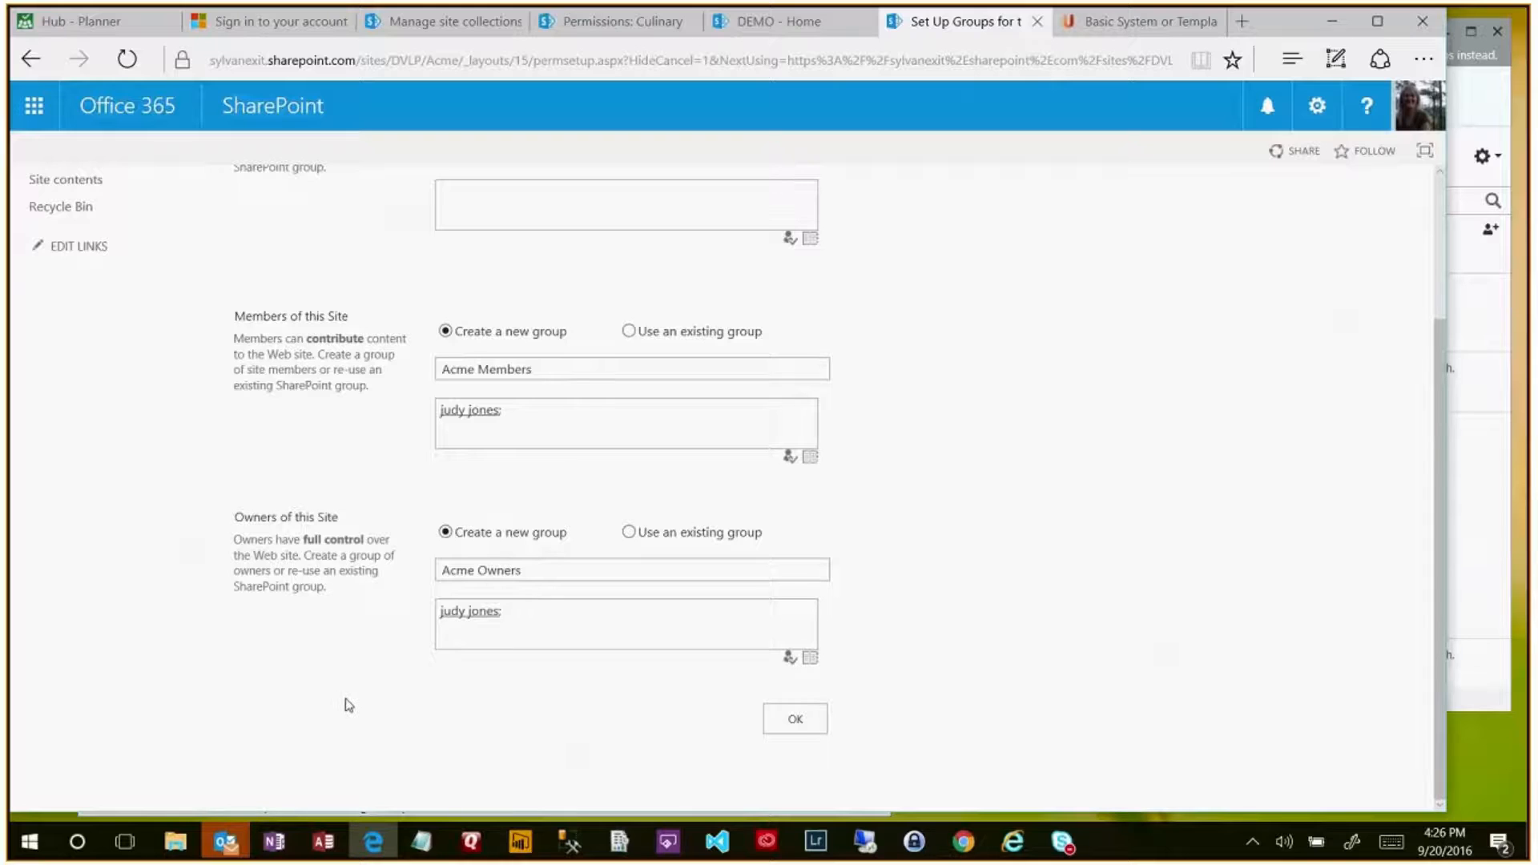
click(795, 725)
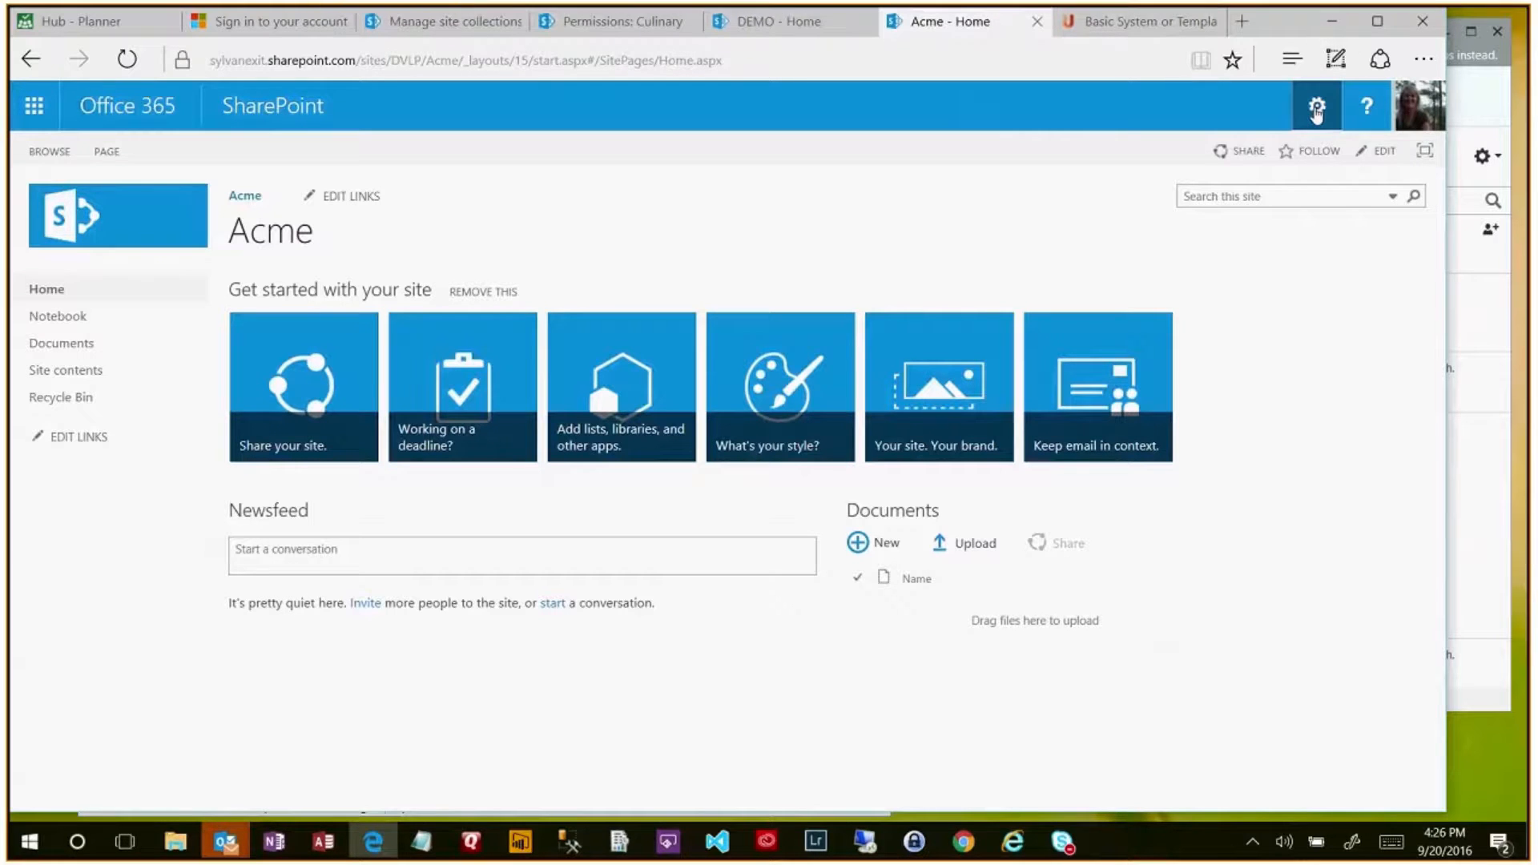
- Open the Acme site's permissions and edit the Acme Members group's permission level
click(1317, 112)
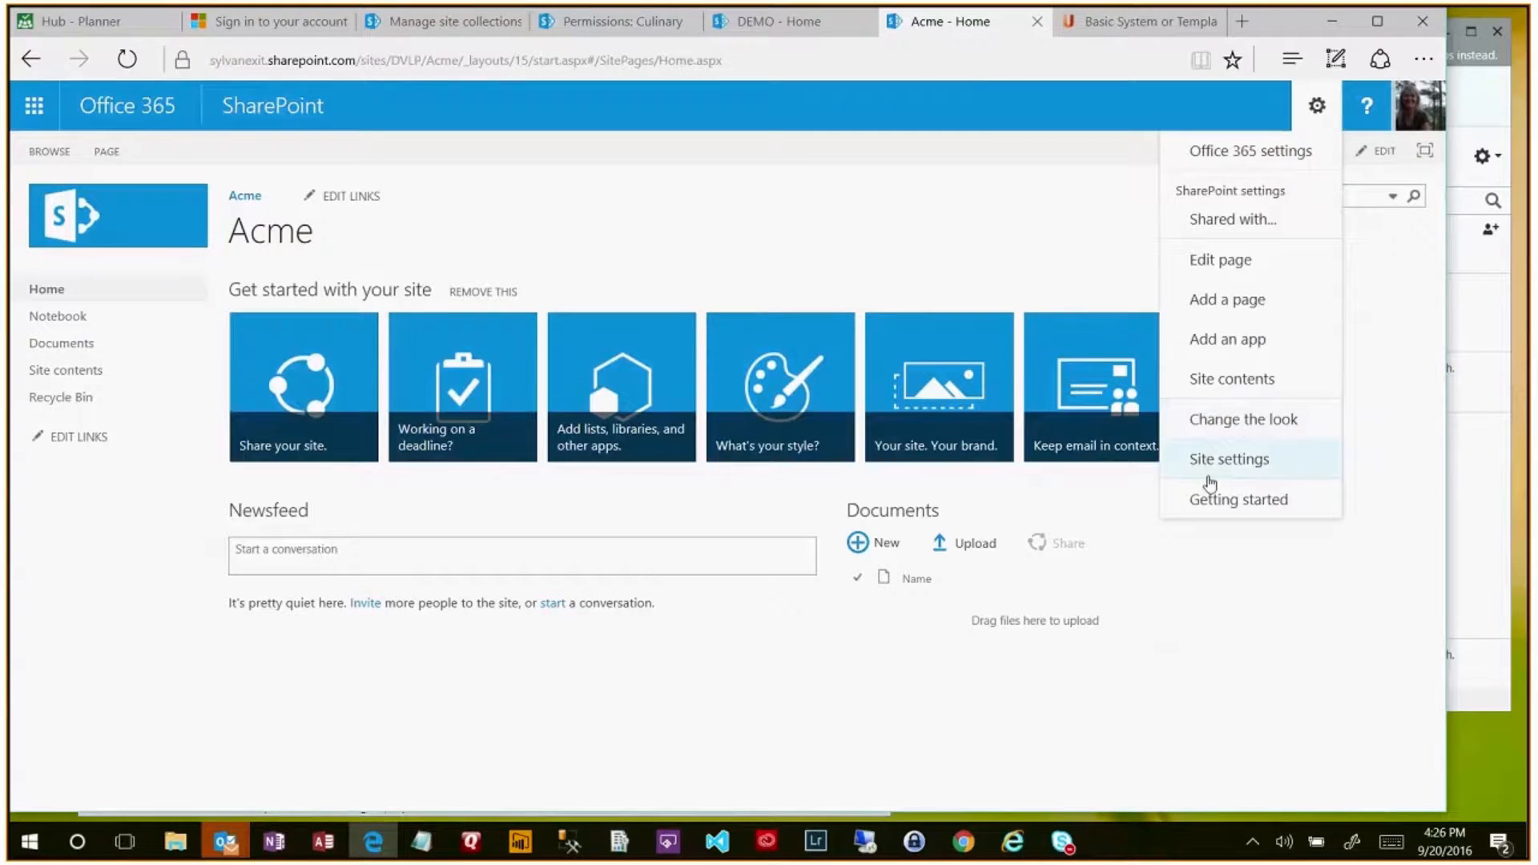
click(1234, 462)
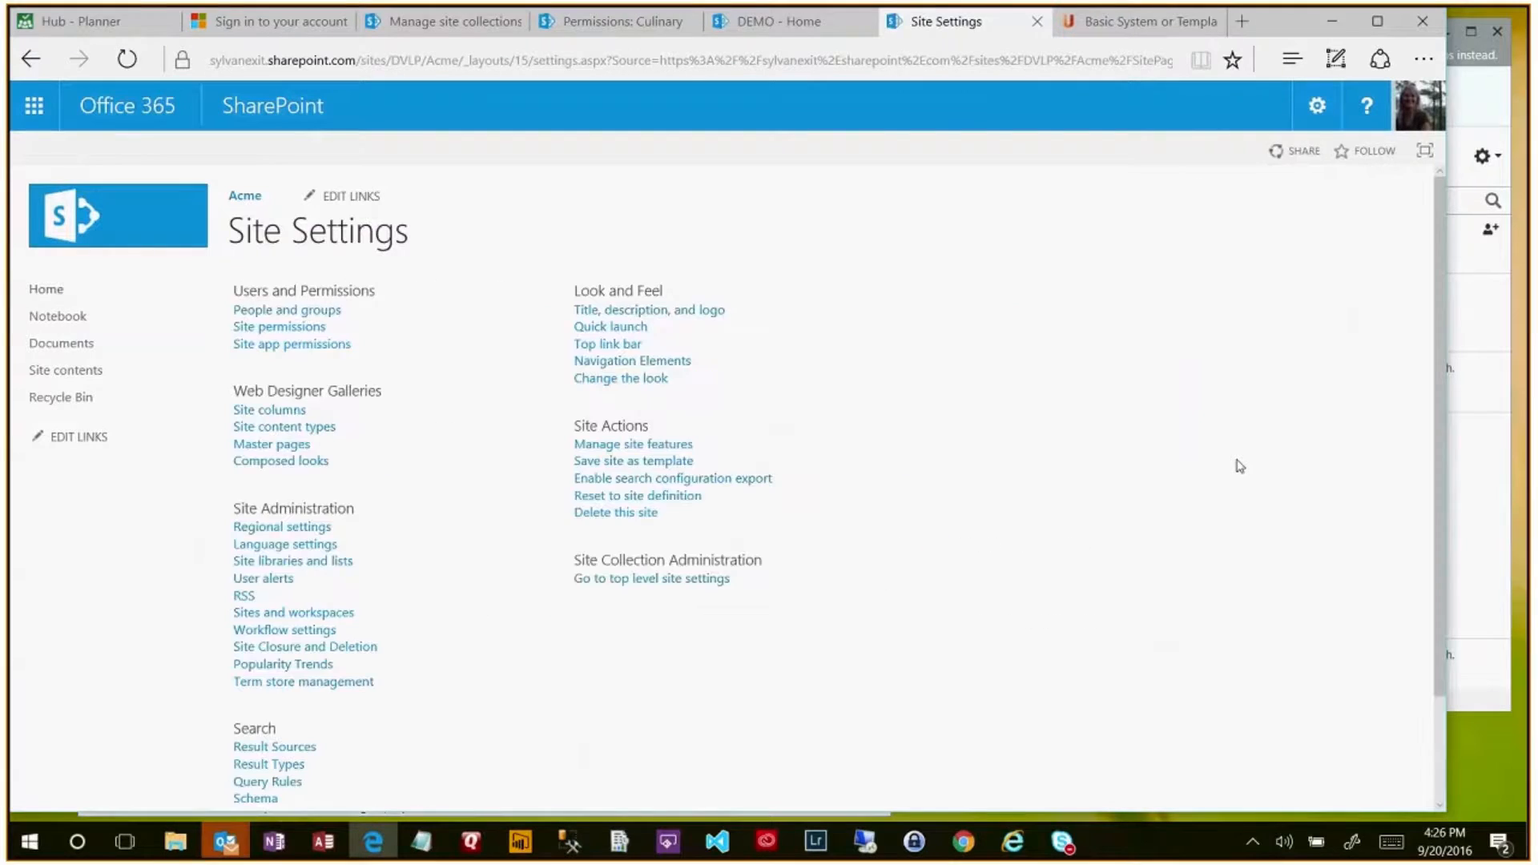
click(281, 329)
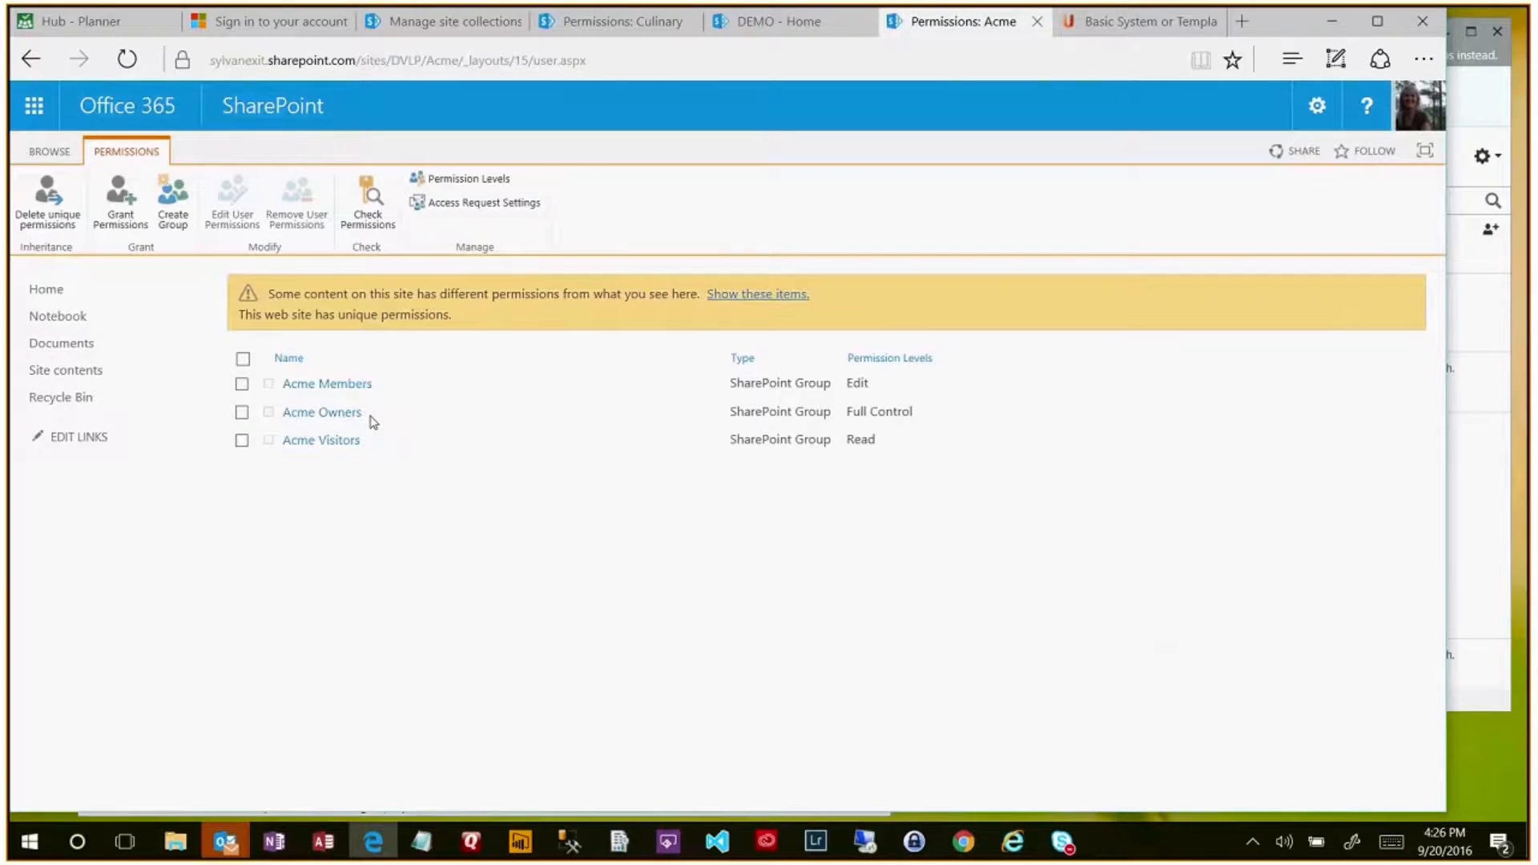
click(243, 384)
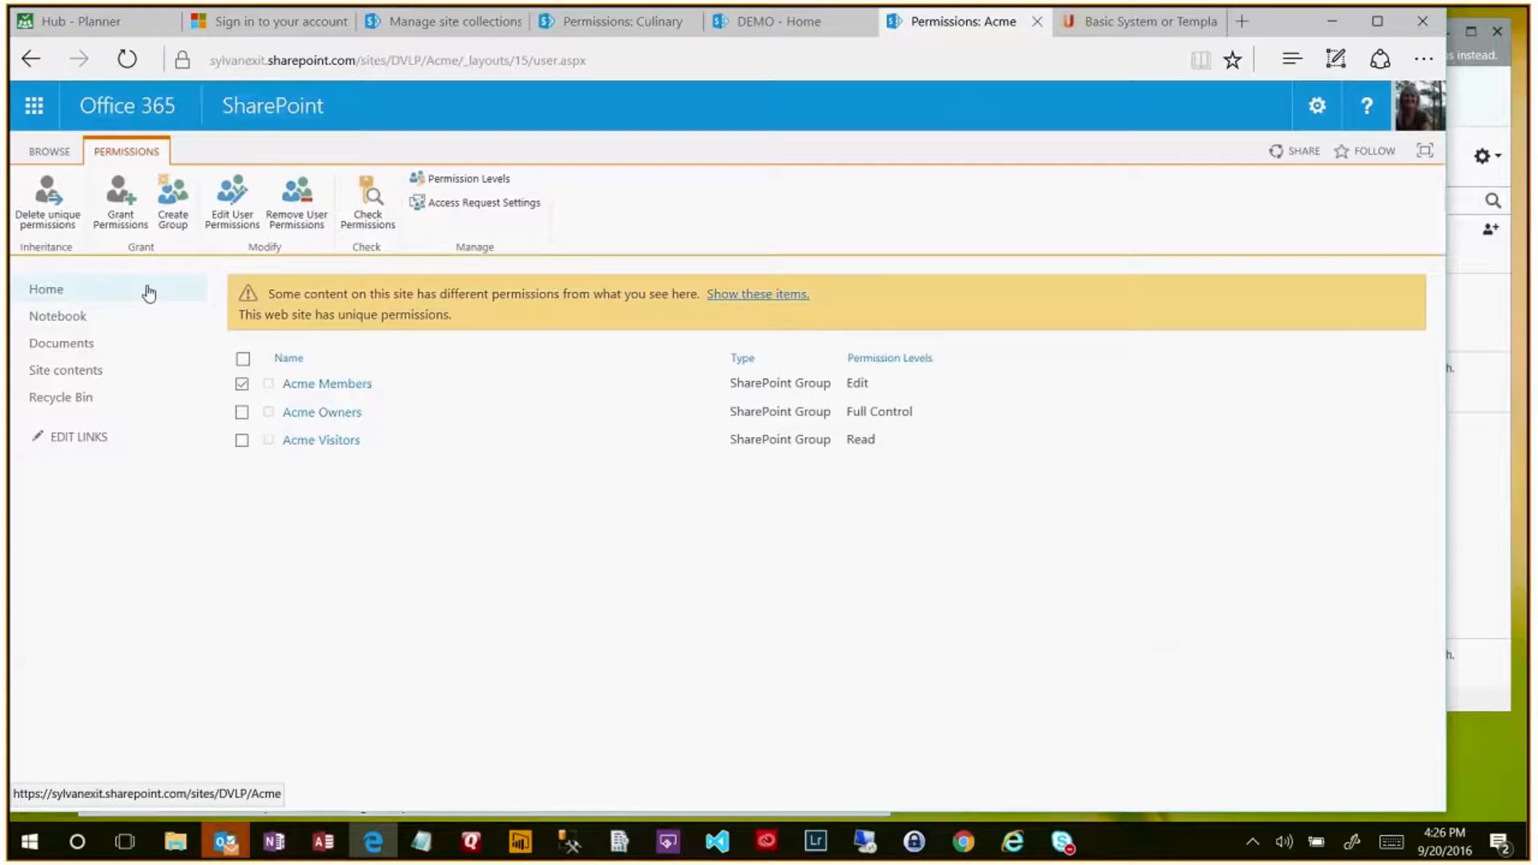
click(237, 210)
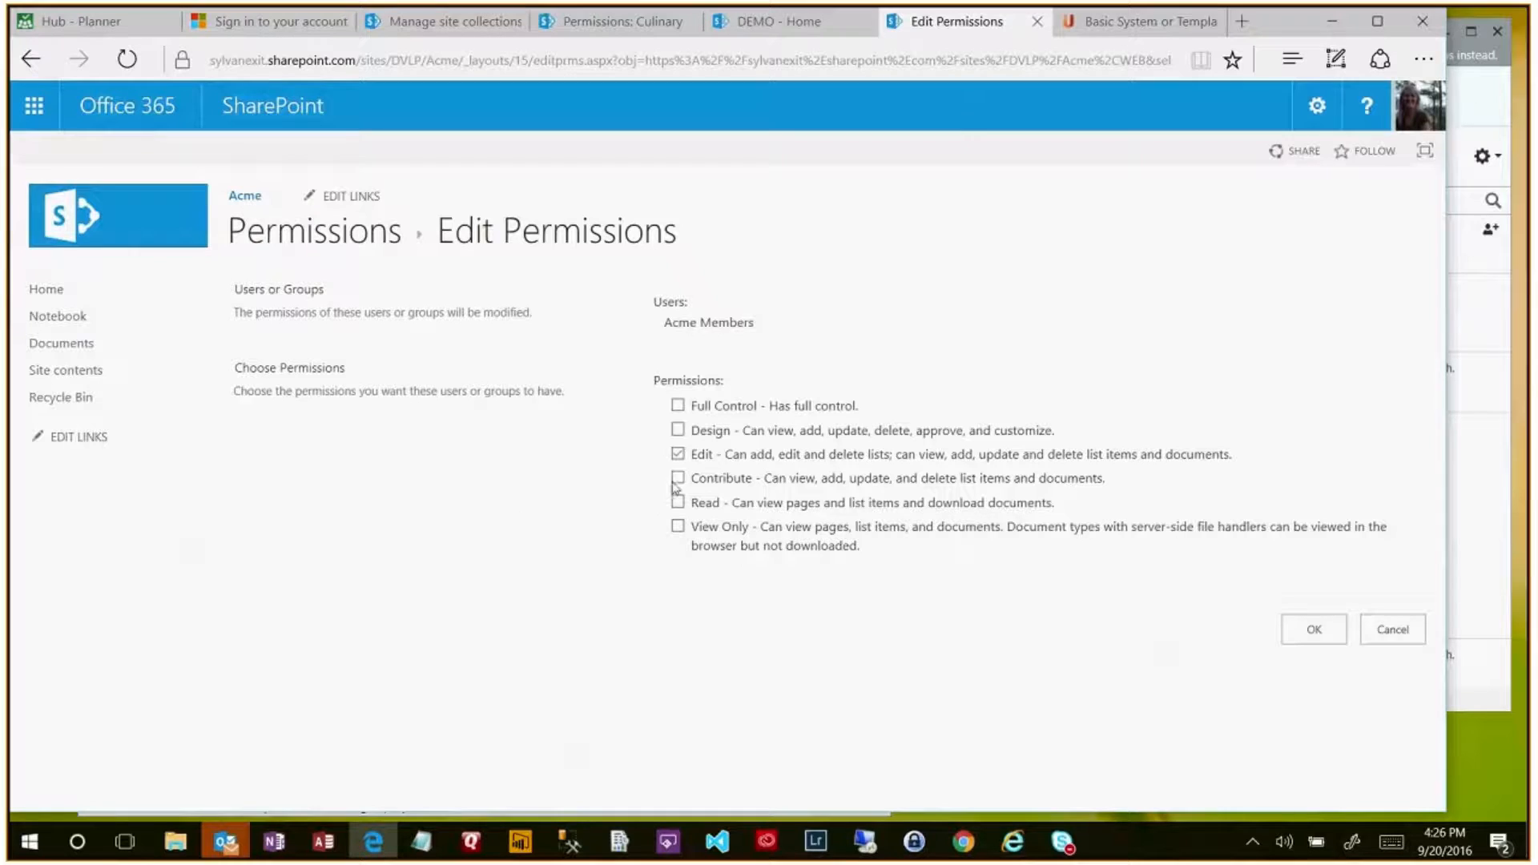
- Give Acme Members the Contribute permission level instead of Edit and save it
click(678, 478)
click(678, 454)
click(1314, 632)
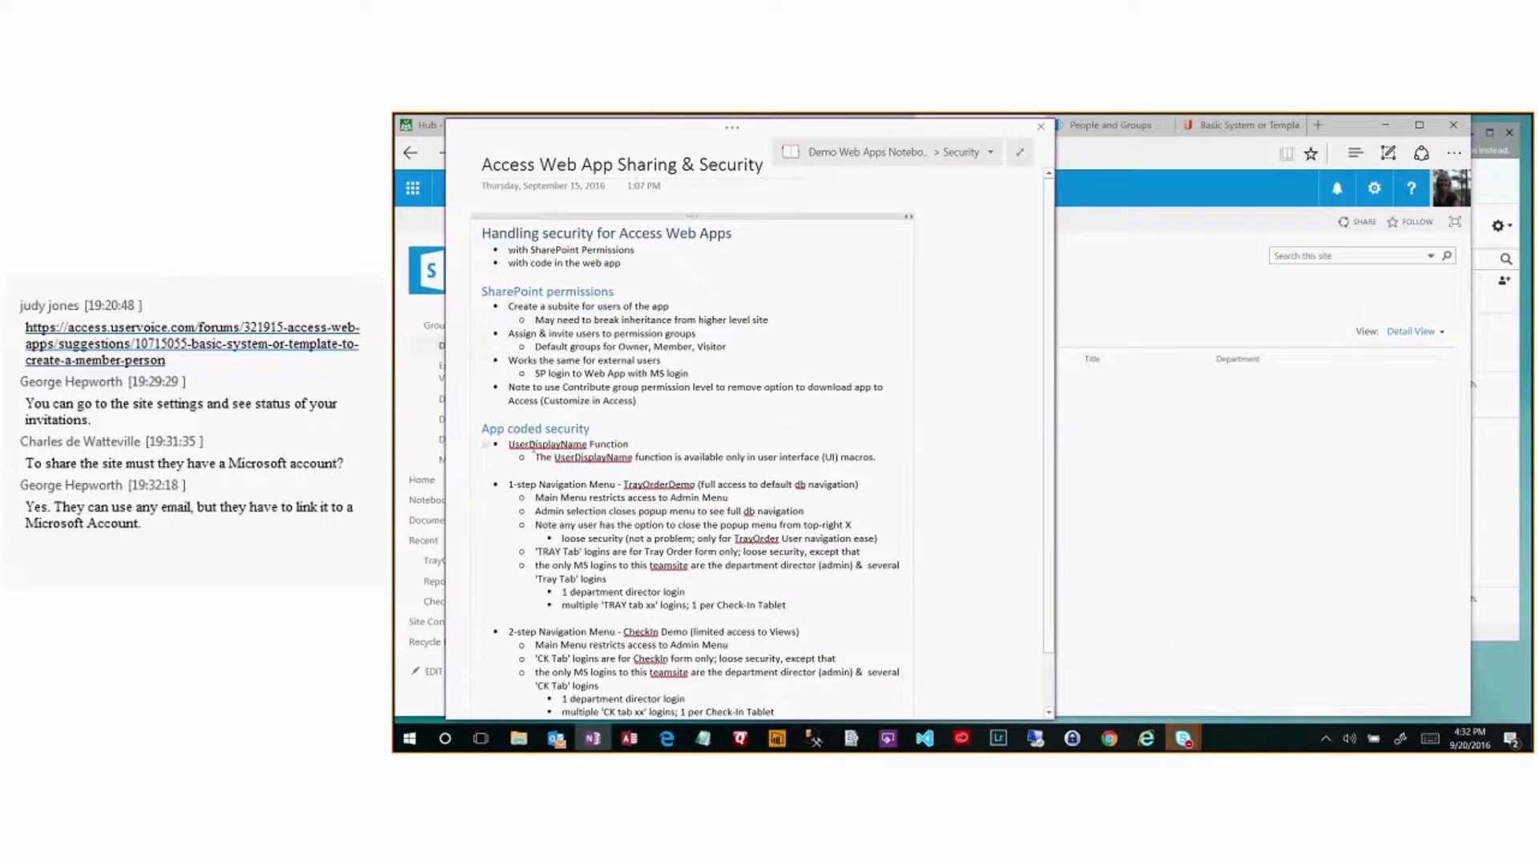
- Set the OneNote security notes aside and launch TrayOrder Demo5 from the site's Recent links
click(583, 388)
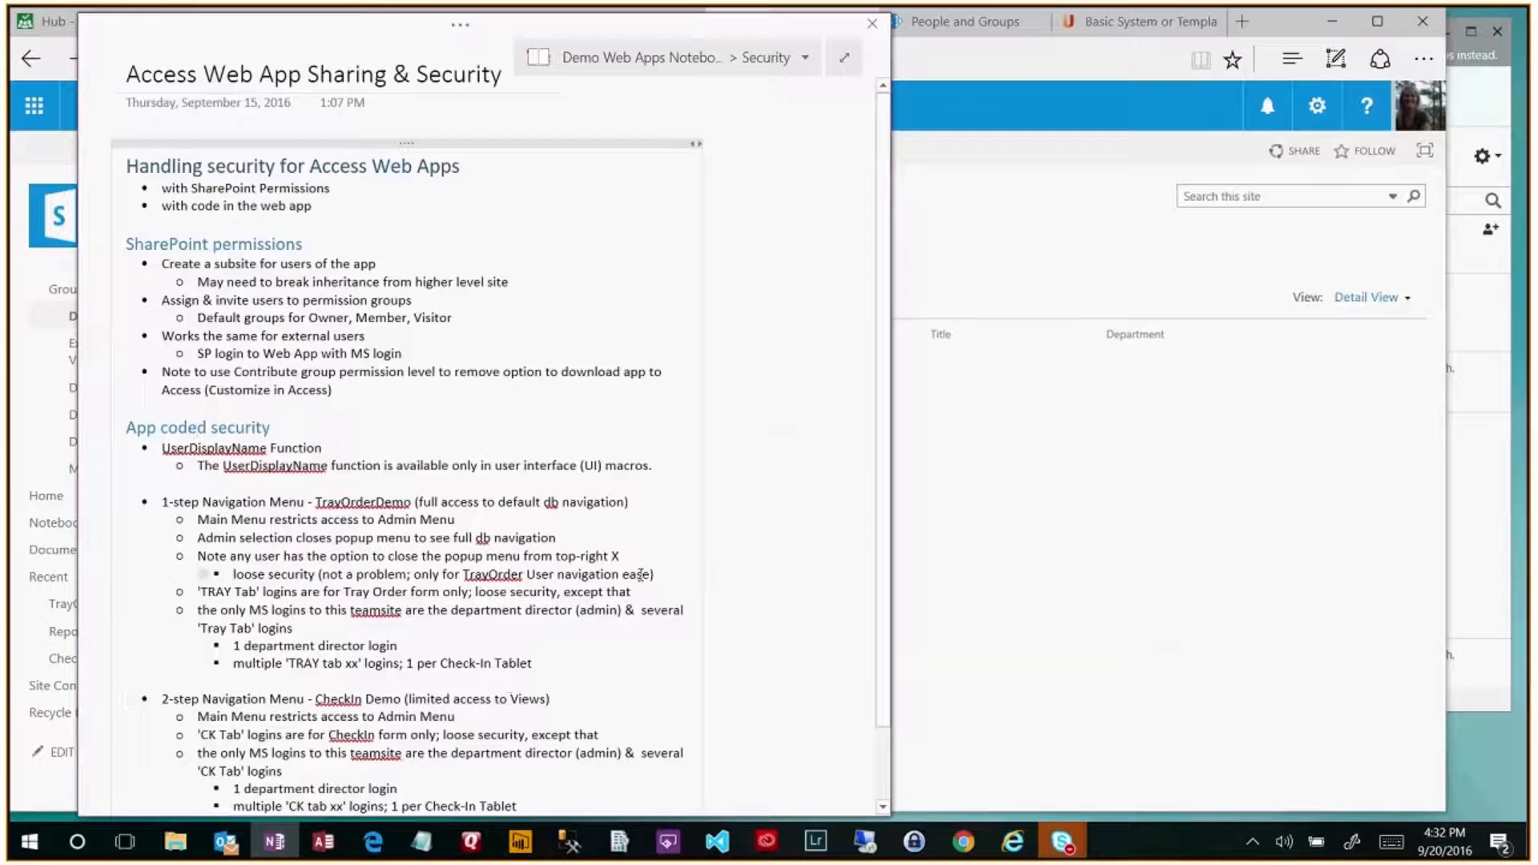
click(1071, 575)
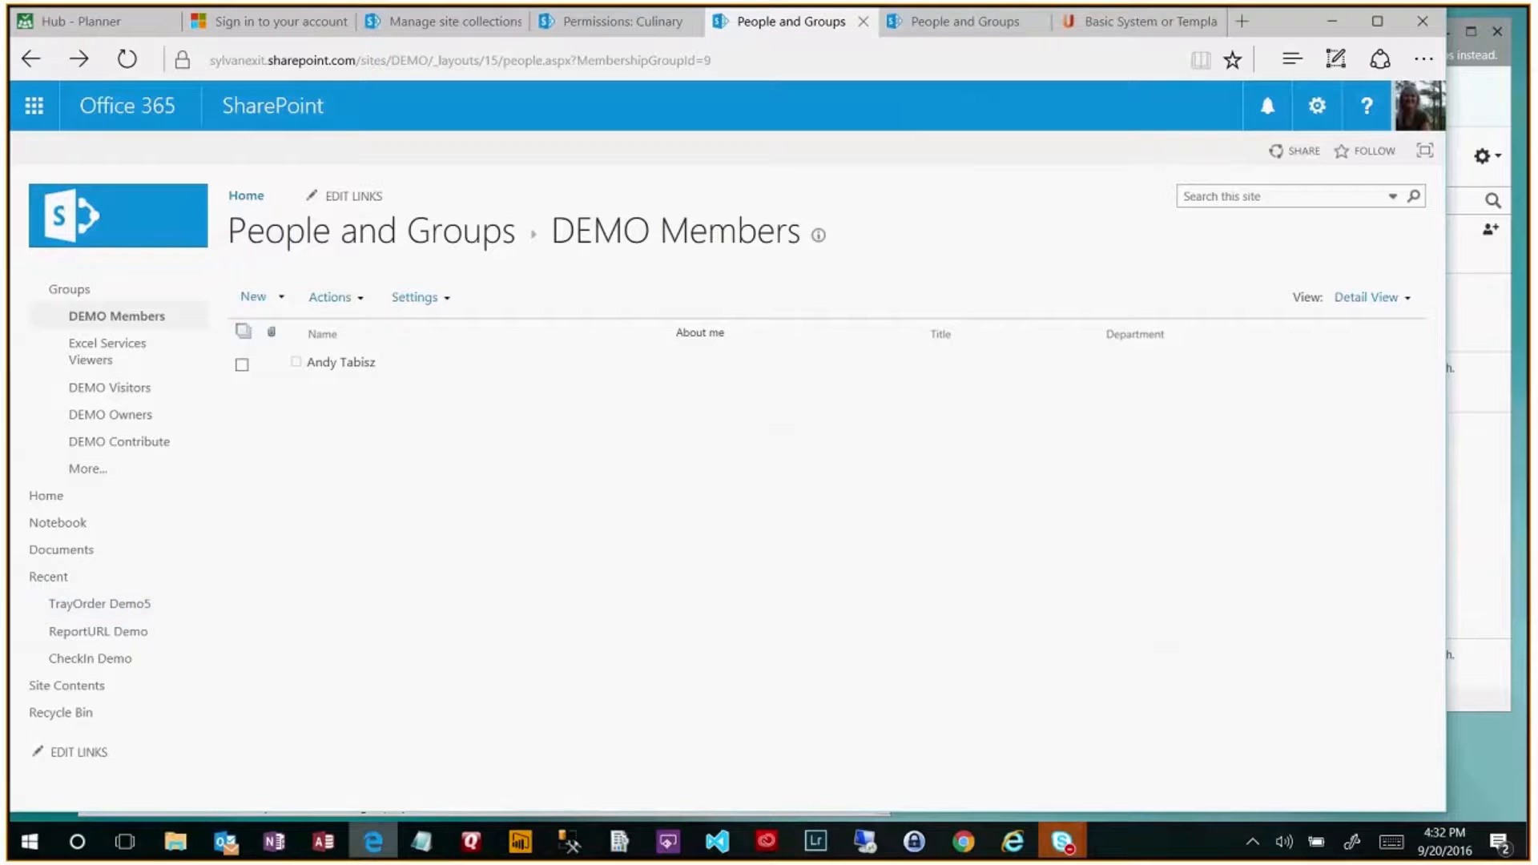
click(274, 840)
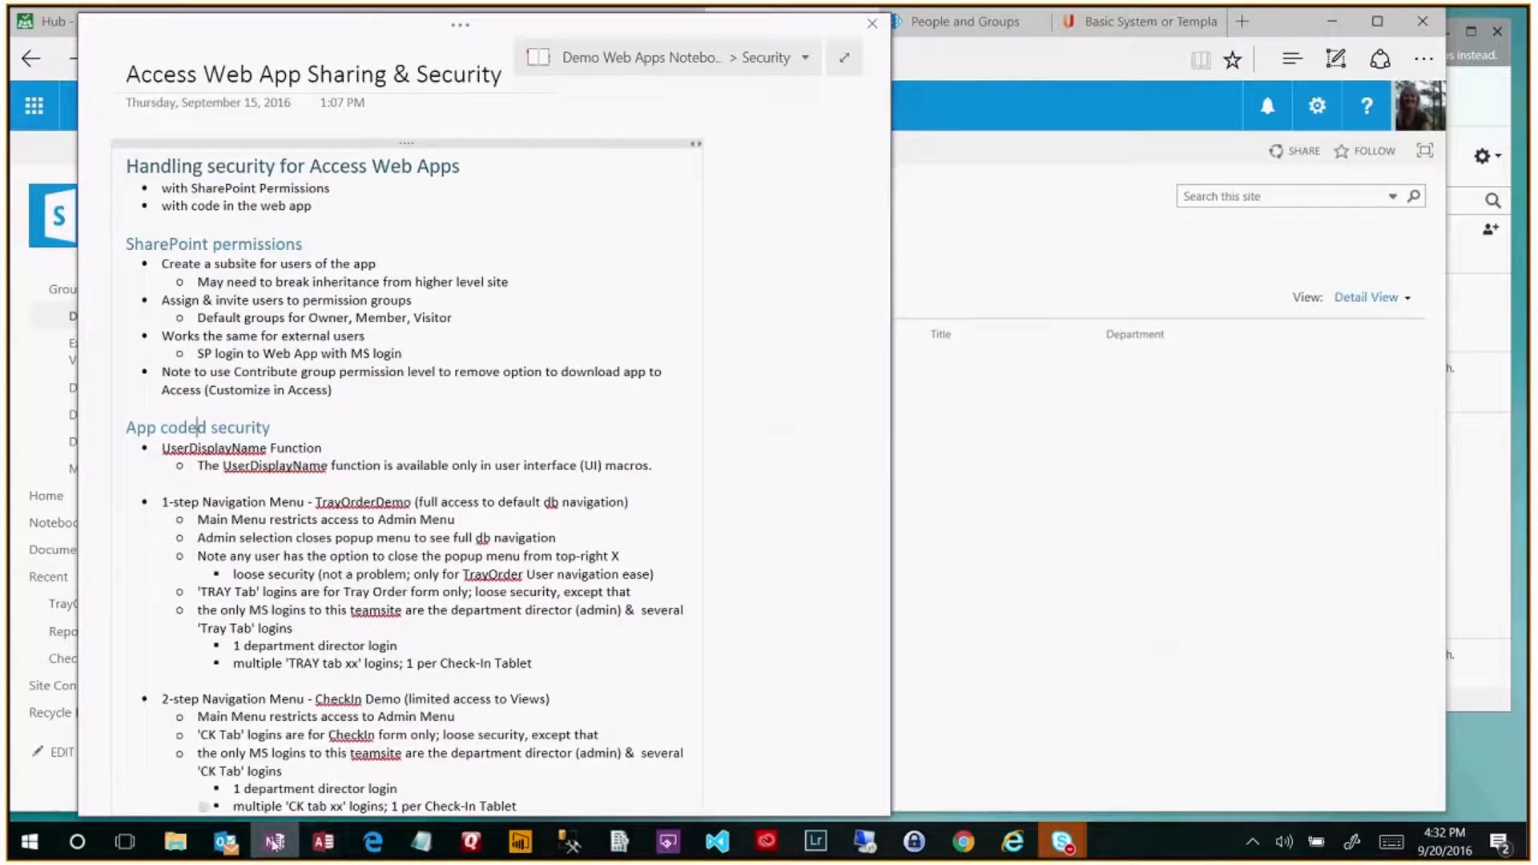
click(274, 841)
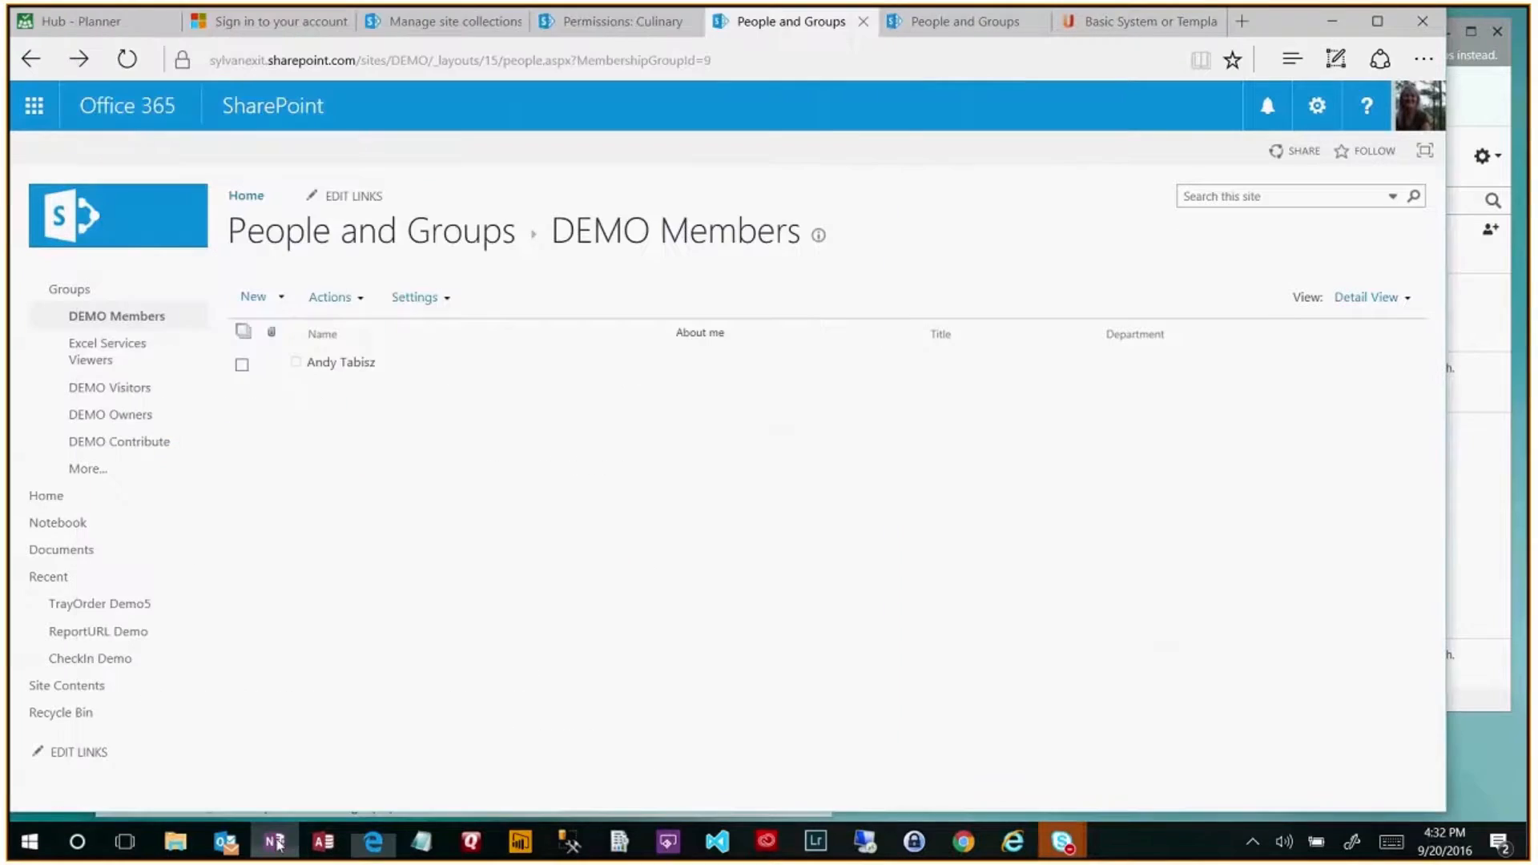
click(102, 603)
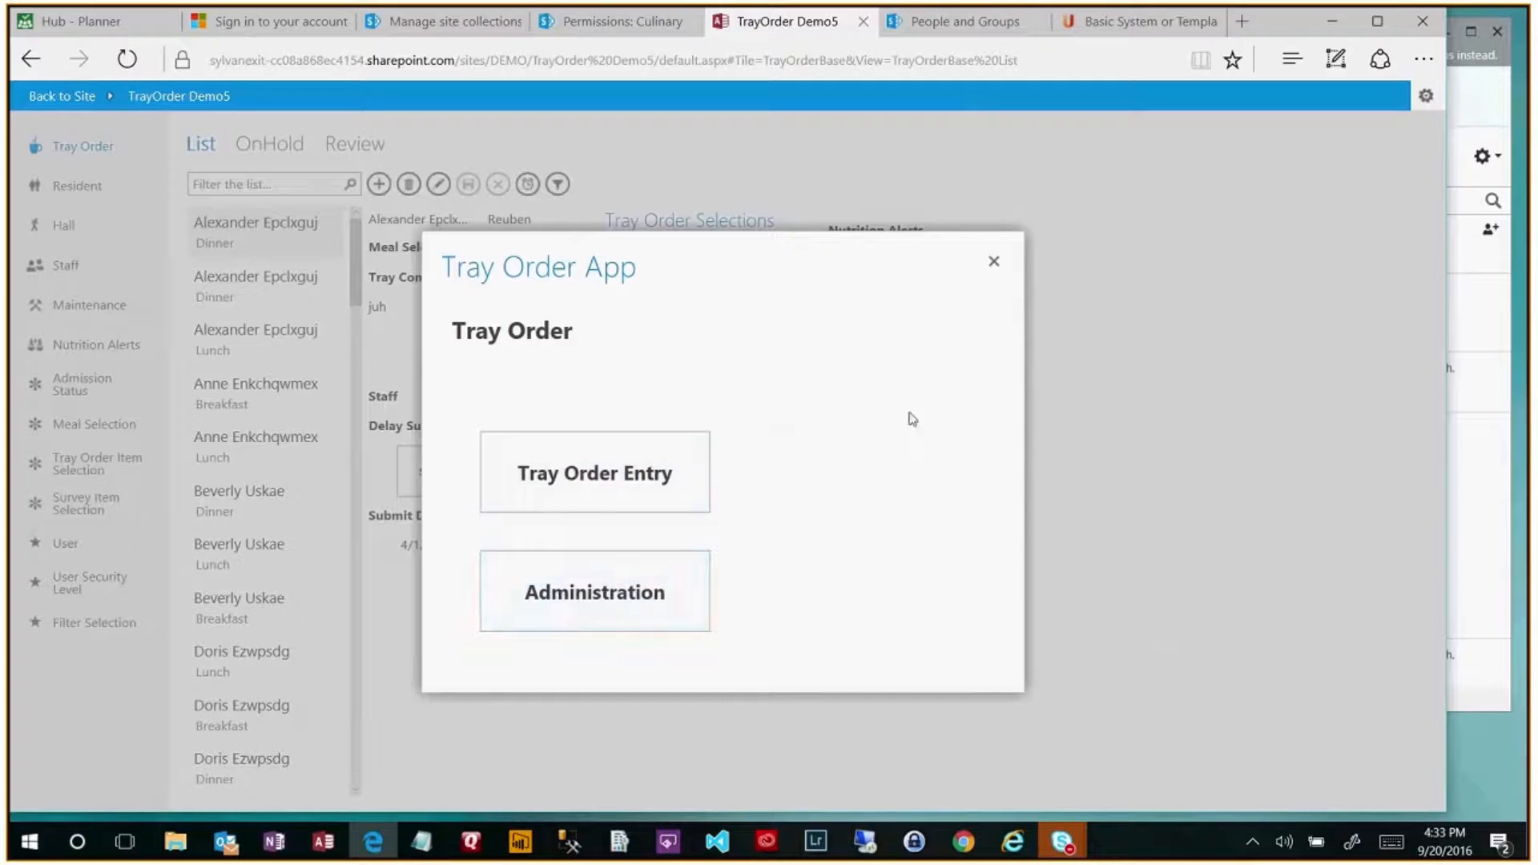
- Reload TrayOrder Demo5 to bring its menu popup back, then choose Tray Order Entry
click(994, 265)
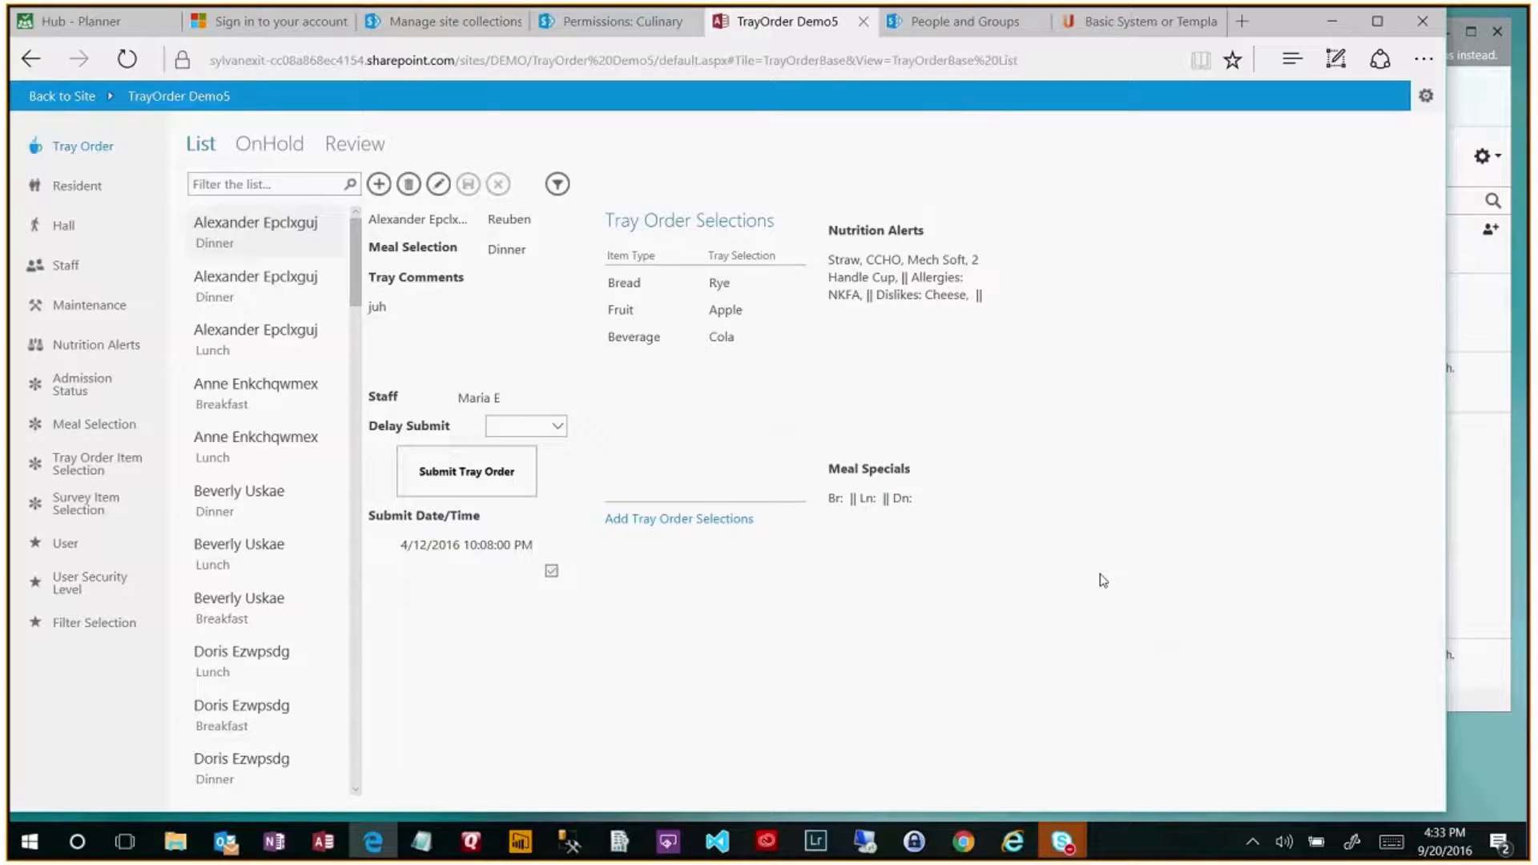
click(138, 63)
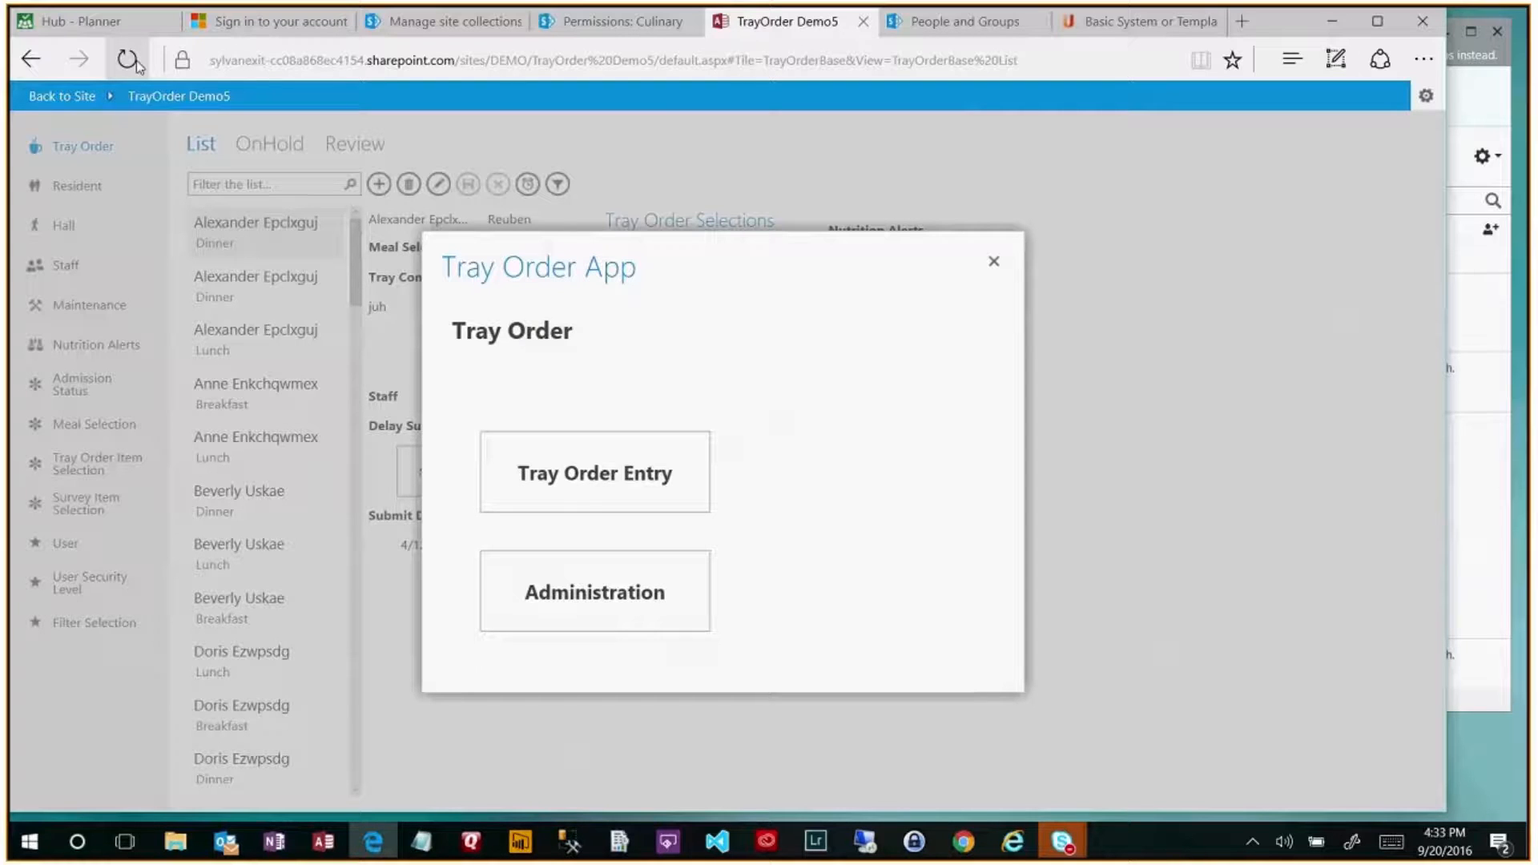
click(609, 473)
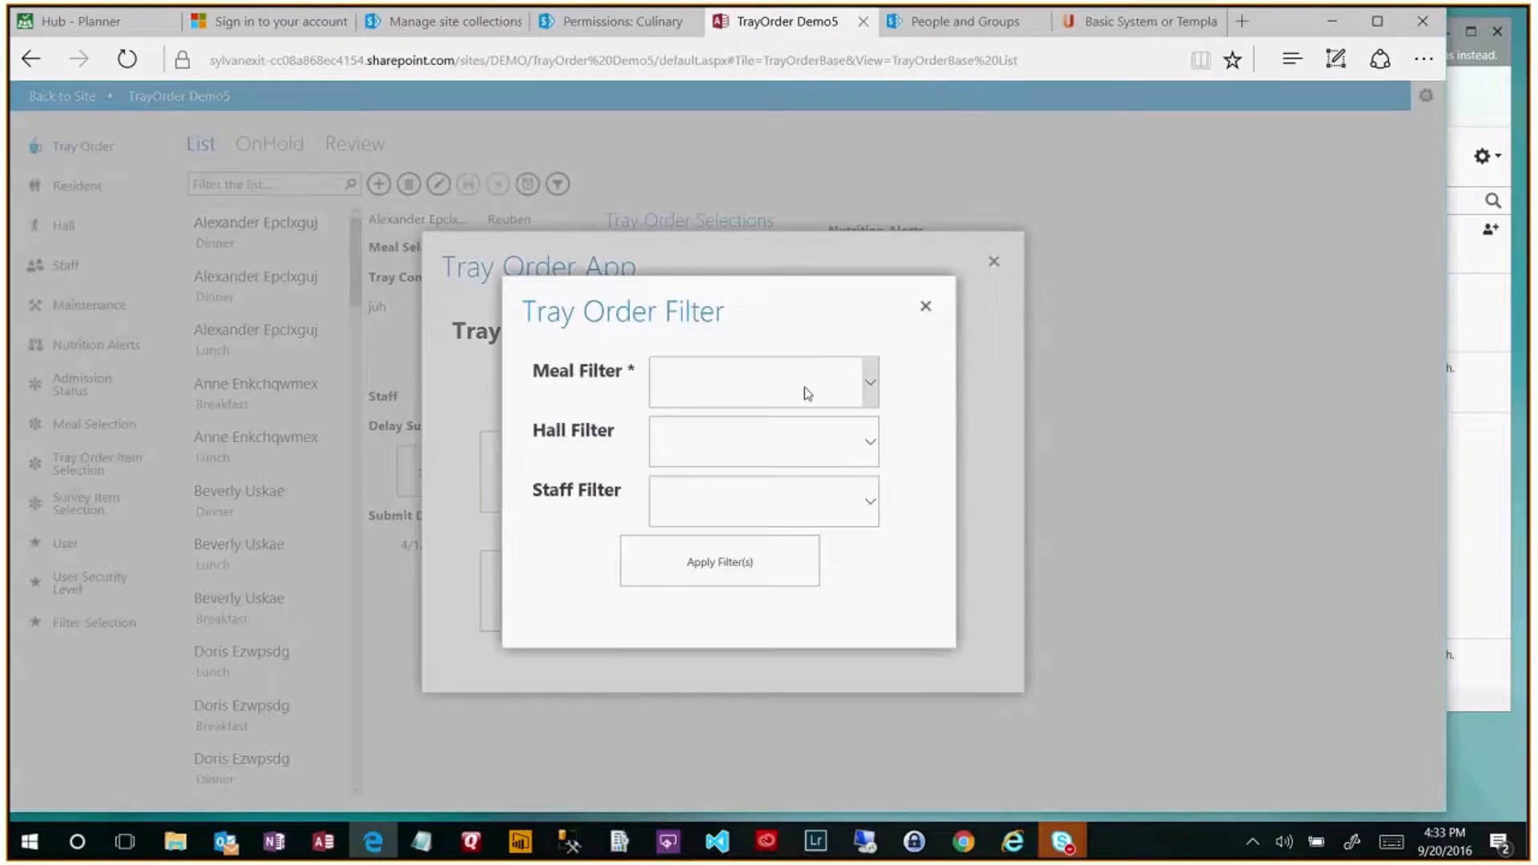
- Filter tray orders to meal Breakfast, hall Joseph and the first staff member
click(805, 391)
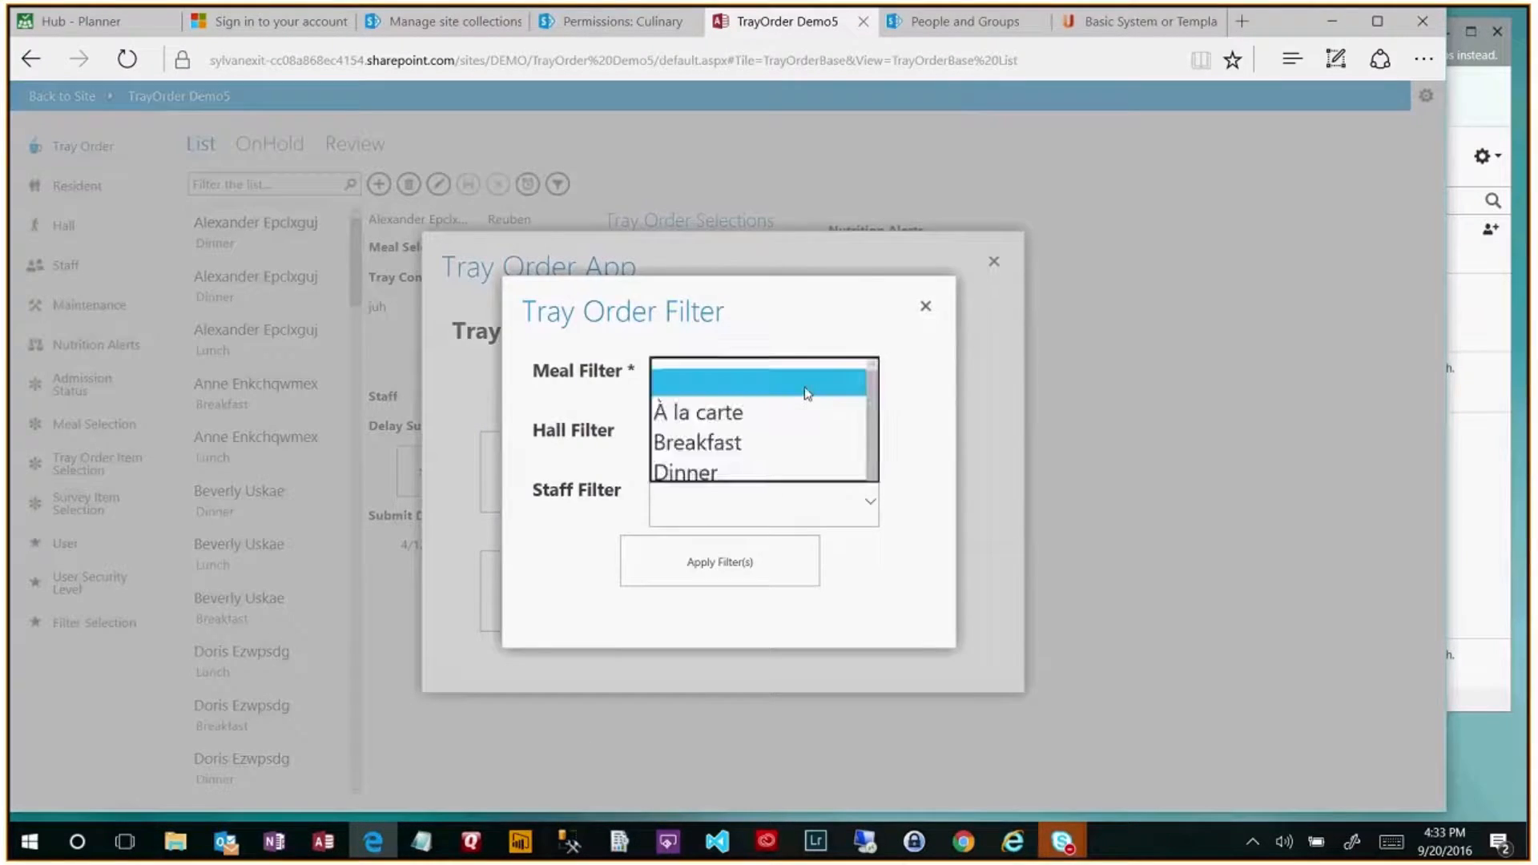
click(738, 445)
click(736, 444)
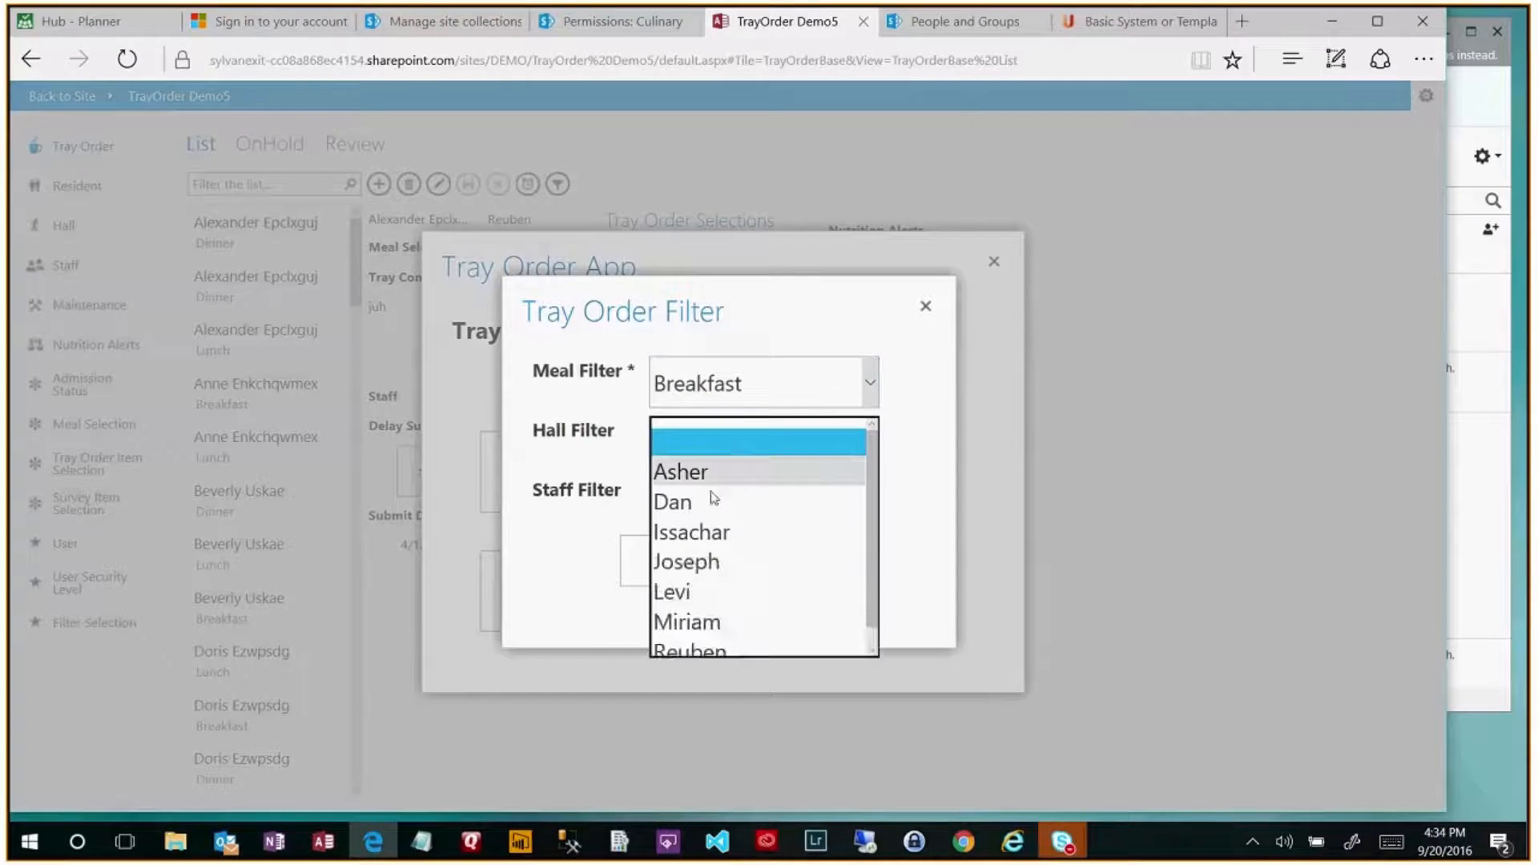
click(742, 506)
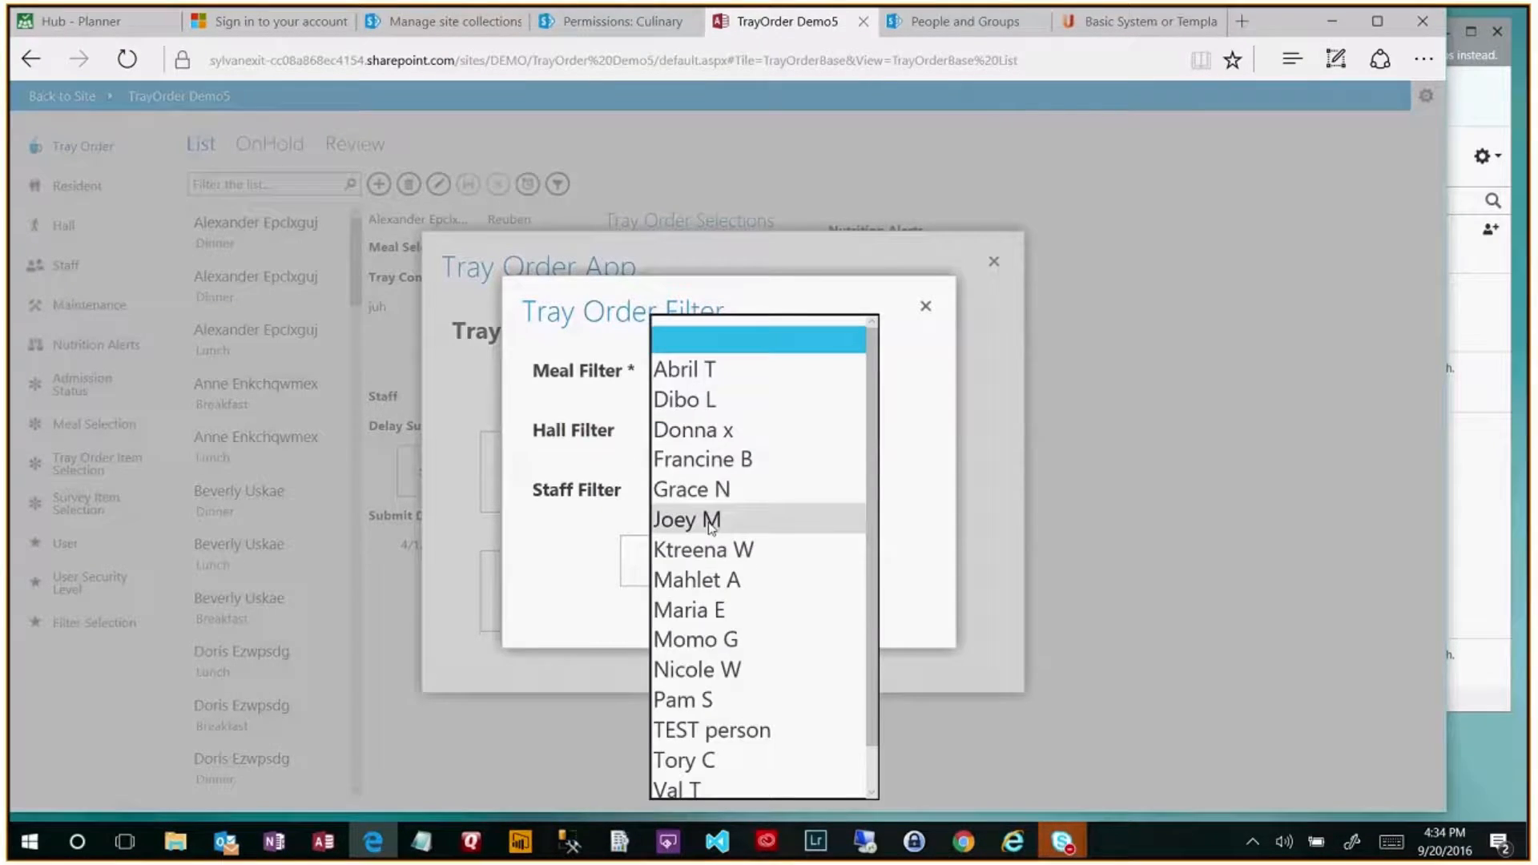
click(697, 370)
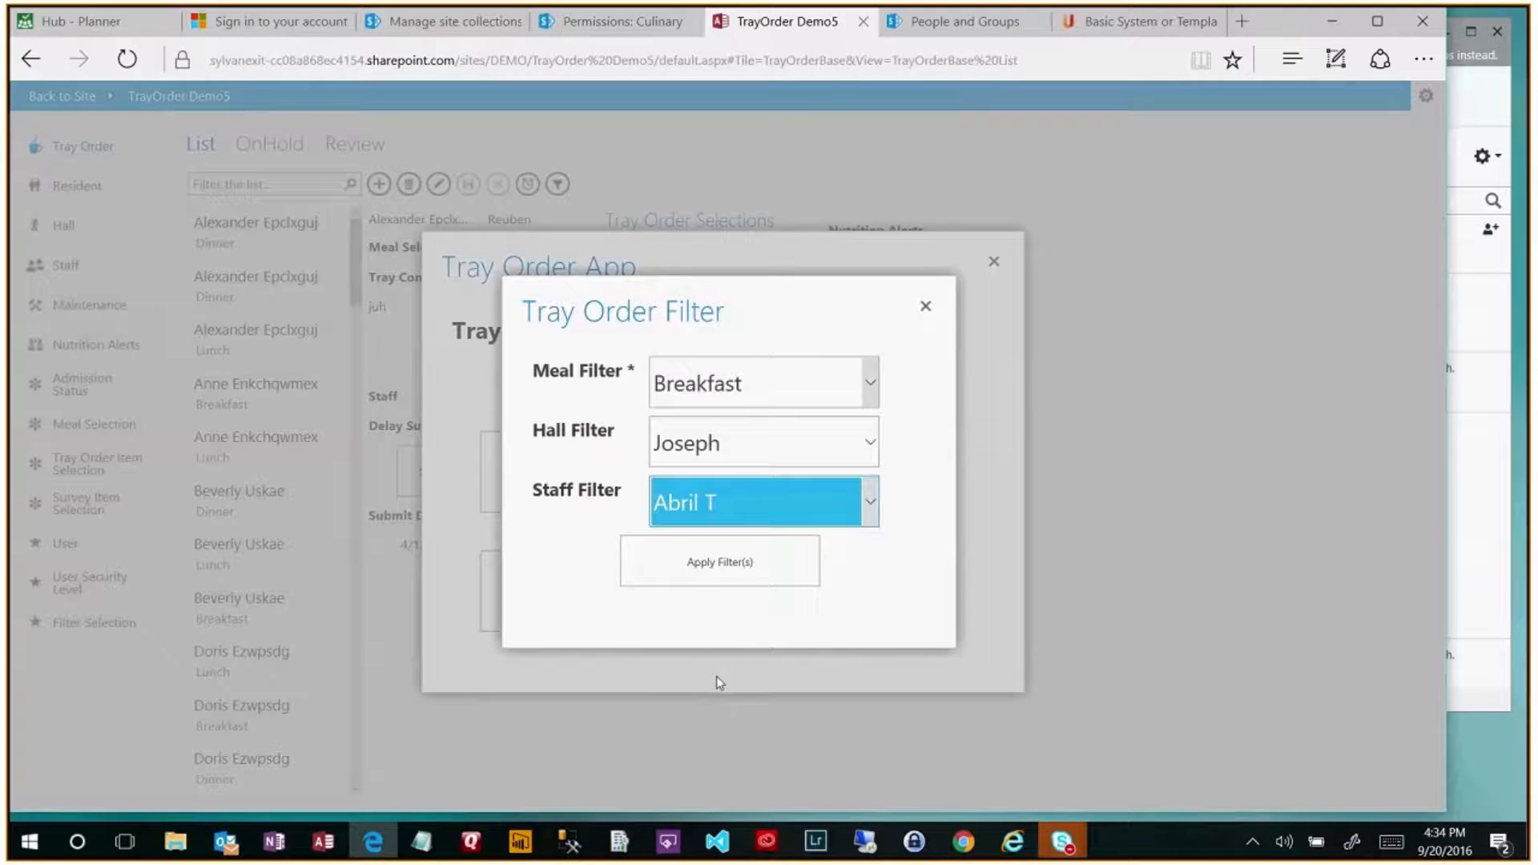
click(748, 565)
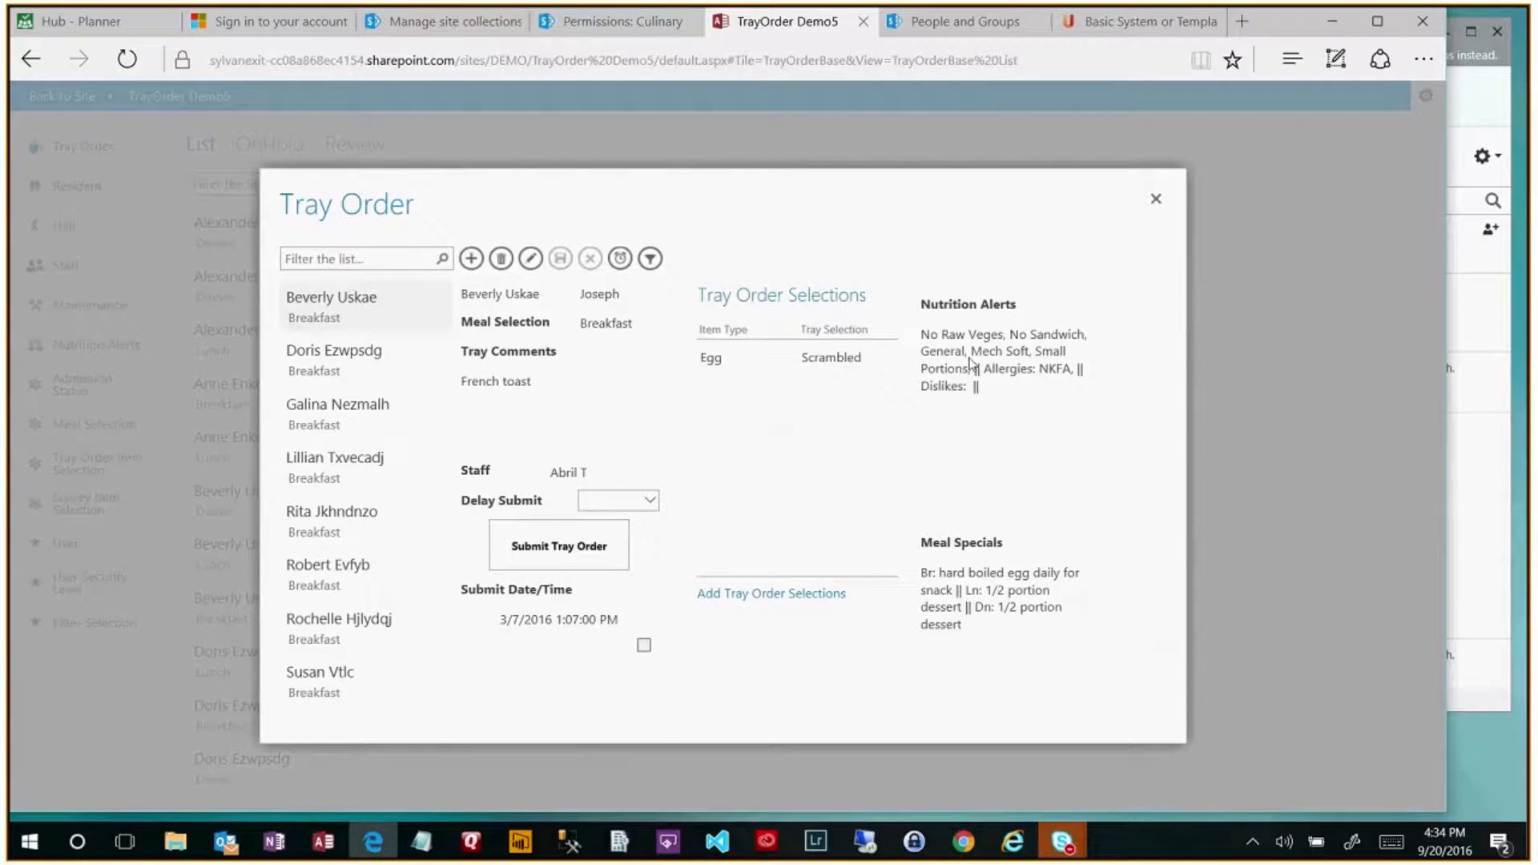
- Close the filter popups, try Administration, then bring up the TrayOrder Demo5 database in Access
click(1157, 200)
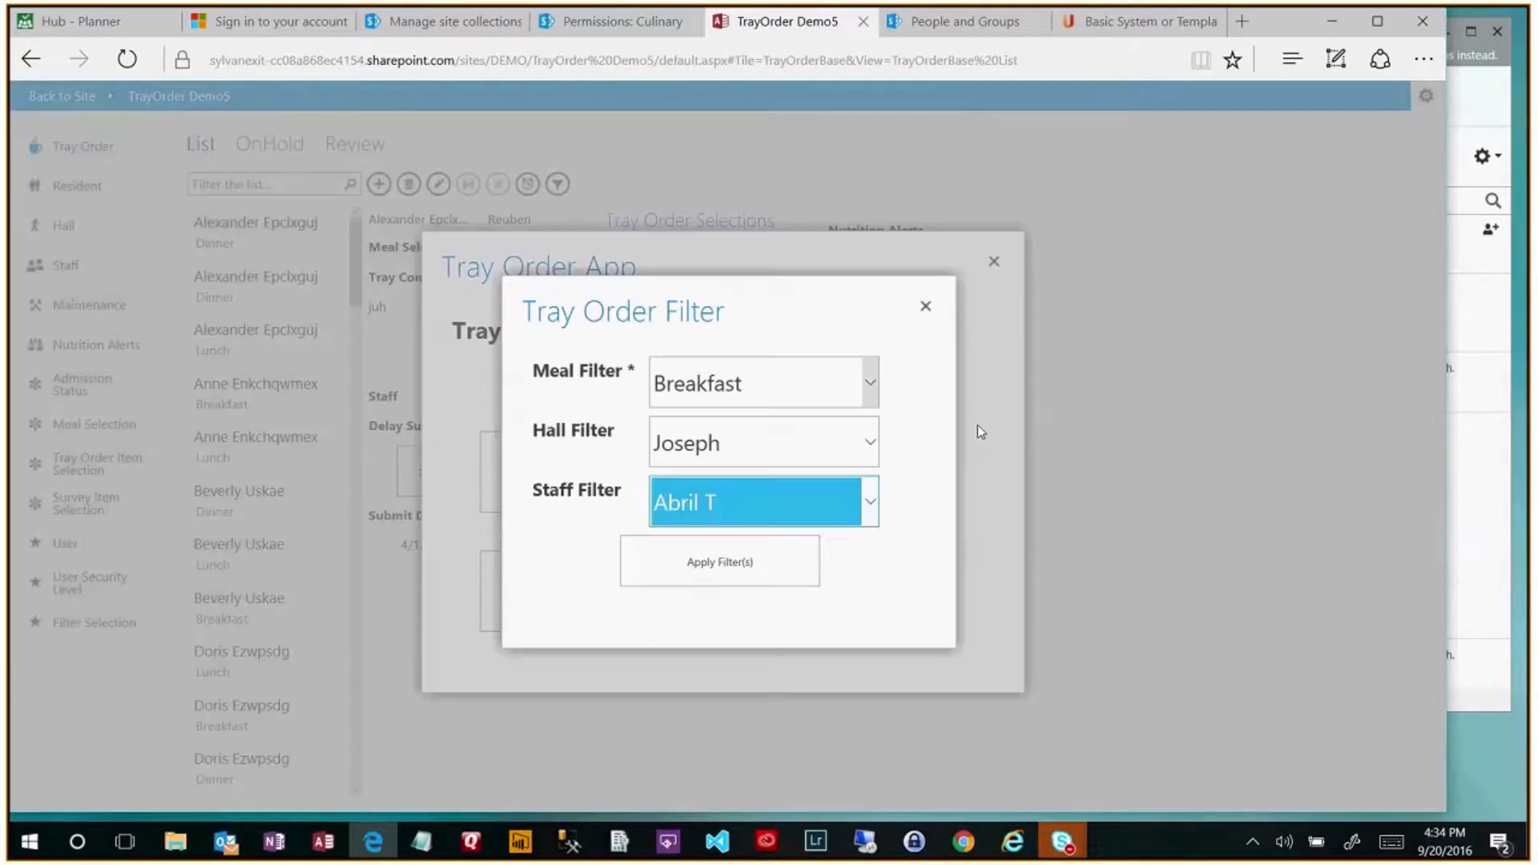
click(928, 308)
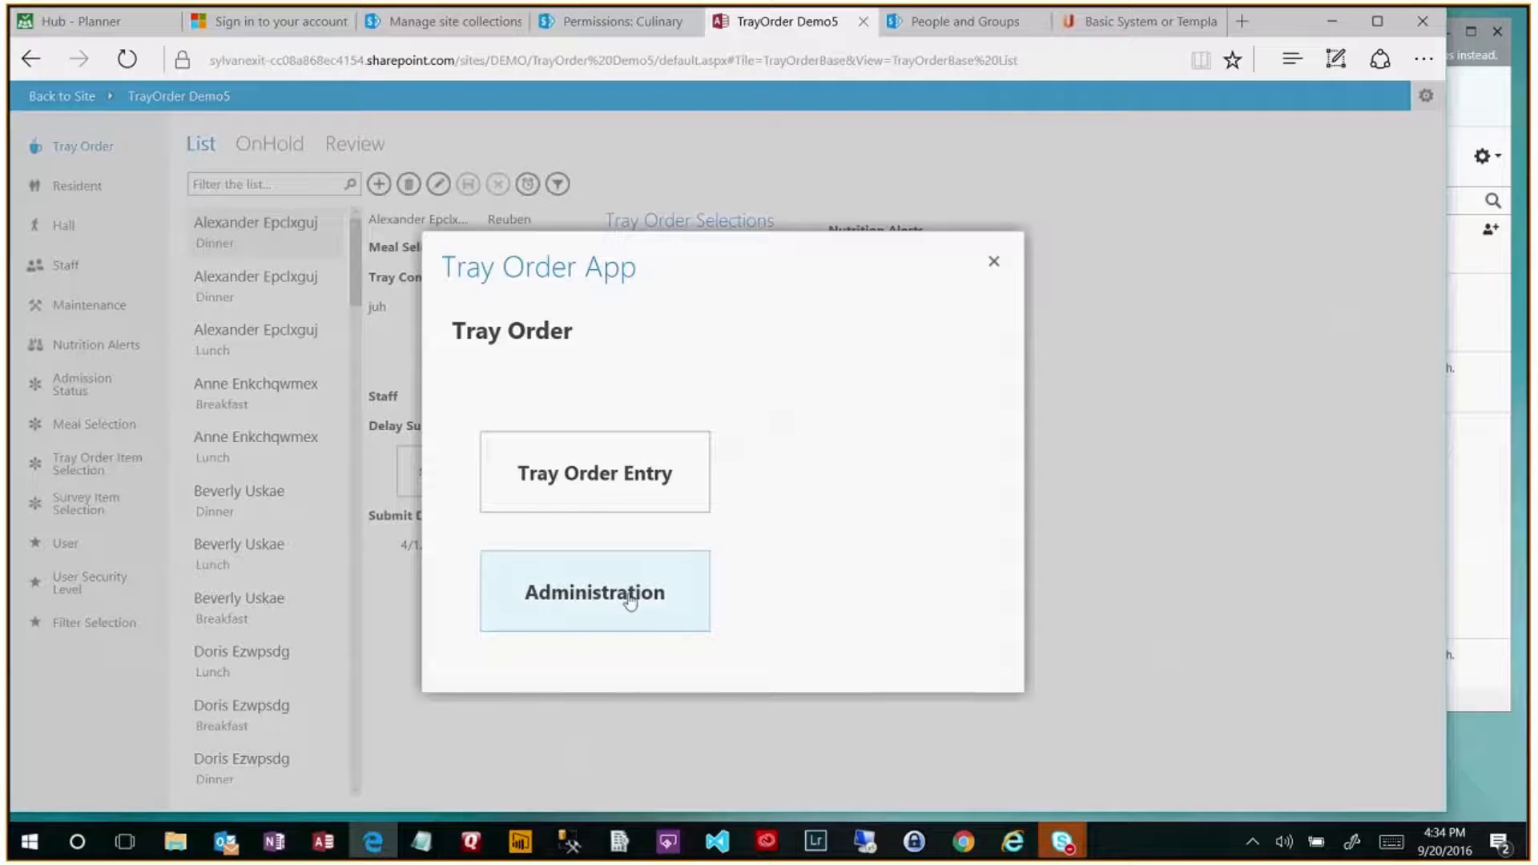
click(631, 601)
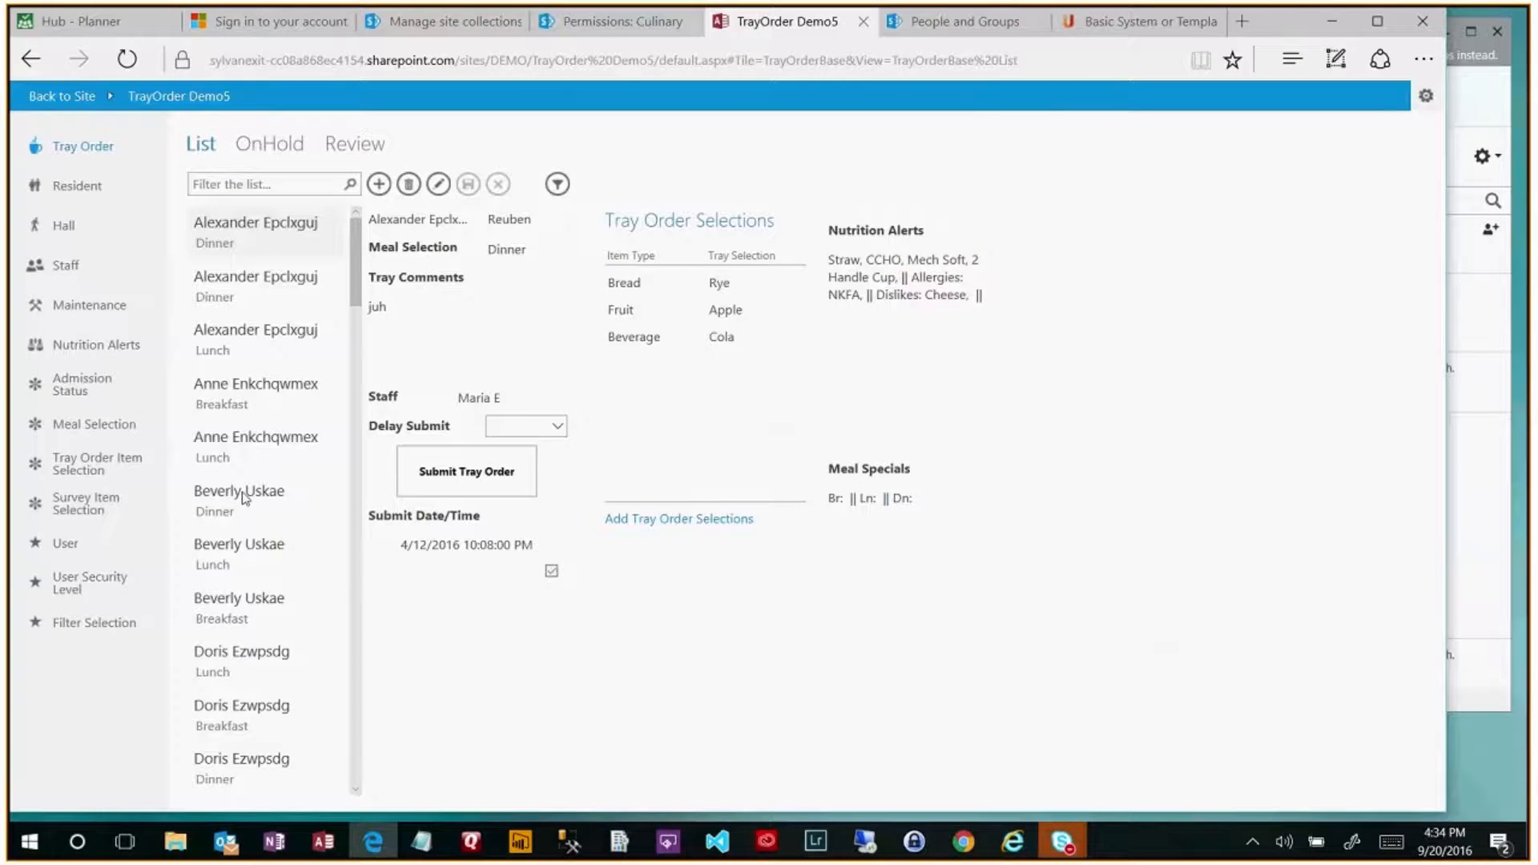
click(326, 841)
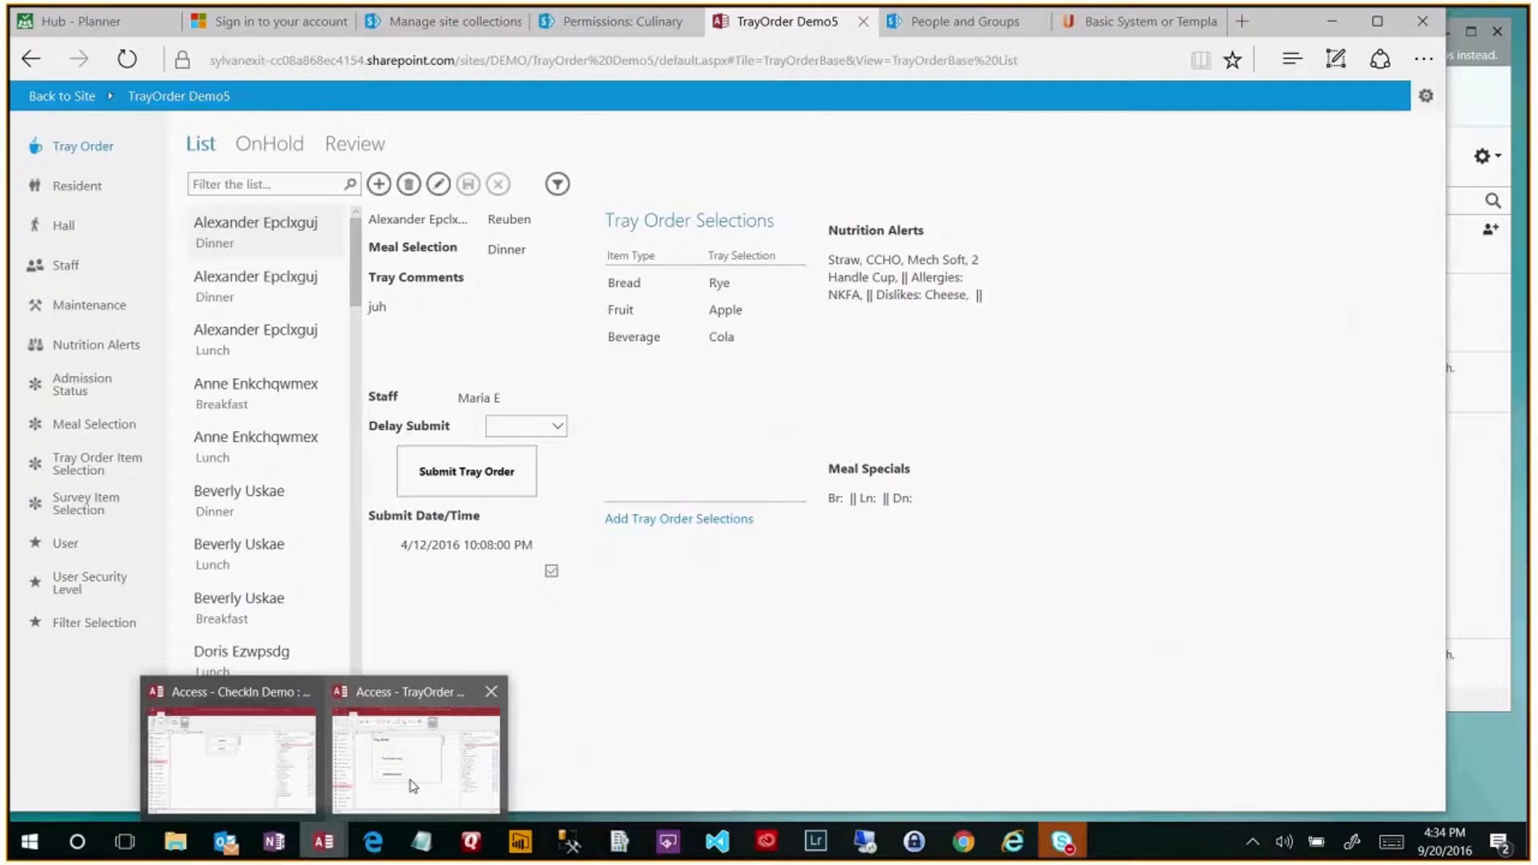
click(412, 787)
- Inspect the Tray Order Entry button's On Click macro in PopupMain design view
click(523, 407)
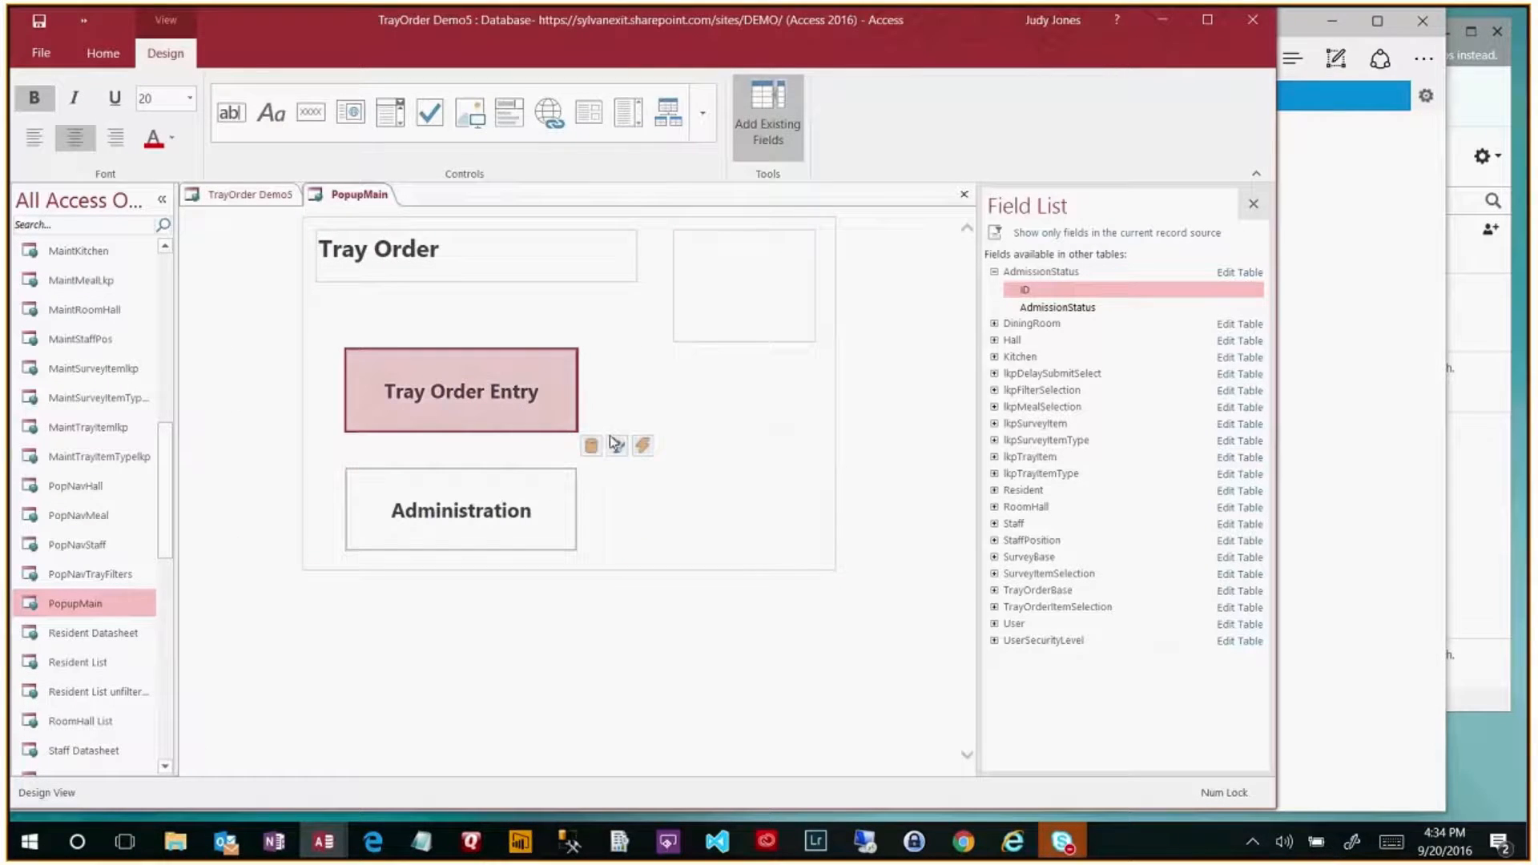
click(644, 447)
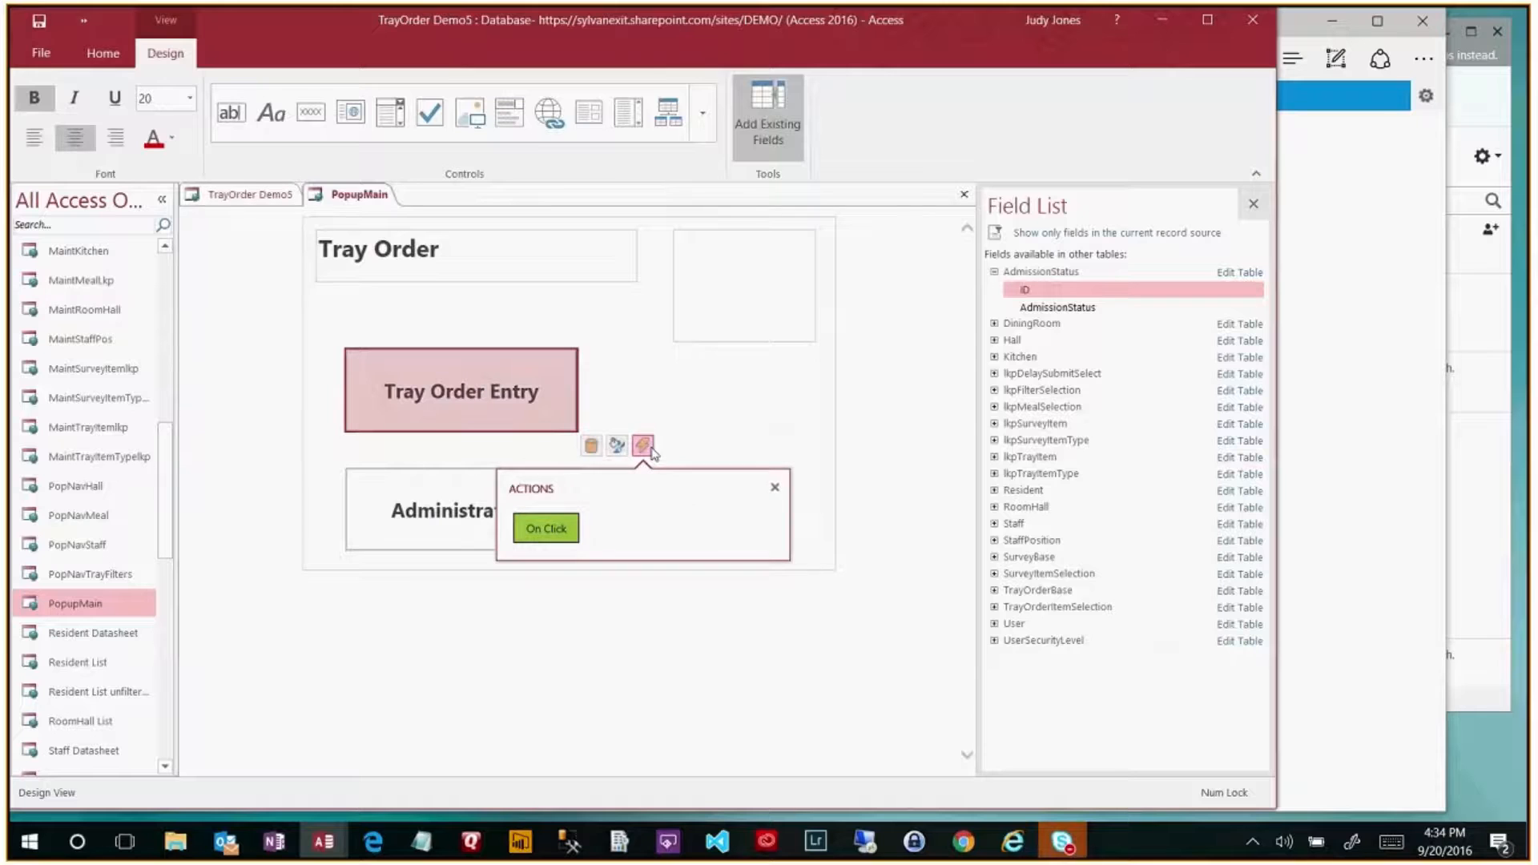
click(570, 528)
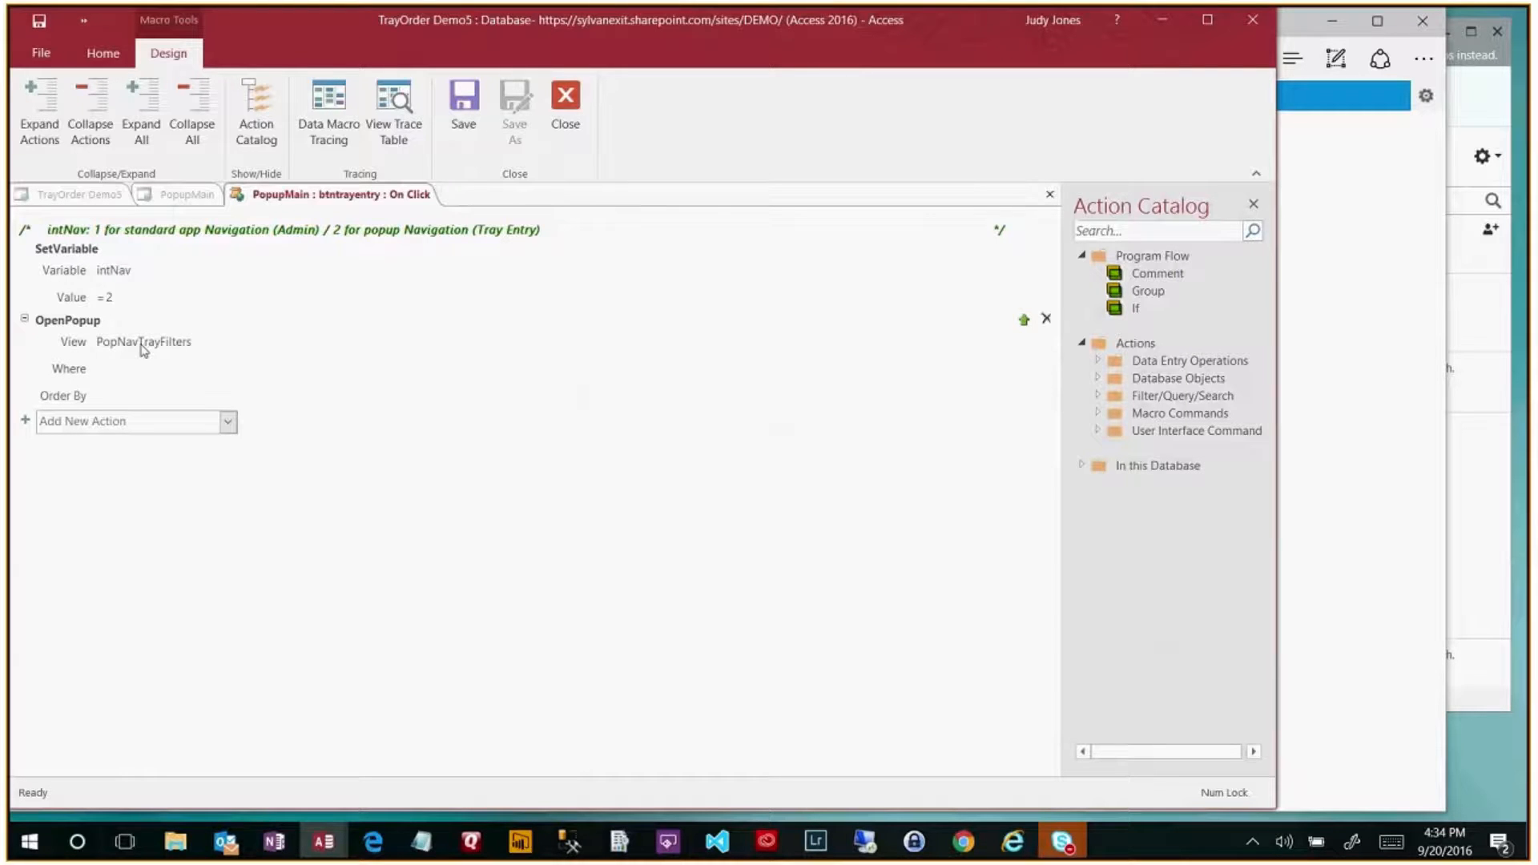
click(1050, 194)
- Review the Administration button's On Click macro and its 'Requires Admin Security level' check
click(377, 521)
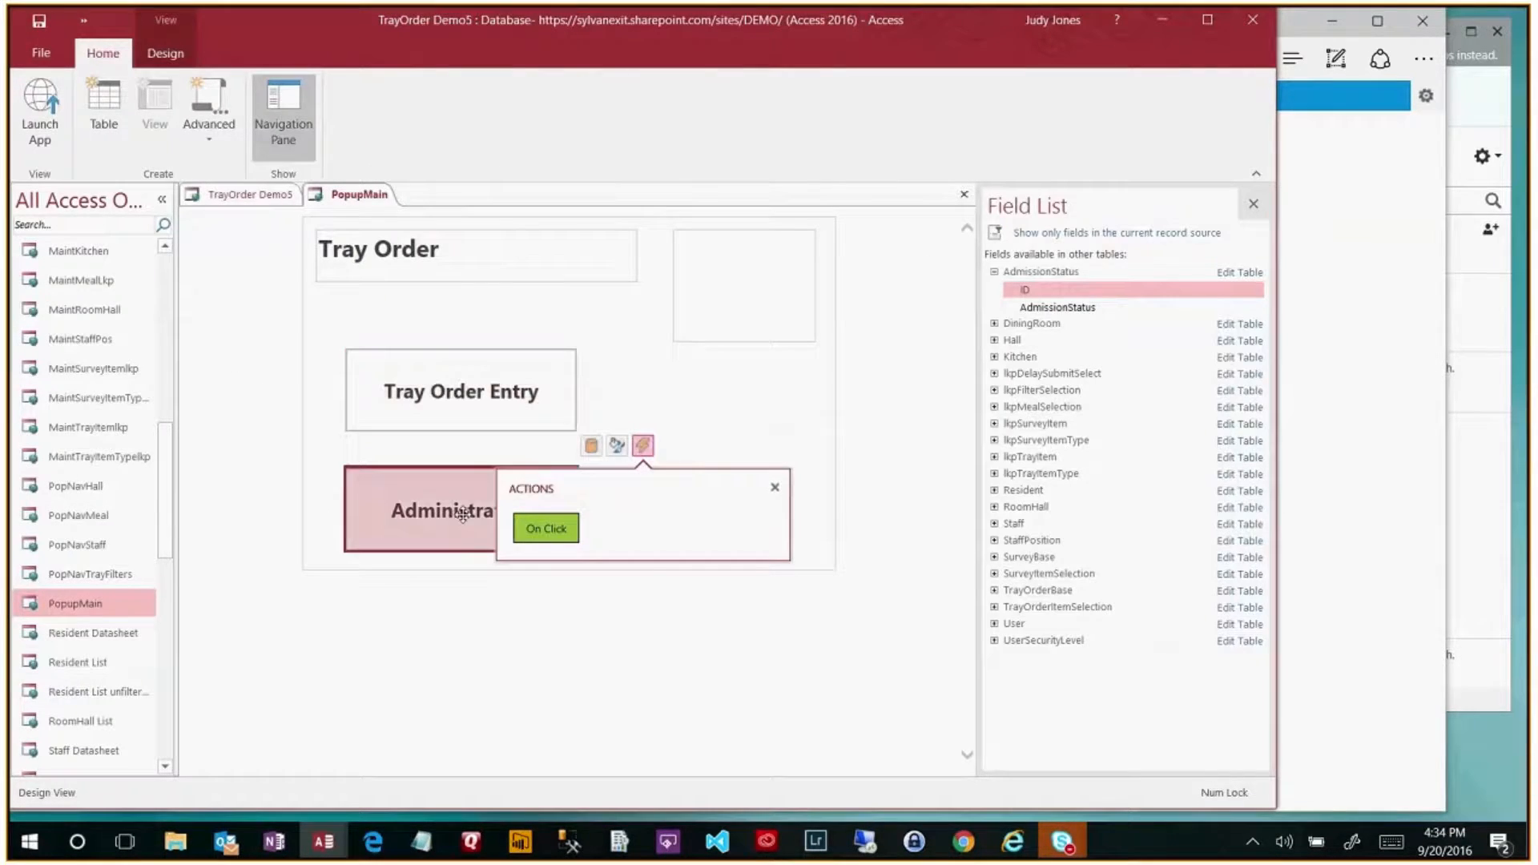
click(642, 564)
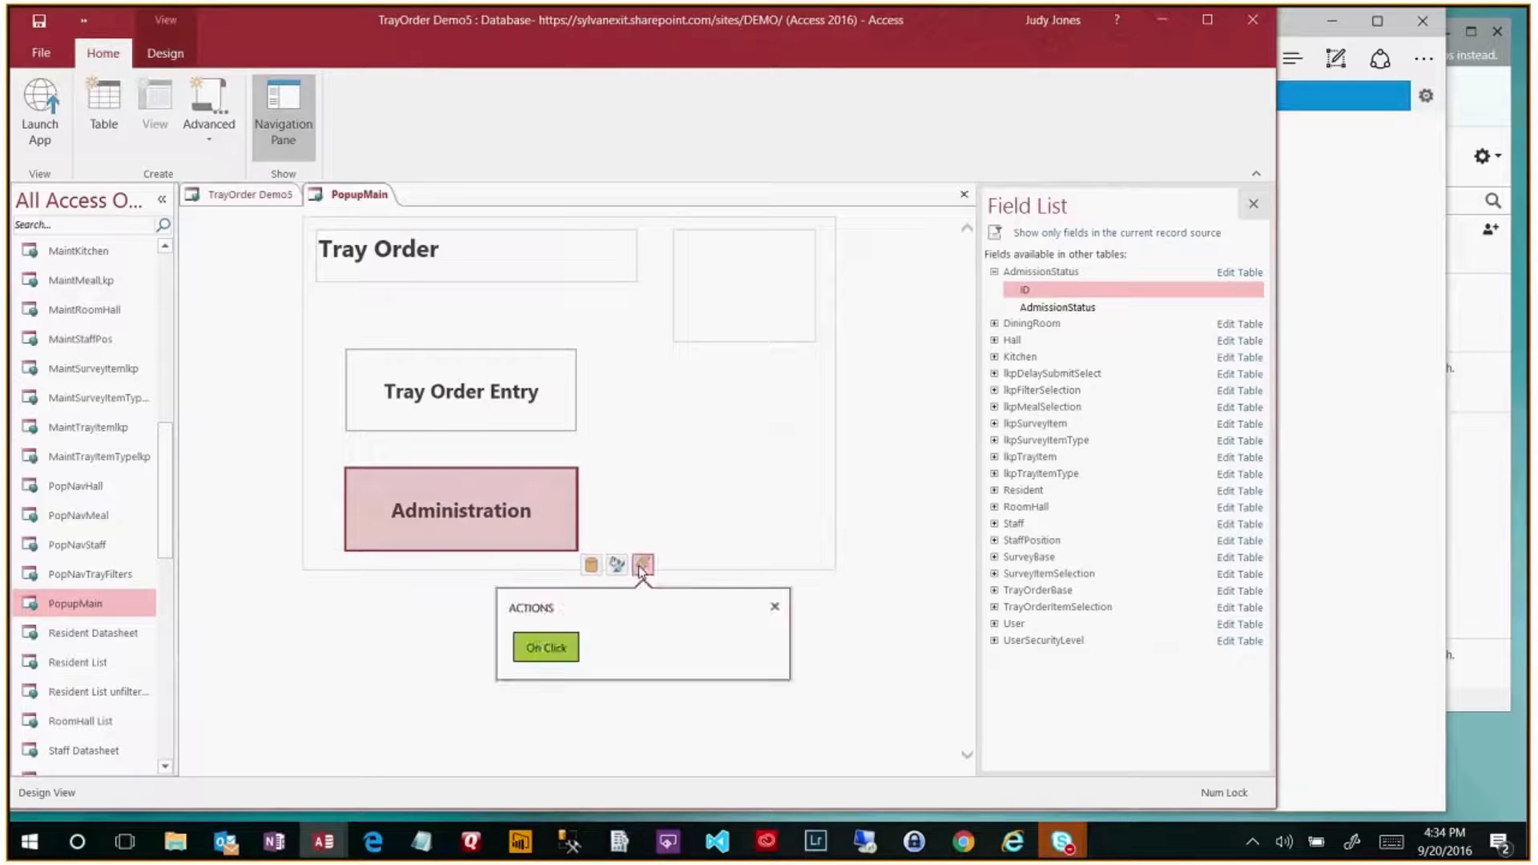
click(558, 645)
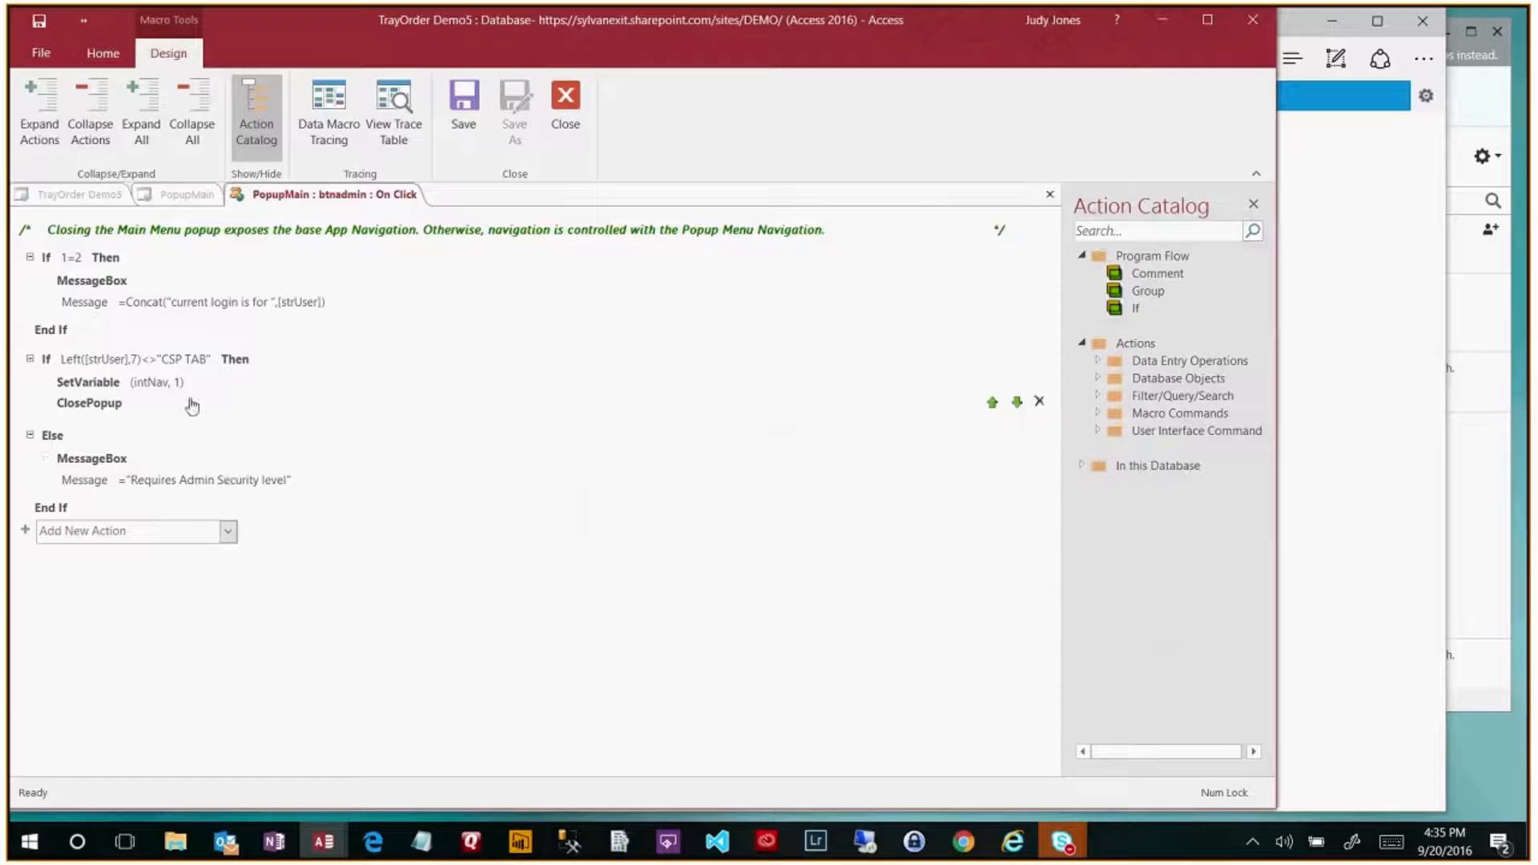
mouse_move(213, 401)
mouse_move(204, 375)
mouse_move(148, 486)
click(374, 842)
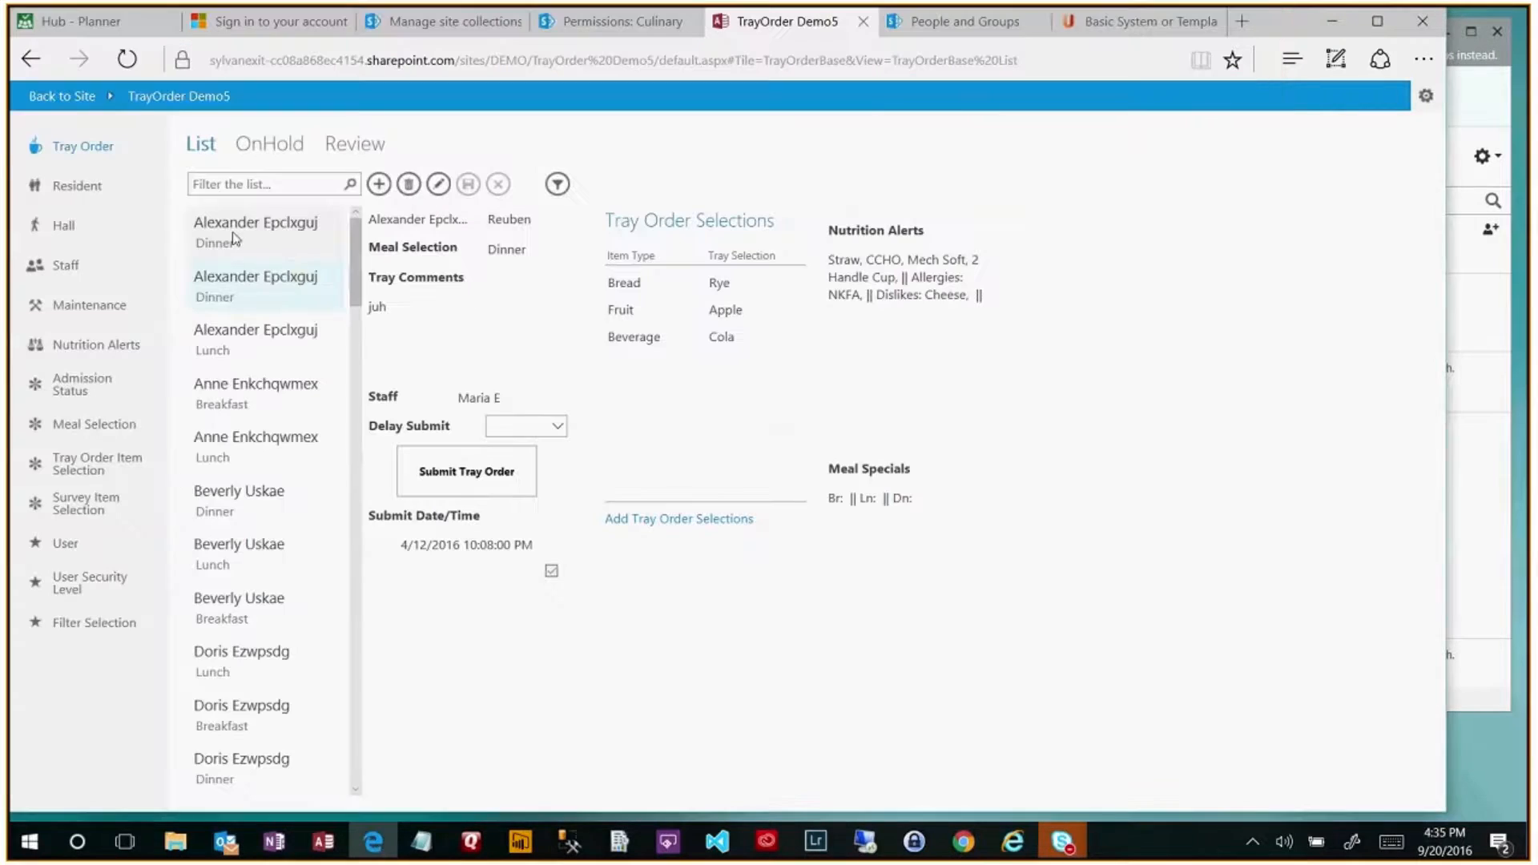
- Refresh the browser so TrayOrder Demo5 reopens with its Tray Order App menu
click(124, 60)
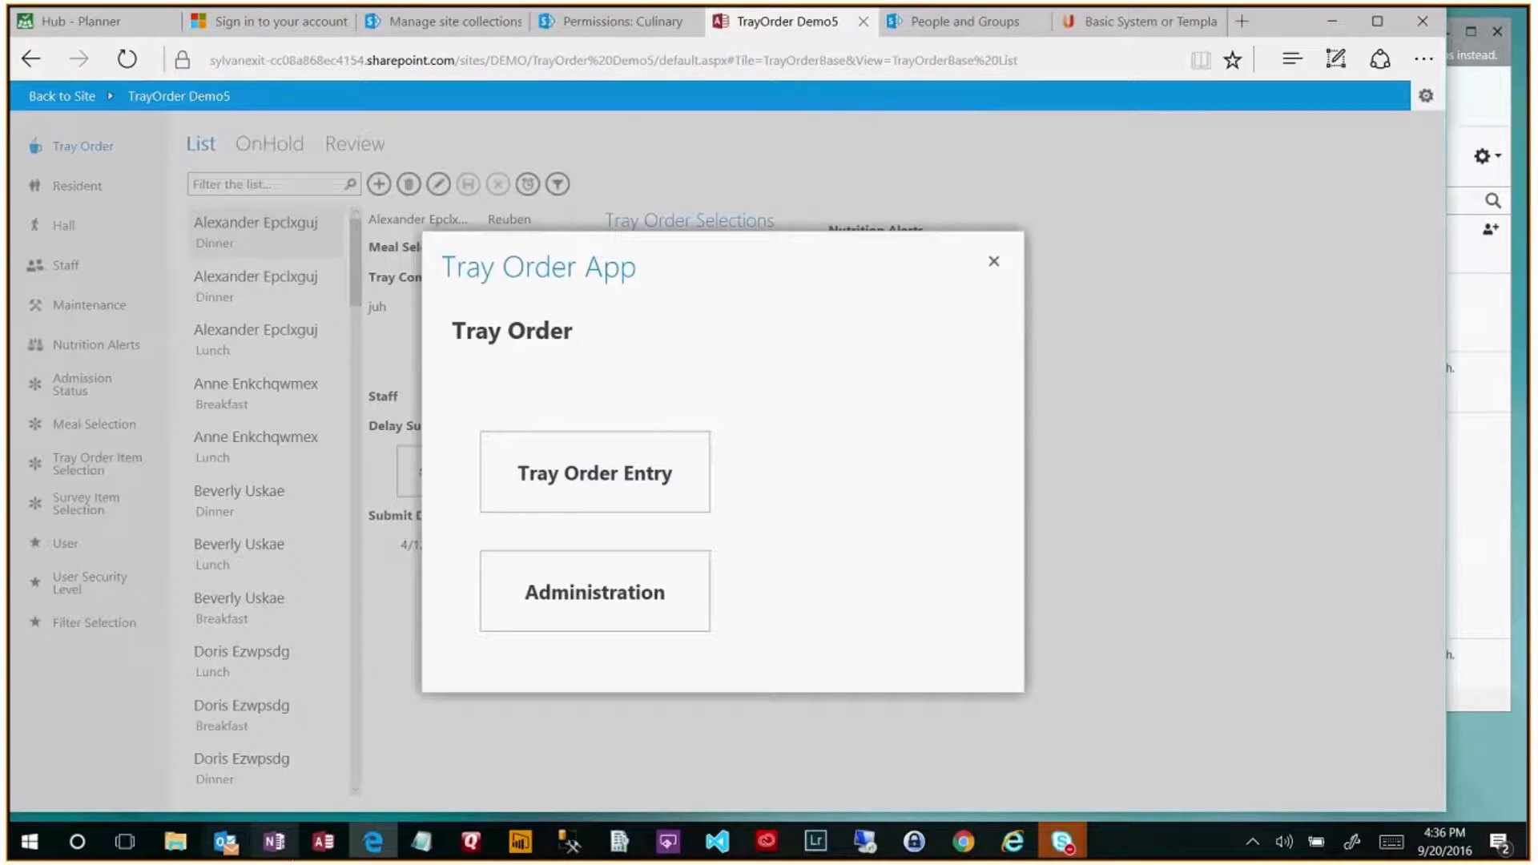
mouse_move(324, 841)
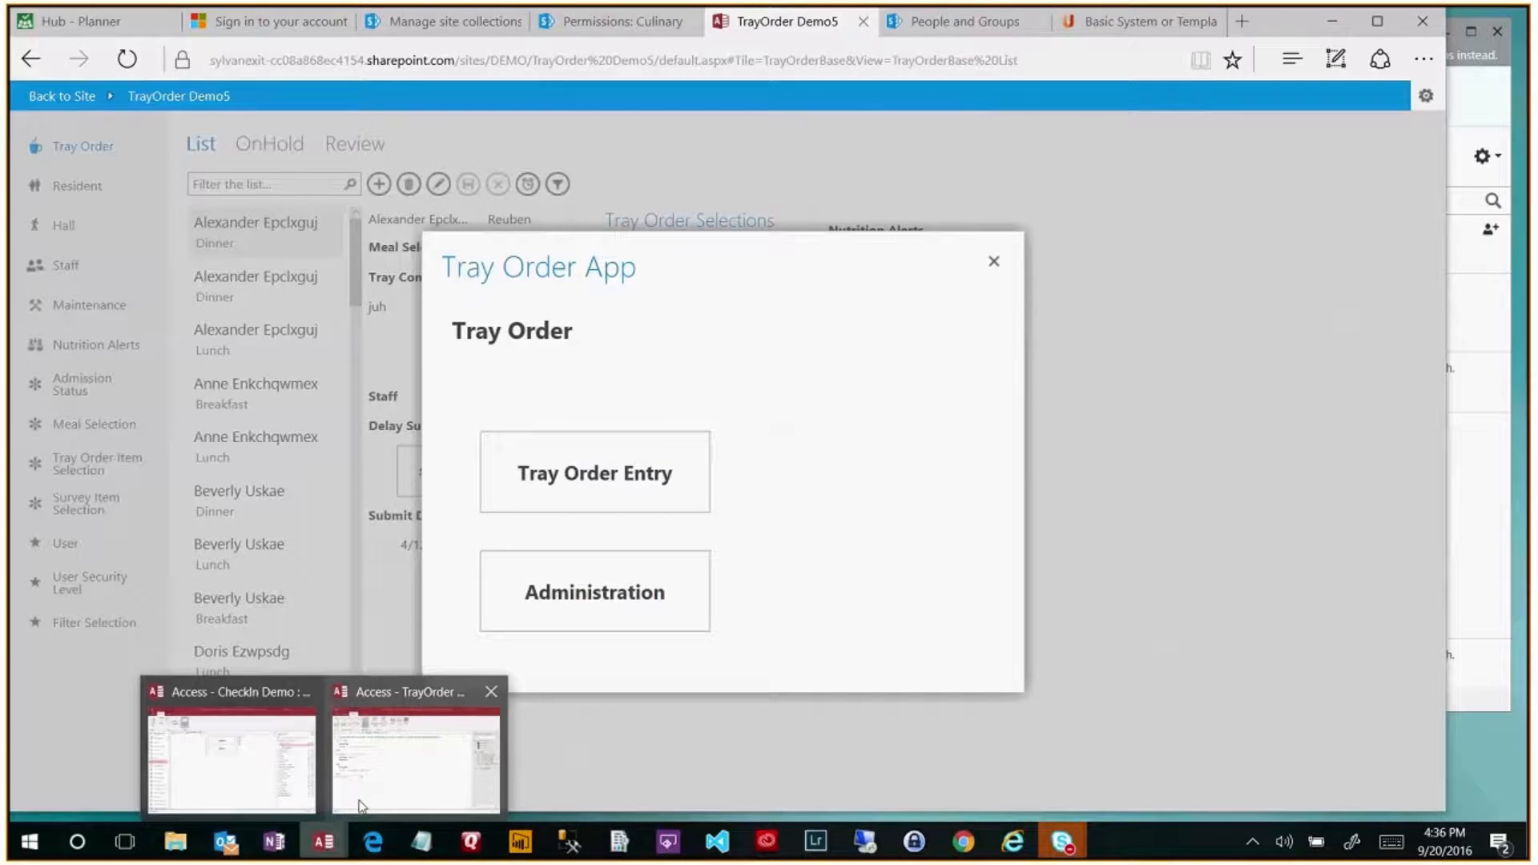
click(361, 805)
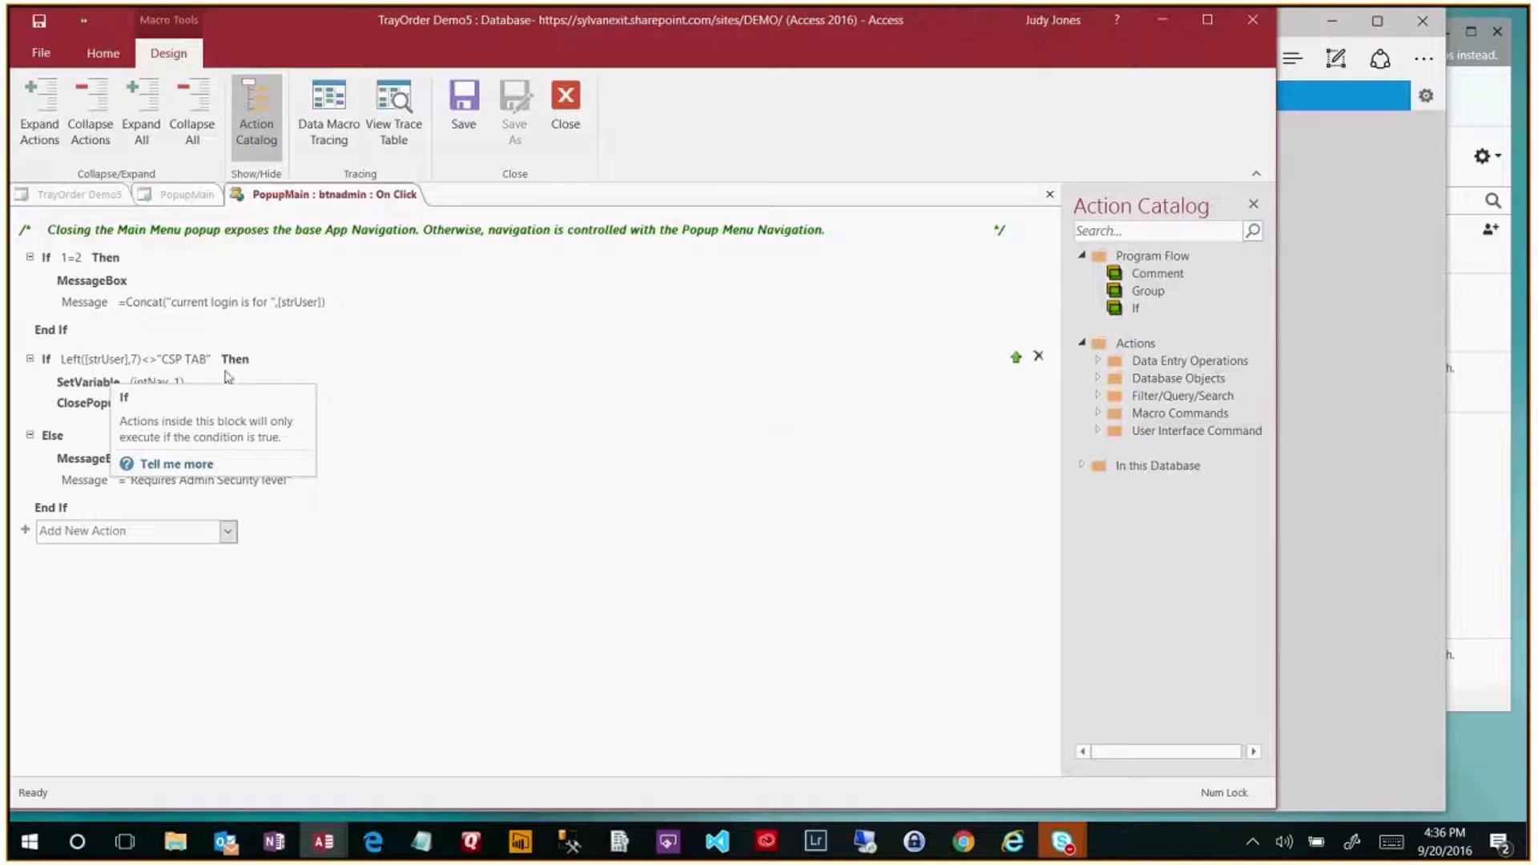
click(281, 378)
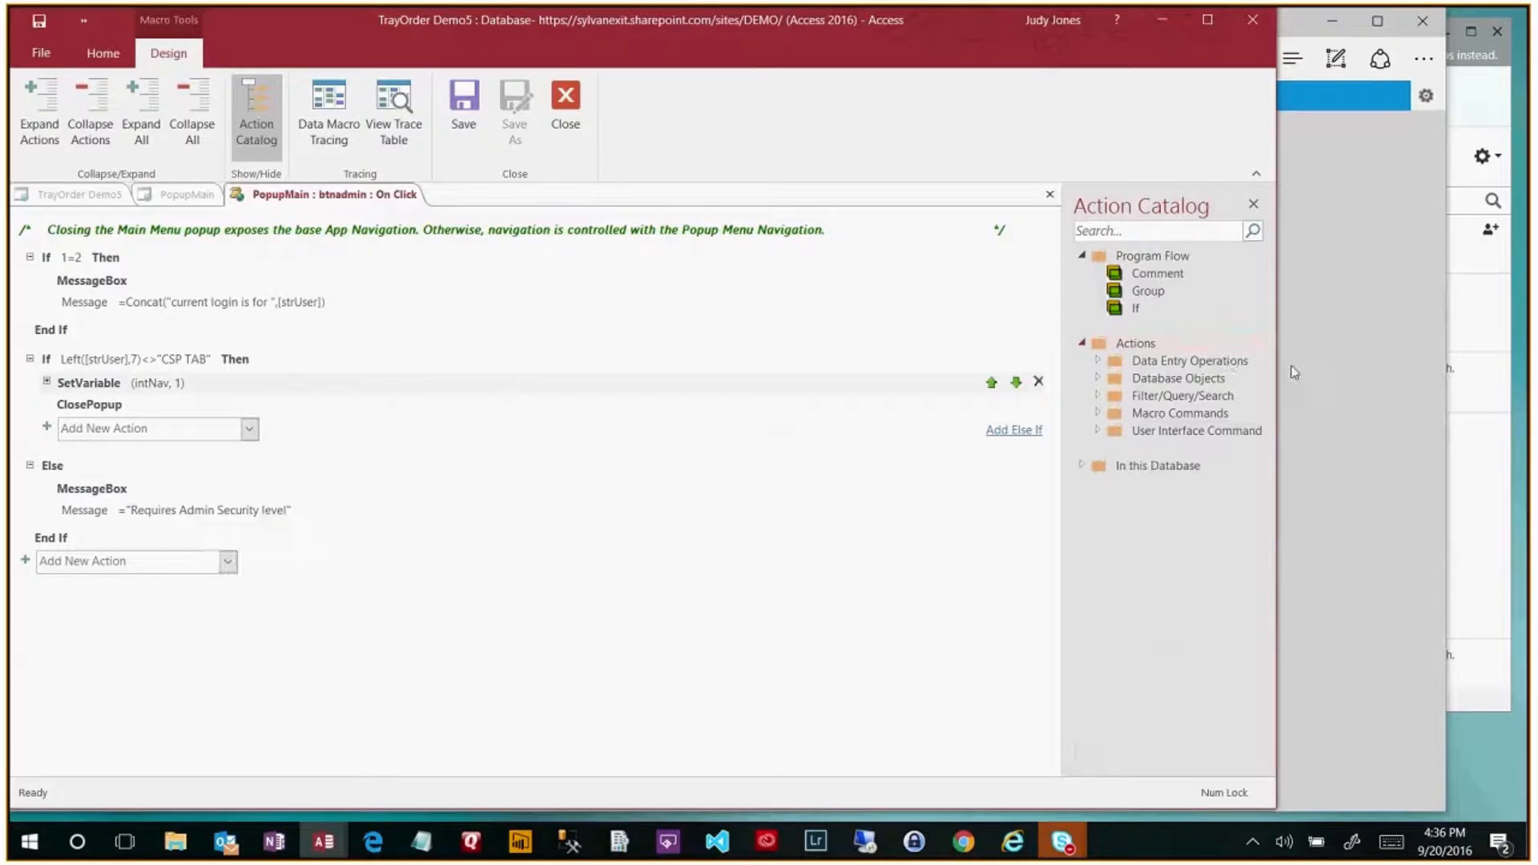
click(1338, 489)
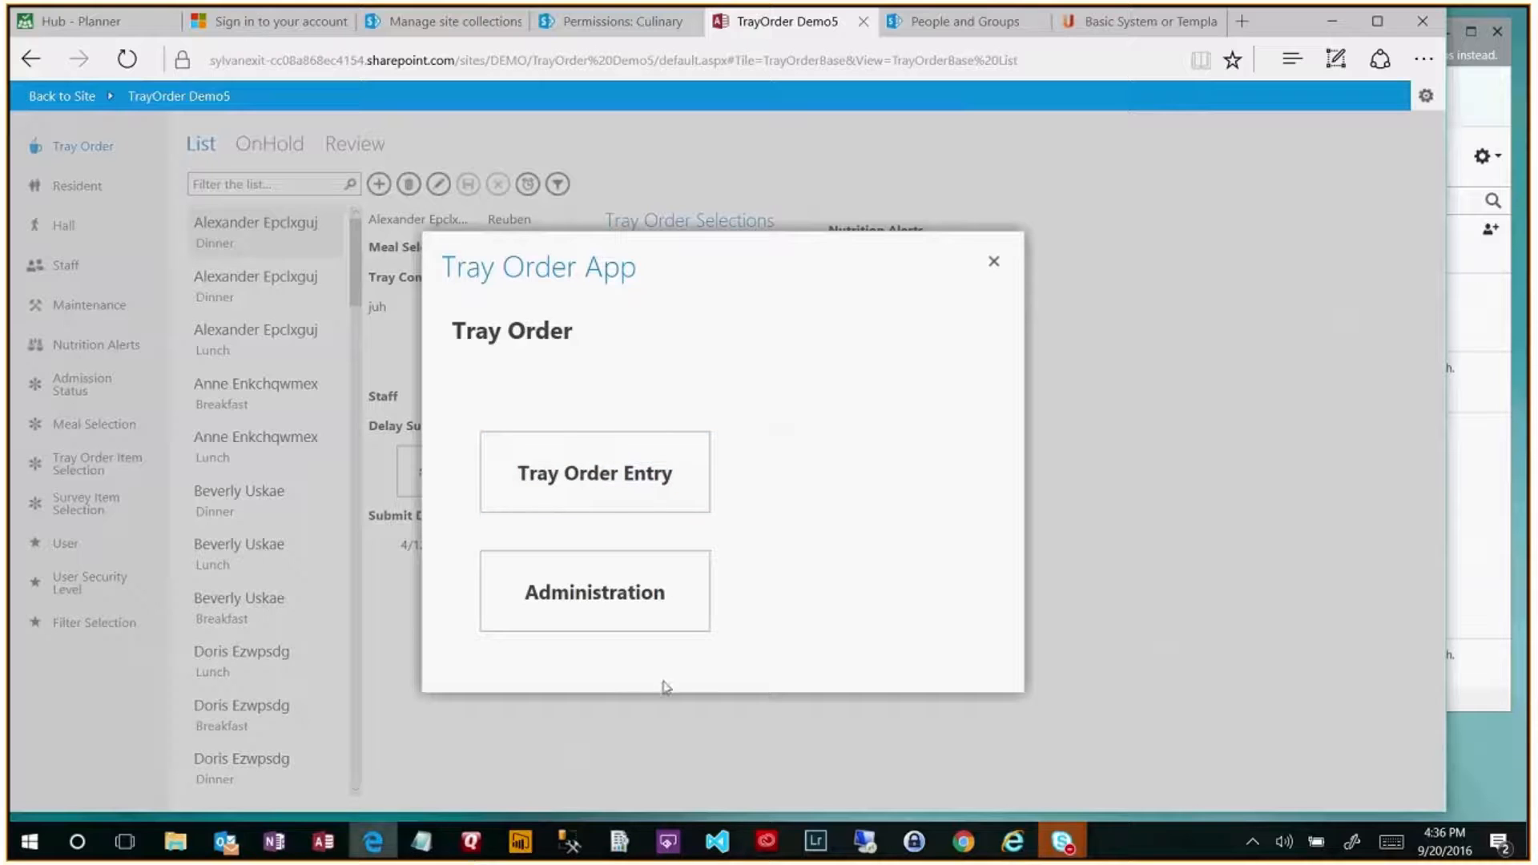
- Leave TrayOrder Demo5 for People and Groups and open the CheckIn Demo app
click(995, 267)
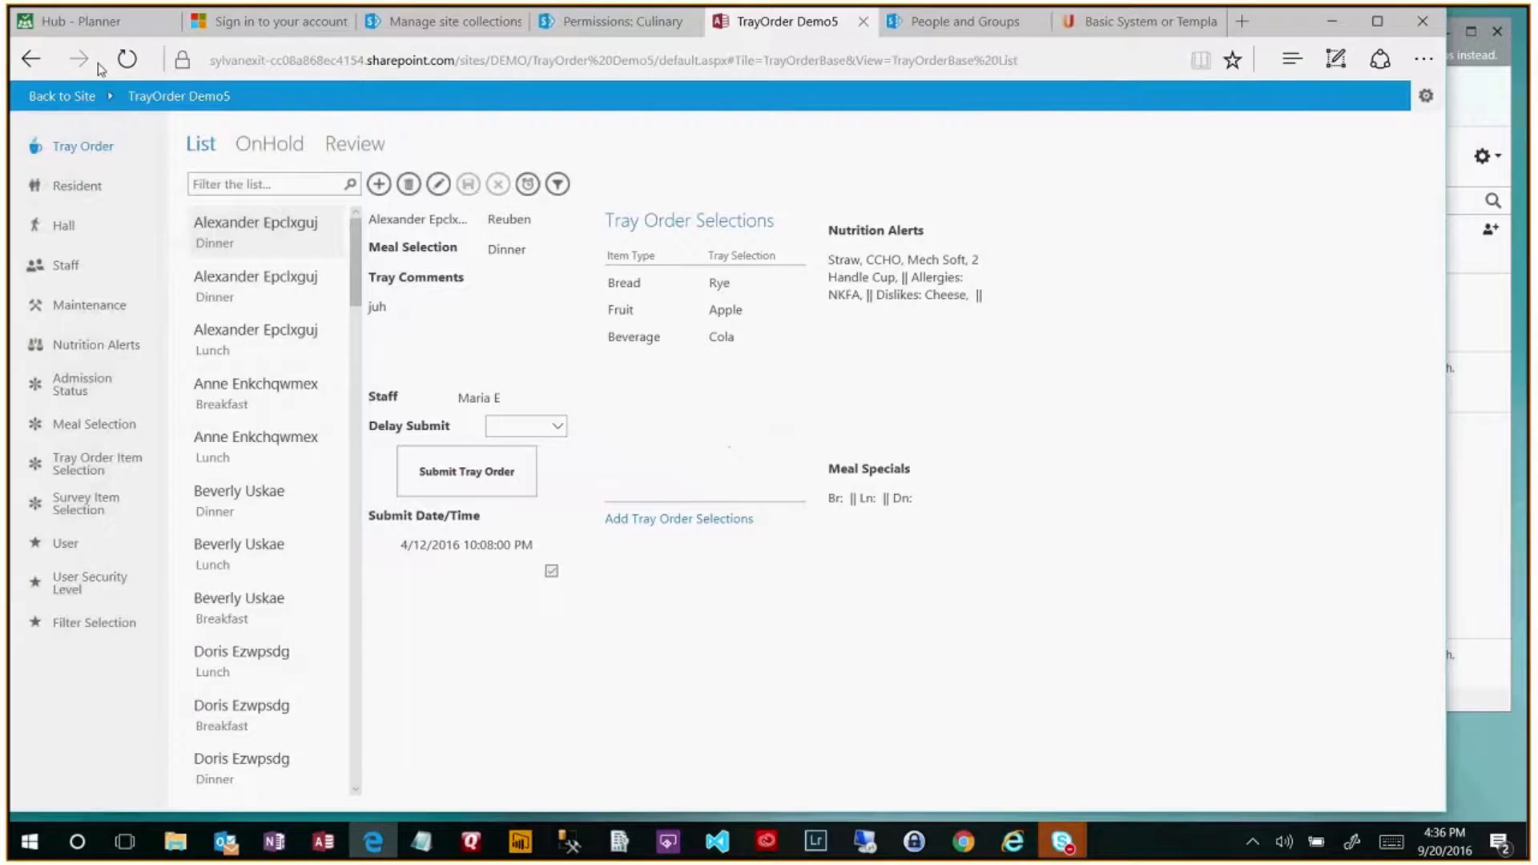
click(33, 60)
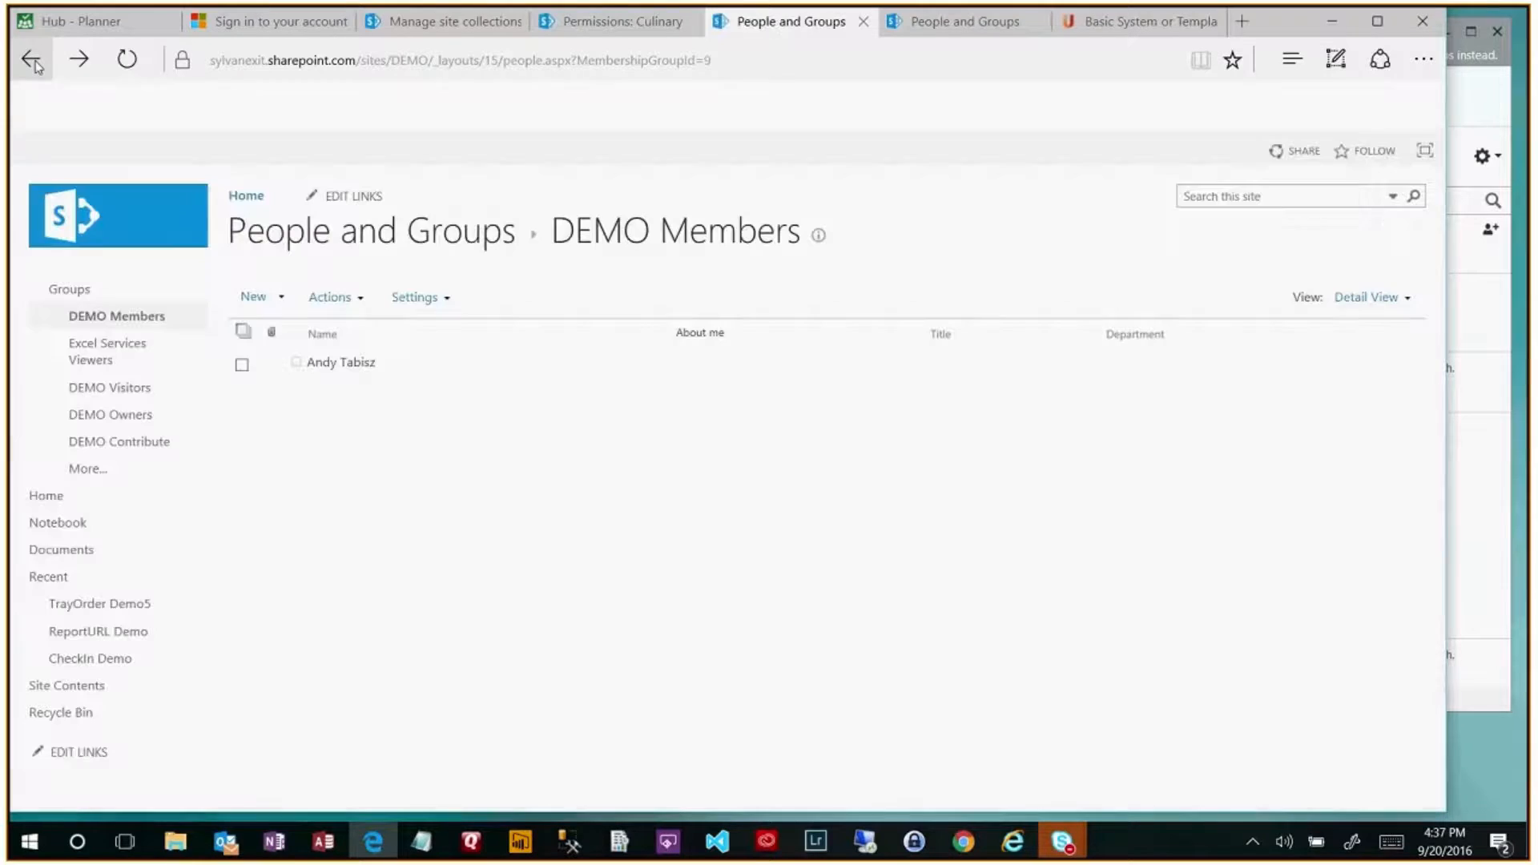
click(116, 659)
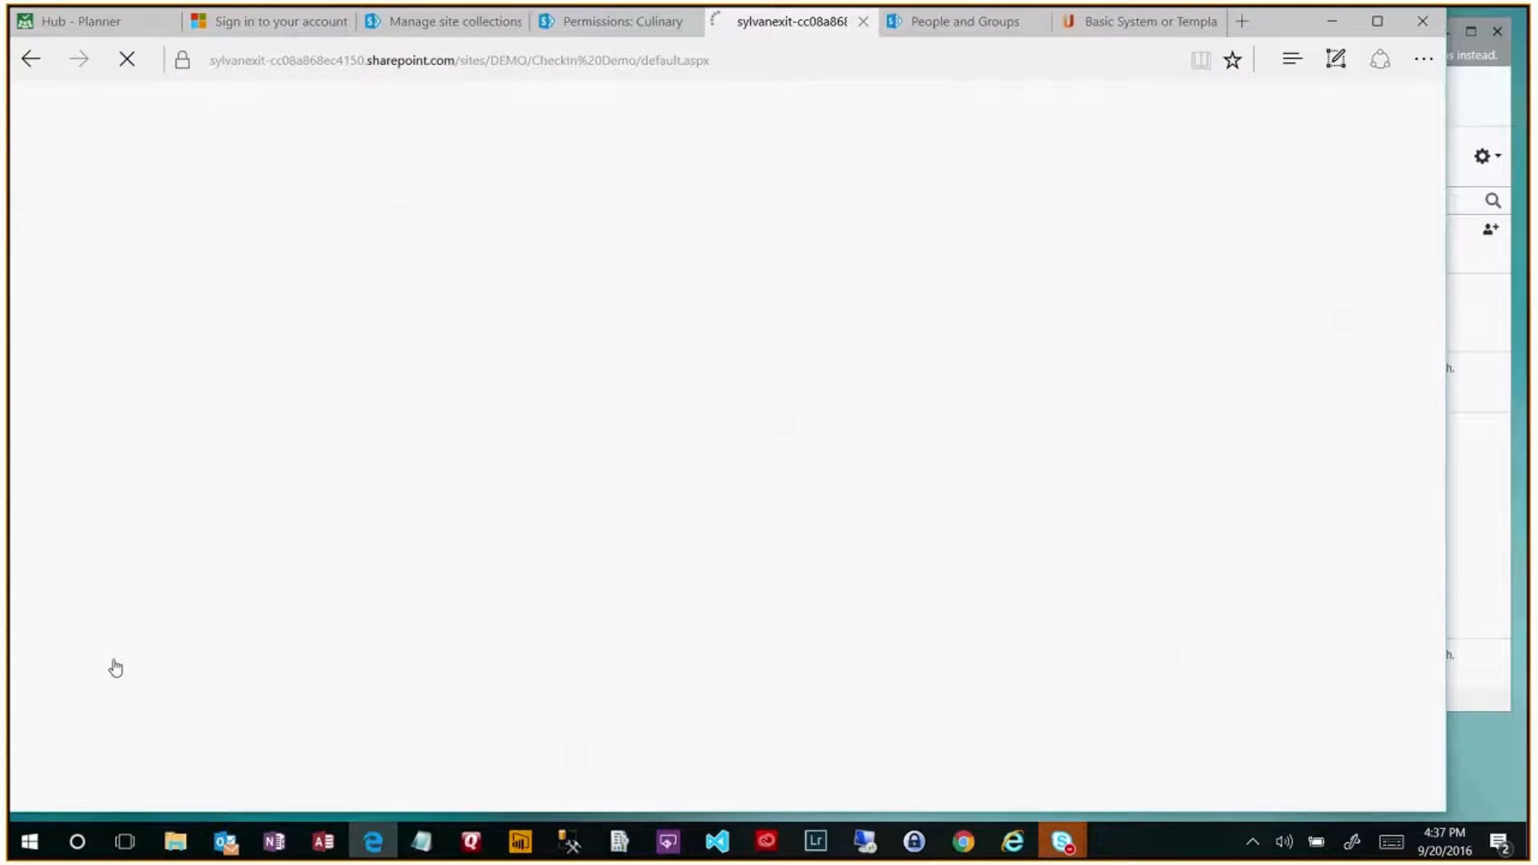
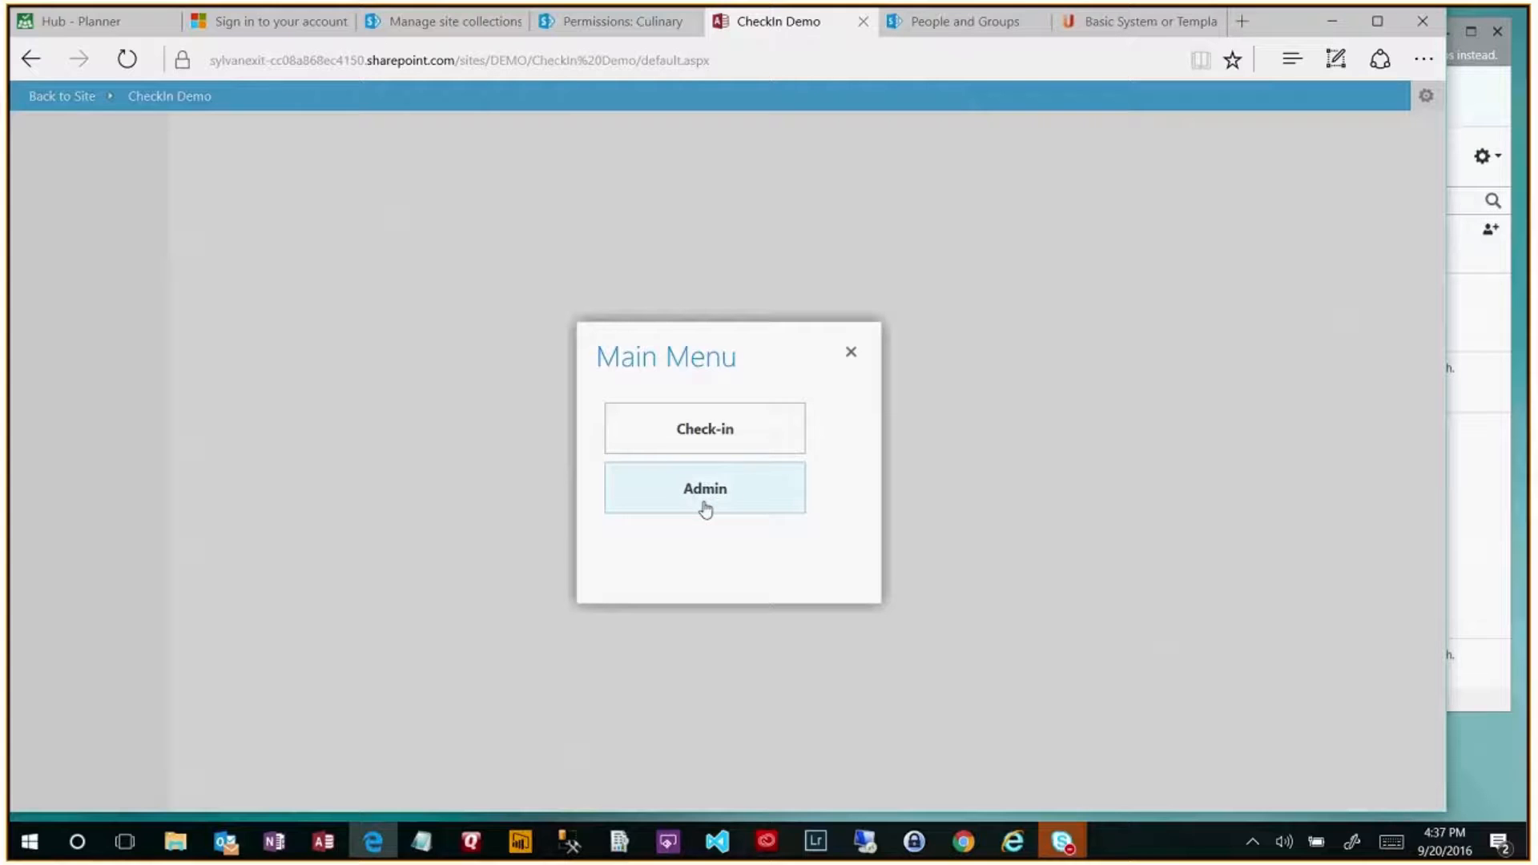
- Open the CheckIn Demo Admin Menu, go back to the Main Menu, then reopen Admin
click(713, 496)
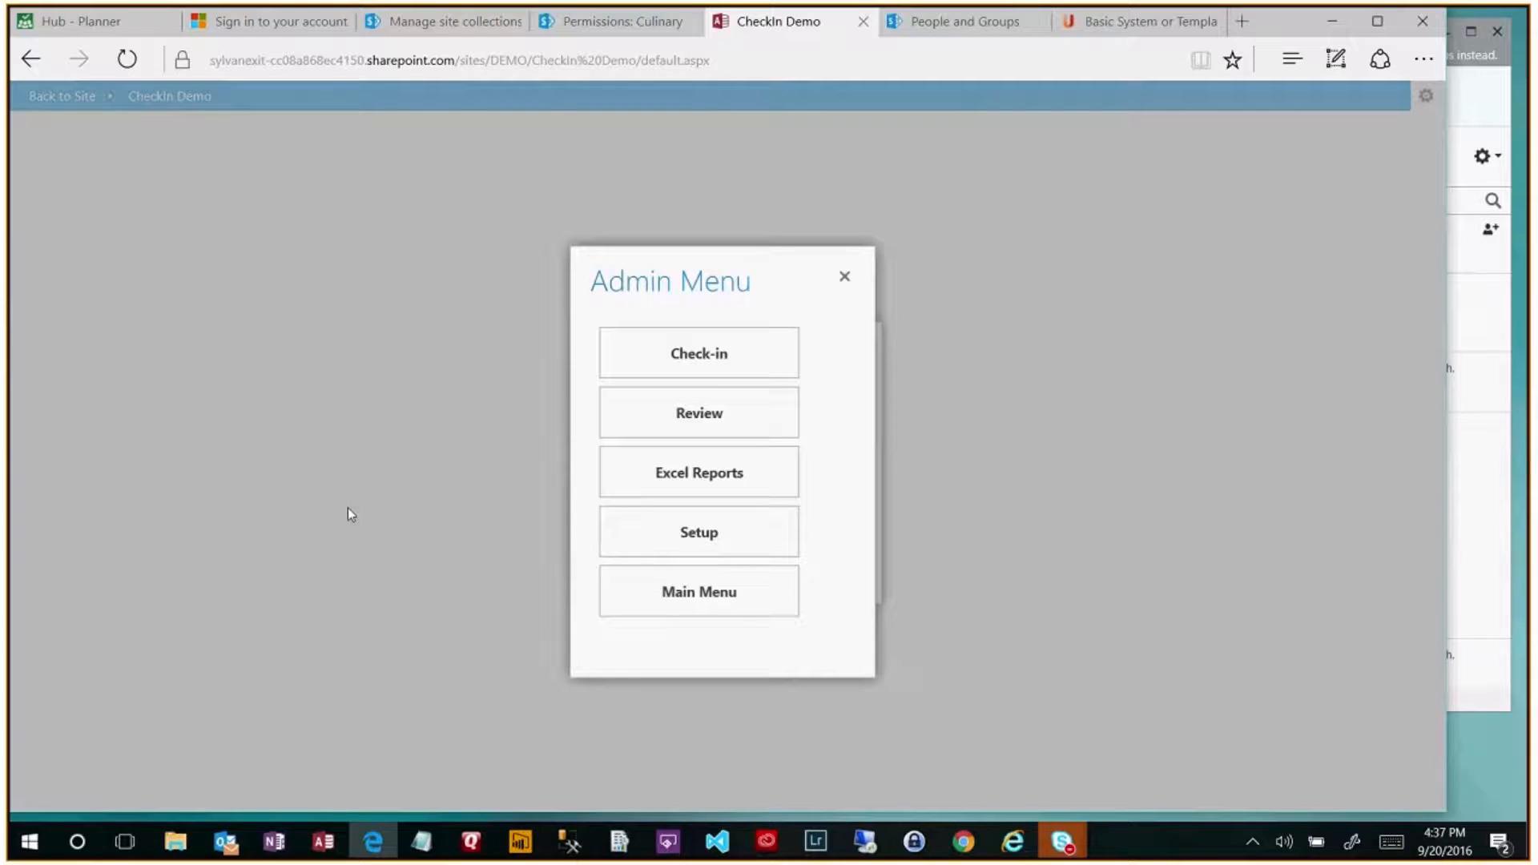
mouse_move(274, 841)
click(725, 598)
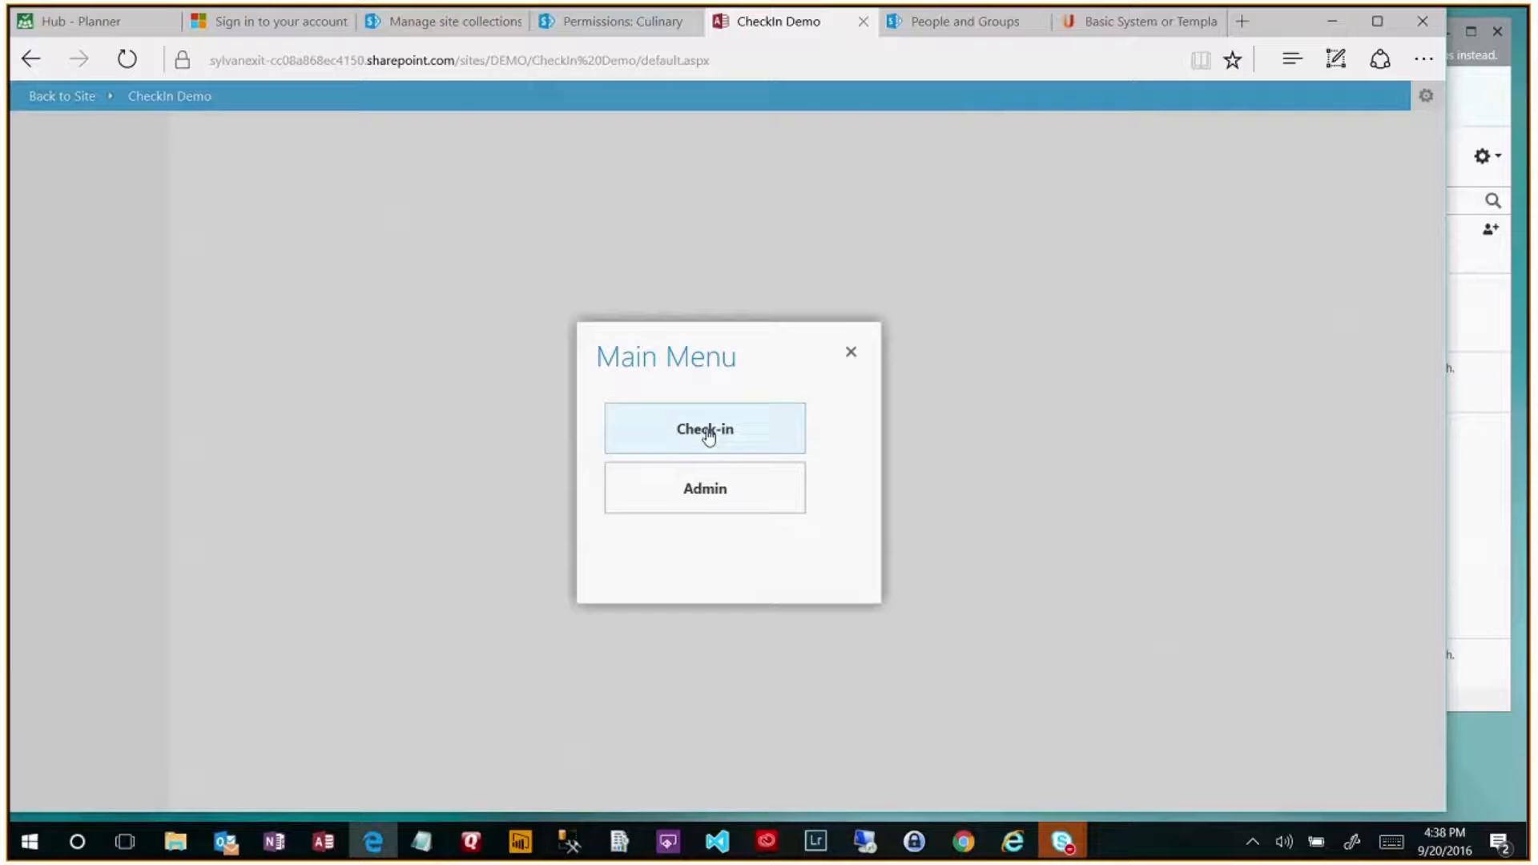
click(722, 498)
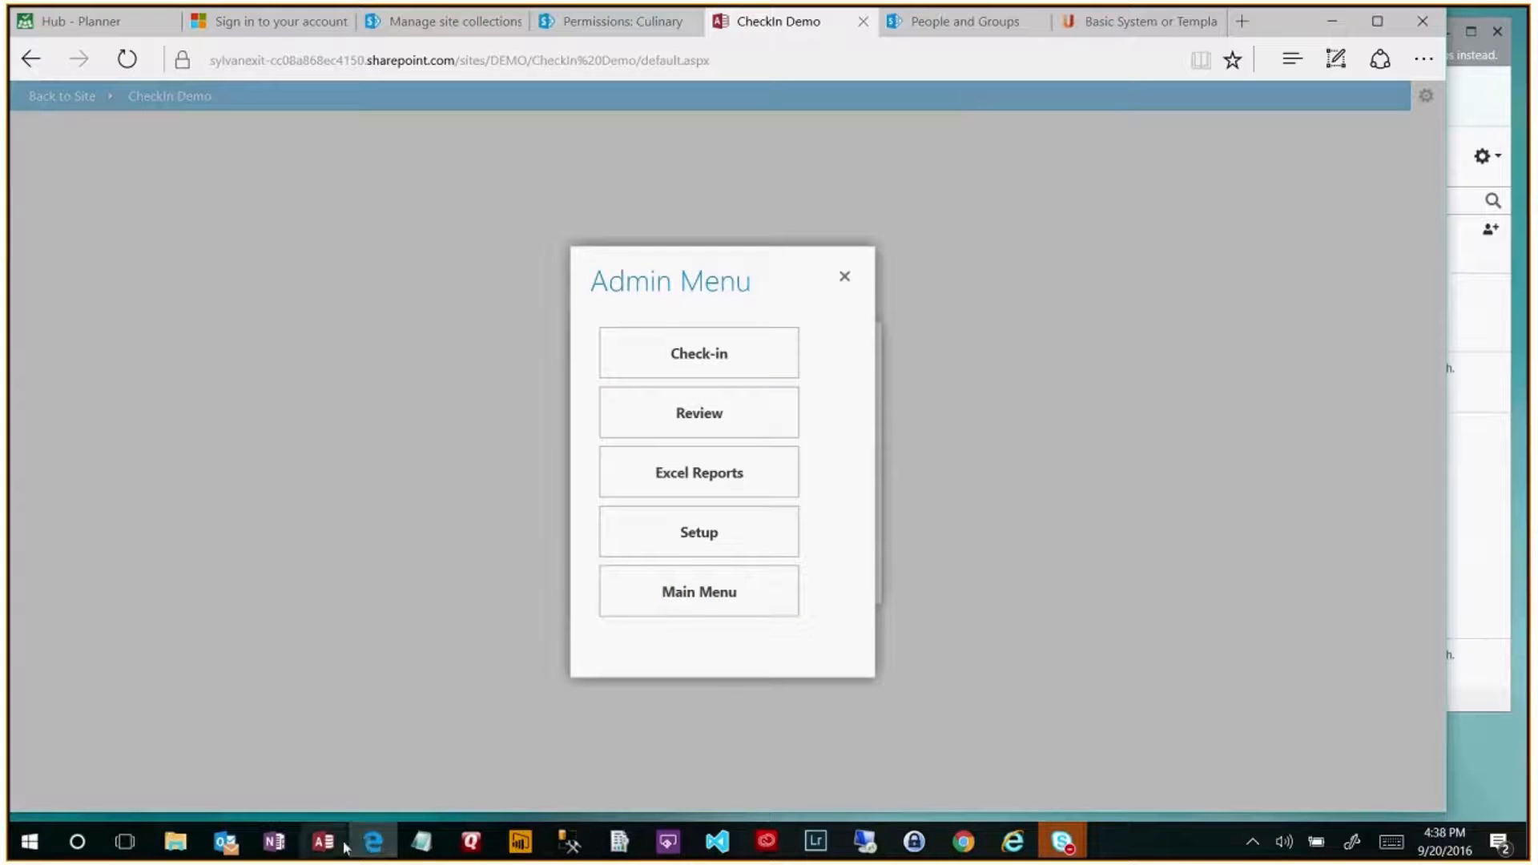
- In the CheckIn Demo NavMainMenu design, review and close the Check-in button's On Click macro
mouse_move(327, 846)
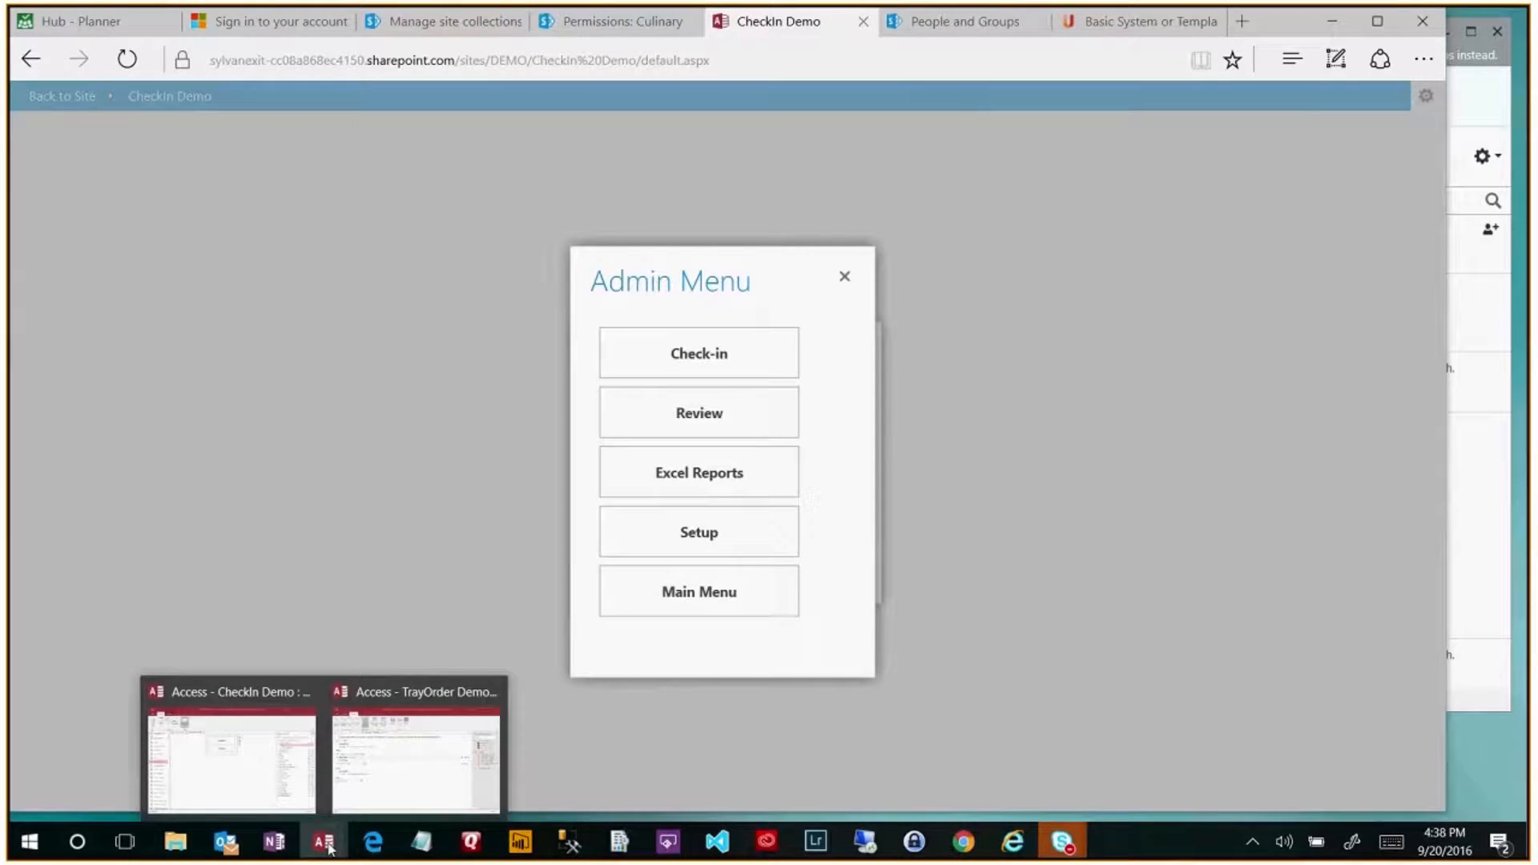
click(271, 796)
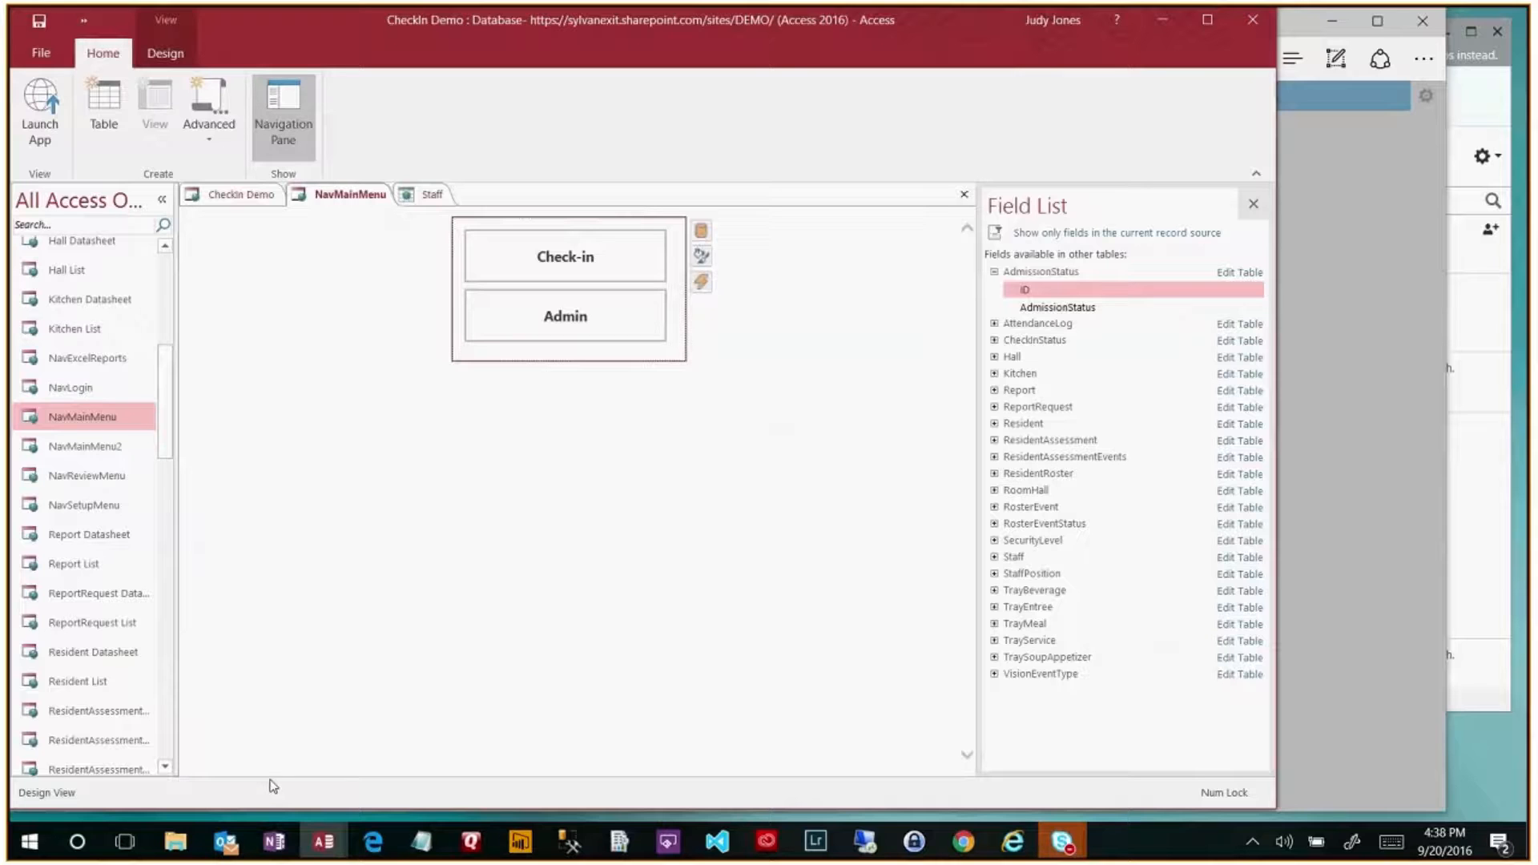
click(584, 304)
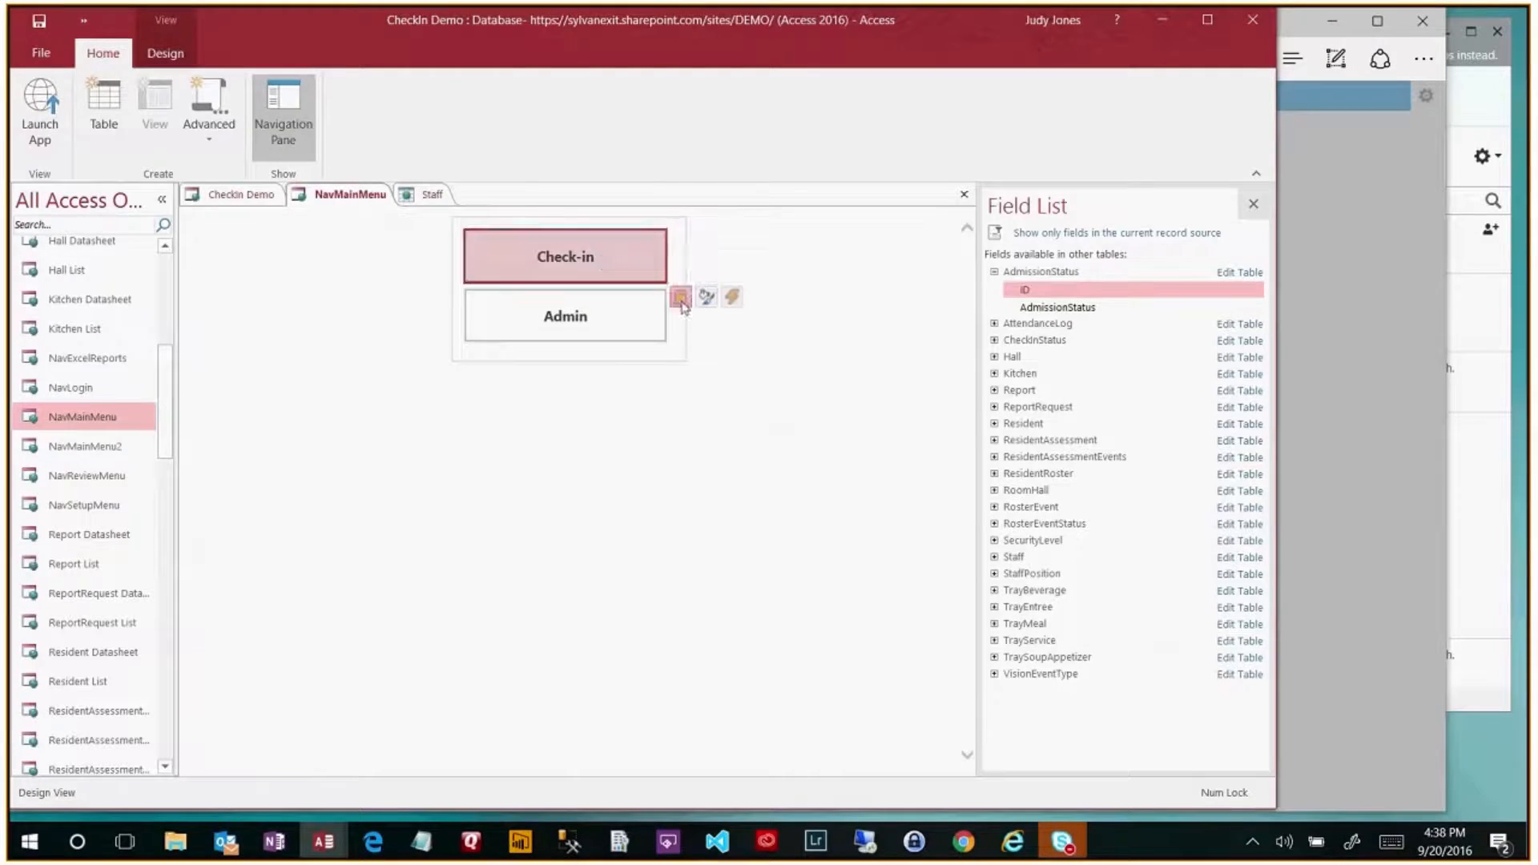
click(731, 297)
click(639, 381)
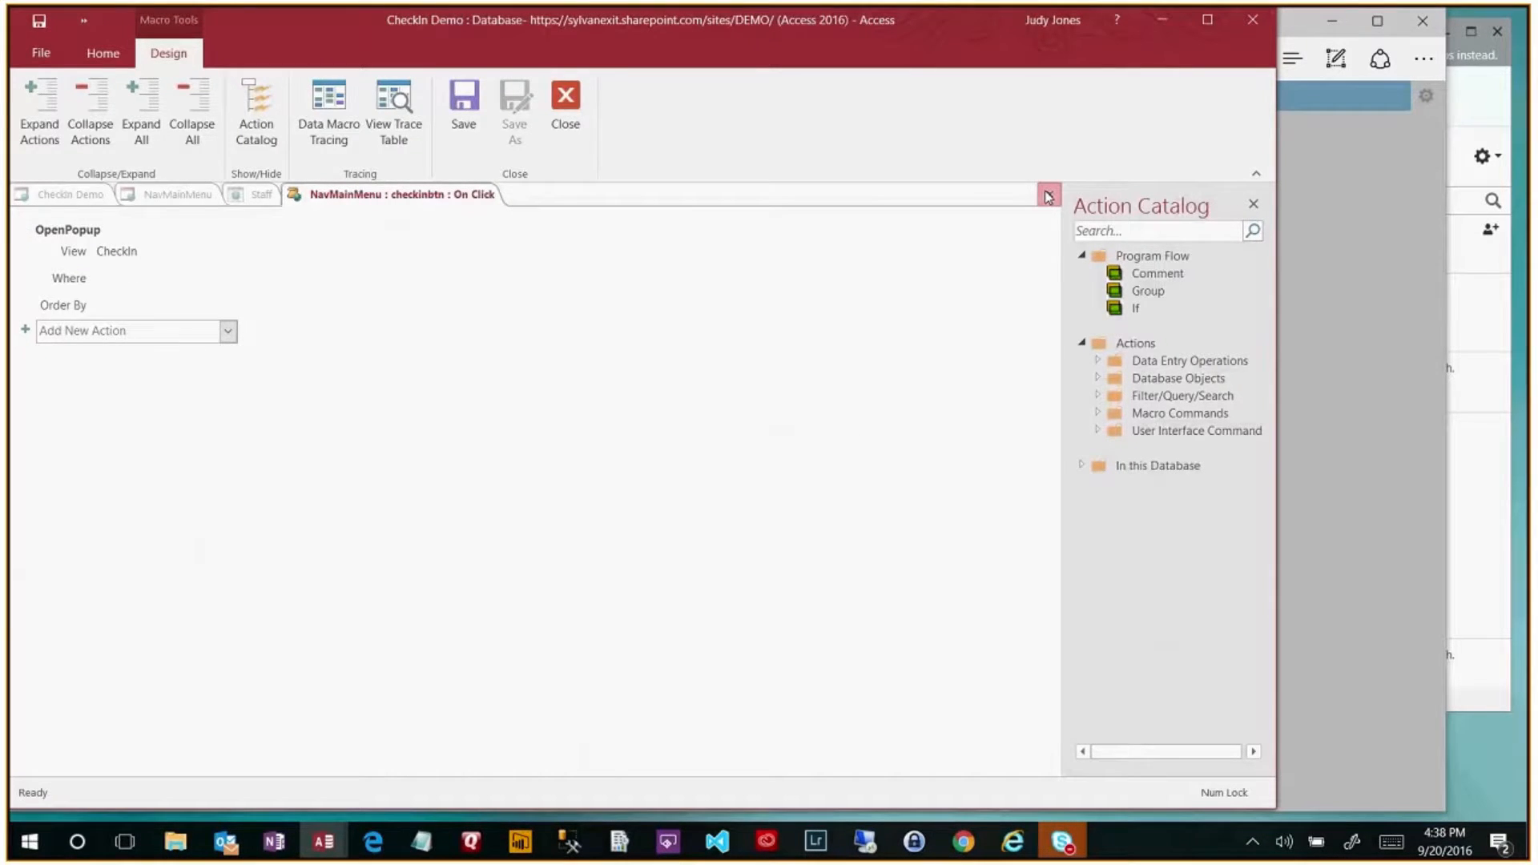
click(1048, 196)
- Review the Admin button's On Click macro, which opens NavMainMenu2 for CK TAB users, then close it
click(532, 323)
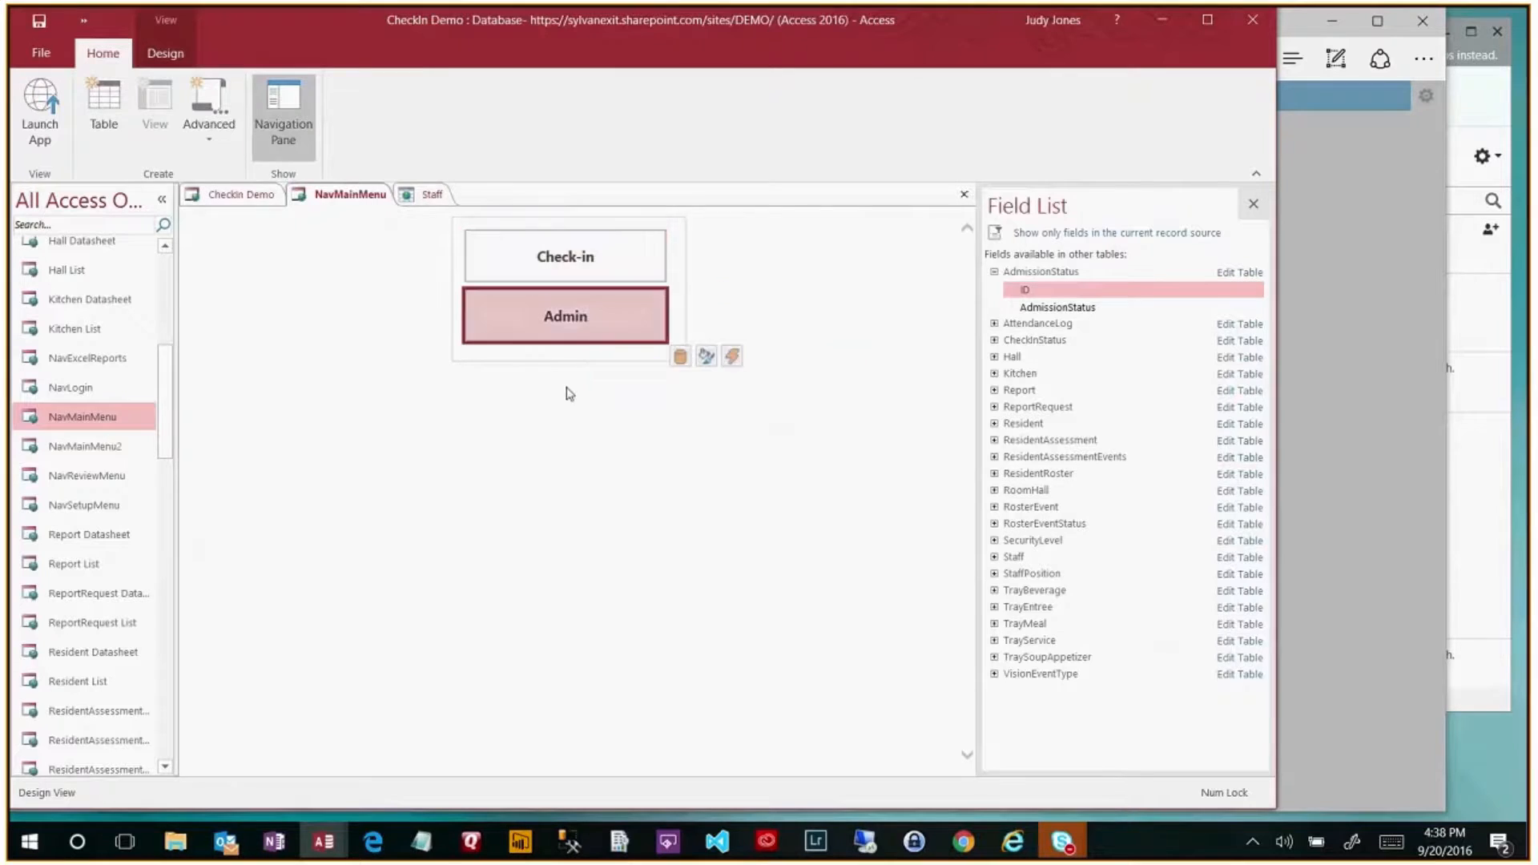
click(733, 356)
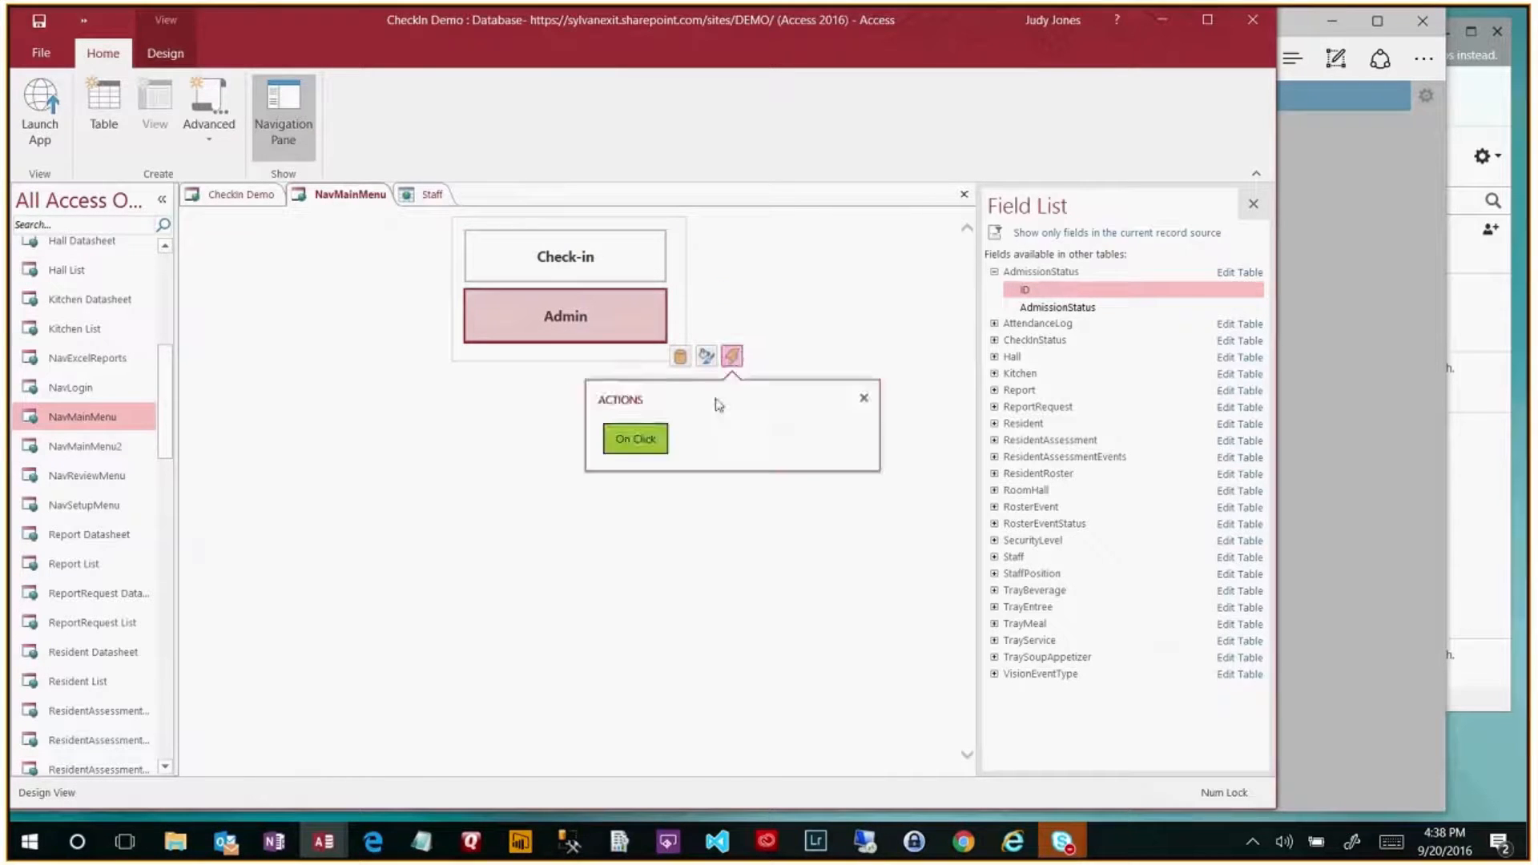
click(641, 440)
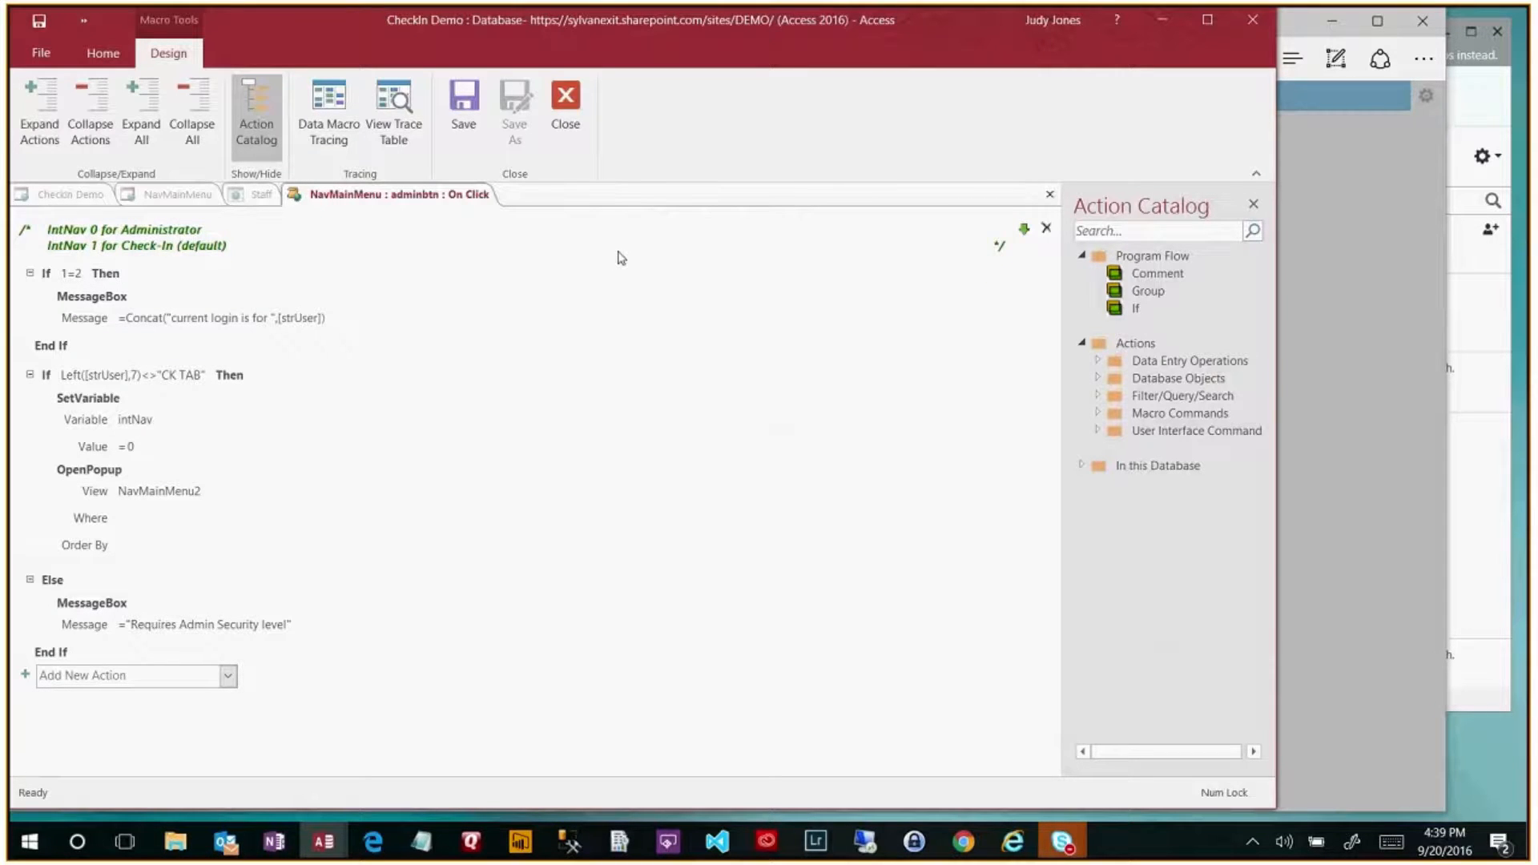
click(1050, 198)
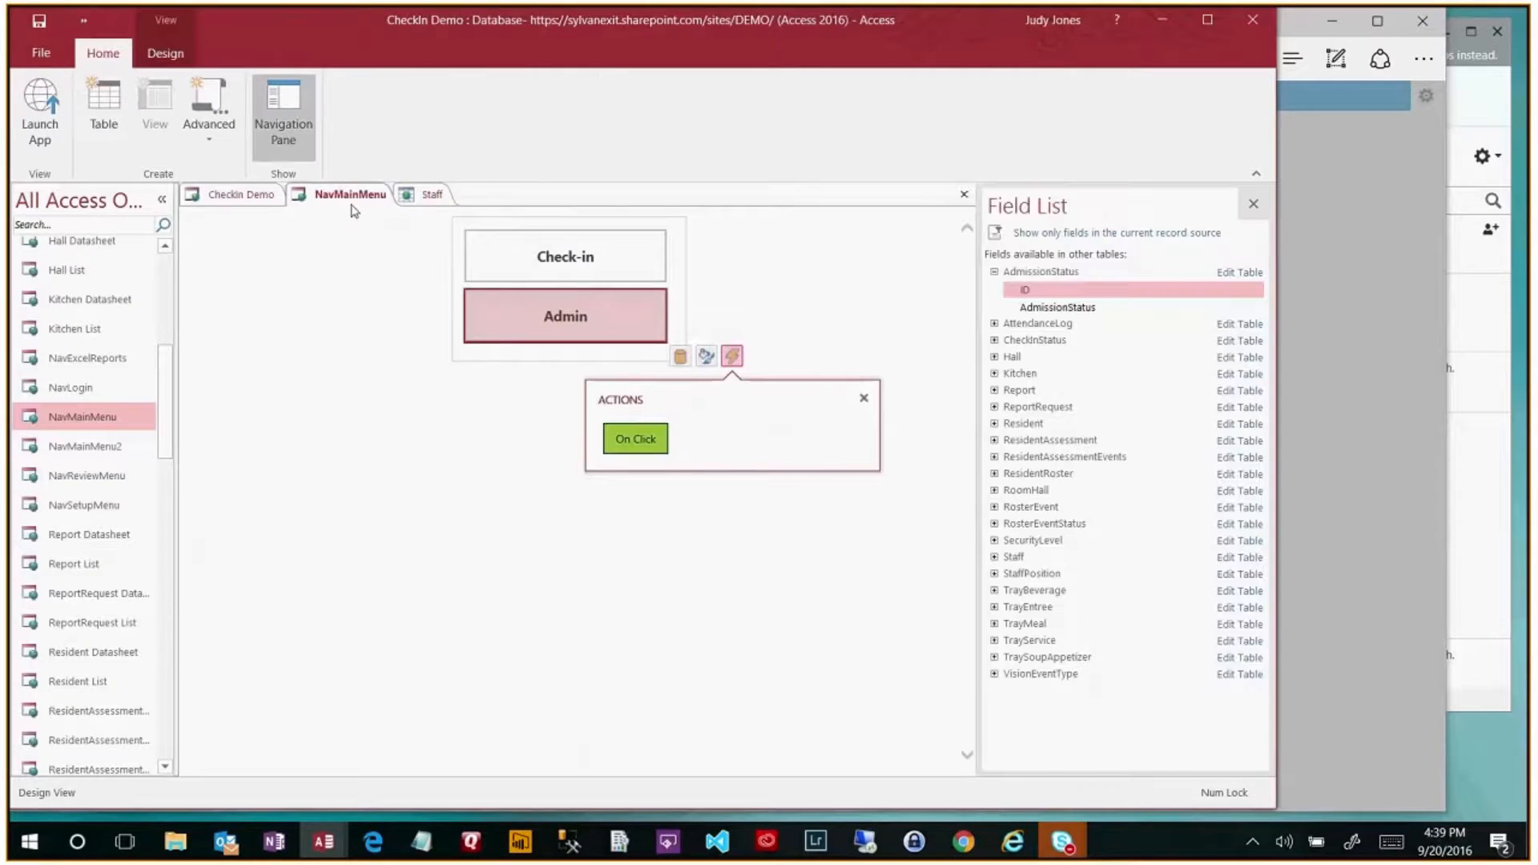
- Review and close the CheckIn Demo app's On Start macro
click(255, 202)
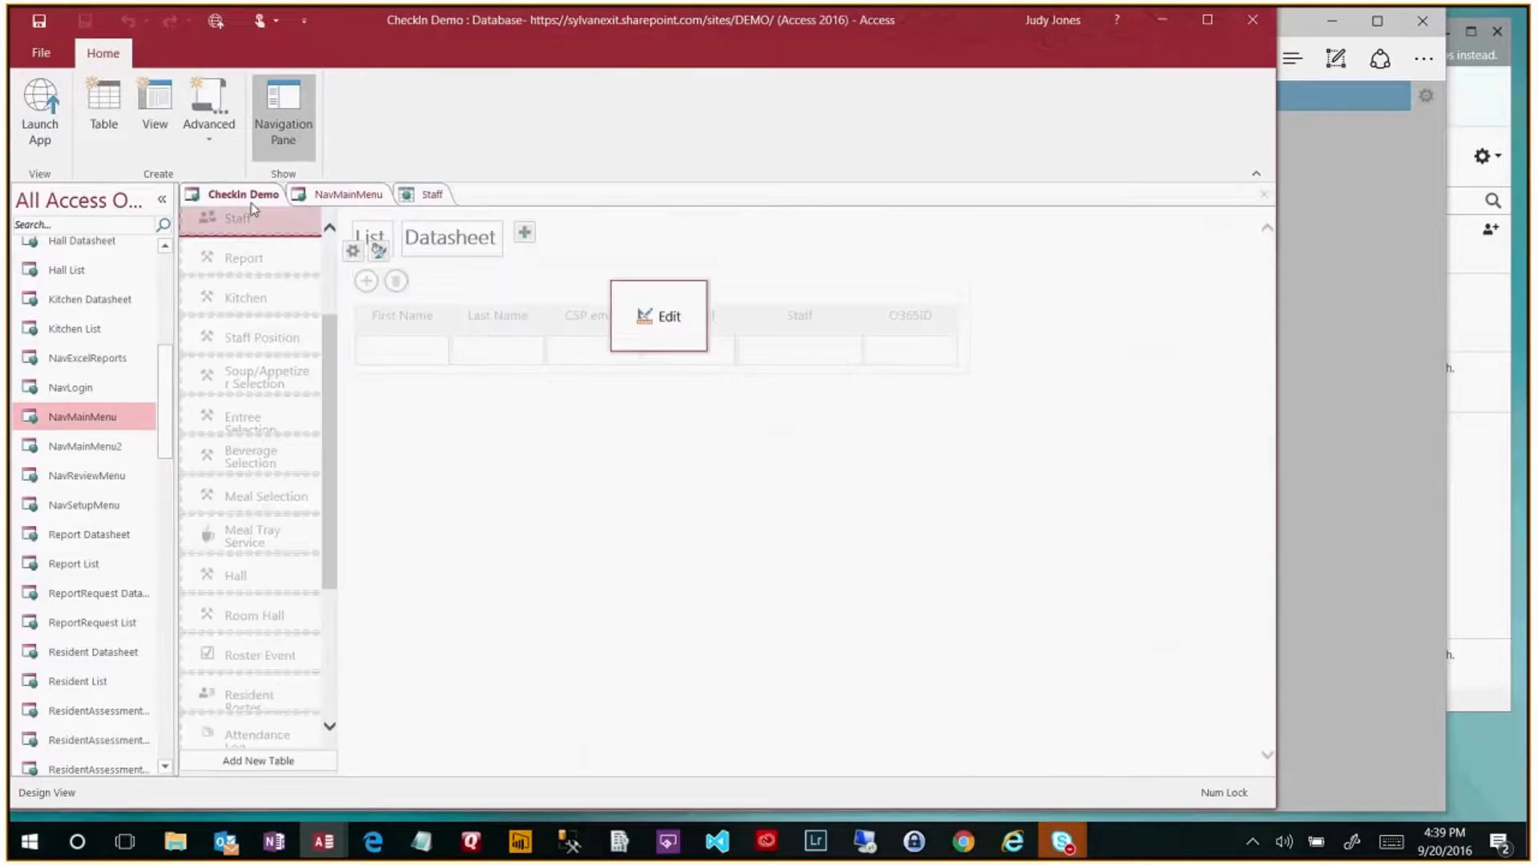
click(211, 148)
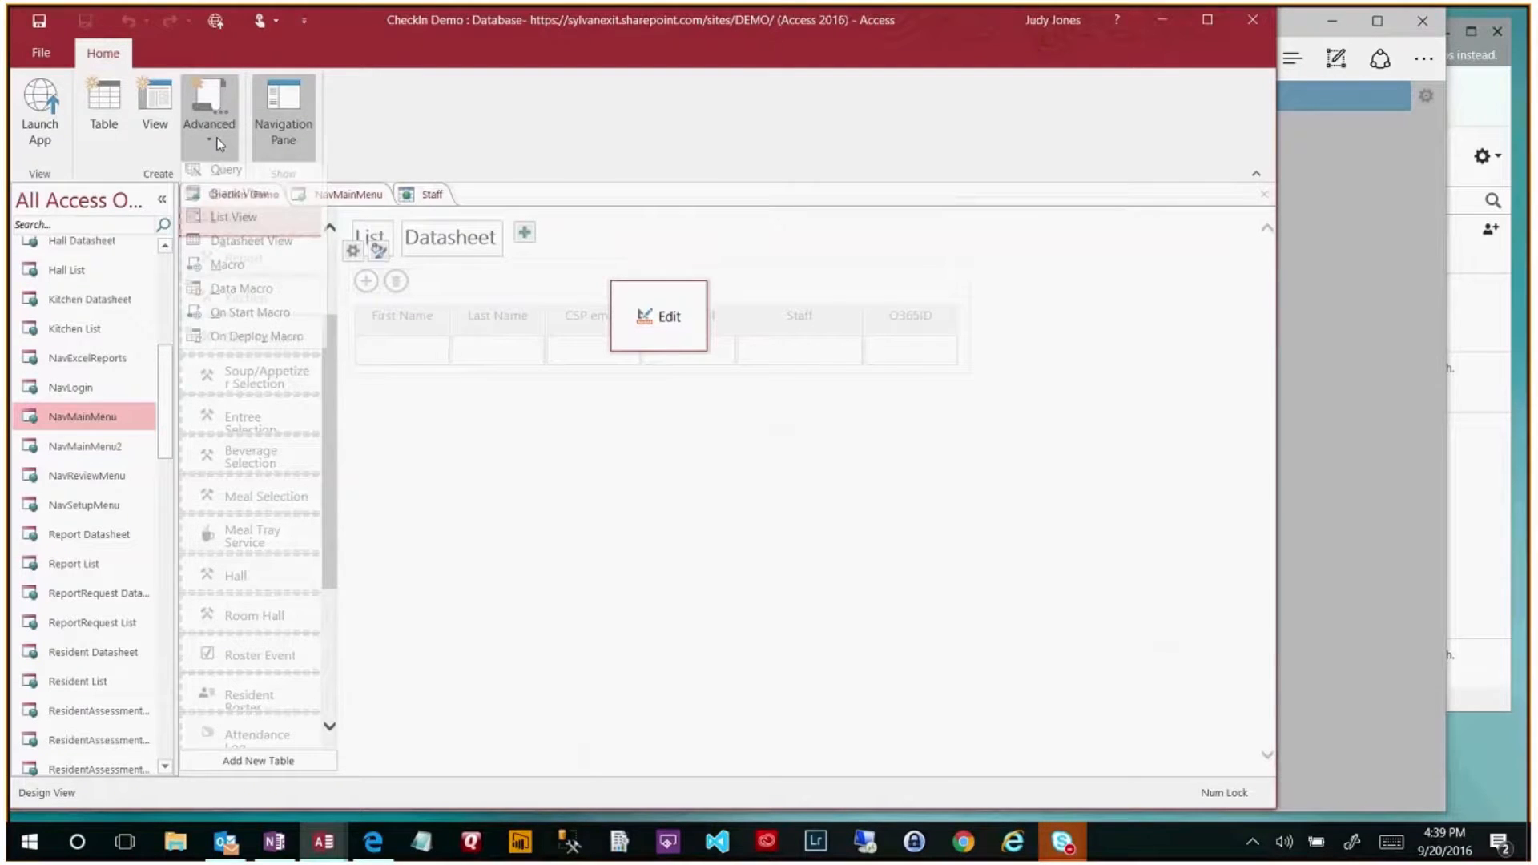
click(246, 323)
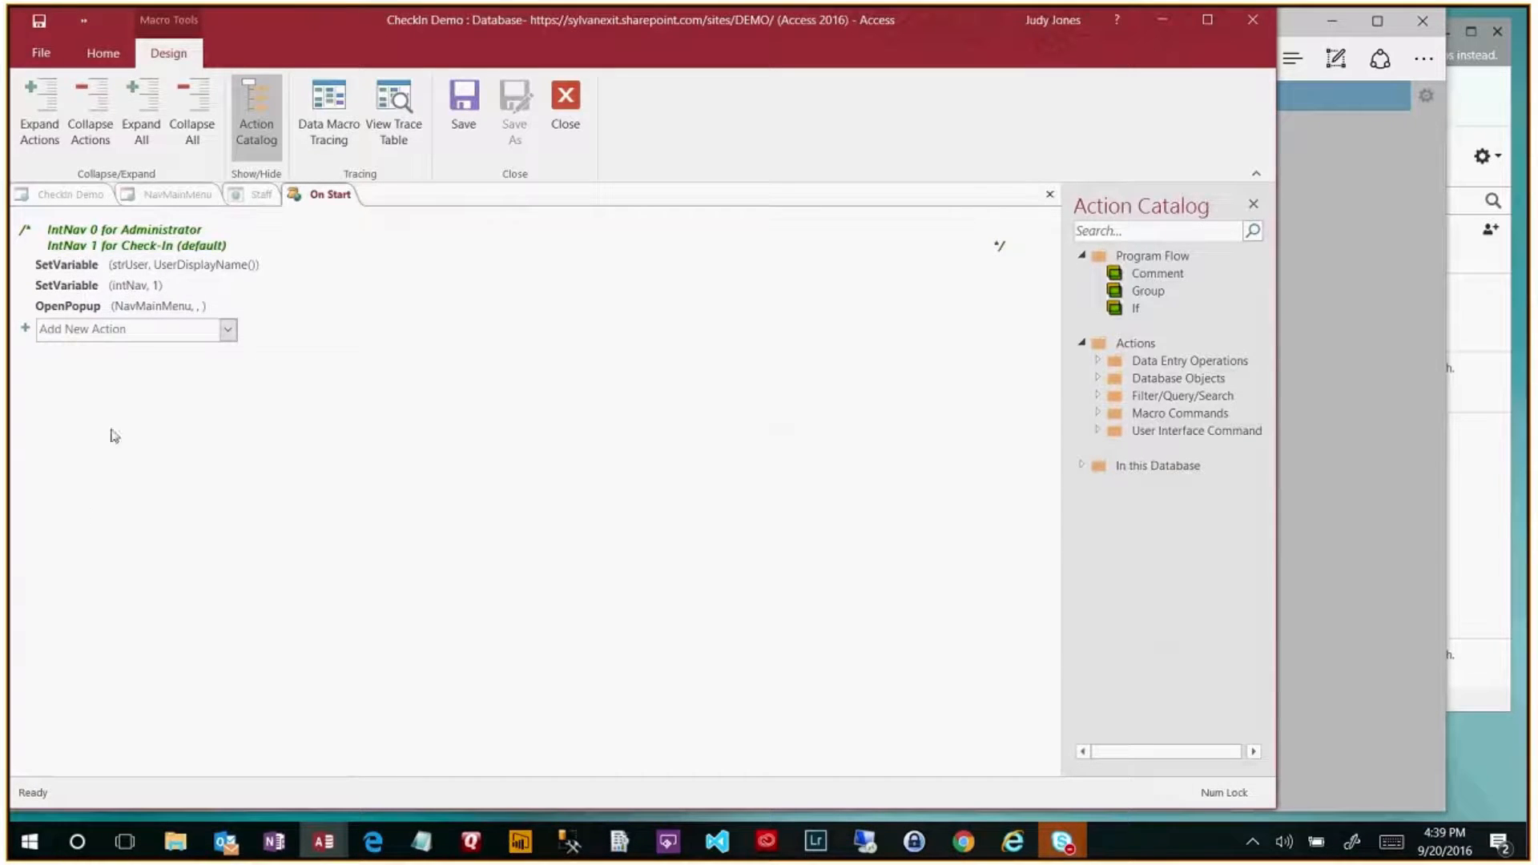
mouse_move(167, 318)
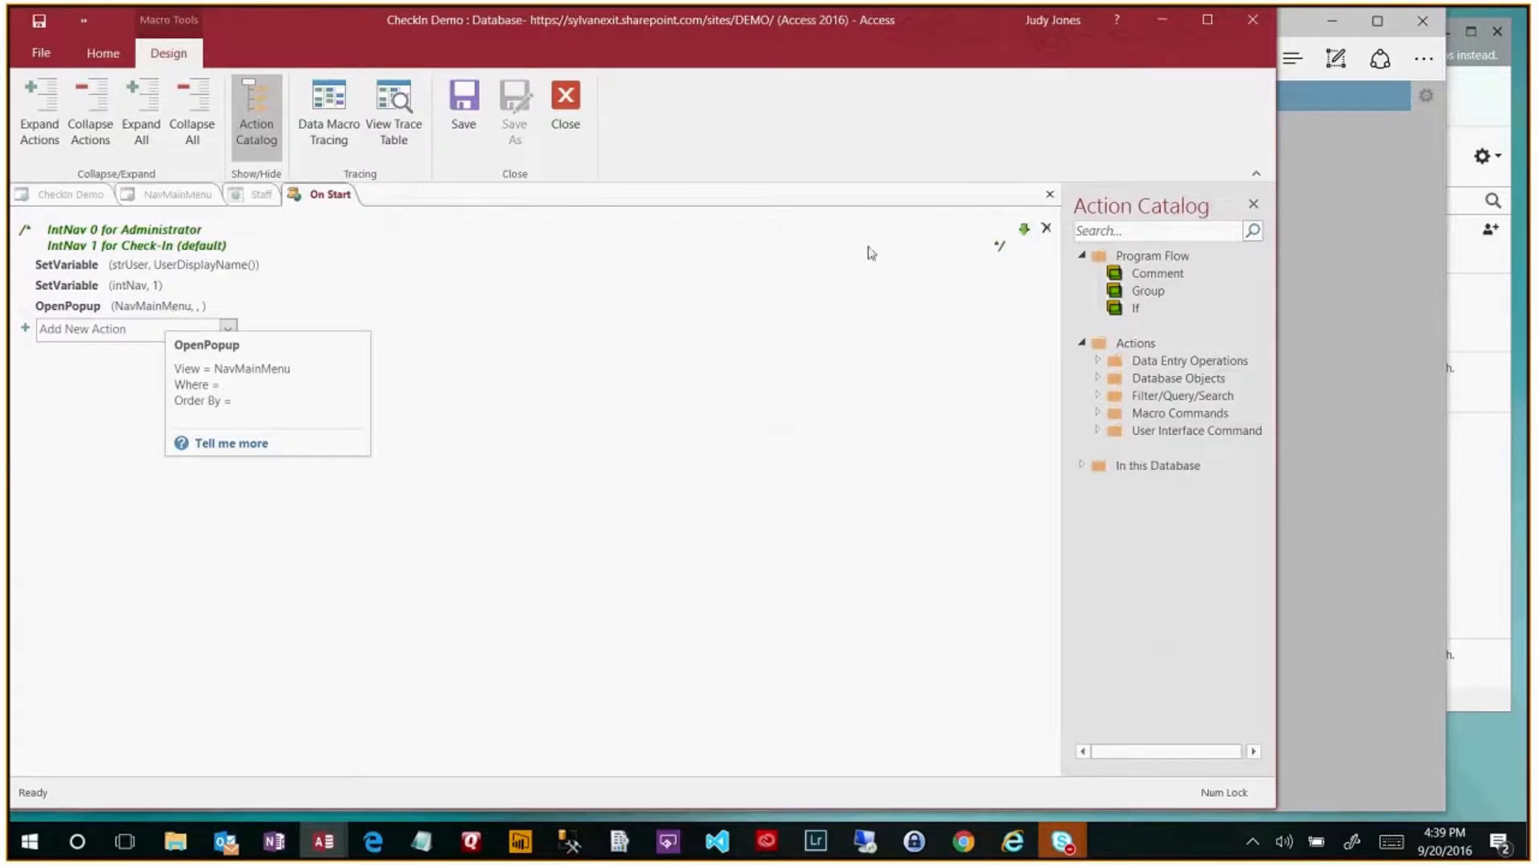
click(1051, 197)
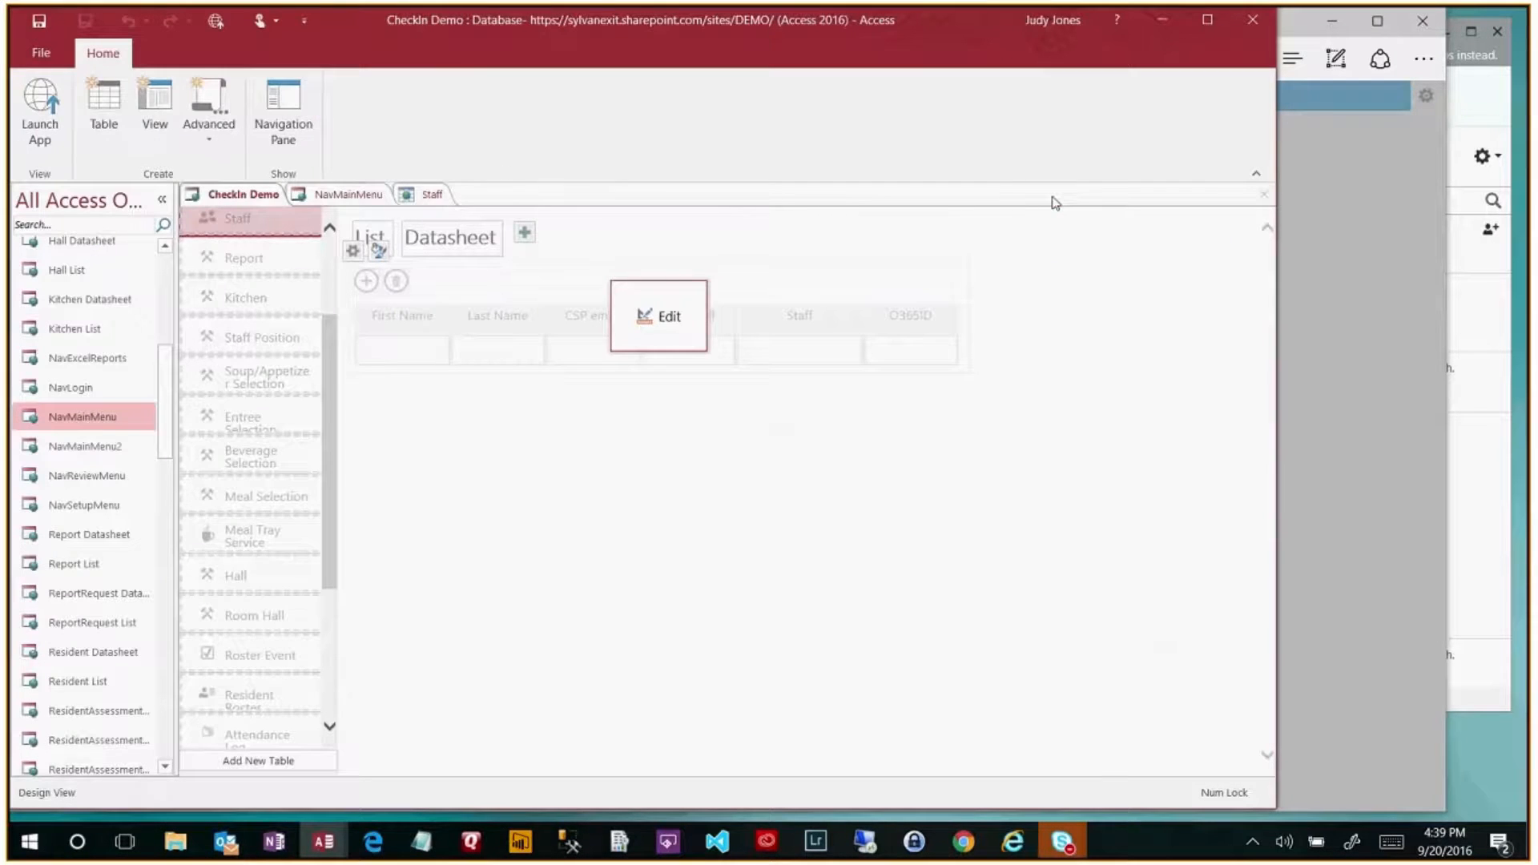
- Reopen the Admin button's On Click macro in NavMainMenu, then return to the browser's Admin Menu
click(318, 200)
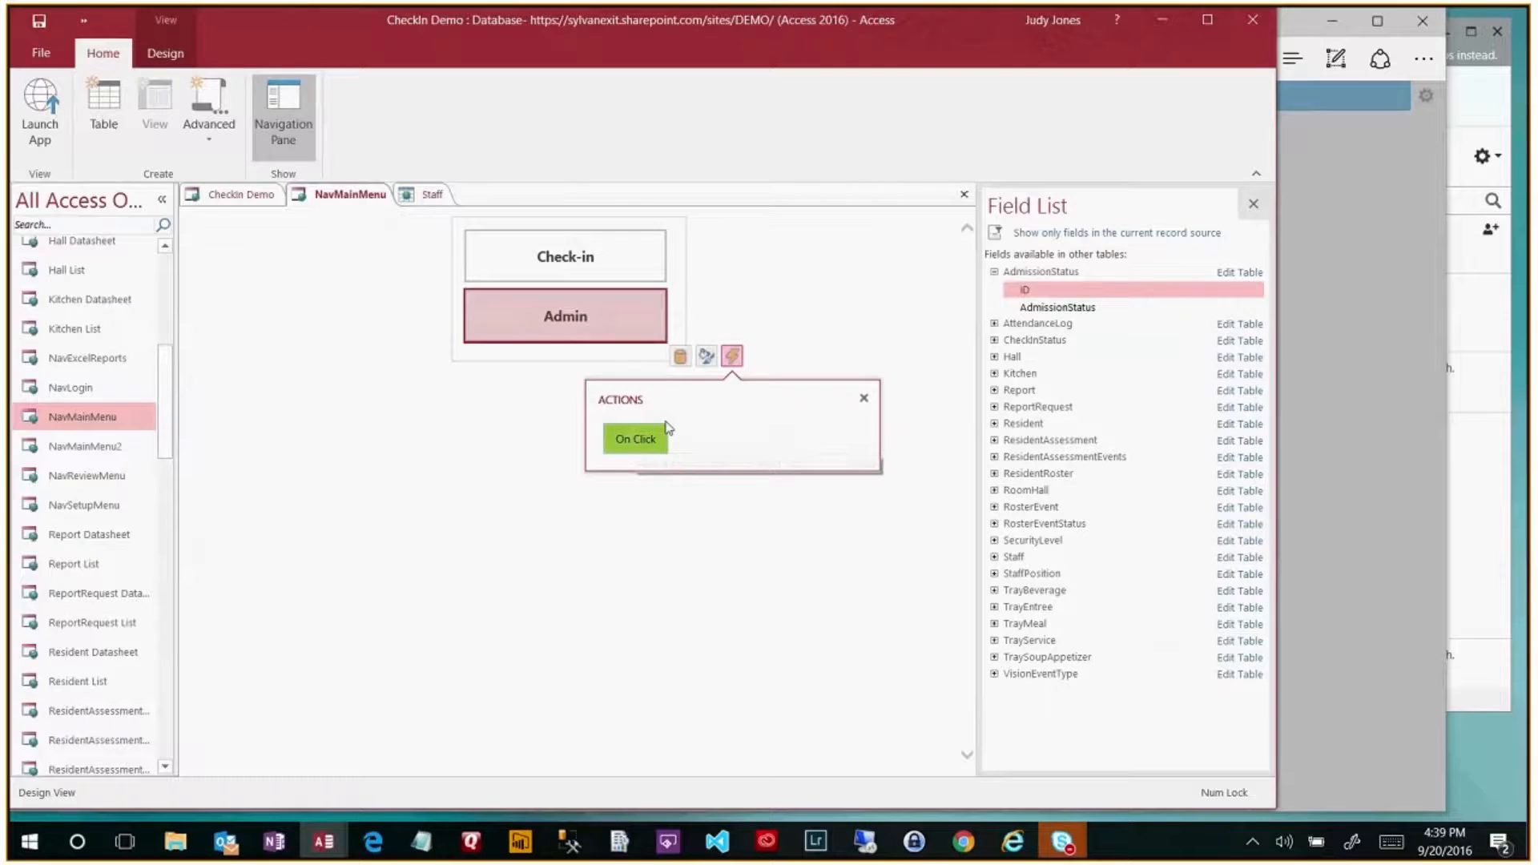
click(635, 439)
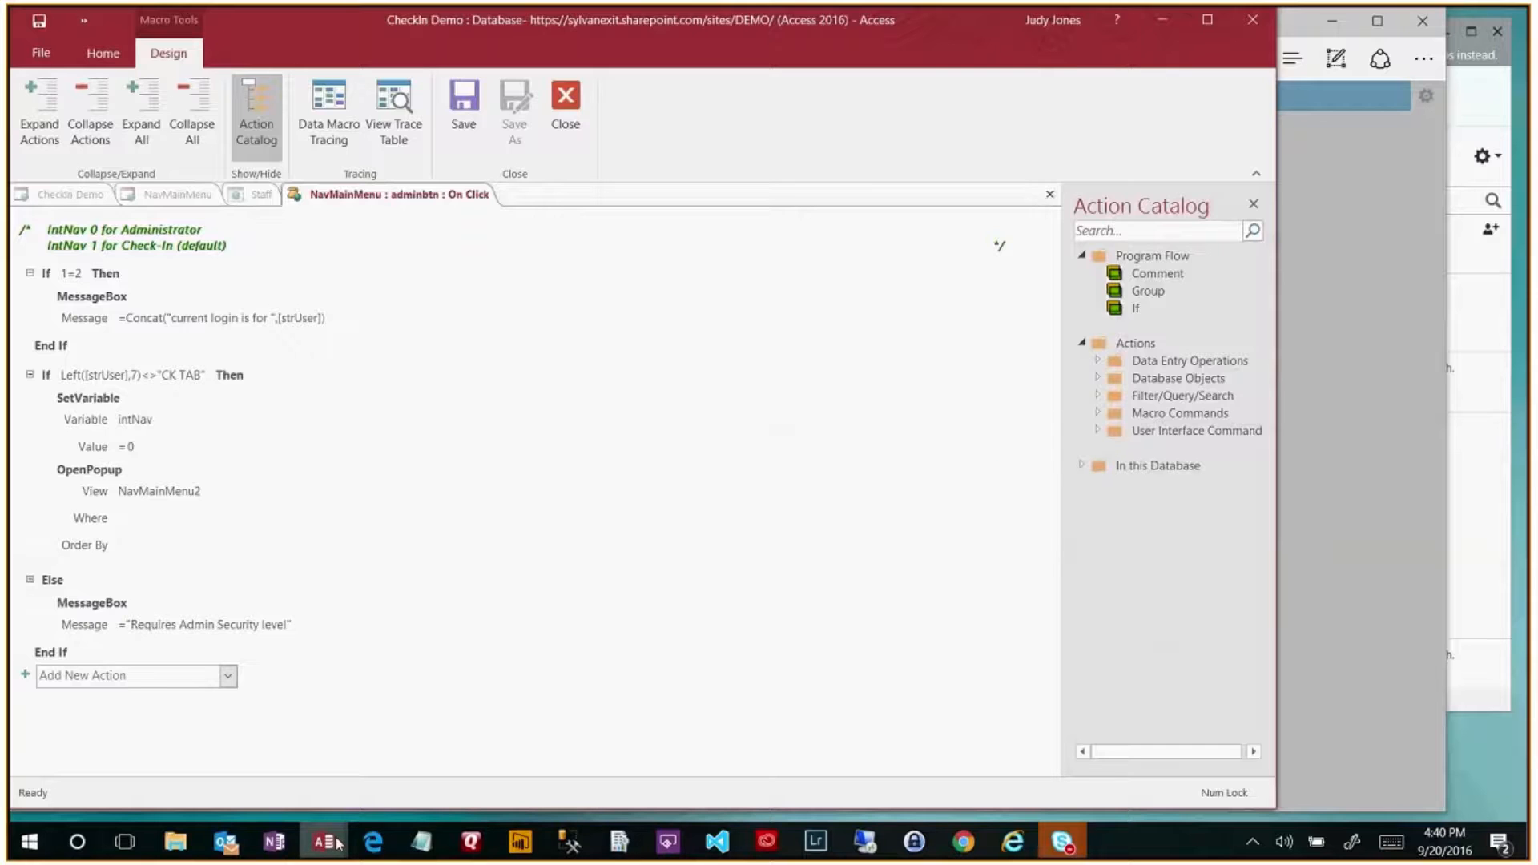
click(380, 850)
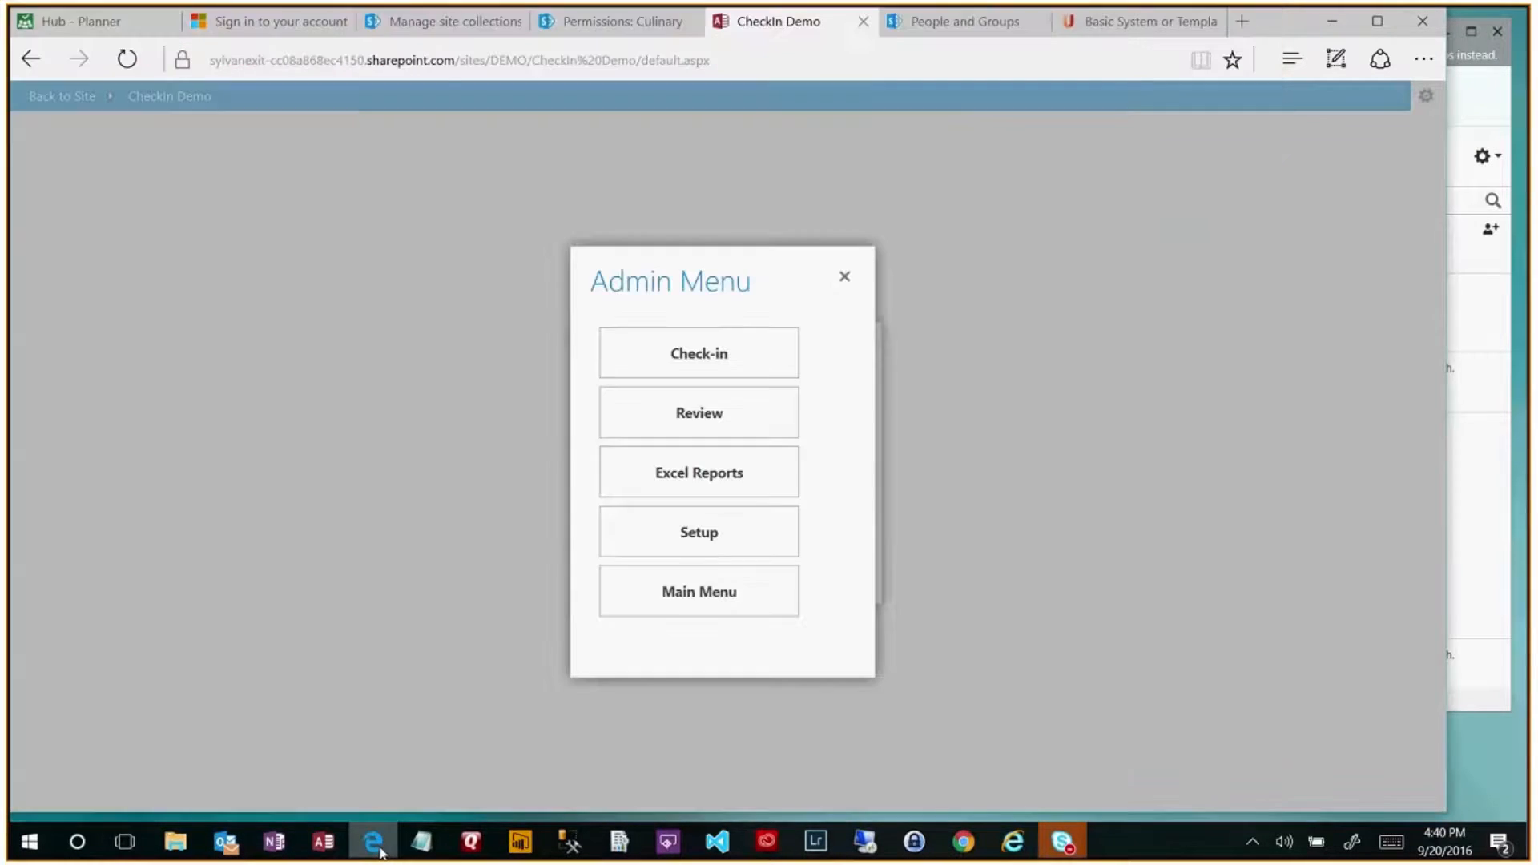
- Show the UserVoice idea 'Basic System or Template to Create a Member Personal Update Site'
click(1144, 32)
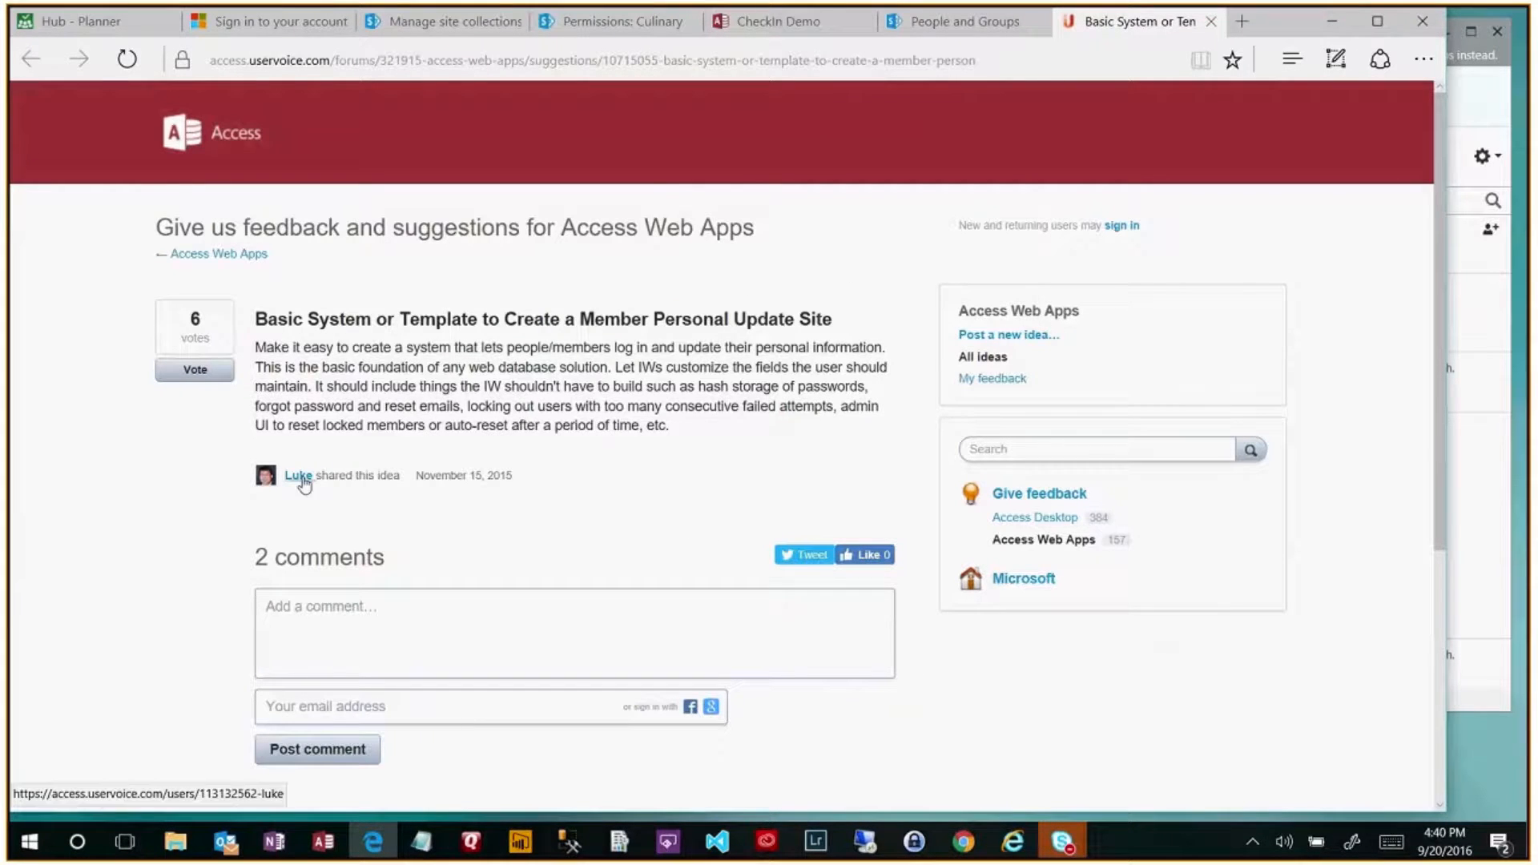
mouse_move(1162, 18)
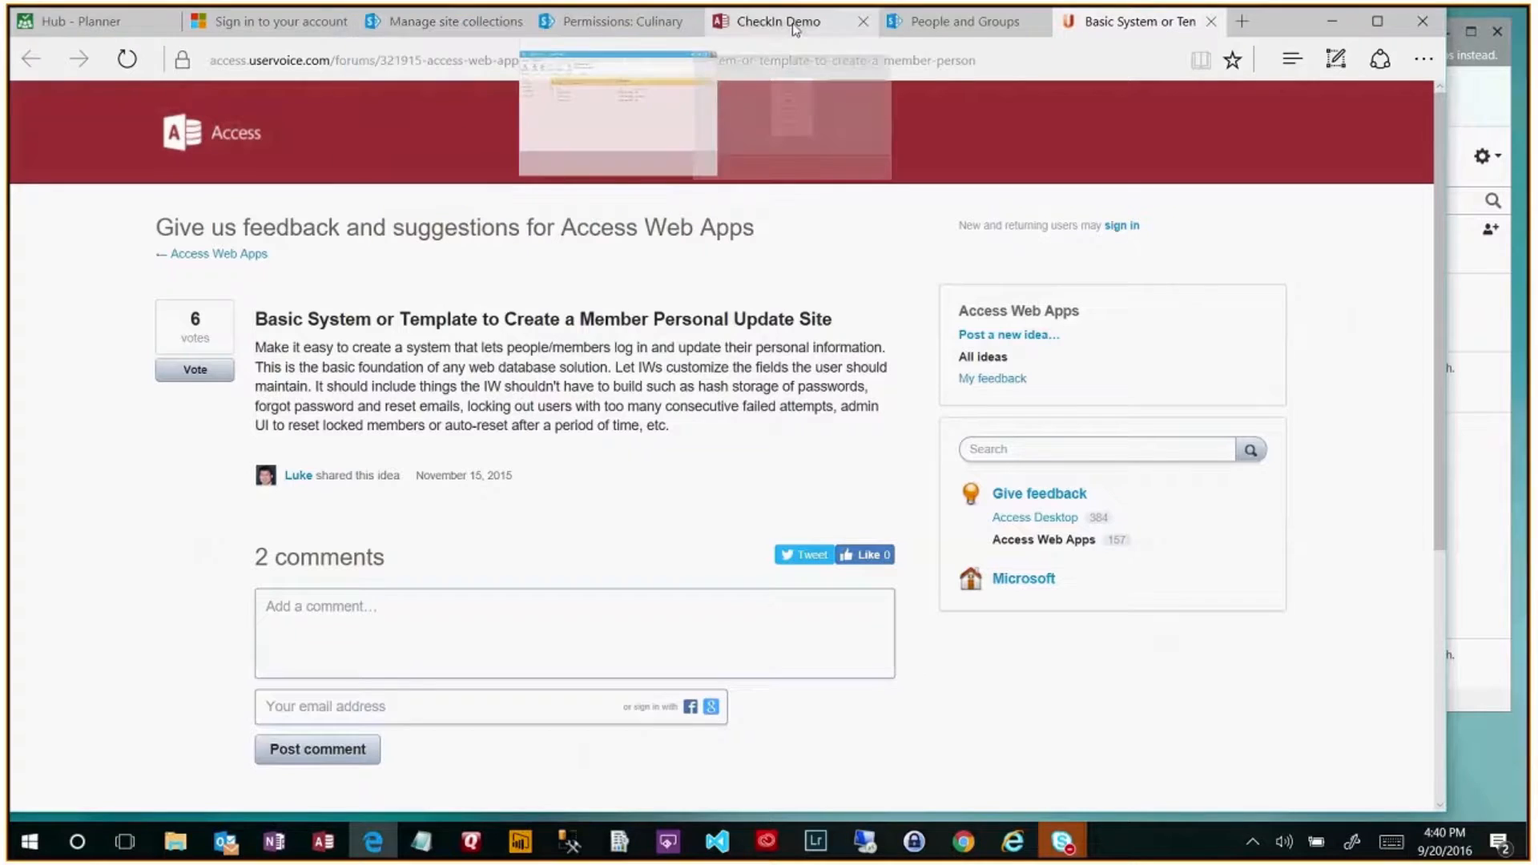
- Close the Administration On Click macro in TrayOrder Demo5 and the Admin On Click macro in CheckIn Demo
mouse_move(323, 841)
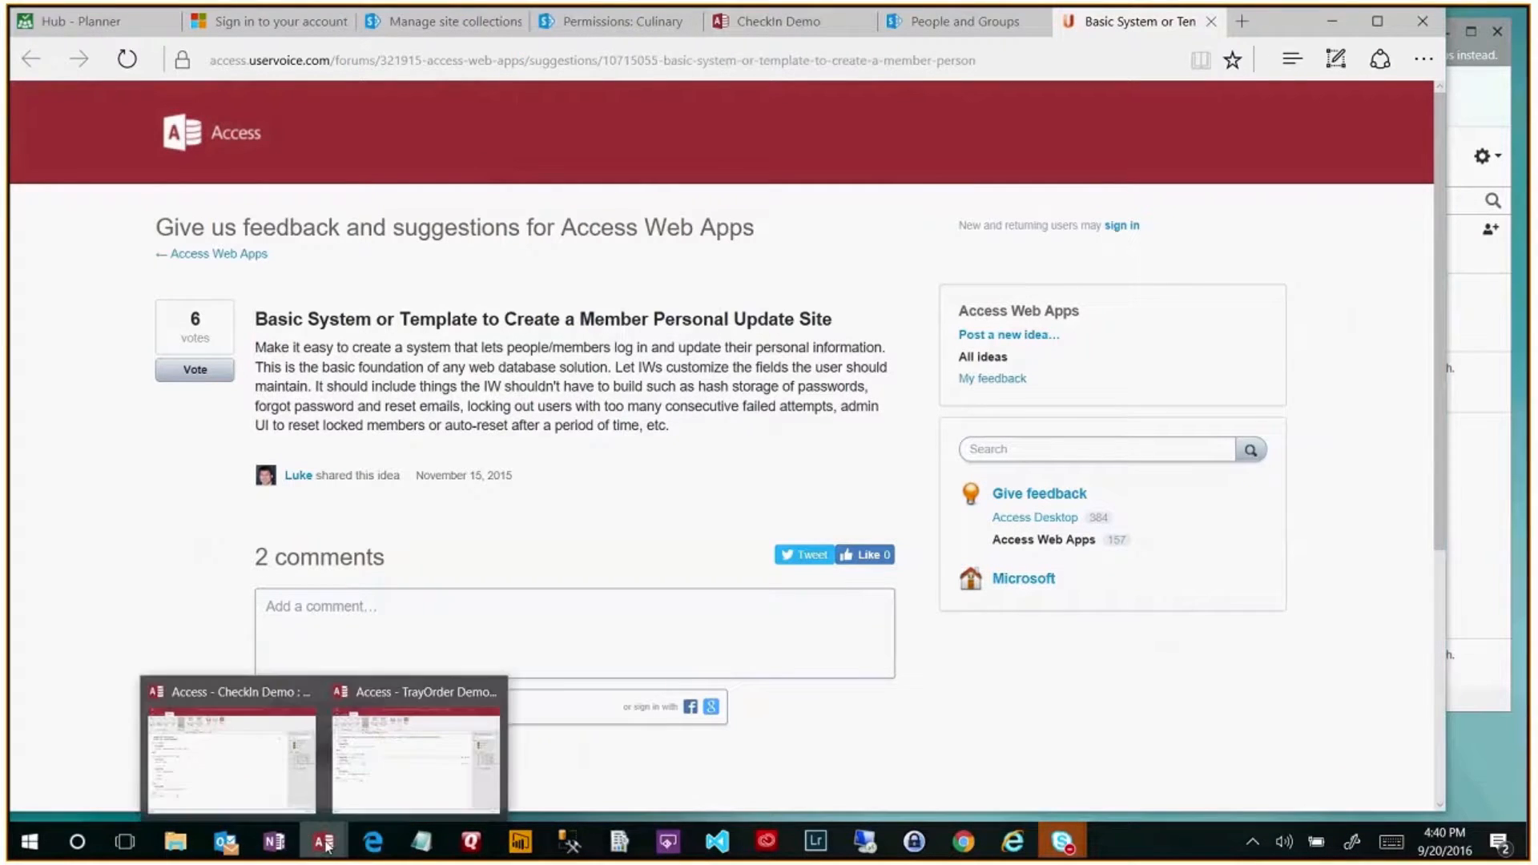
click(416, 778)
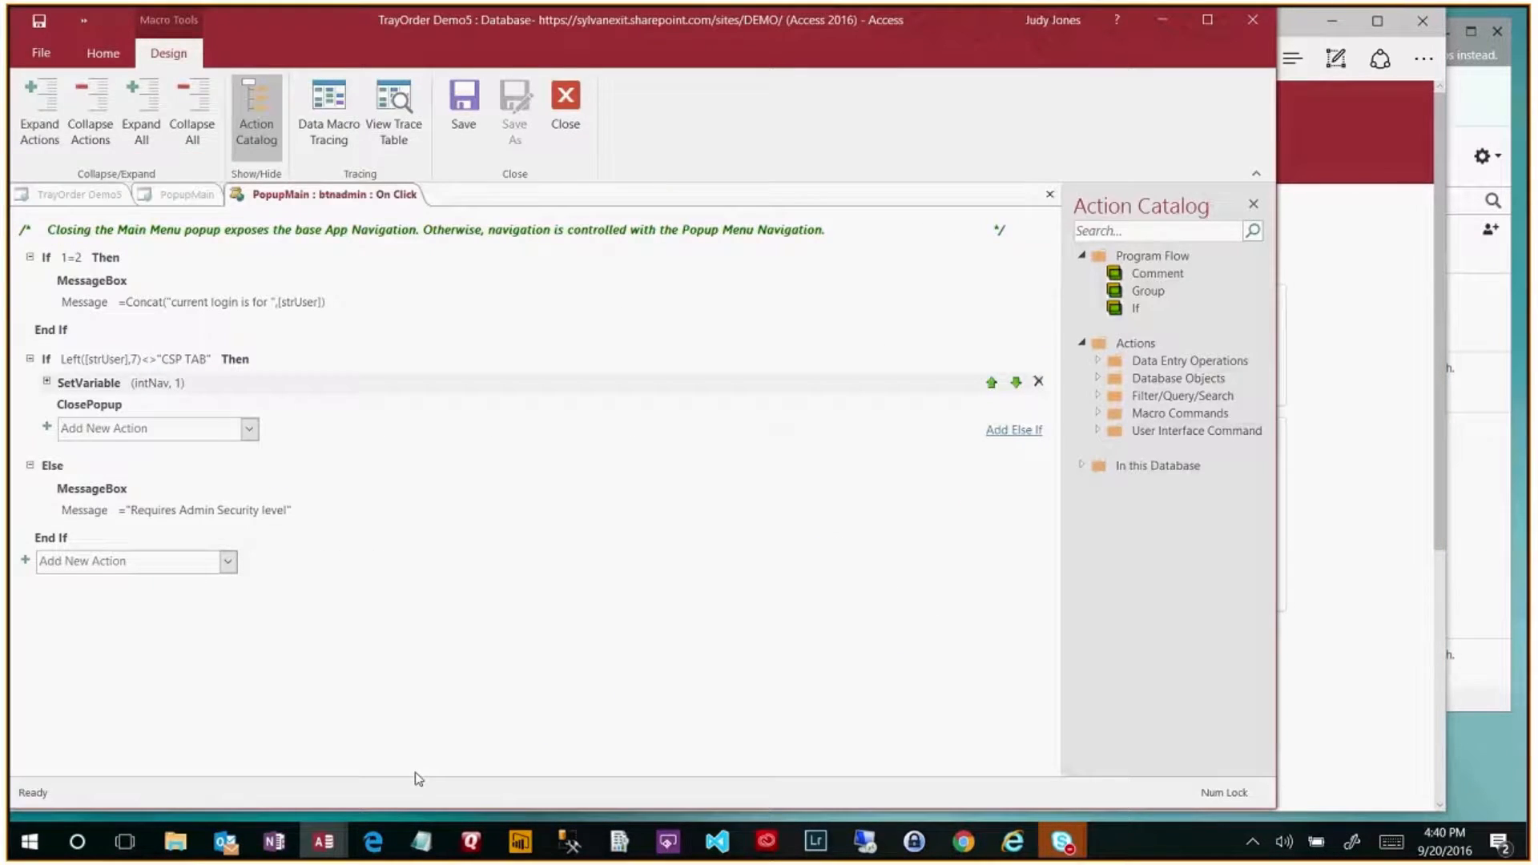
click(1051, 199)
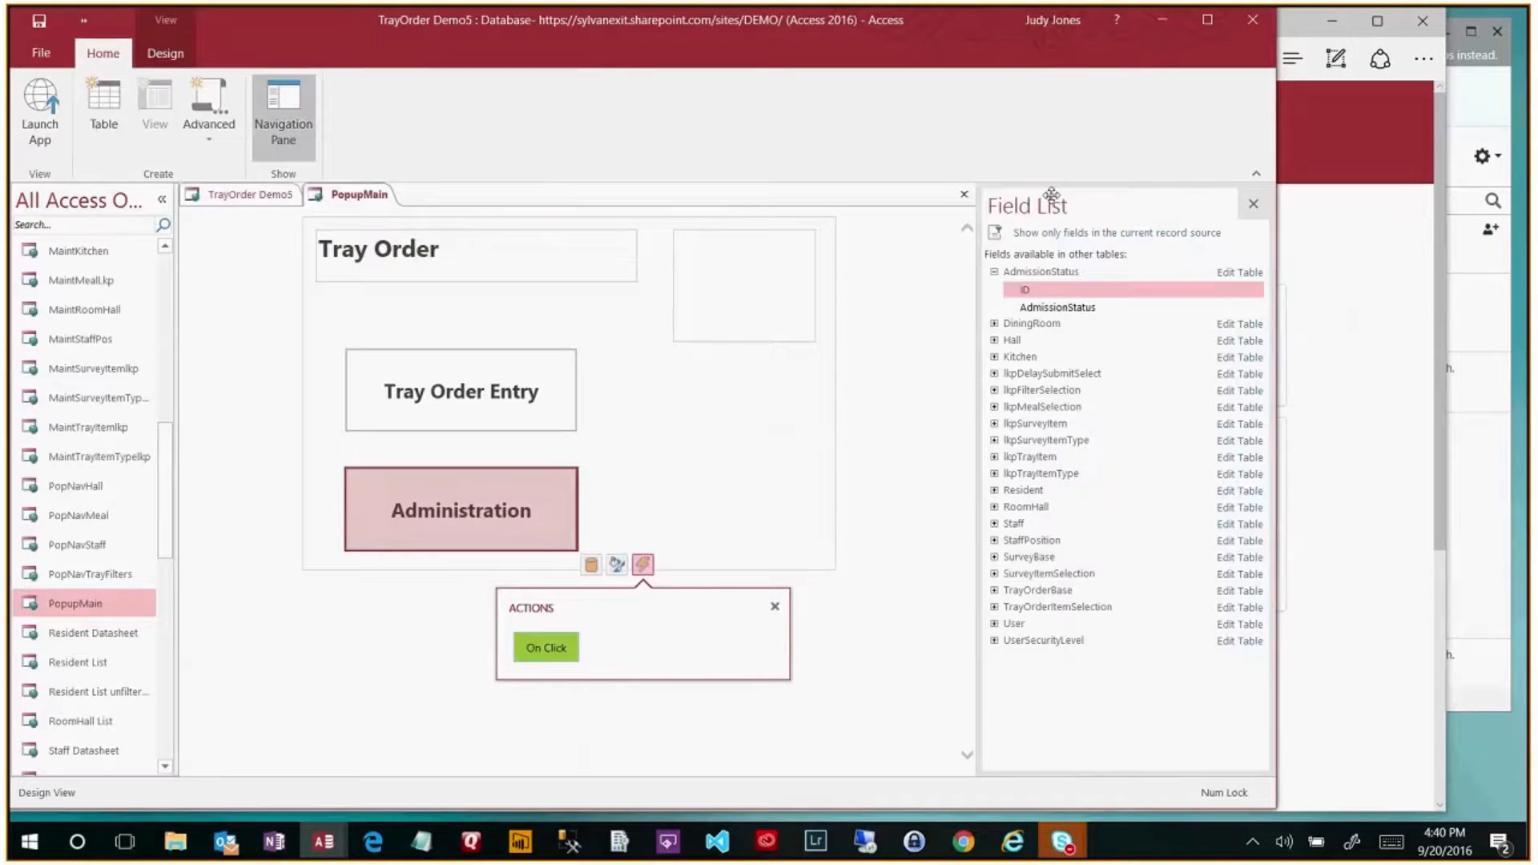
click(325, 847)
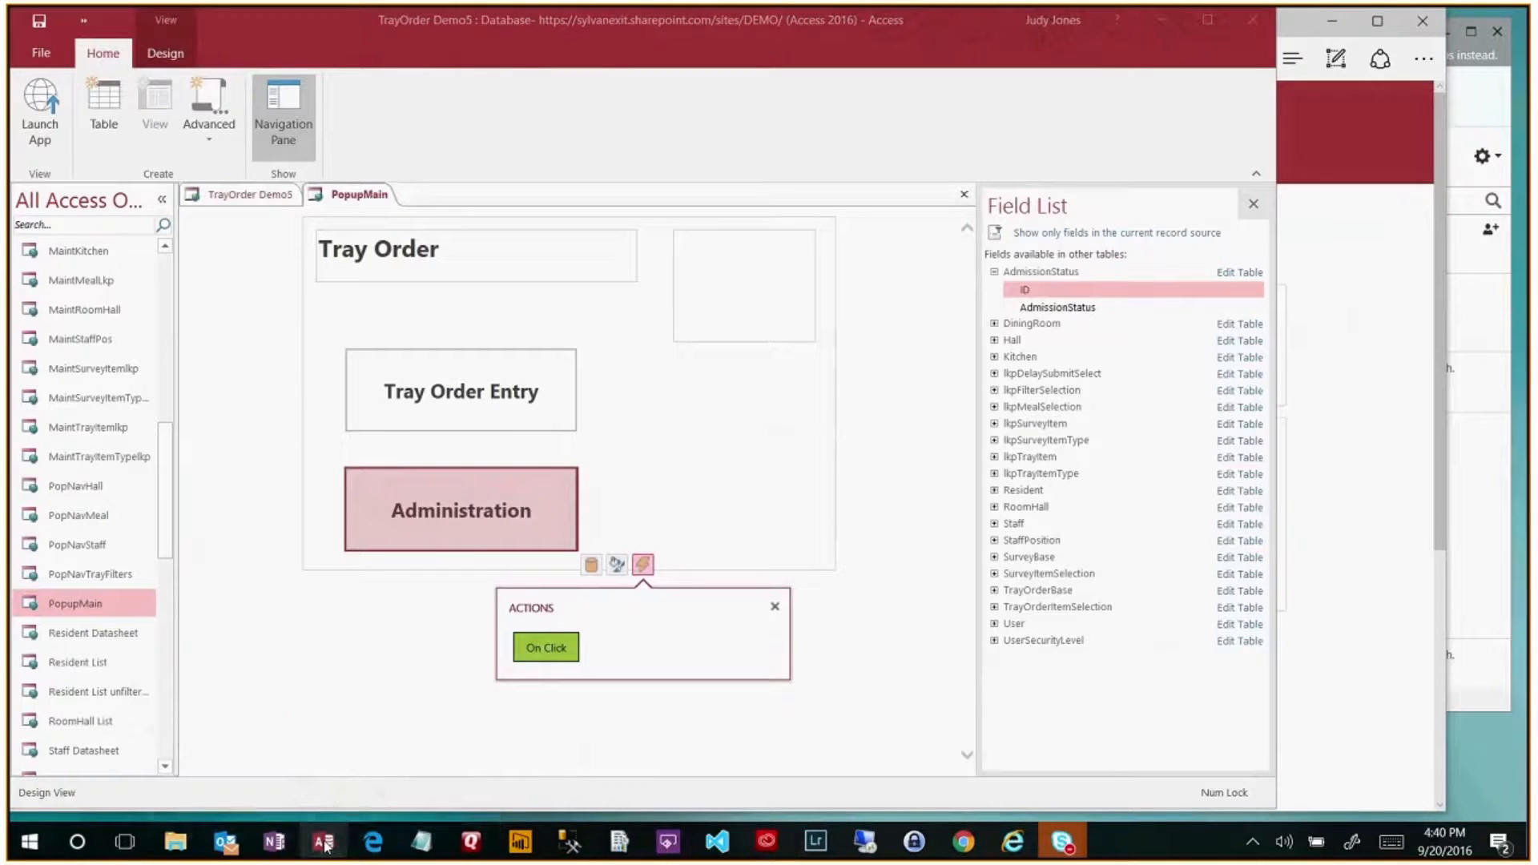
click(324, 847)
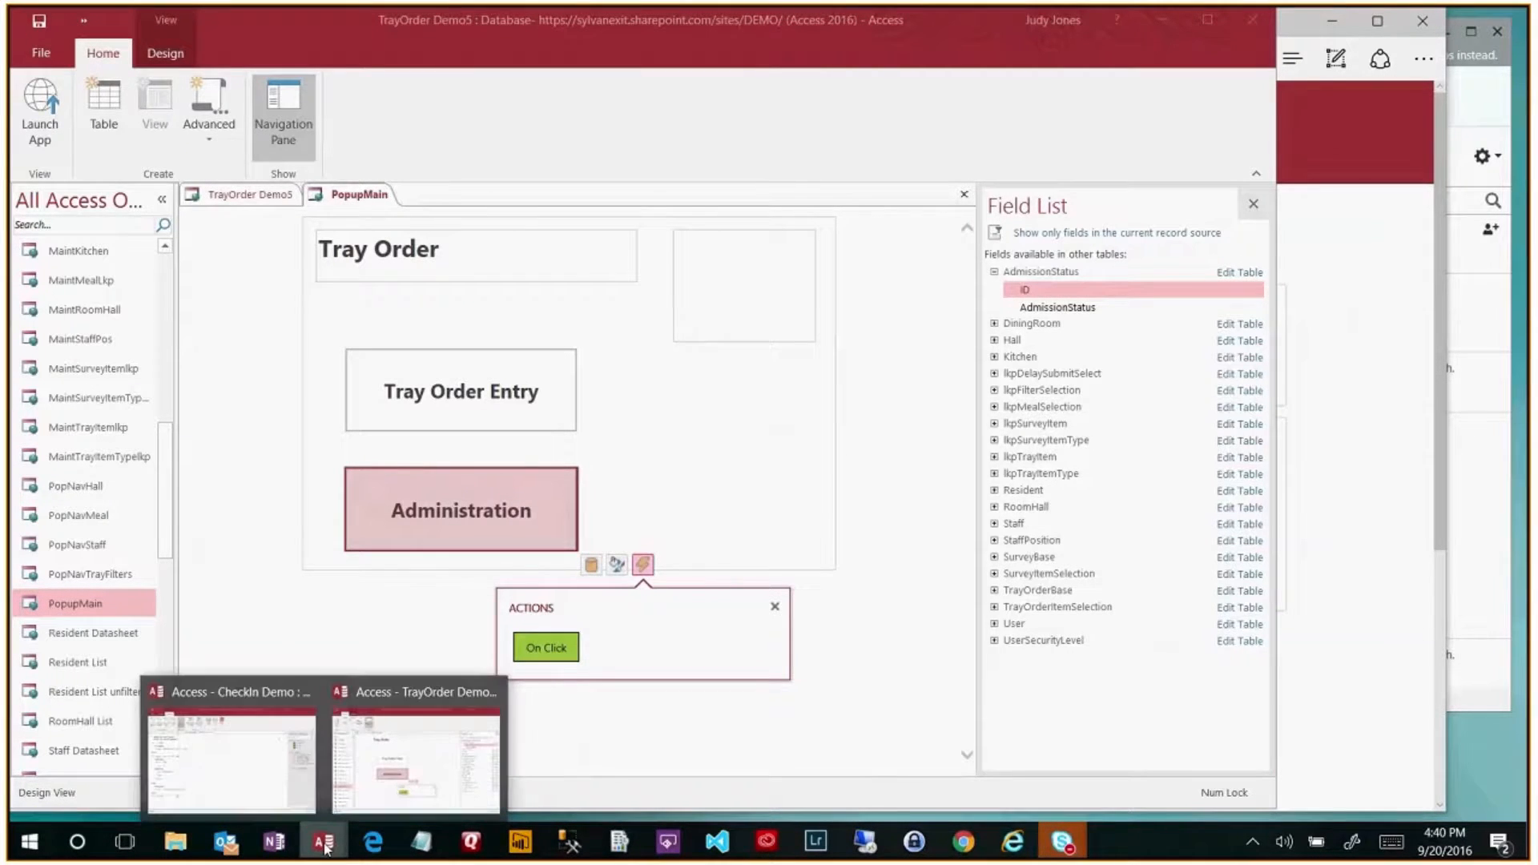
click(243, 783)
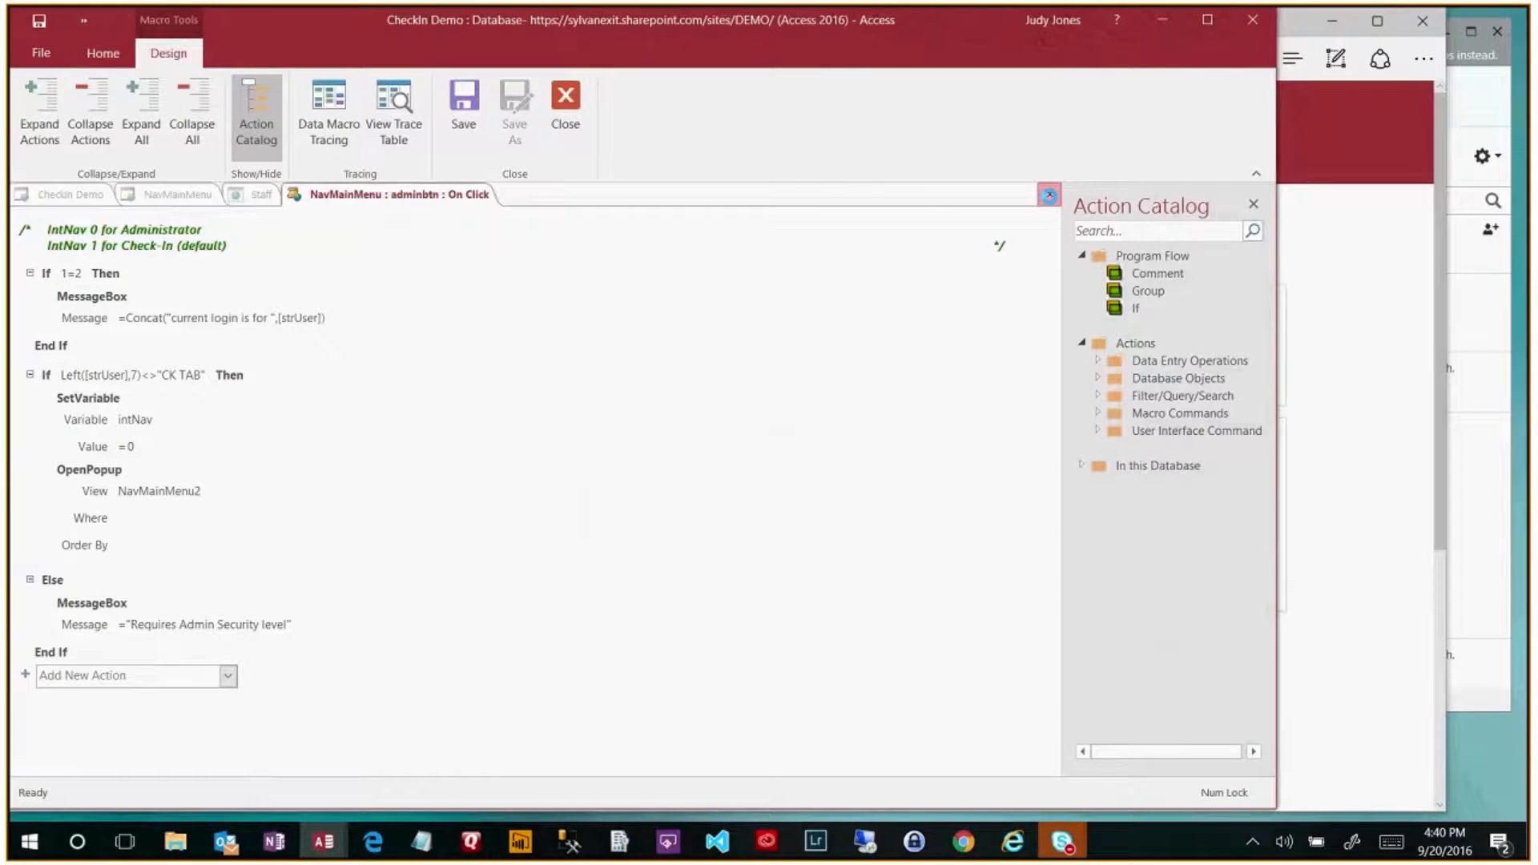
click(1049, 195)
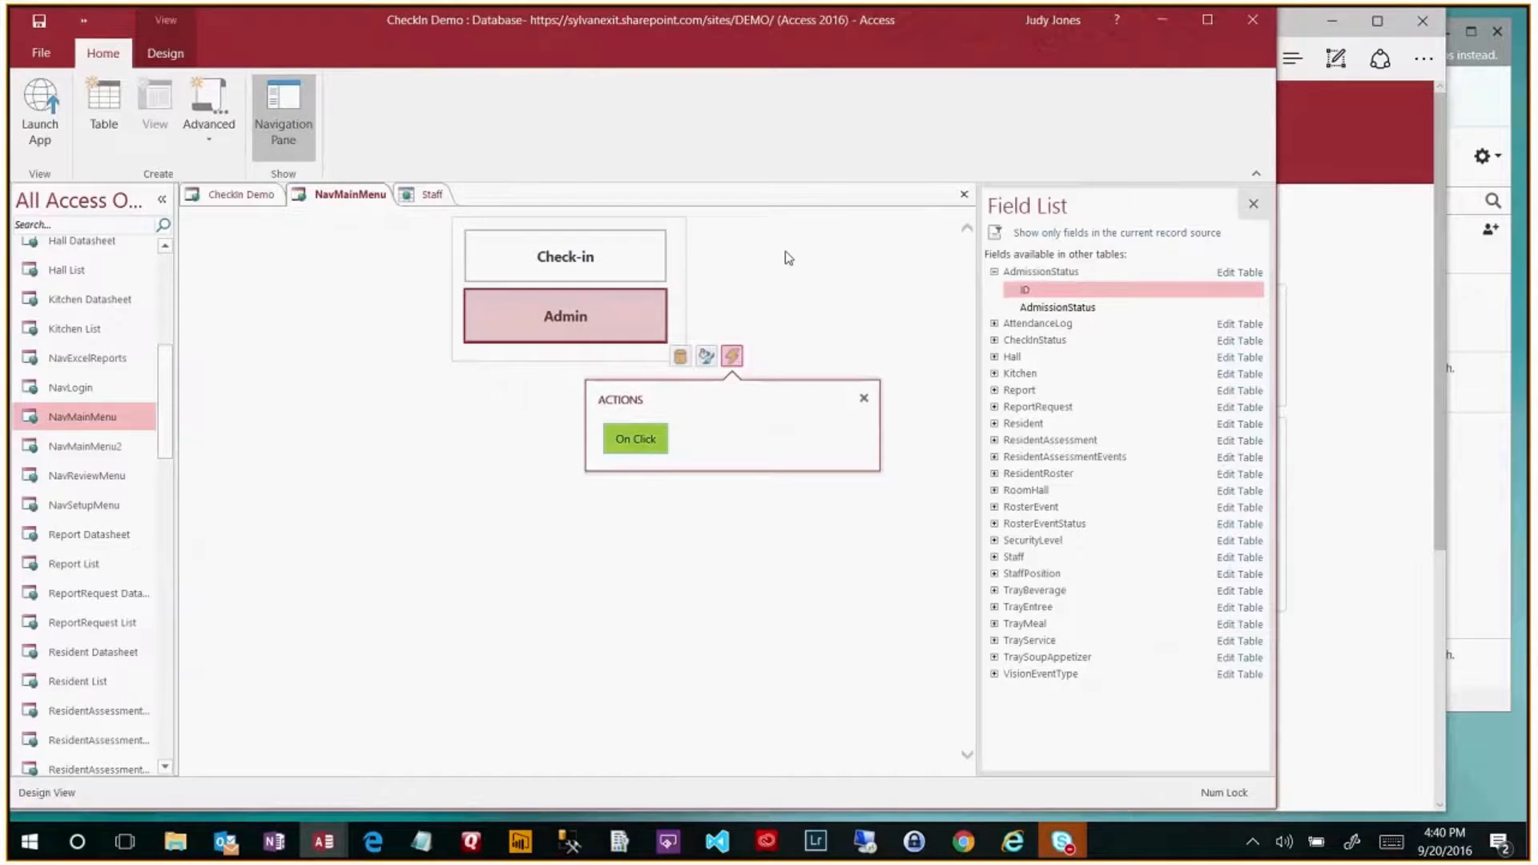
- Show the Staff table's security levels, then return to the CheckIn Demo web app's Admin Menu
click(440, 200)
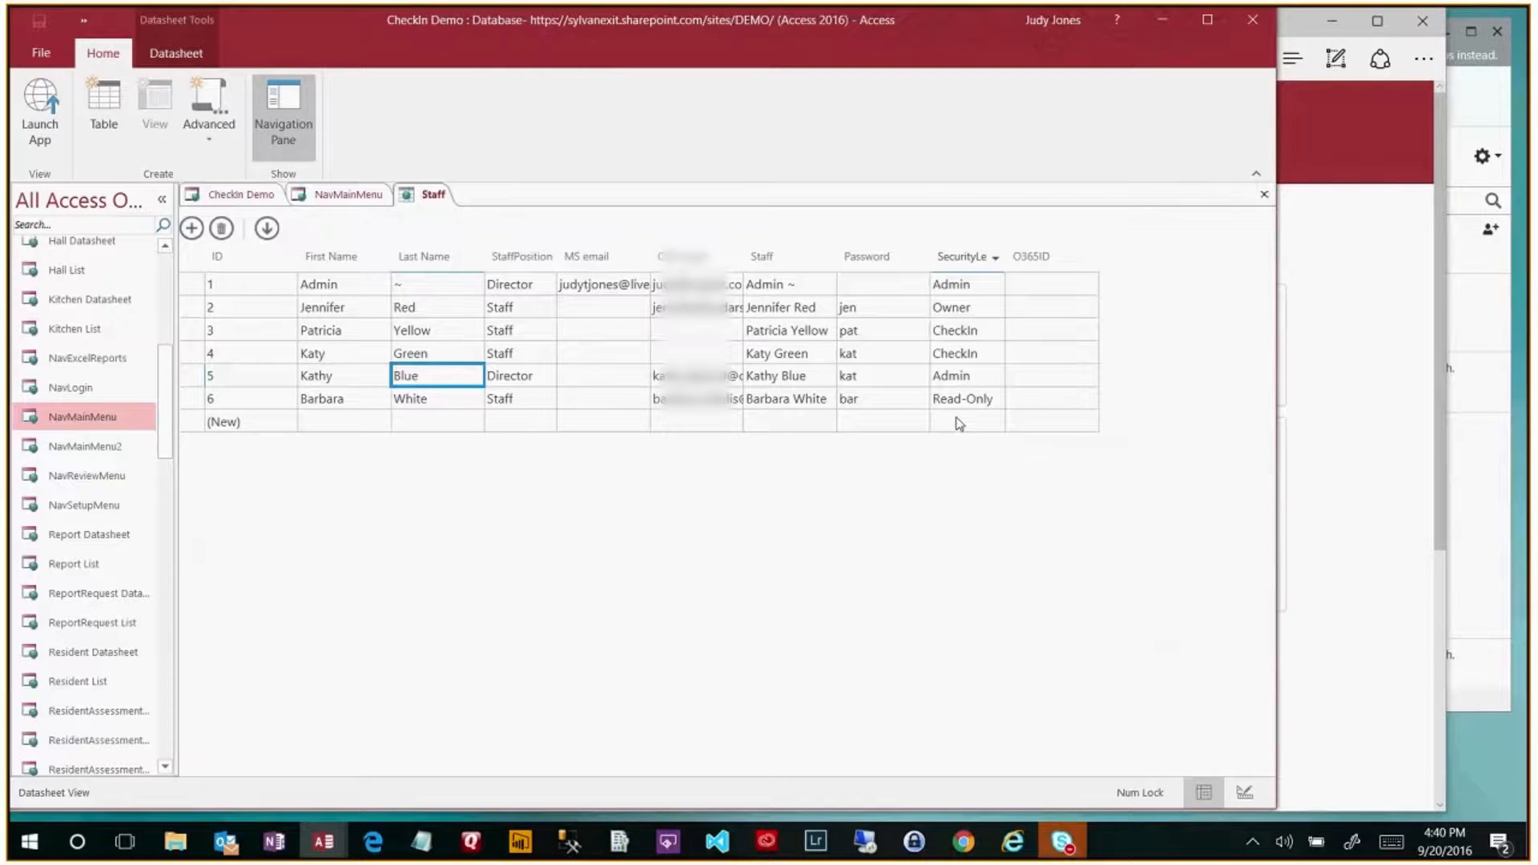
click(373, 843)
click(789, 20)
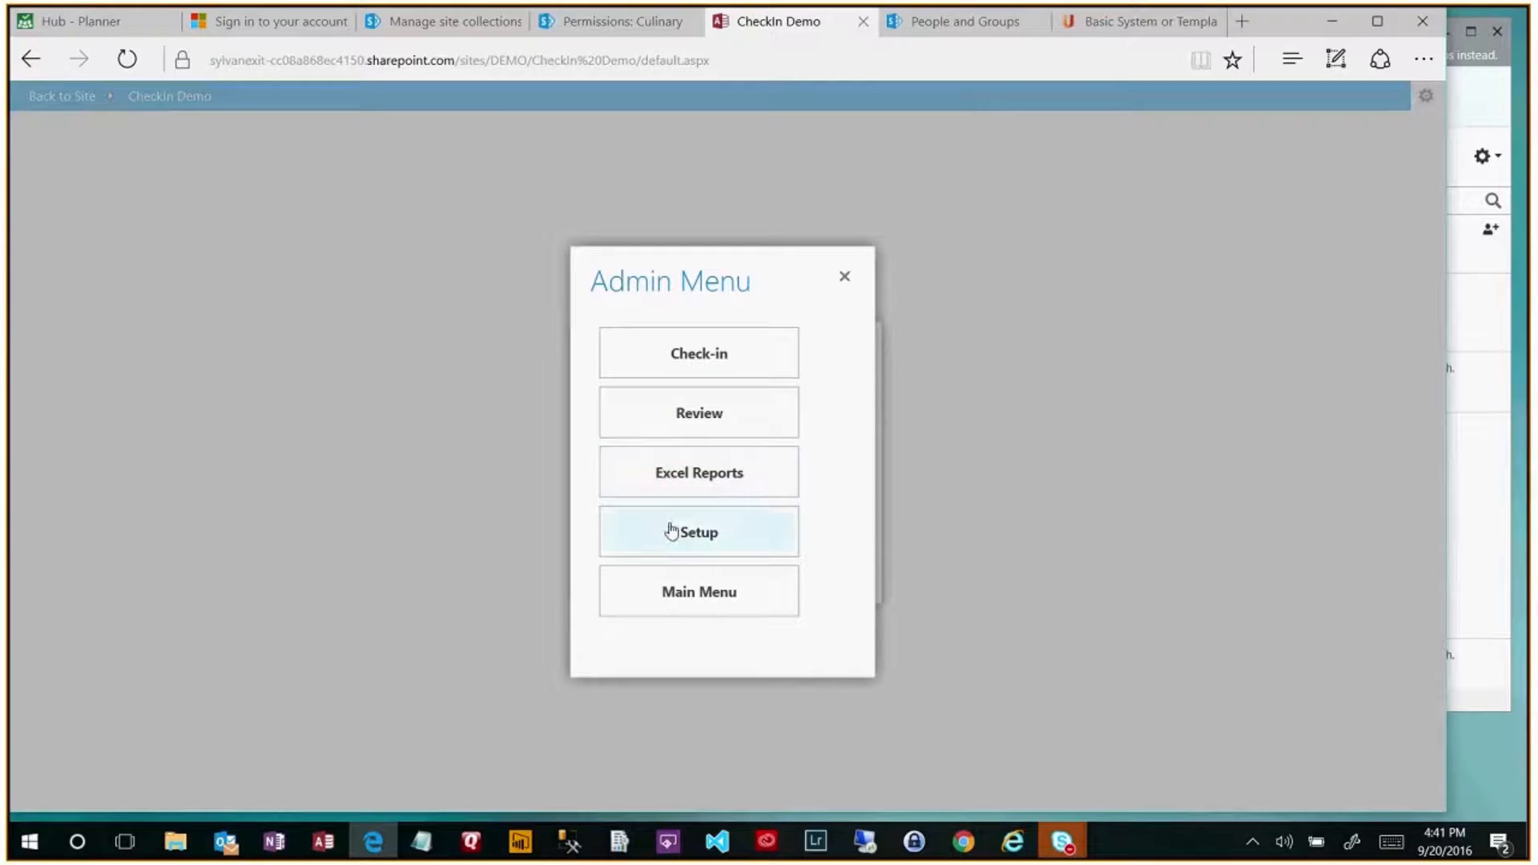
- Glance at Setup, view the Excel Reports Resident Roster's Holiday Party entry, then return to Access's Staff table
click(730, 533)
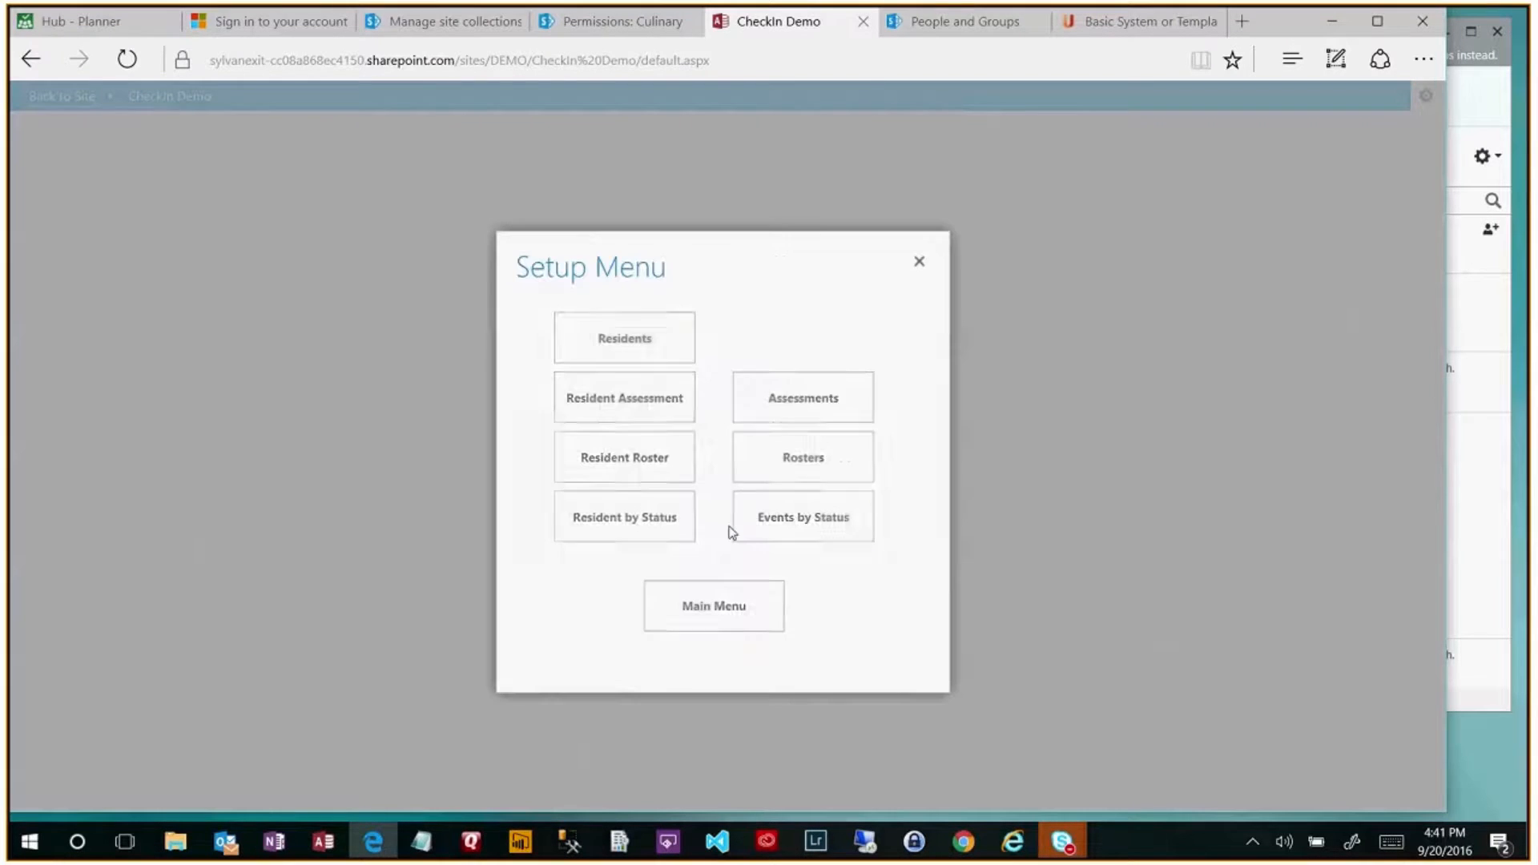
click(921, 264)
click(731, 483)
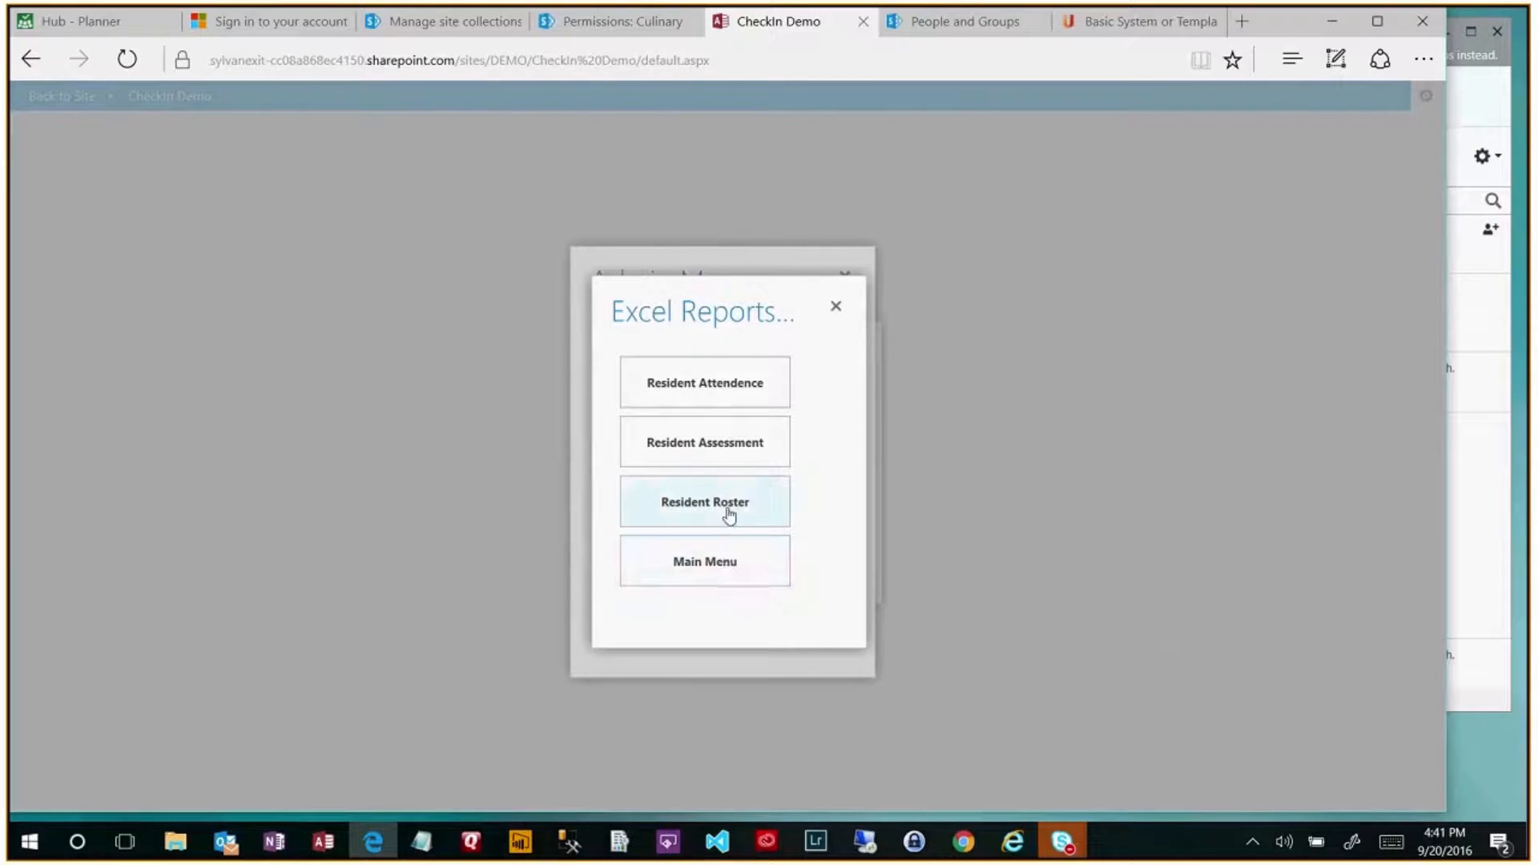
click(726, 506)
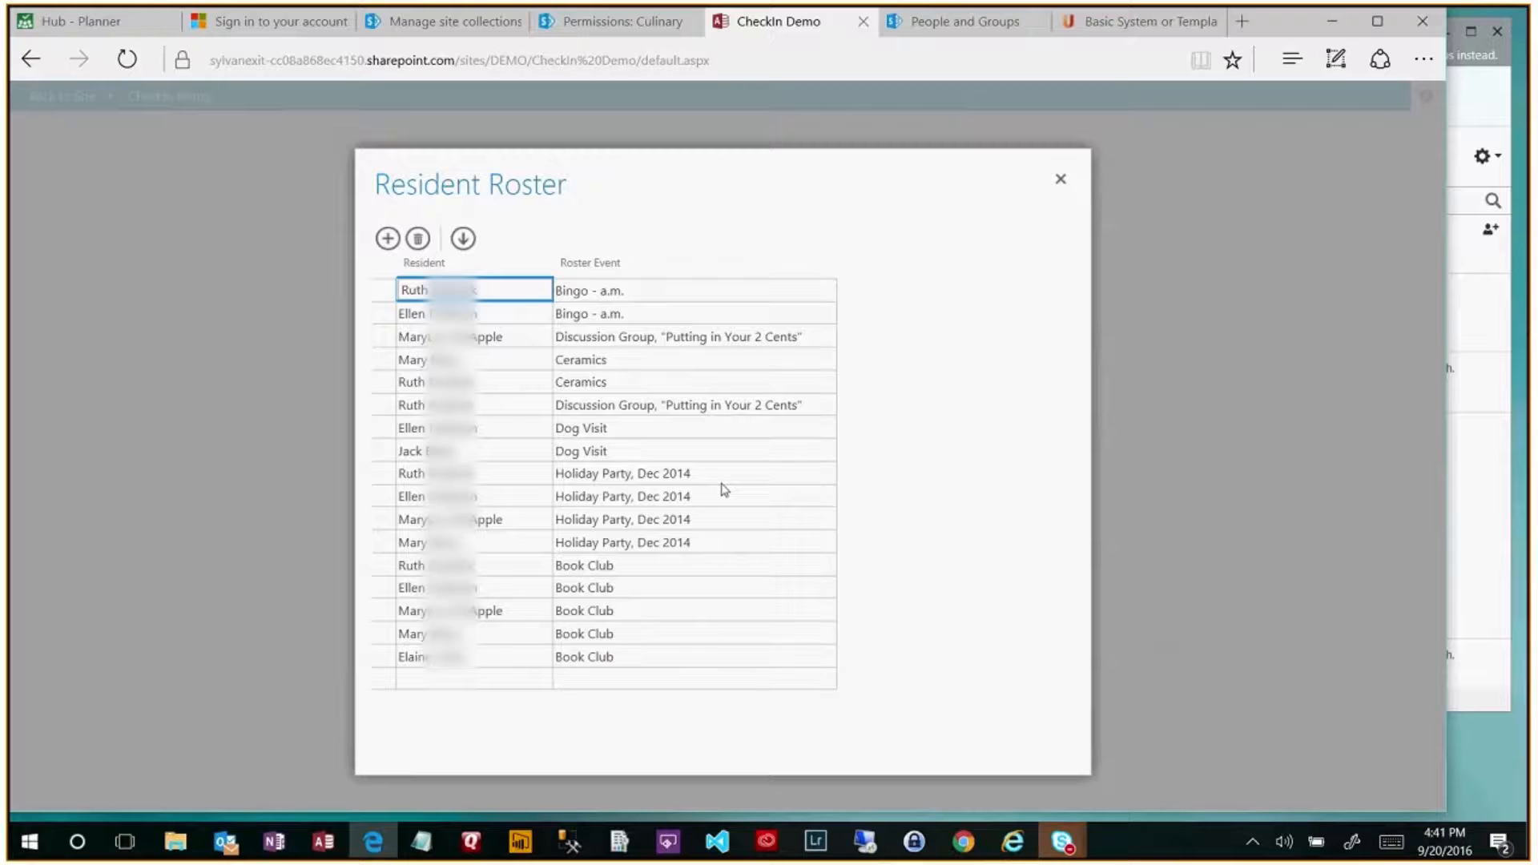
click(723, 545)
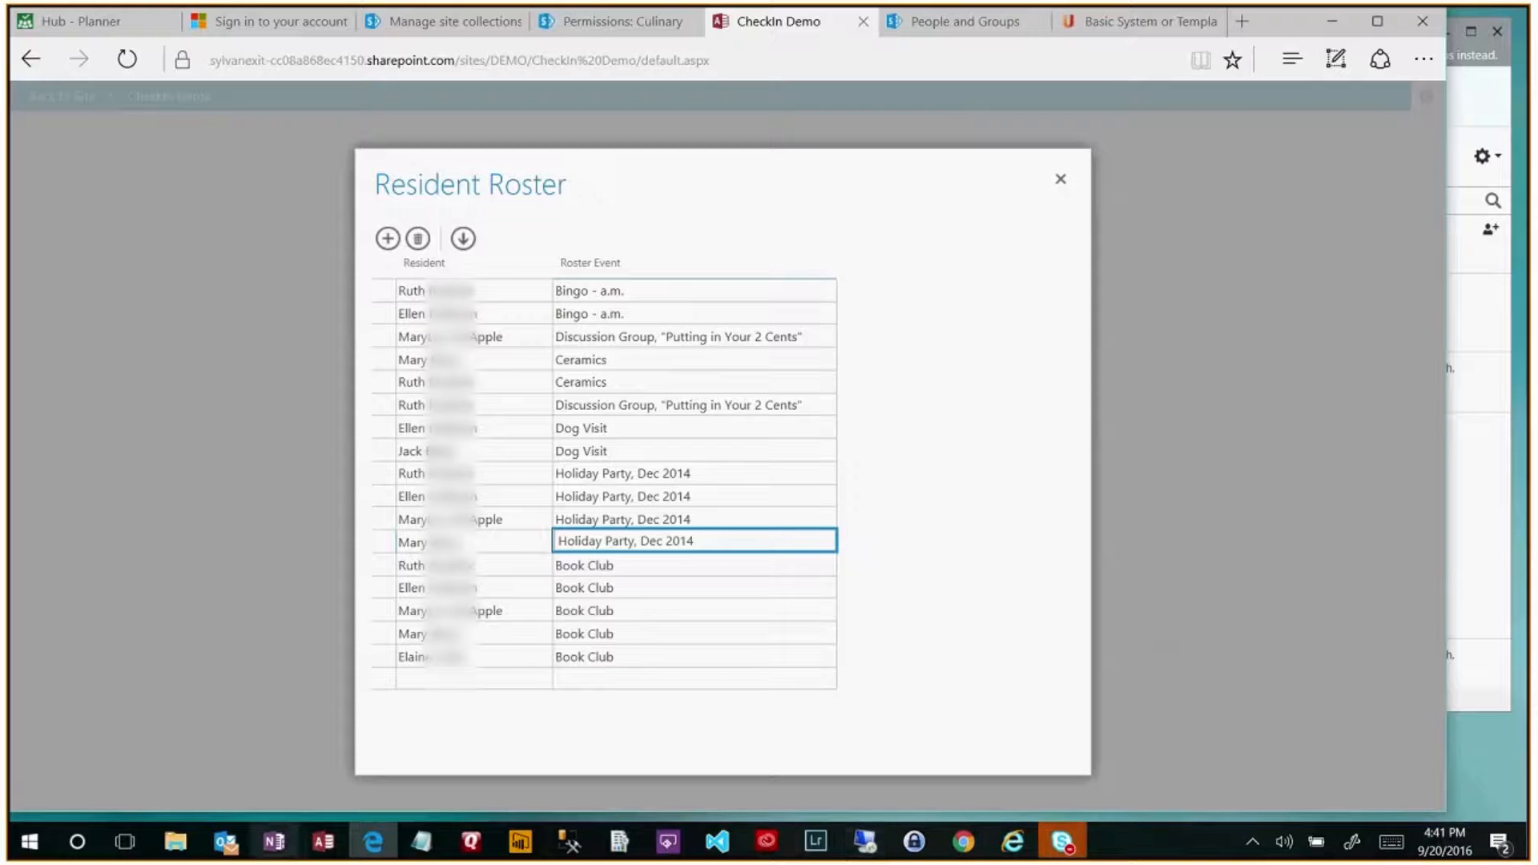
mouse_move(324, 840)
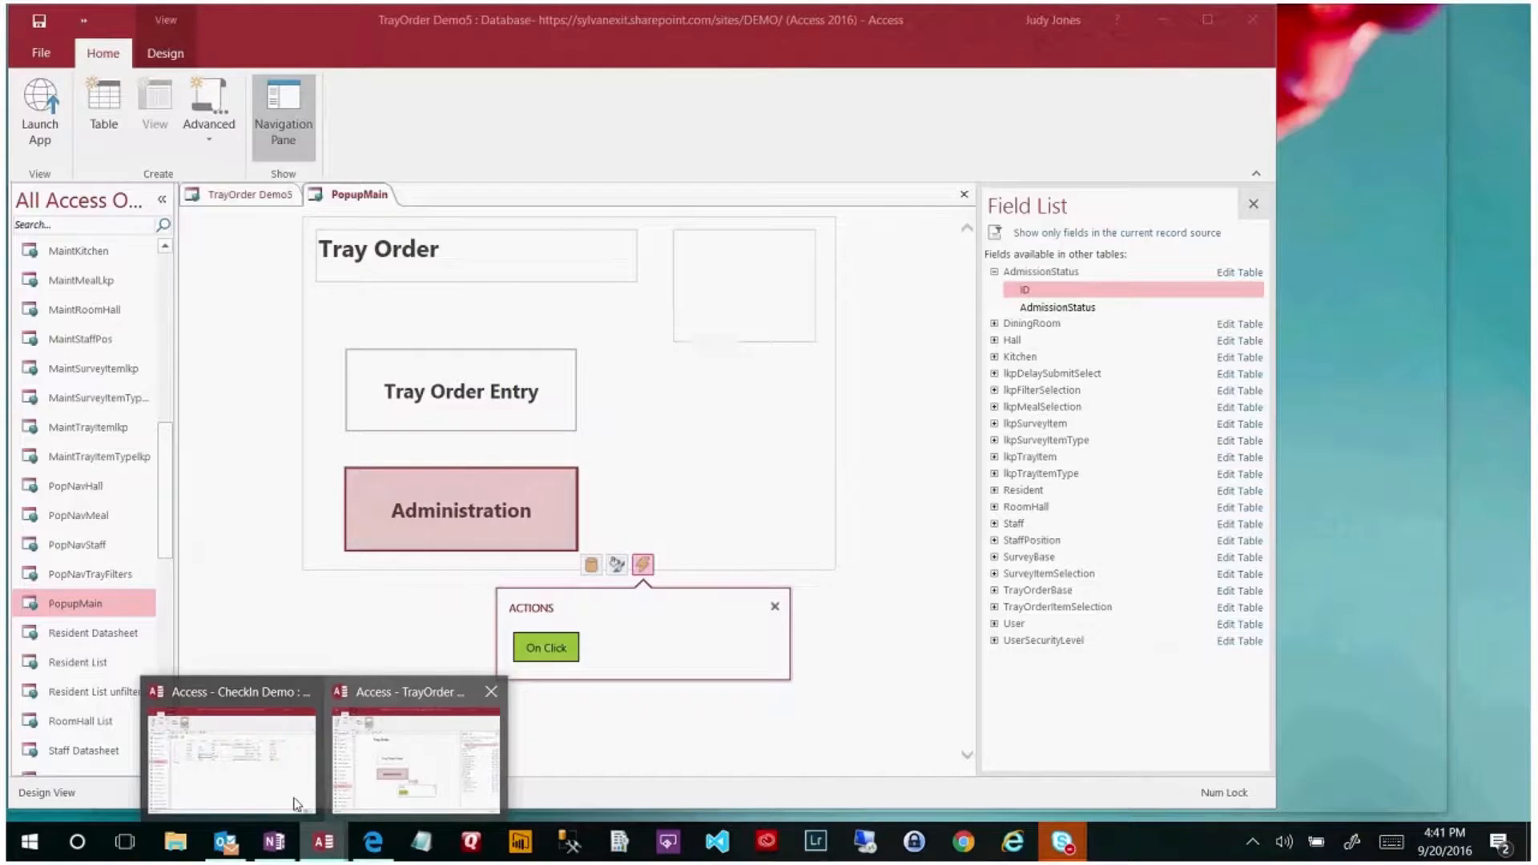
click(296, 804)
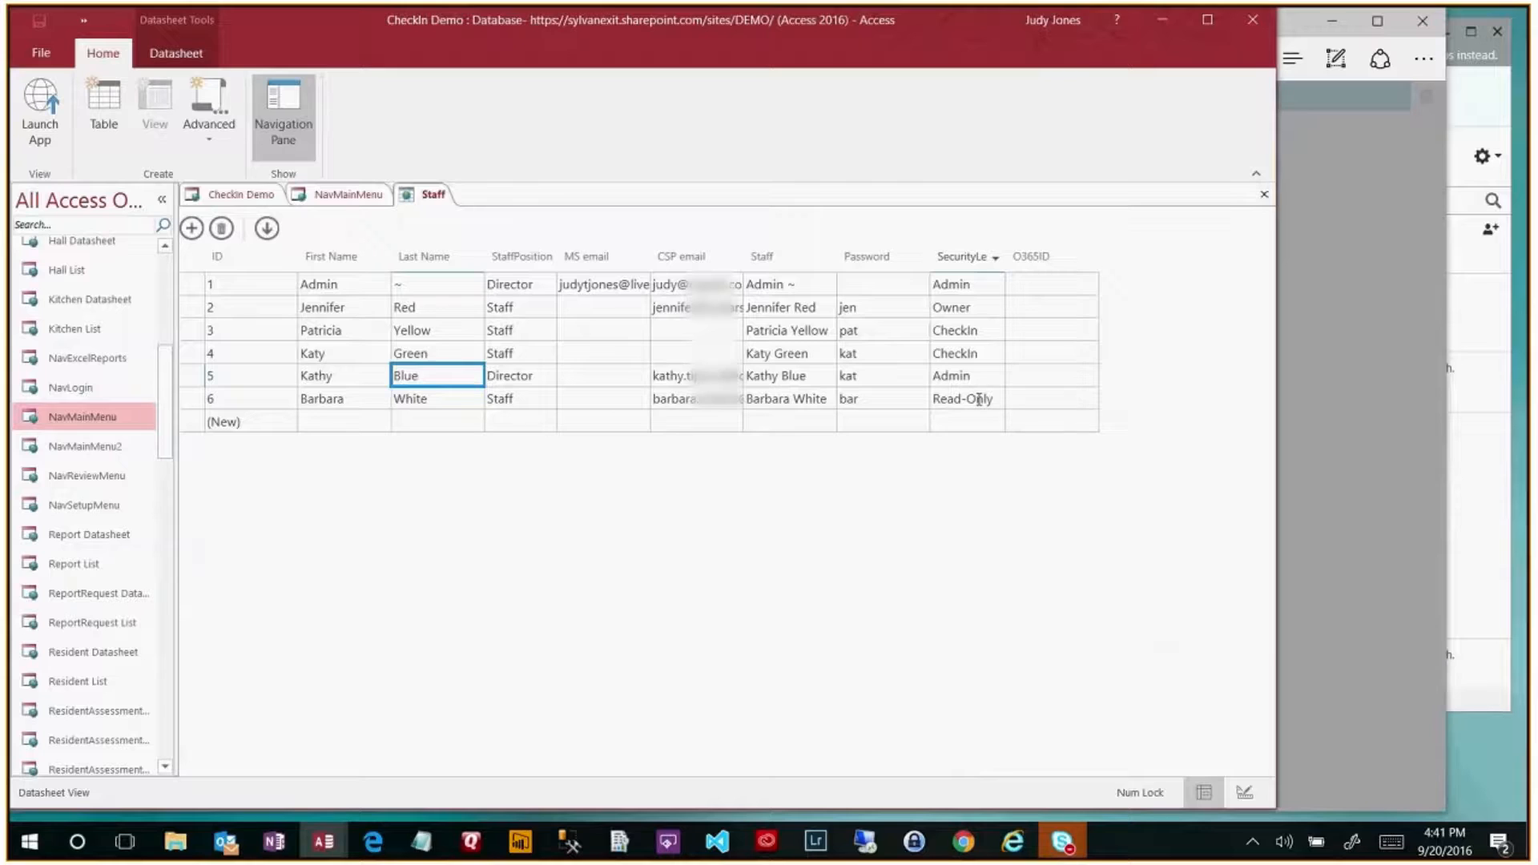
click(978, 399)
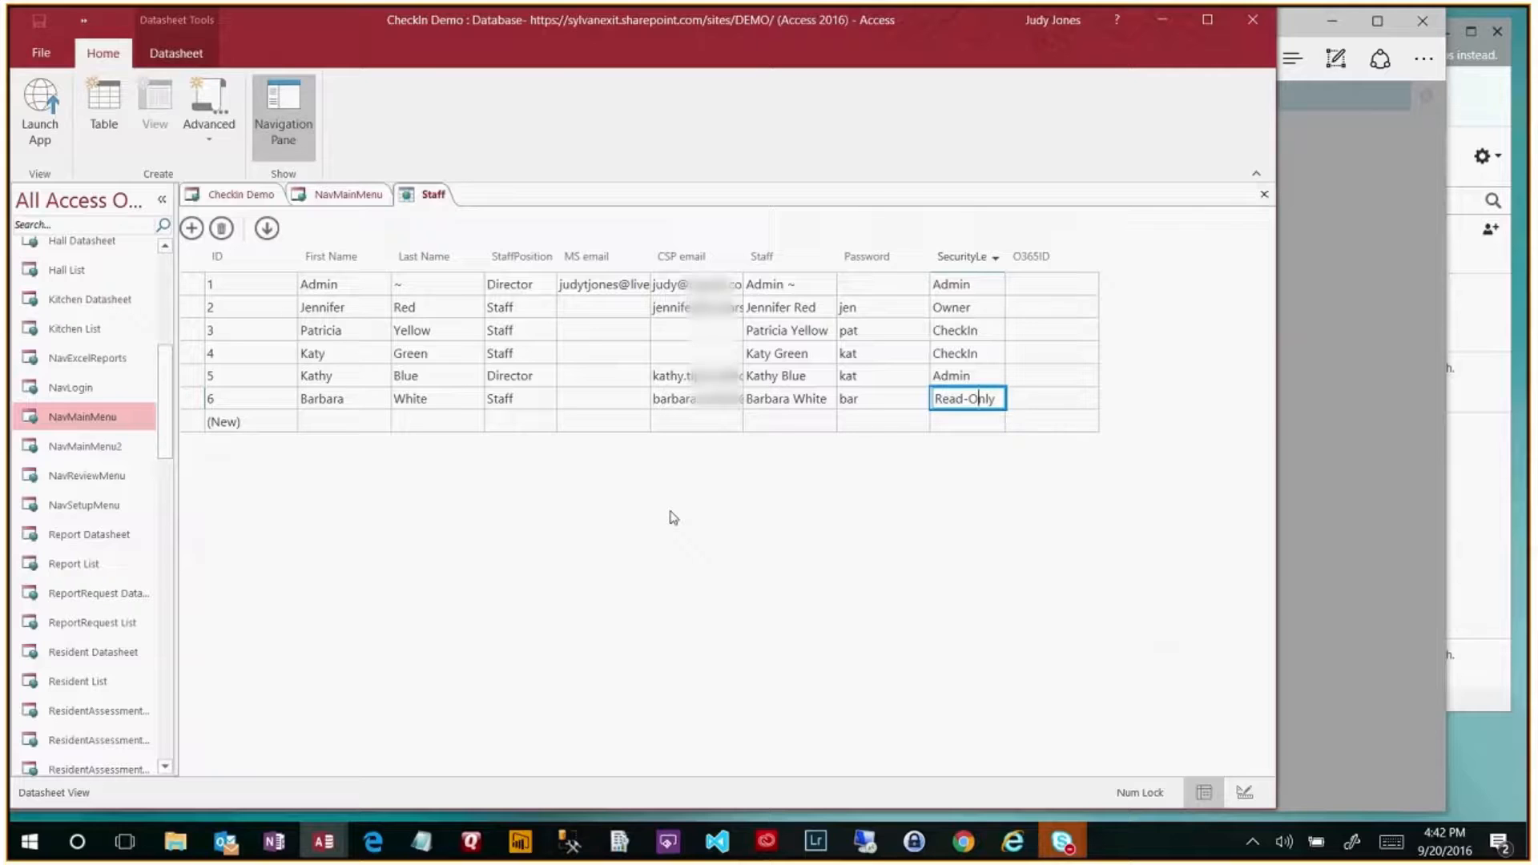
- Show the NavMainMenu form design, then switch to the web app's Review Menu
click(344, 194)
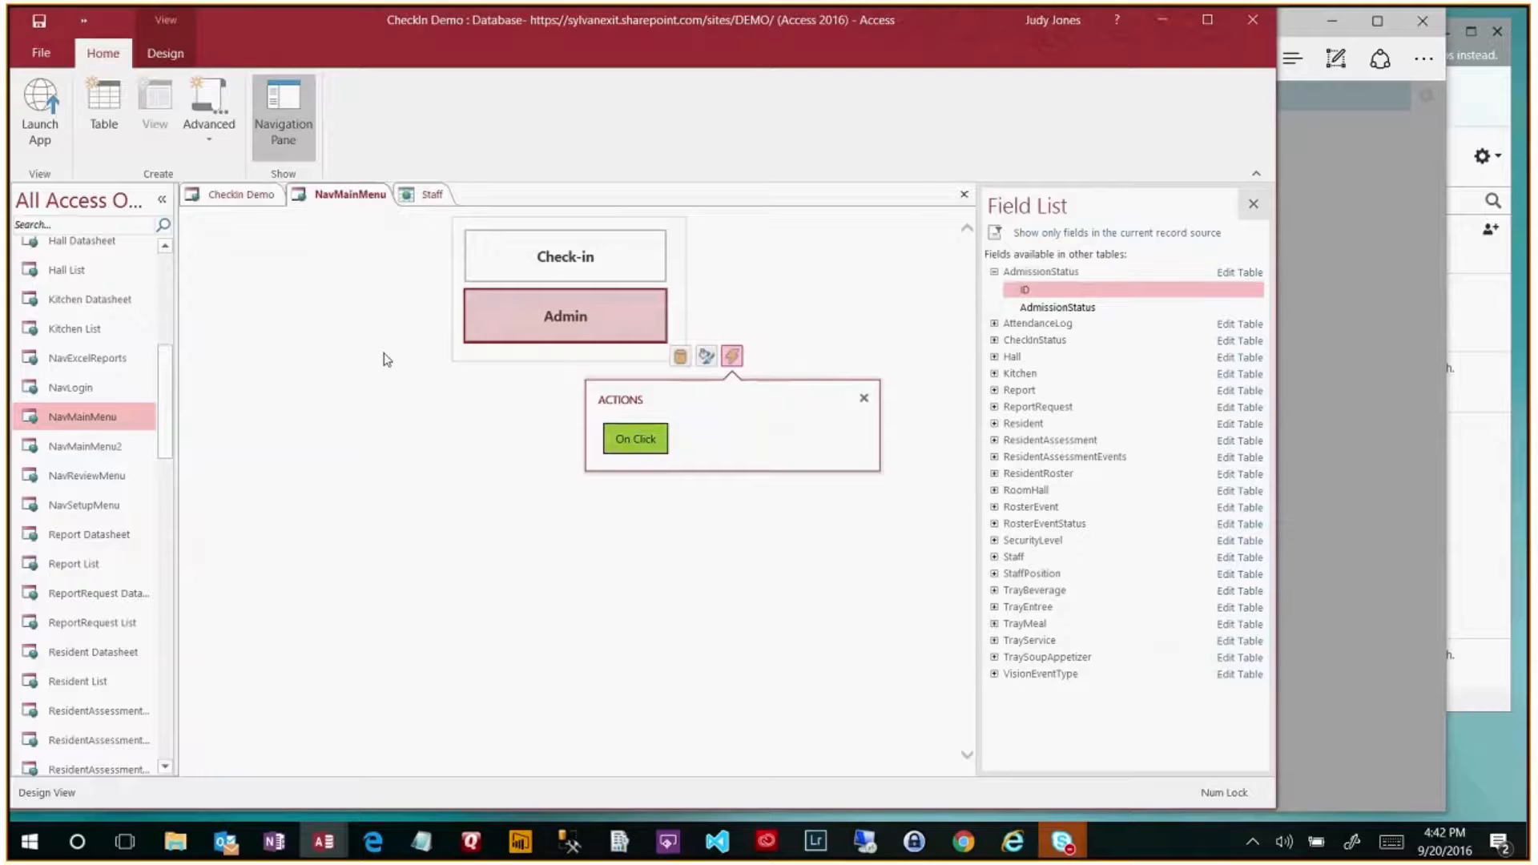
key(alt+Tab)
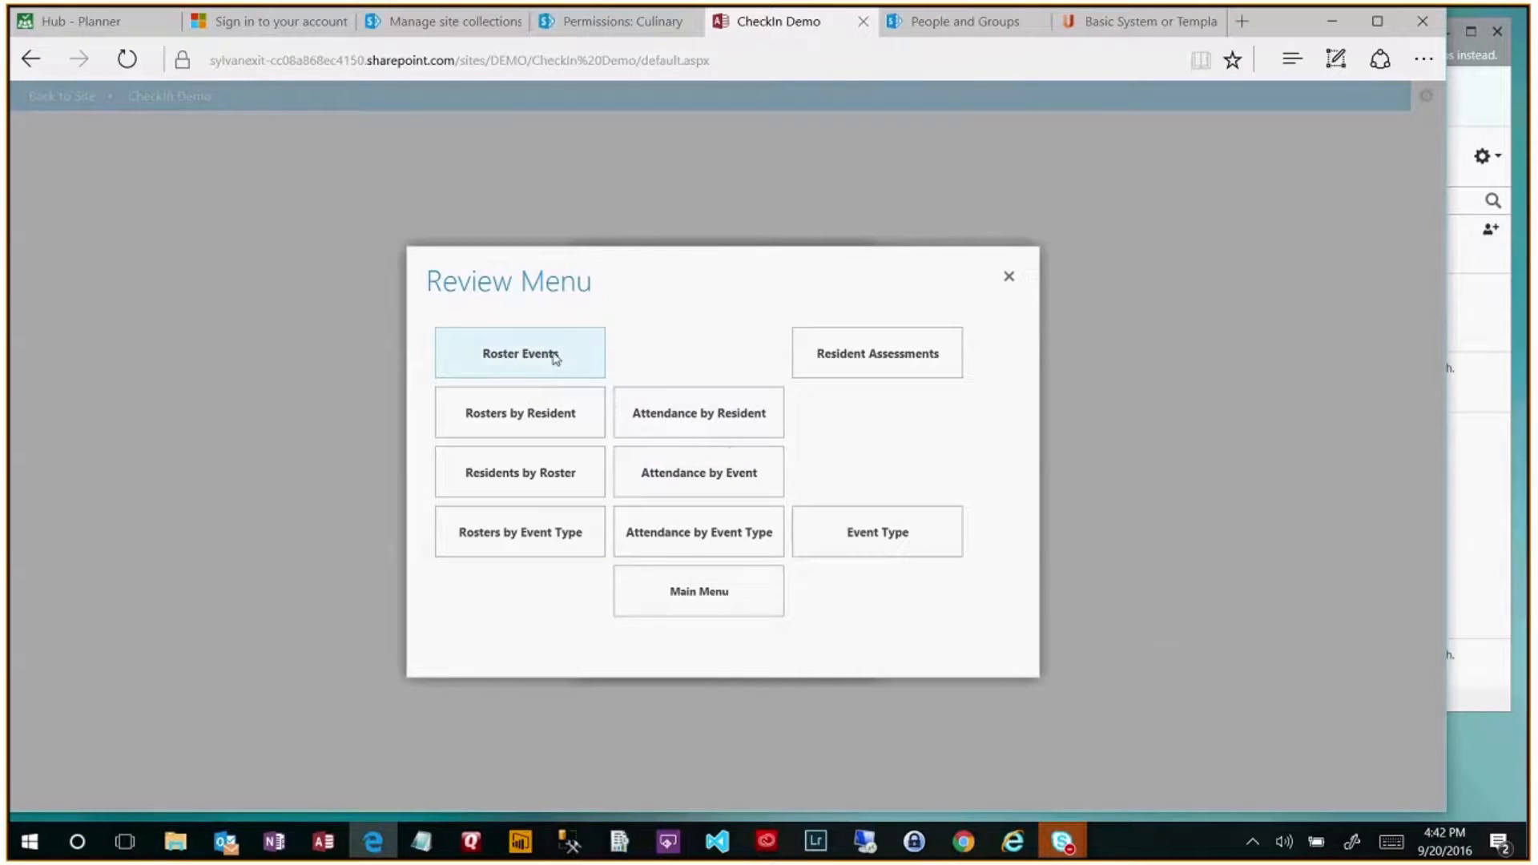
- Filter Roster Events to Current Events, an Intellectual Programs event with no attendance entries
click(553, 356)
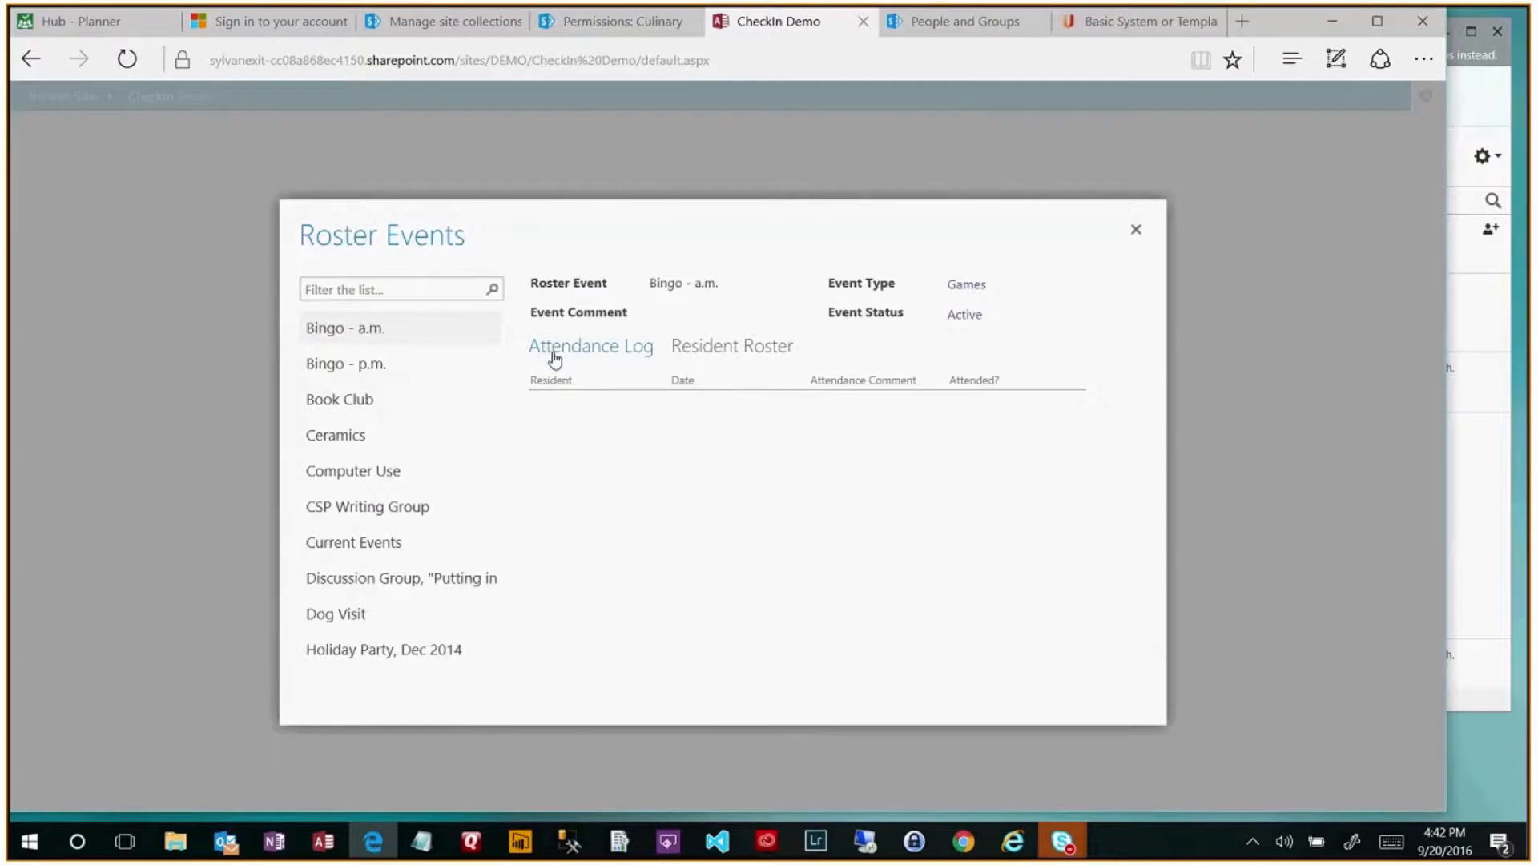
click(381, 286)
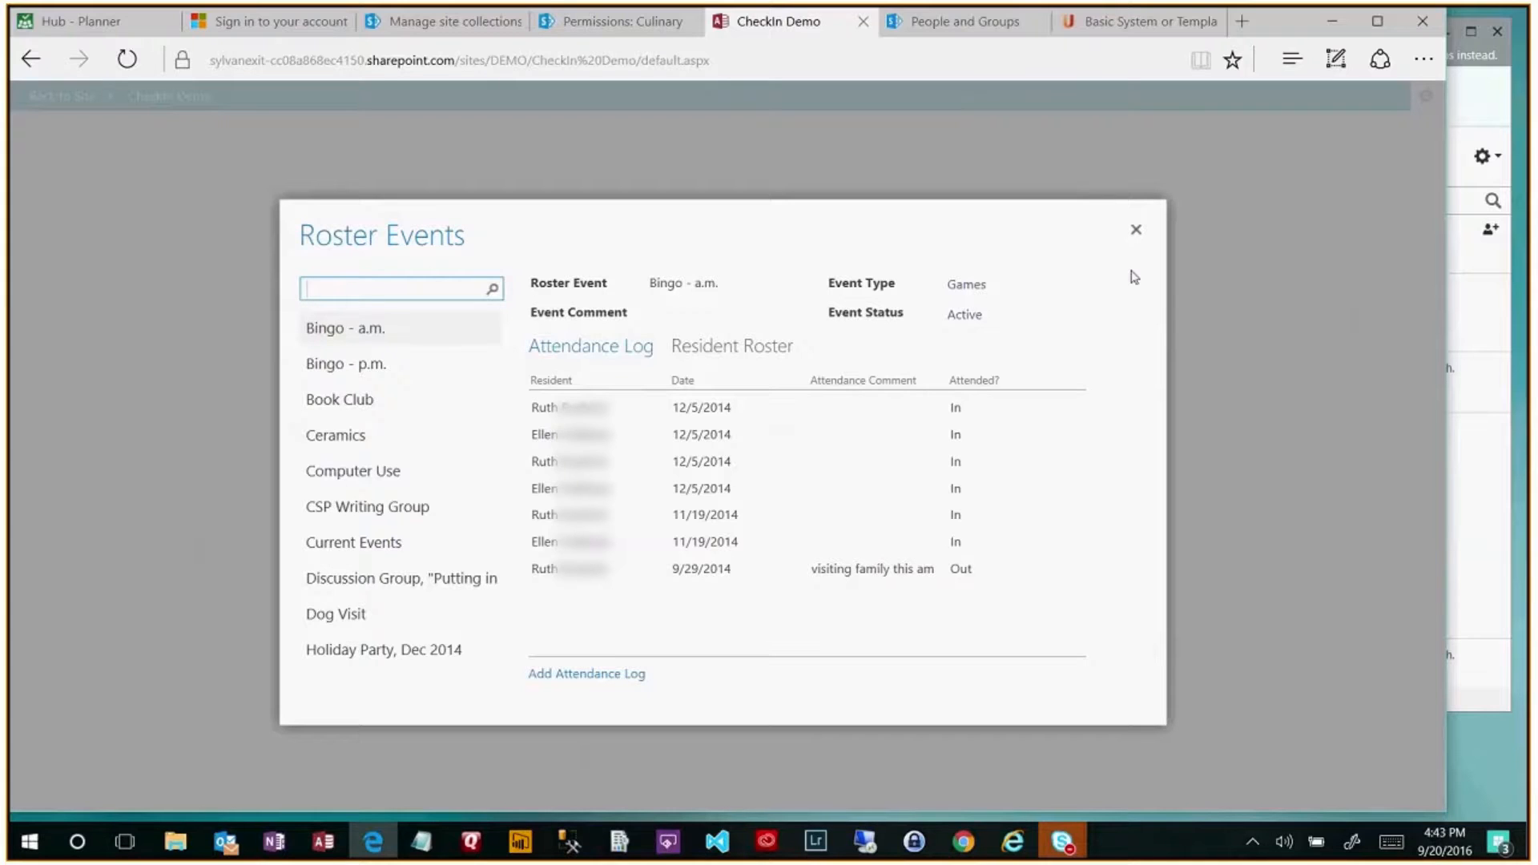
click(330, 293)
click(354, 542)
click(337, 290)
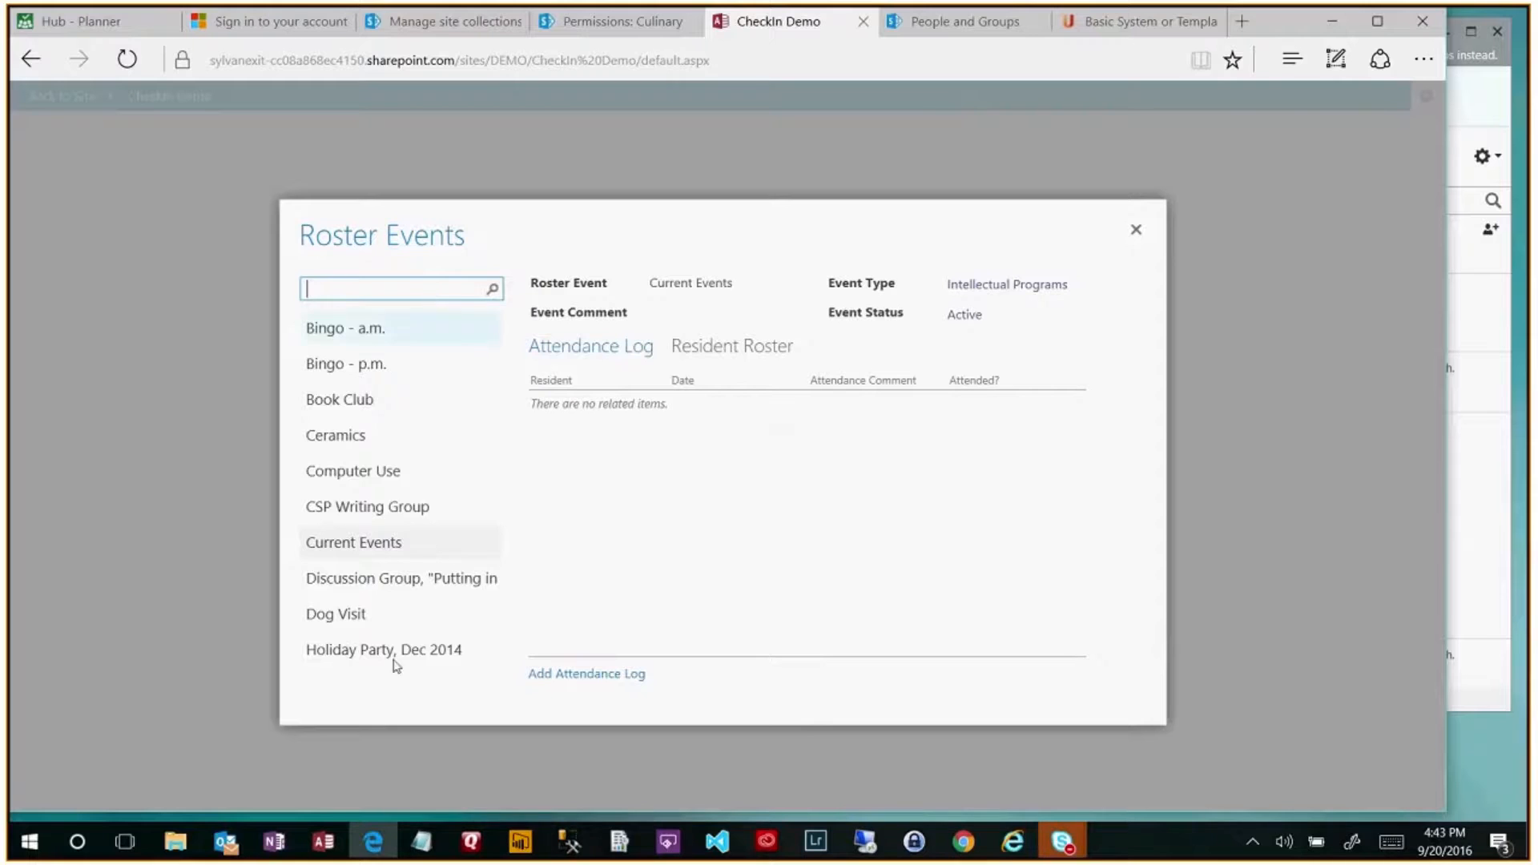
click(324, 841)
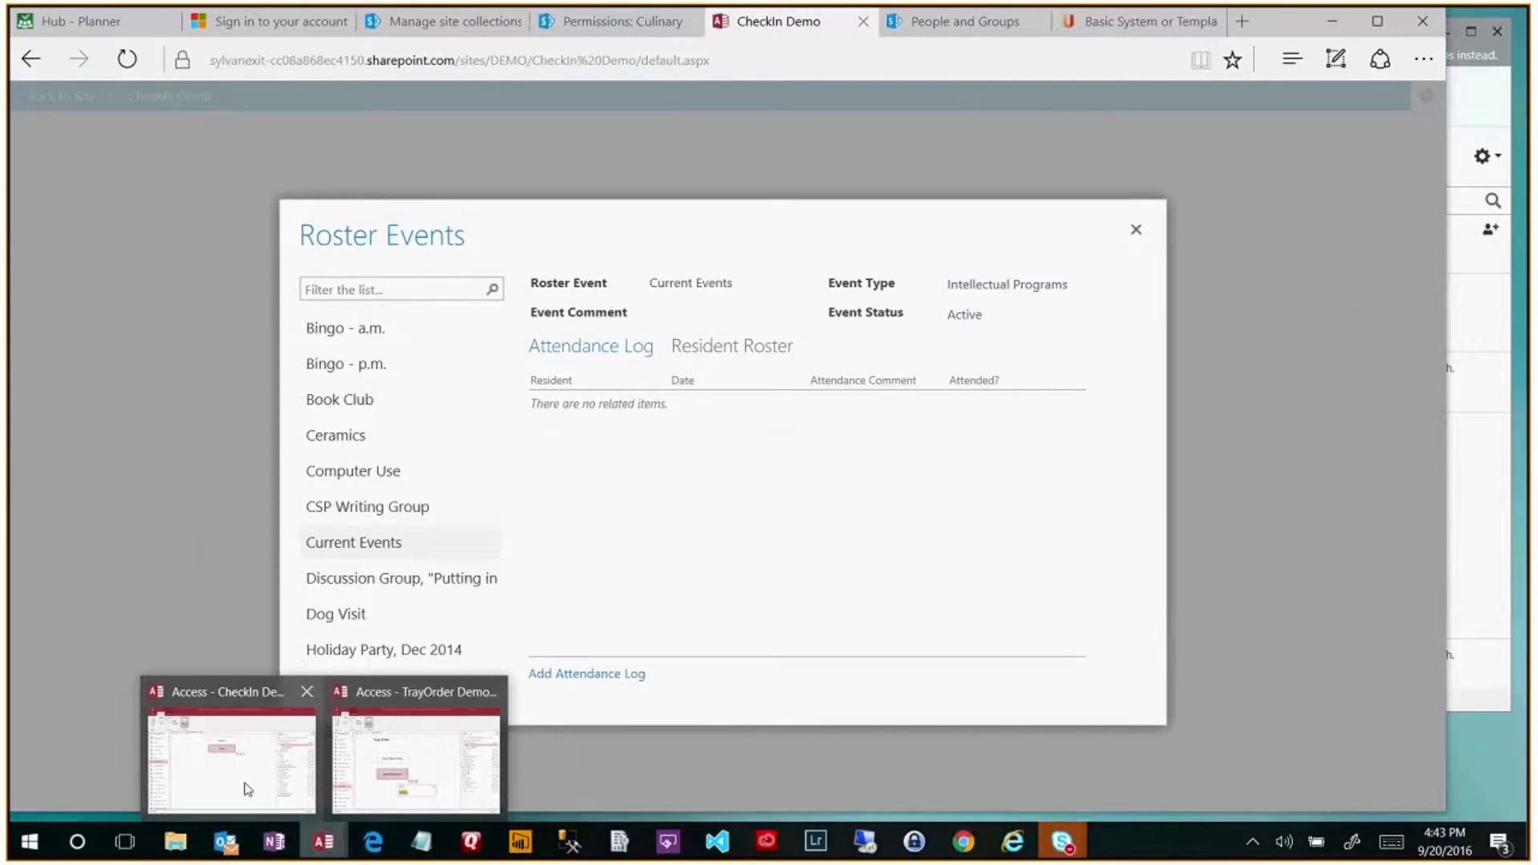
- Return to the CheckIn Demo NavMainMenu design with its field list of app tables
click(248, 790)
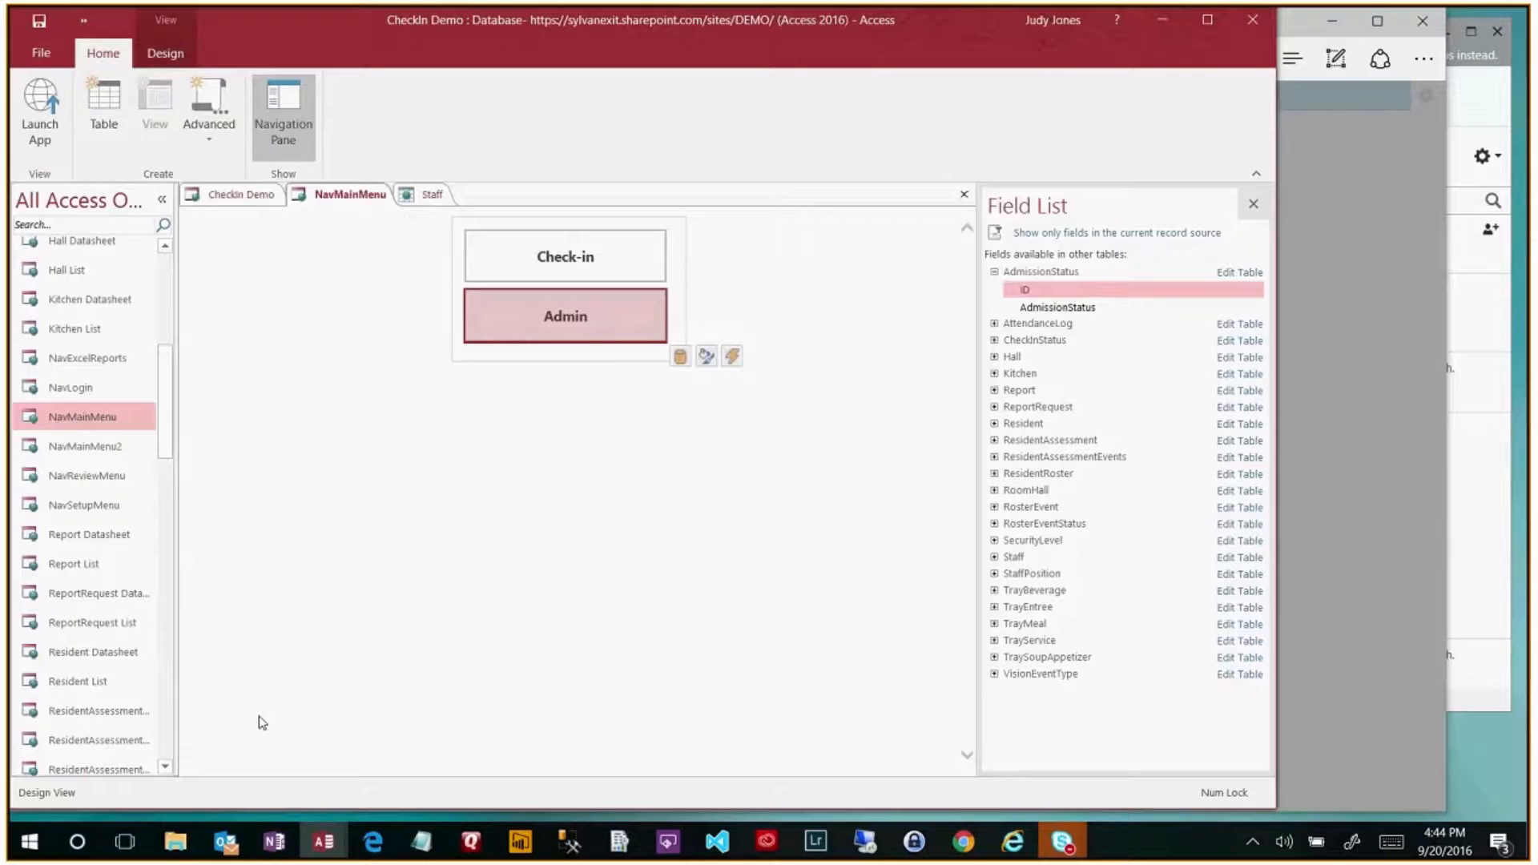
scroll(104, 690, up, 3)
scroll(104, 680, down, 2)
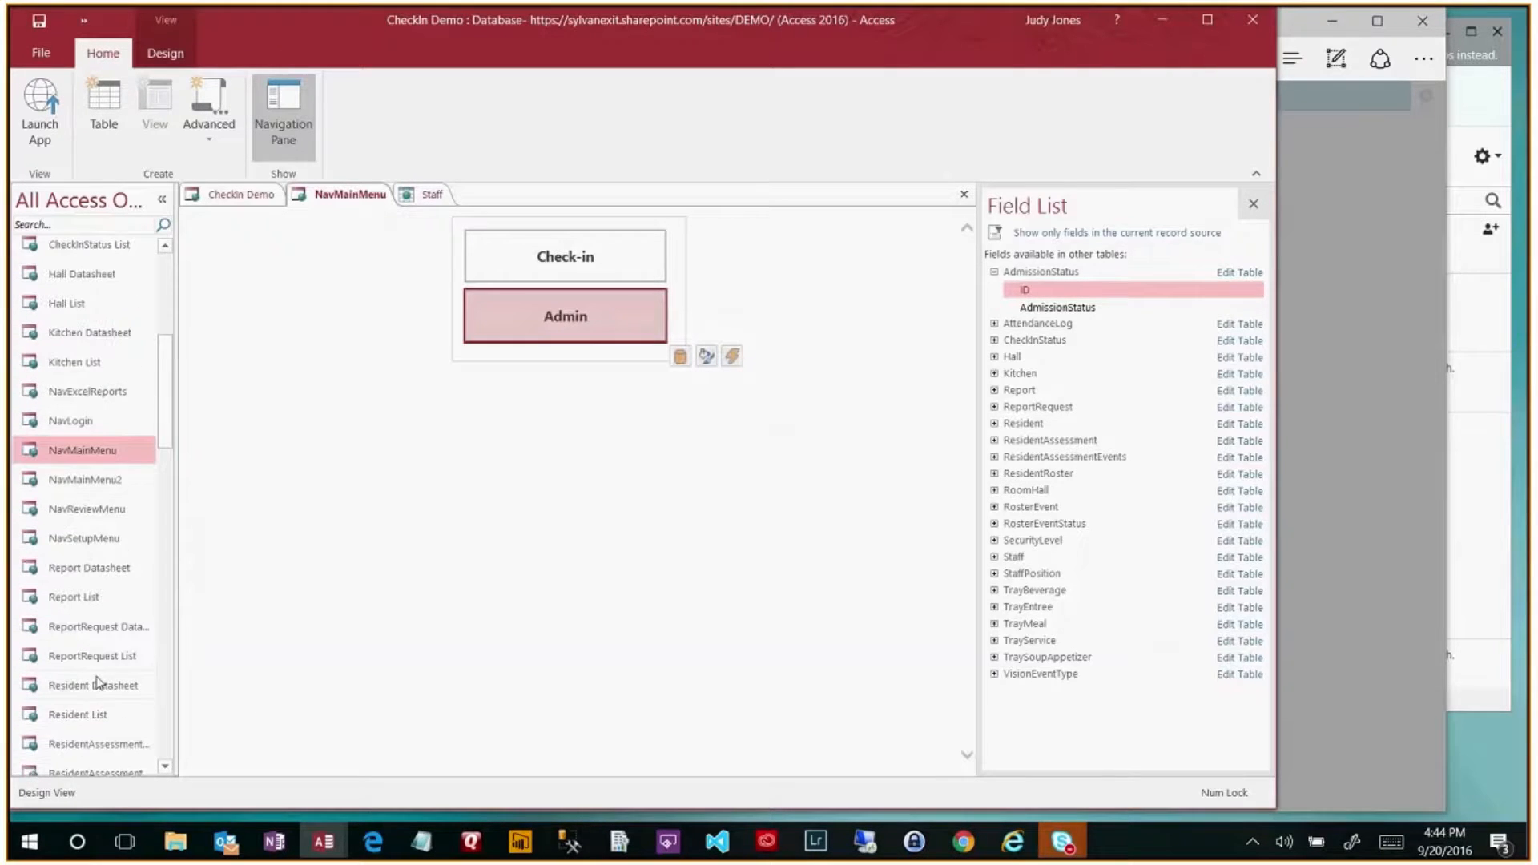
- Inspect the Resident List view's record source settings, then close the view and return to the browser
click(89, 717)
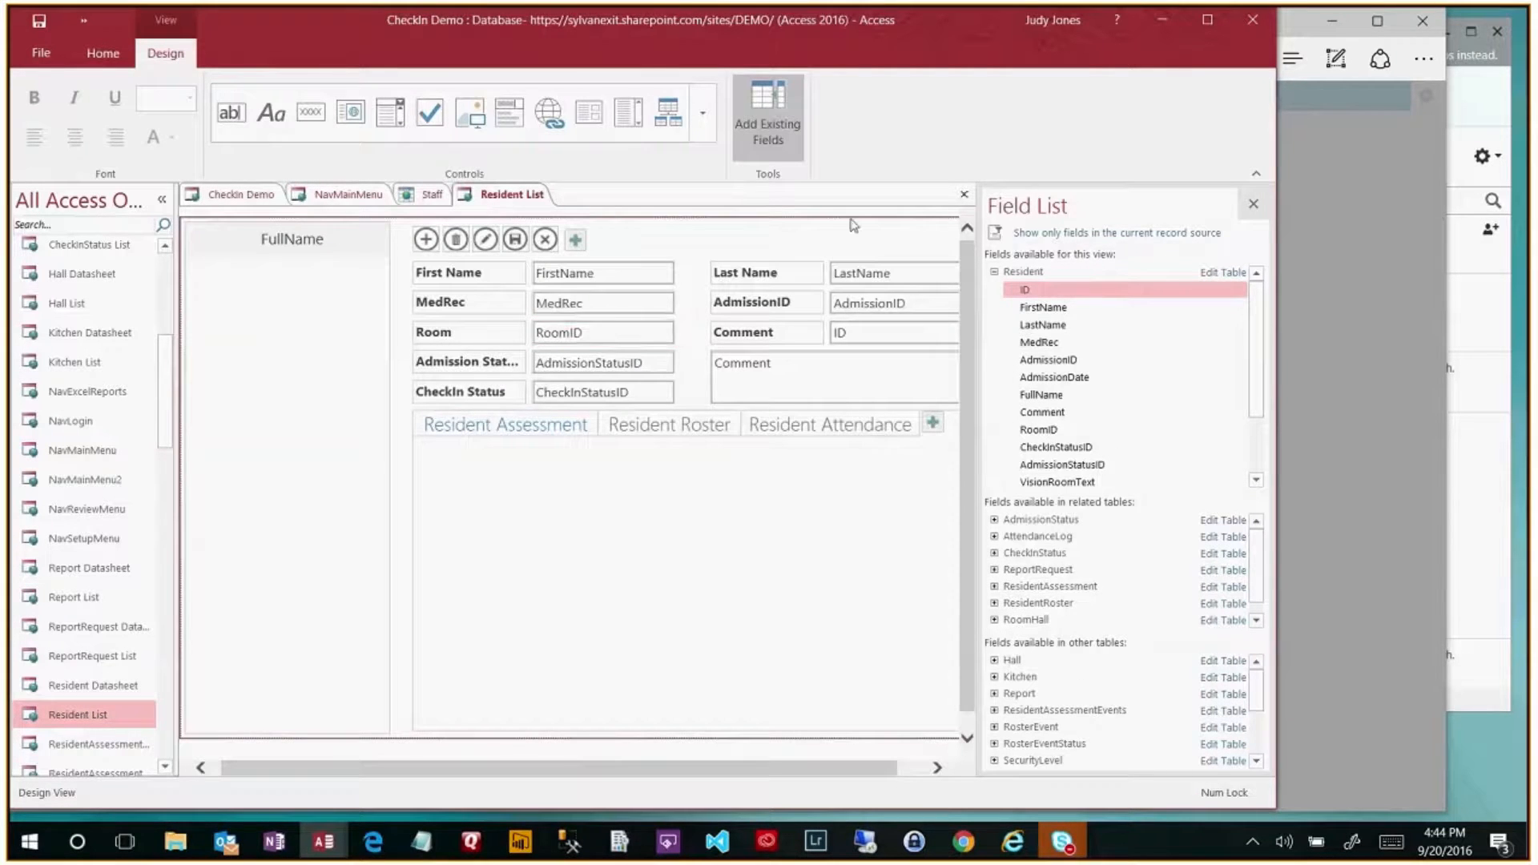
click(1254, 204)
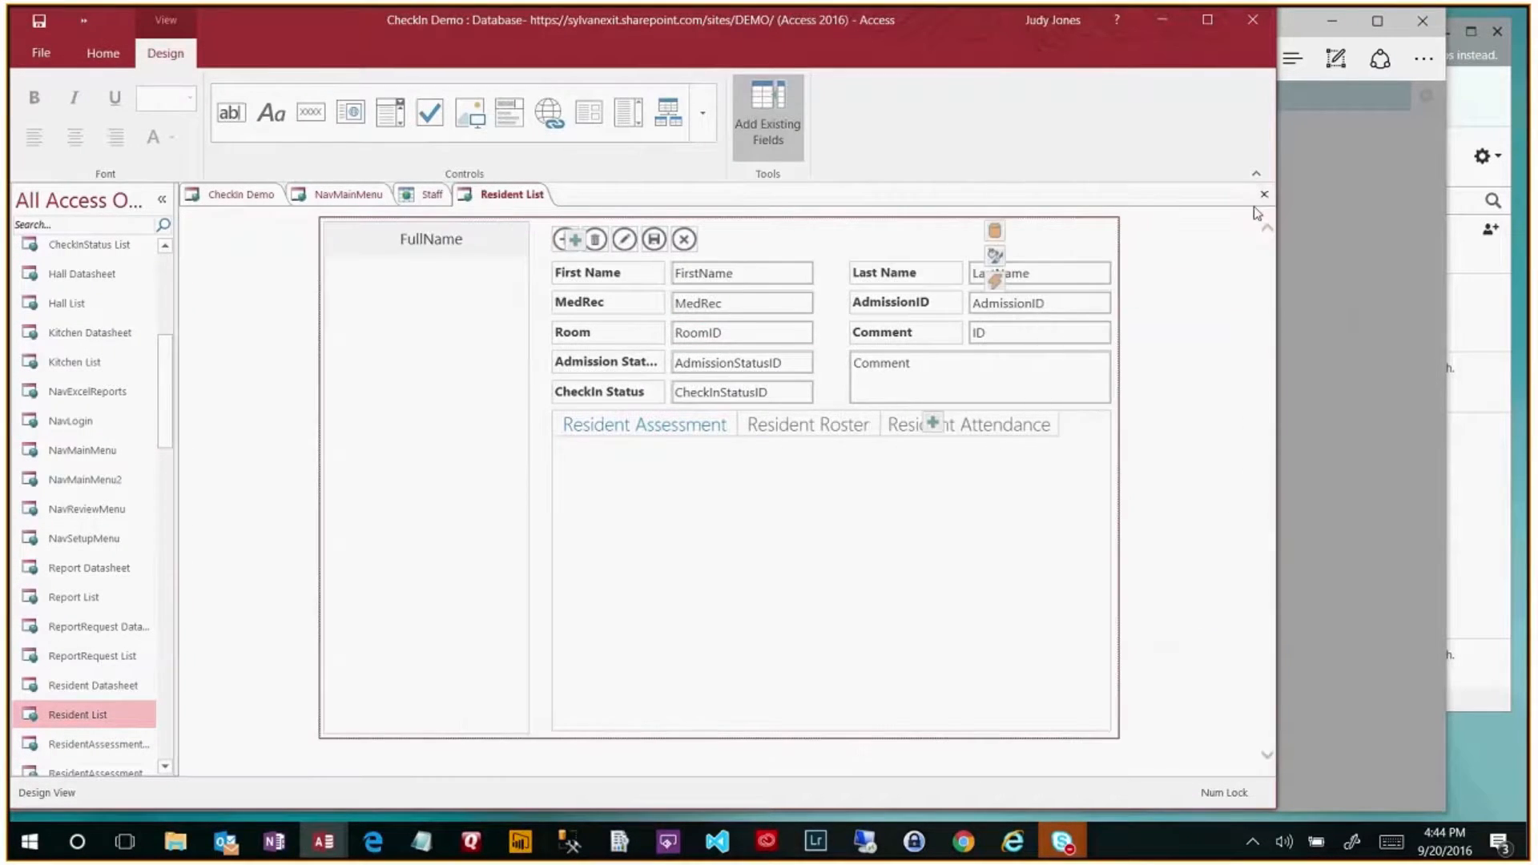
click(1136, 231)
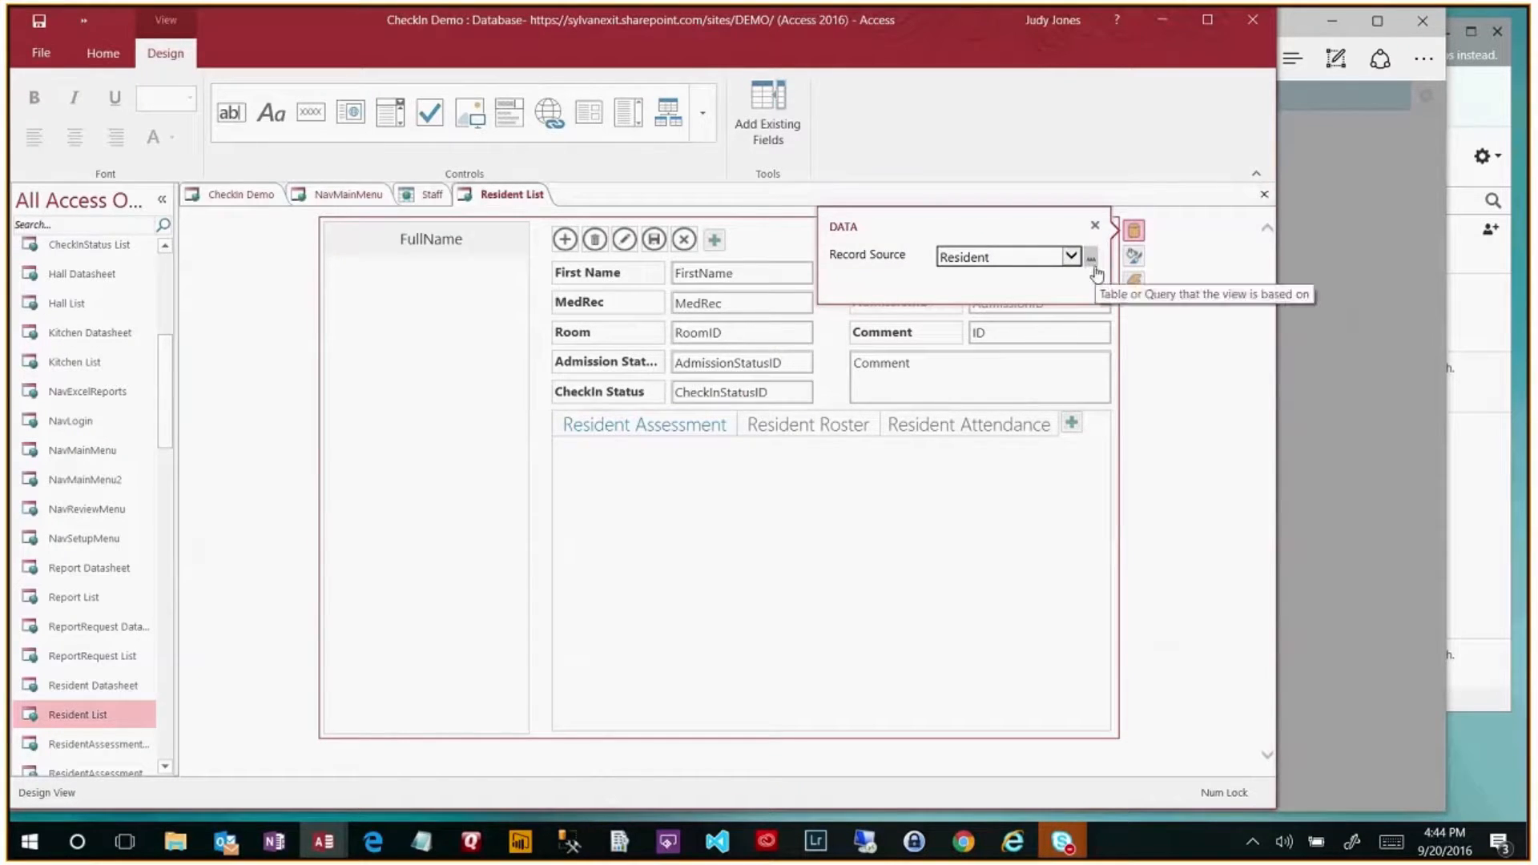
click(1086, 431)
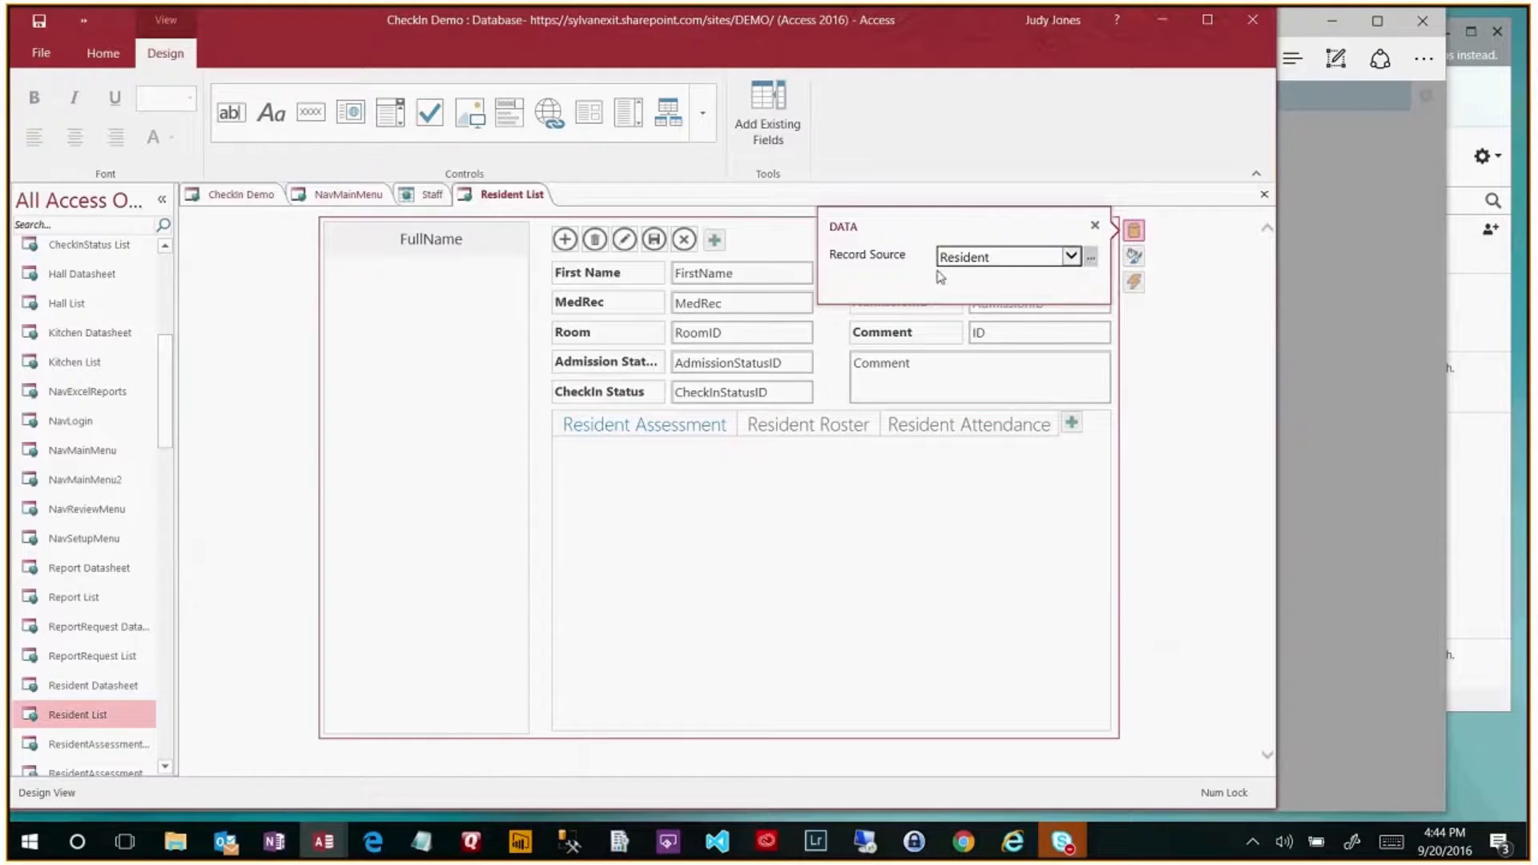
click(1091, 259)
click(803, 483)
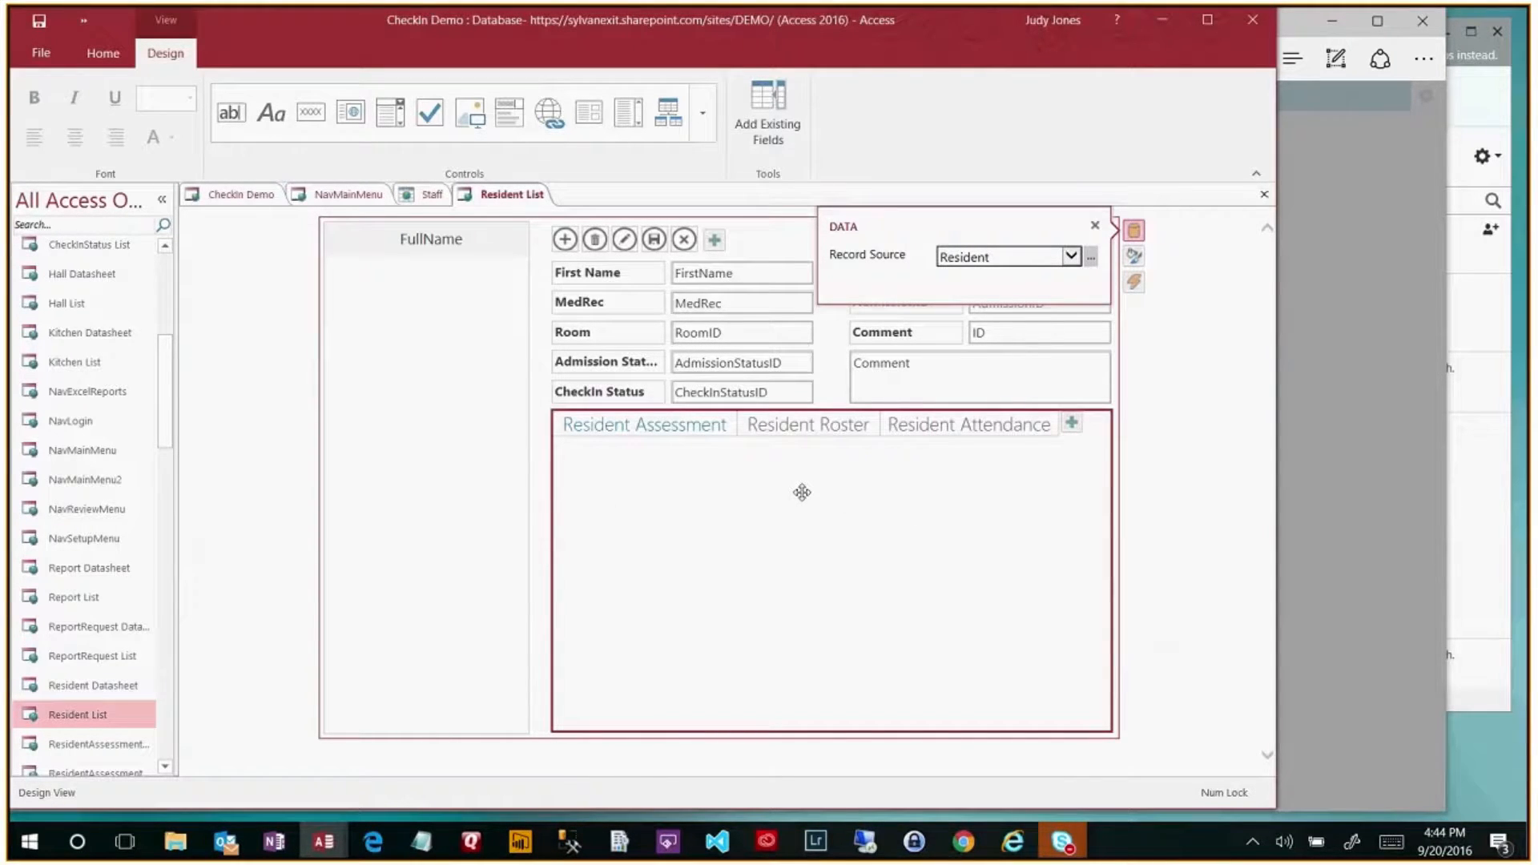
click(1096, 225)
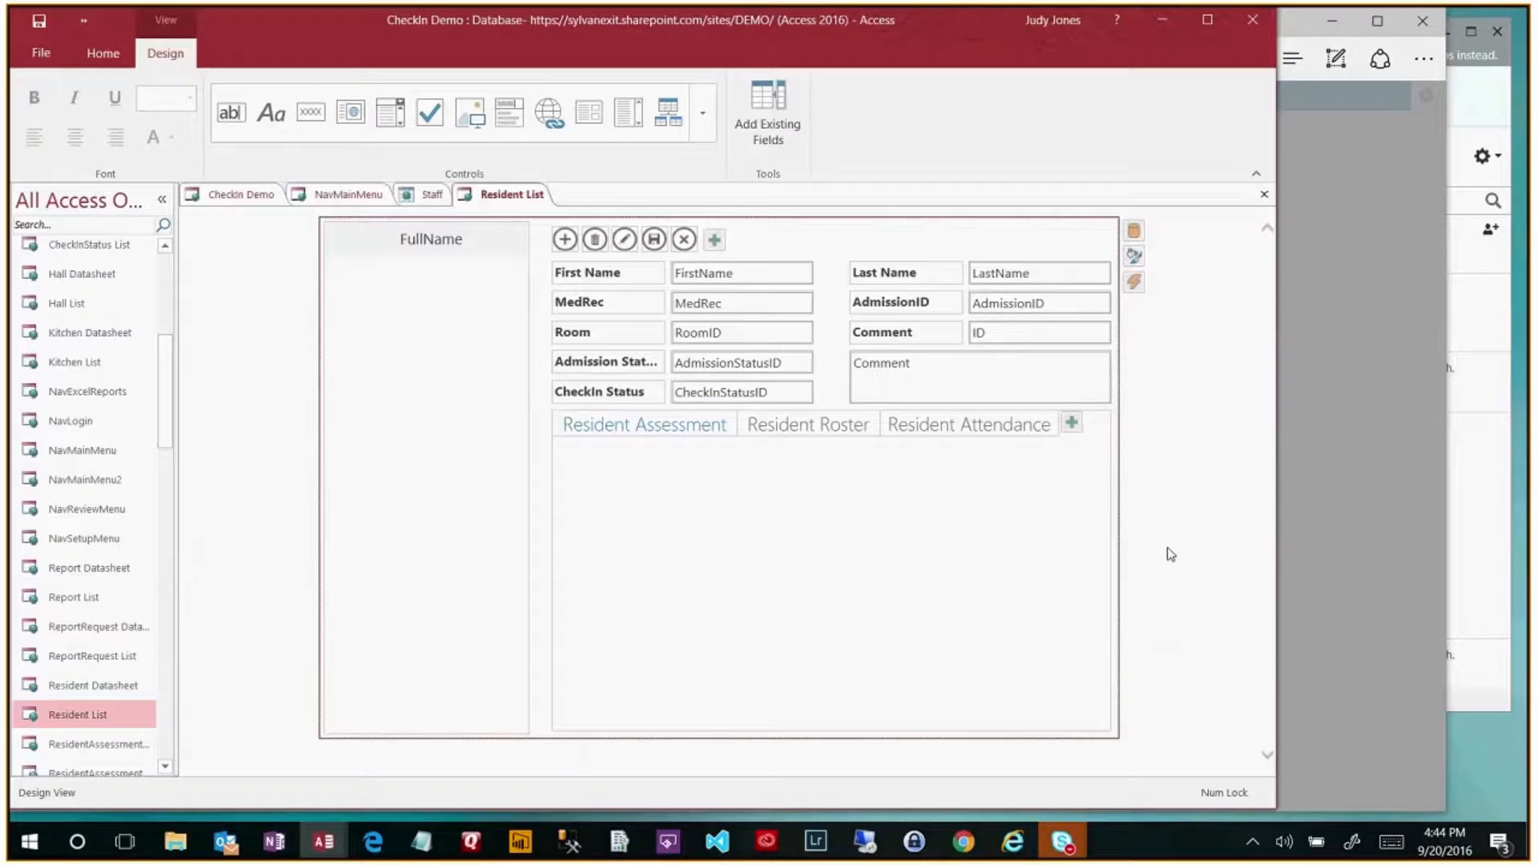
click(1264, 194)
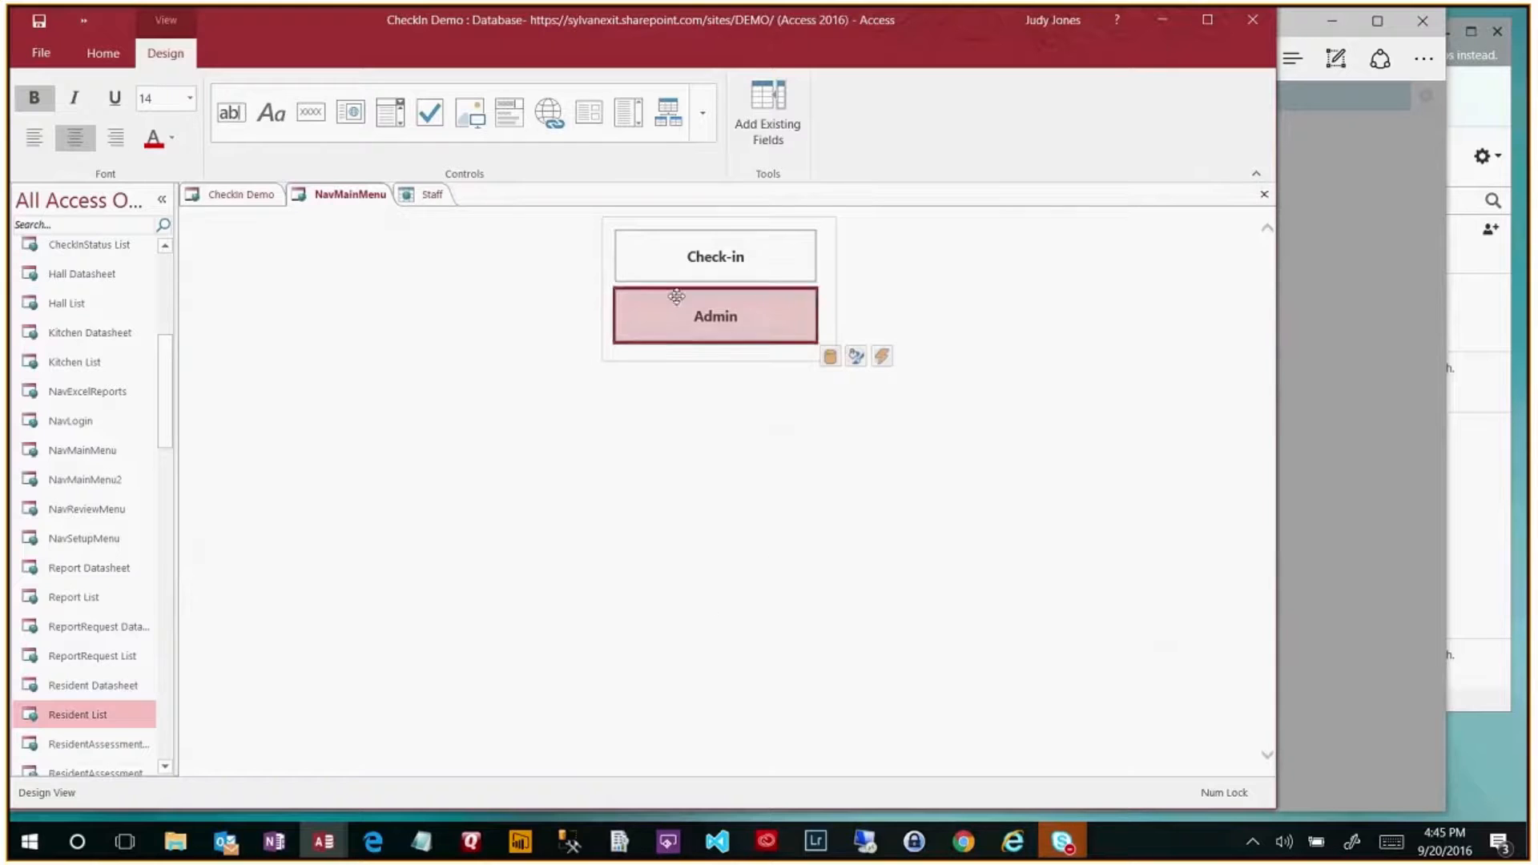
click(373, 845)
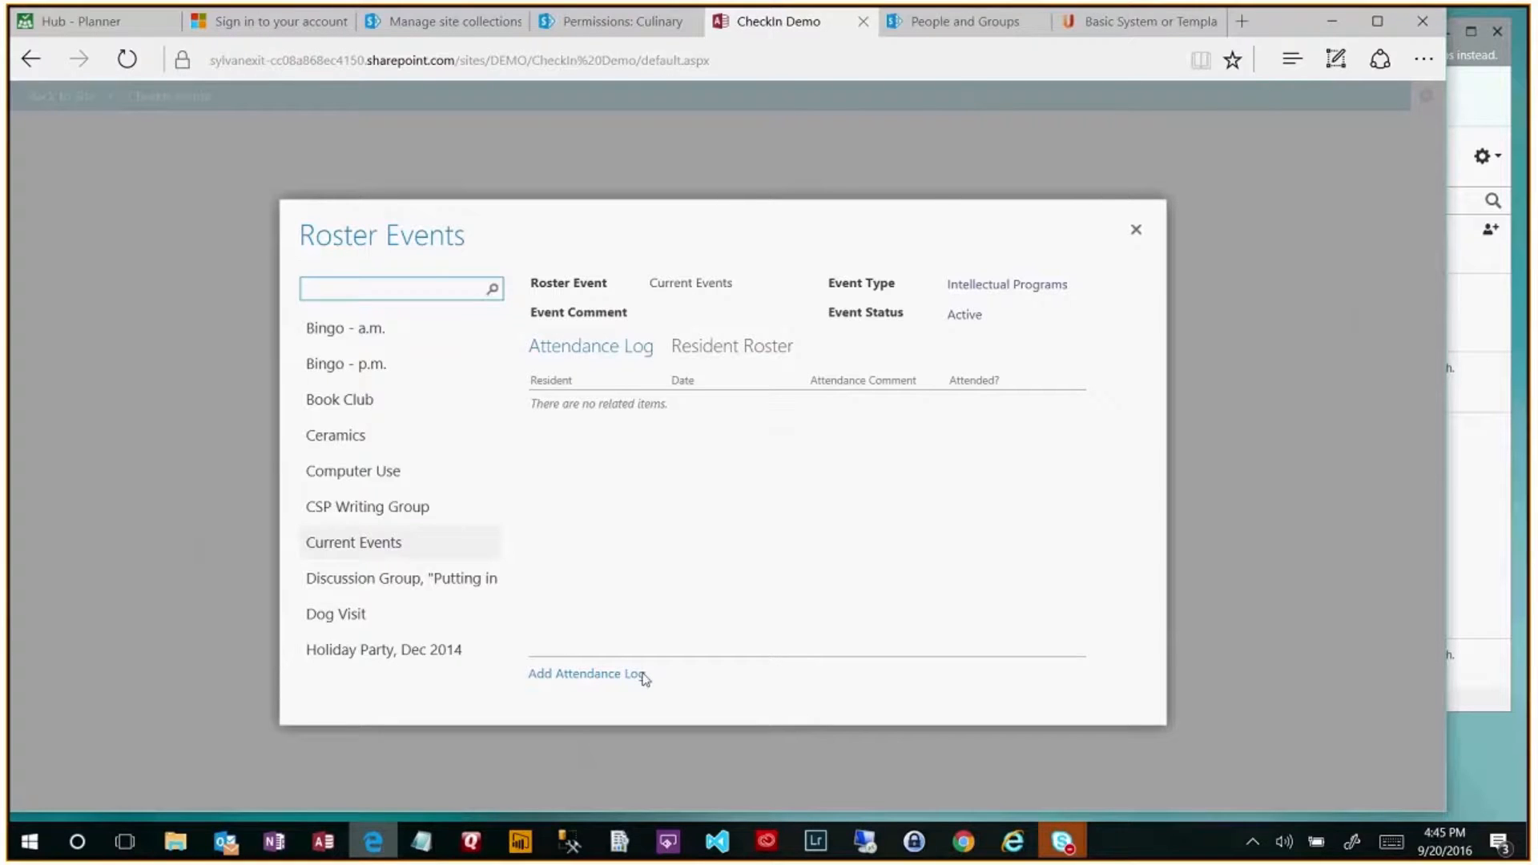
- Close the Review and Admin menus back to the Main Menu, then reopen the Admin Menu
click(1138, 234)
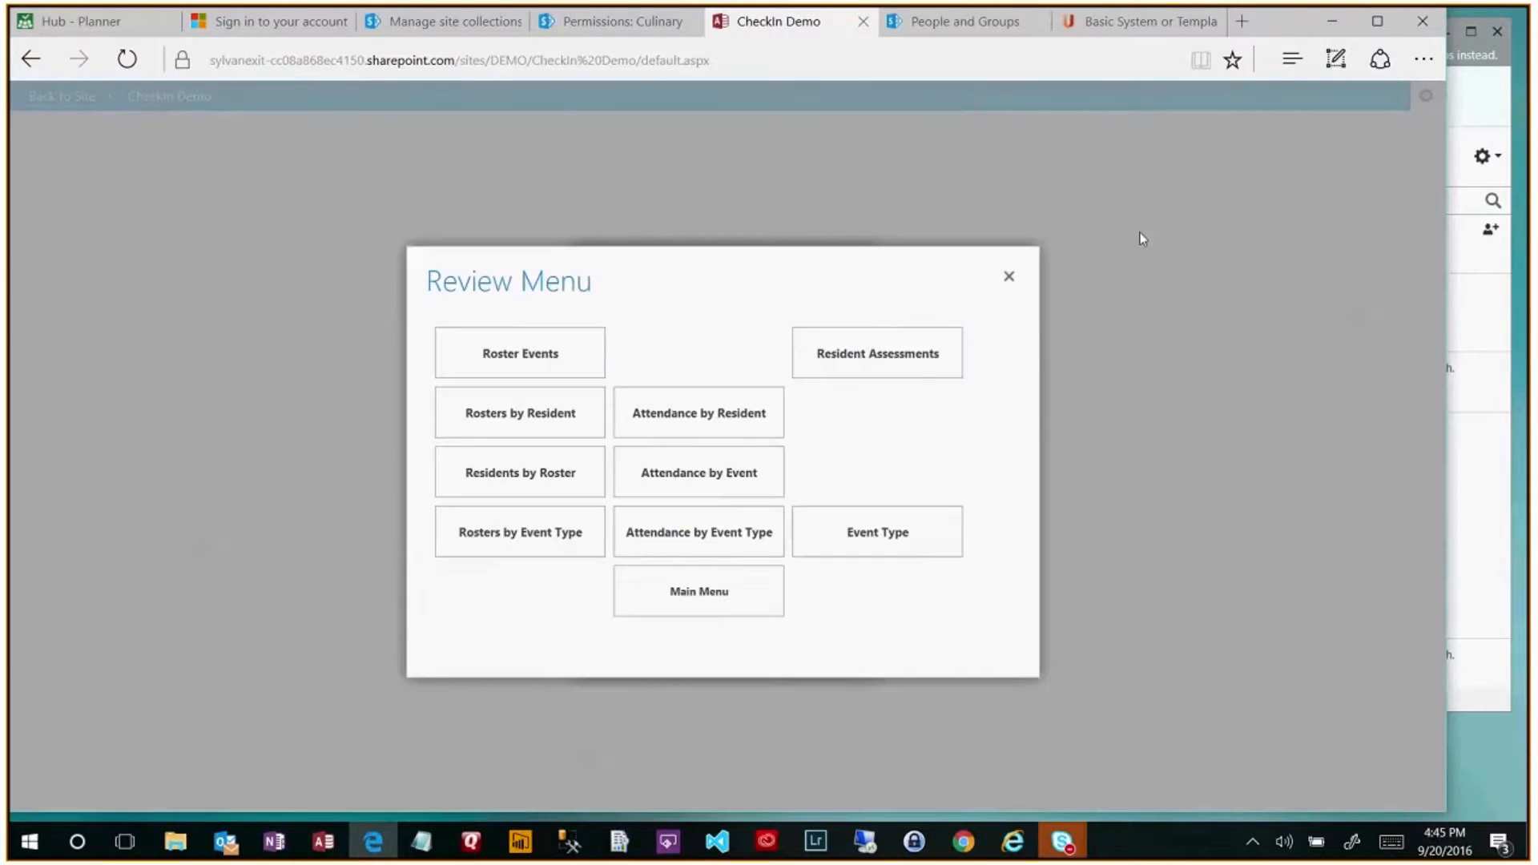
click(1009, 278)
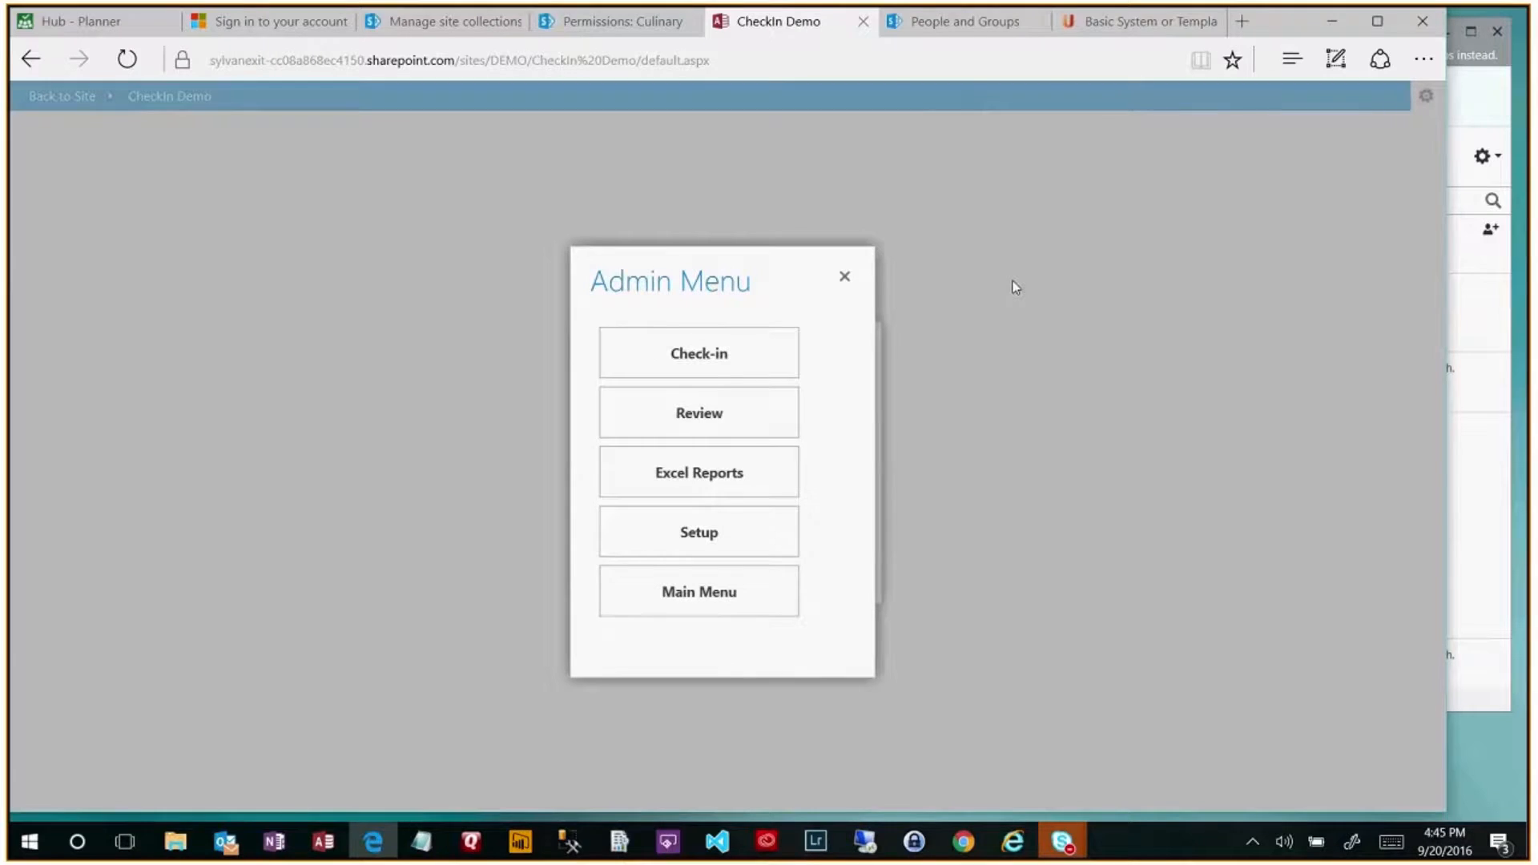
click(845, 278)
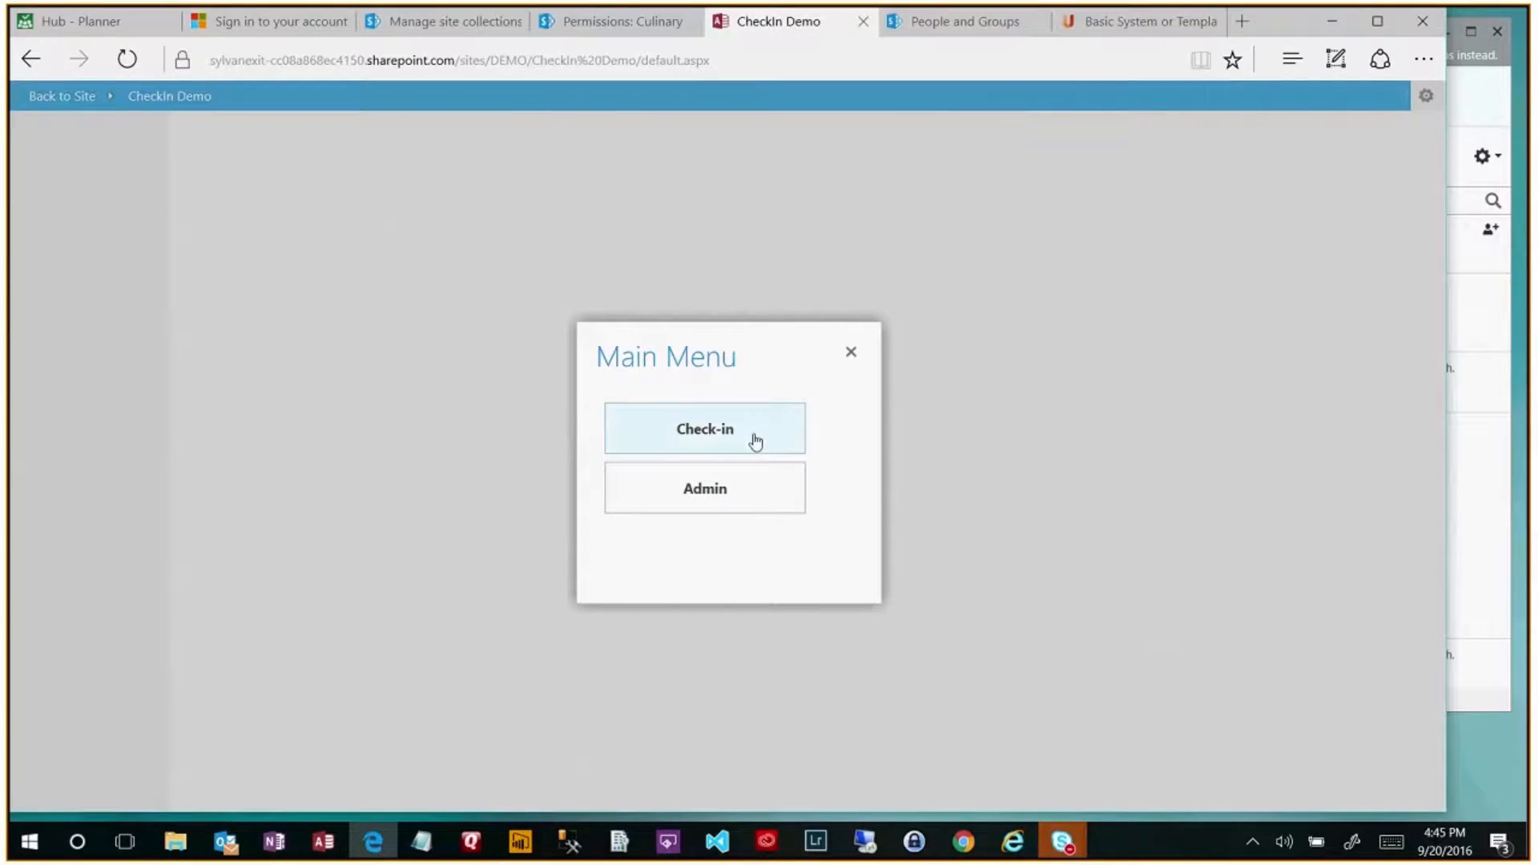
click(732, 504)
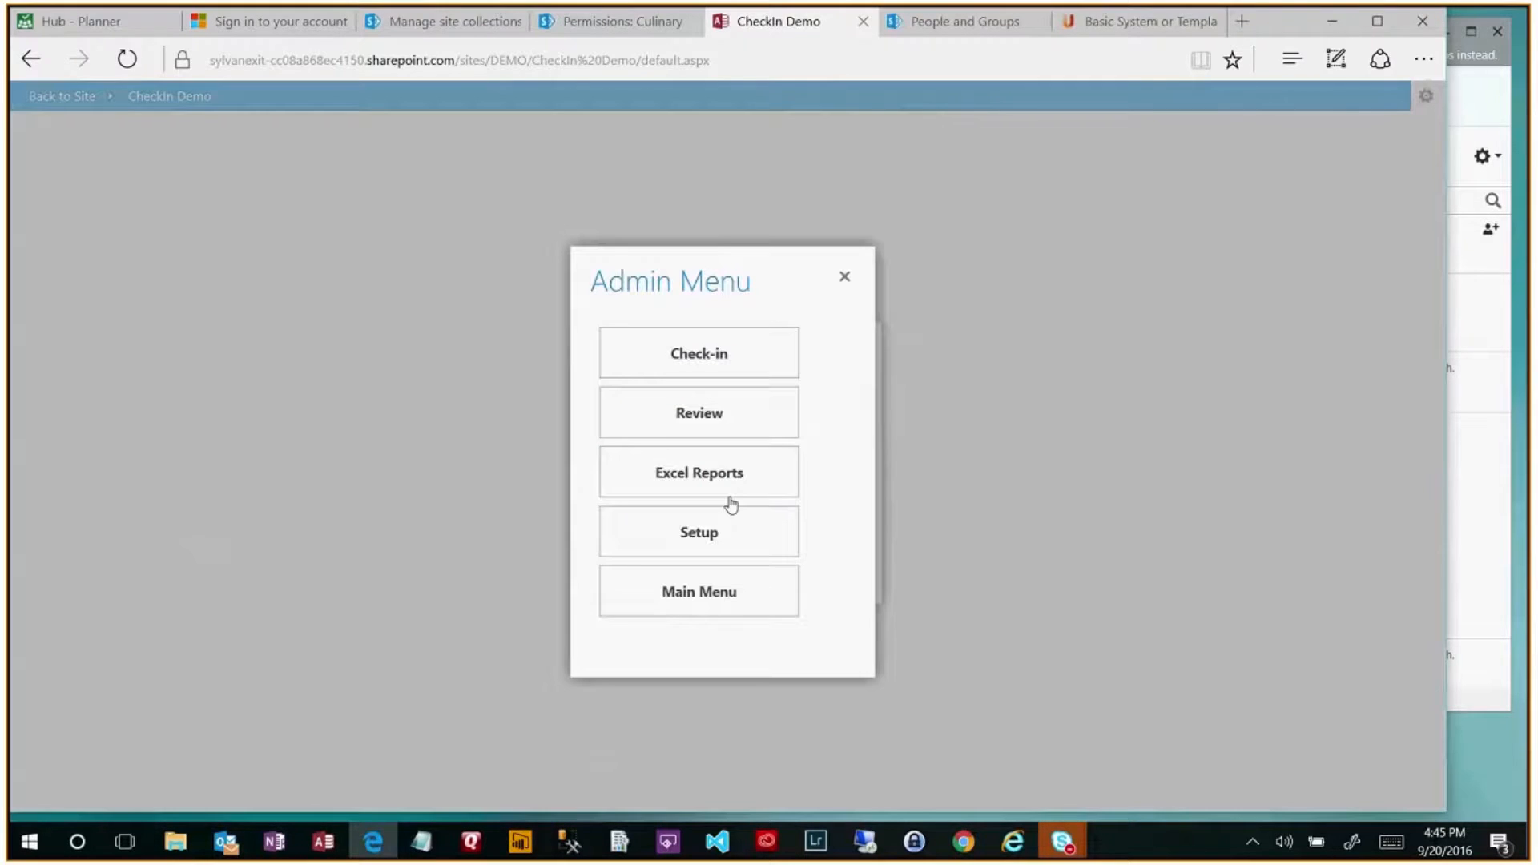
click(845, 278)
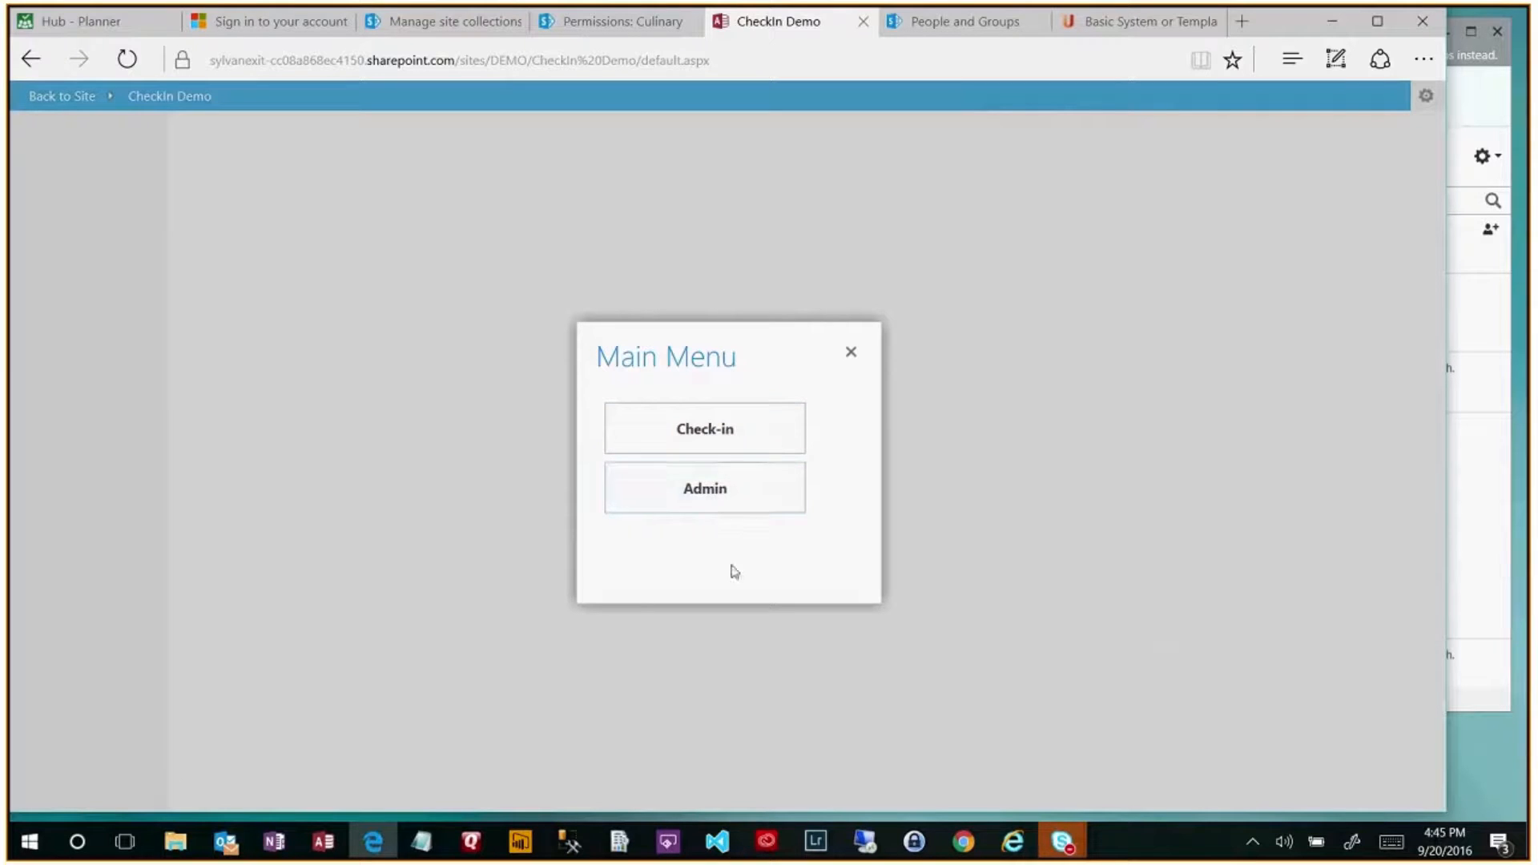
click(731, 505)
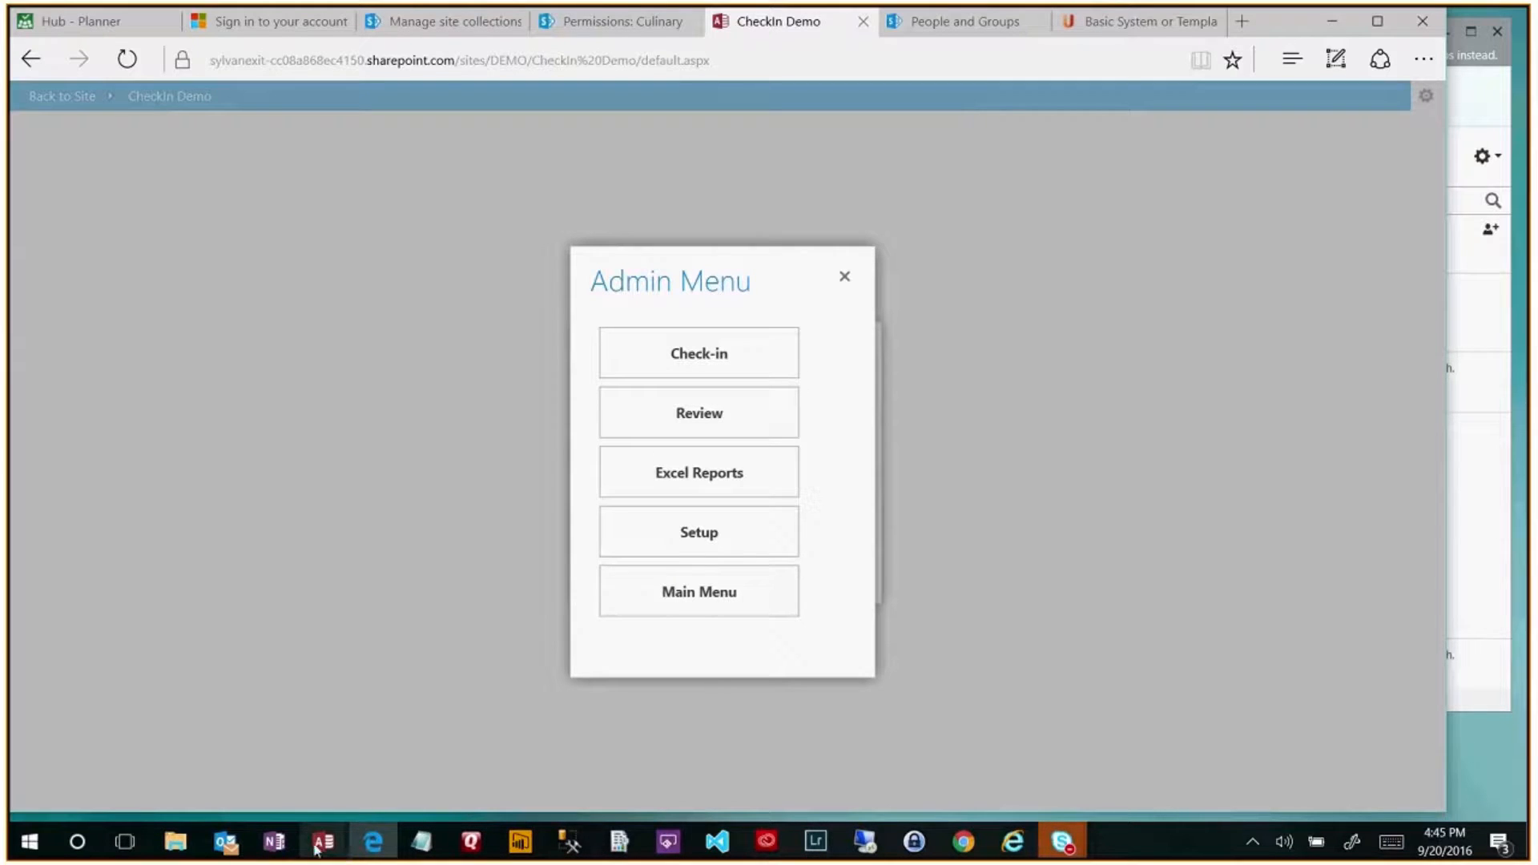
- In the CheckIn Demo database, check the Staff table's SecurityLevel field, then return to NavMainMenu design
mouse_move(328, 848)
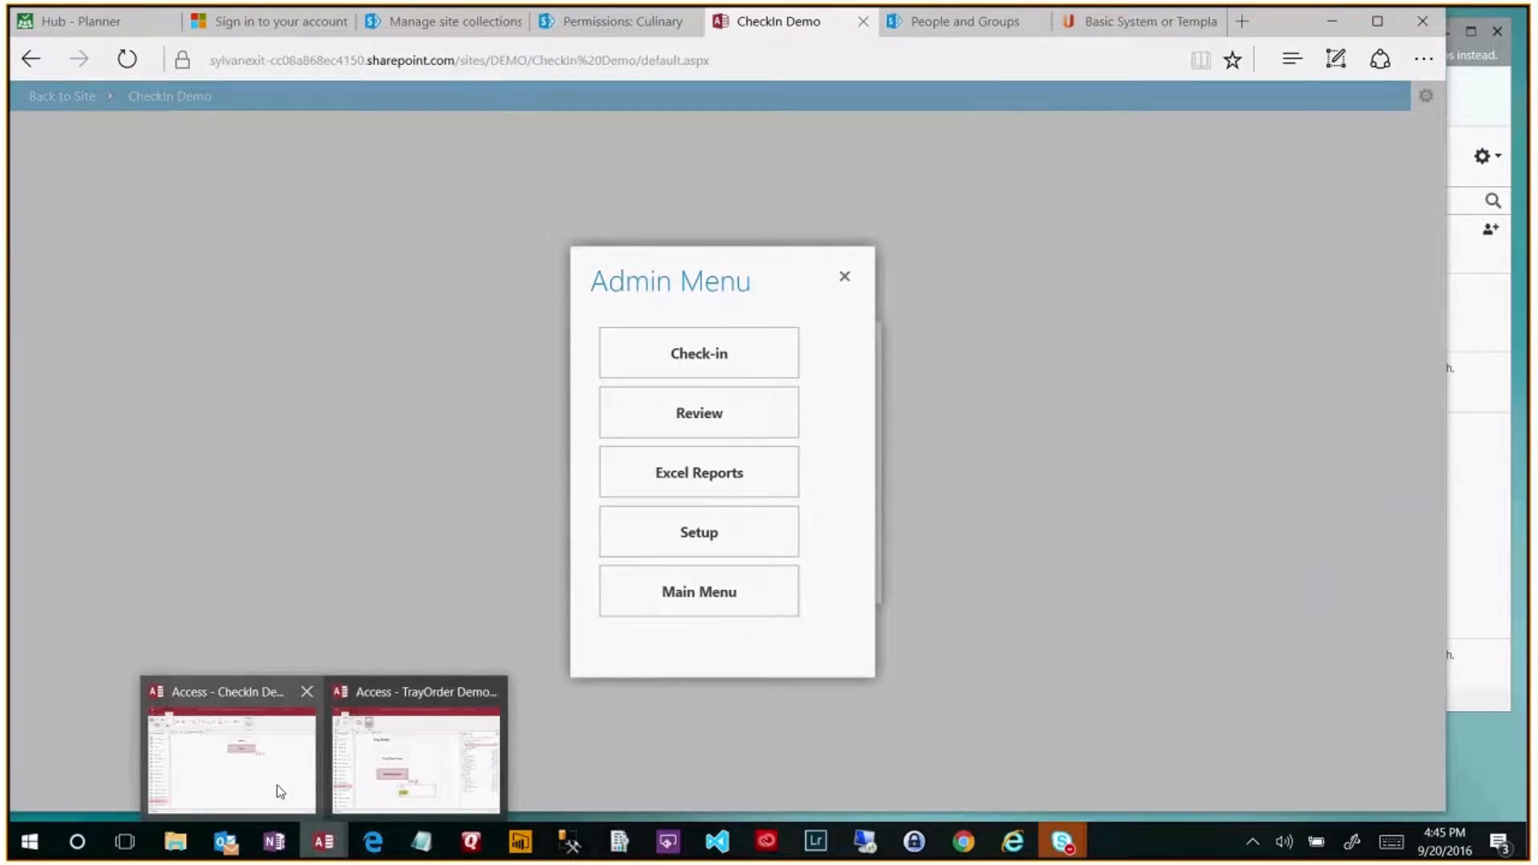
mouse_move(403, 797)
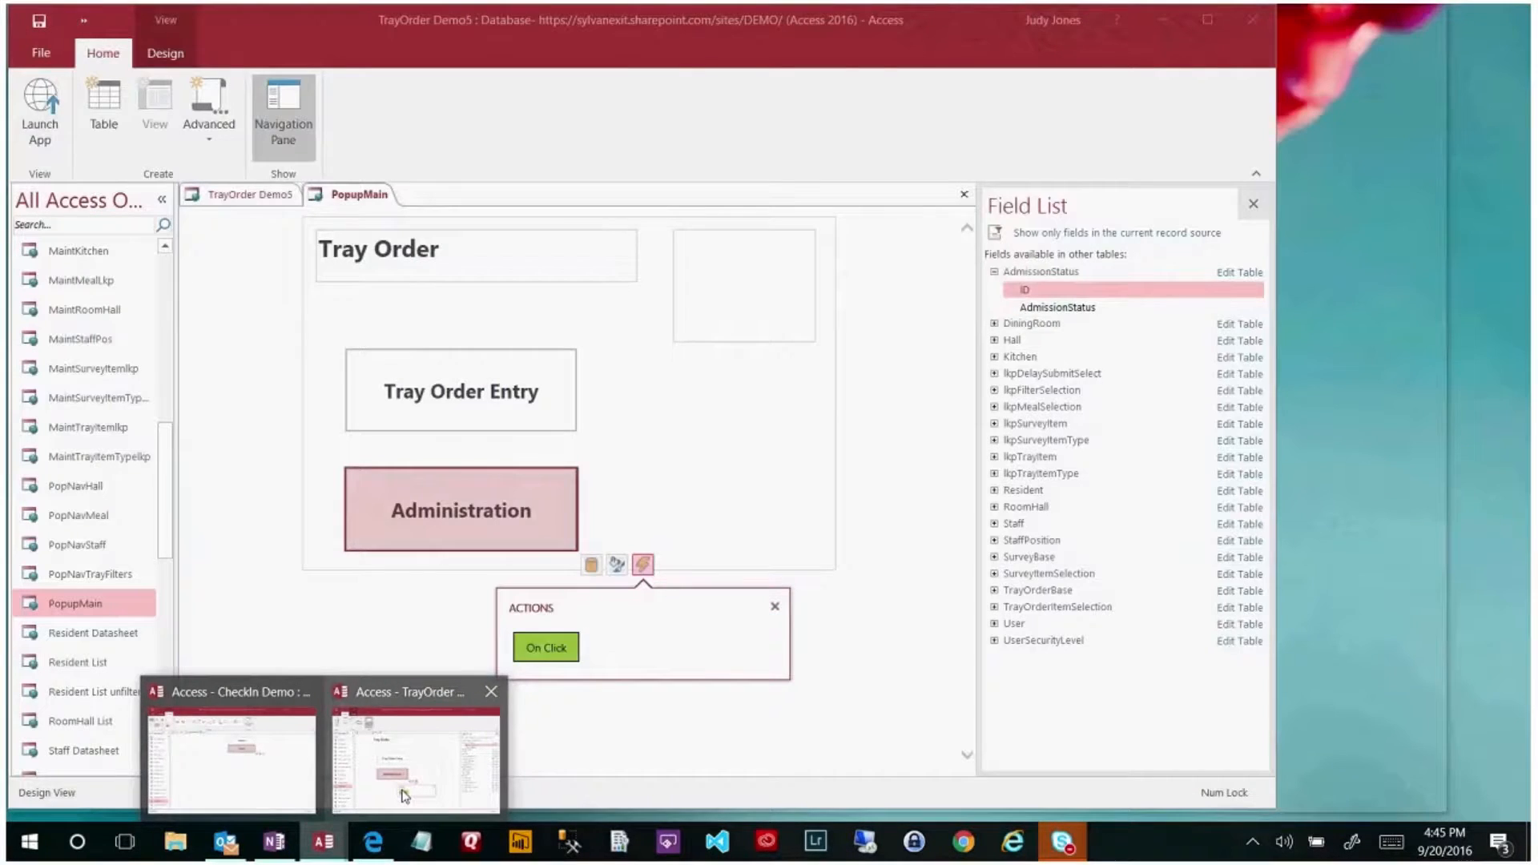
click(265, 777)
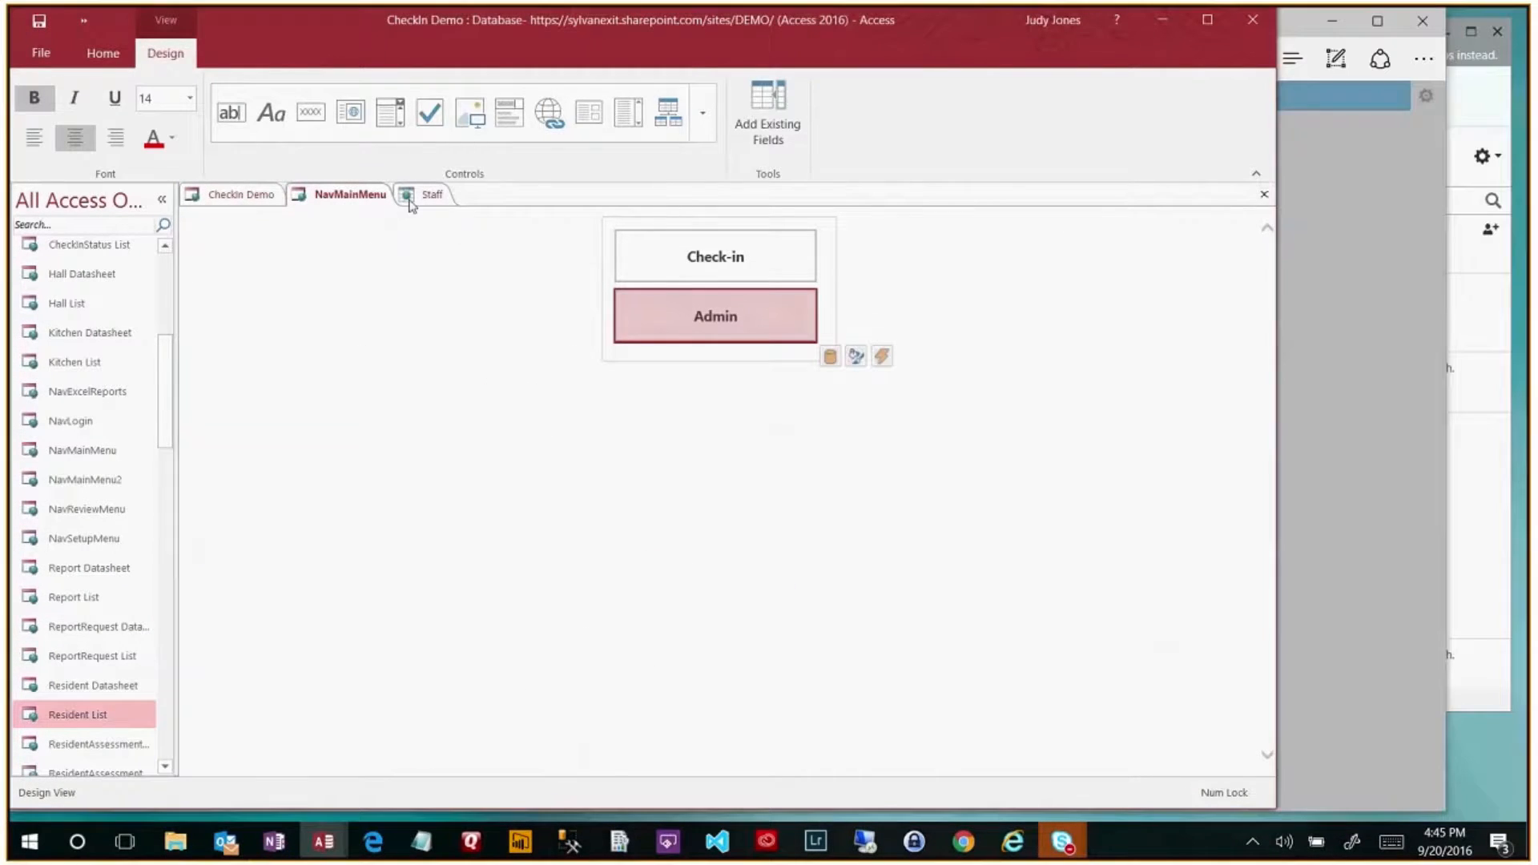
click(410, 198)
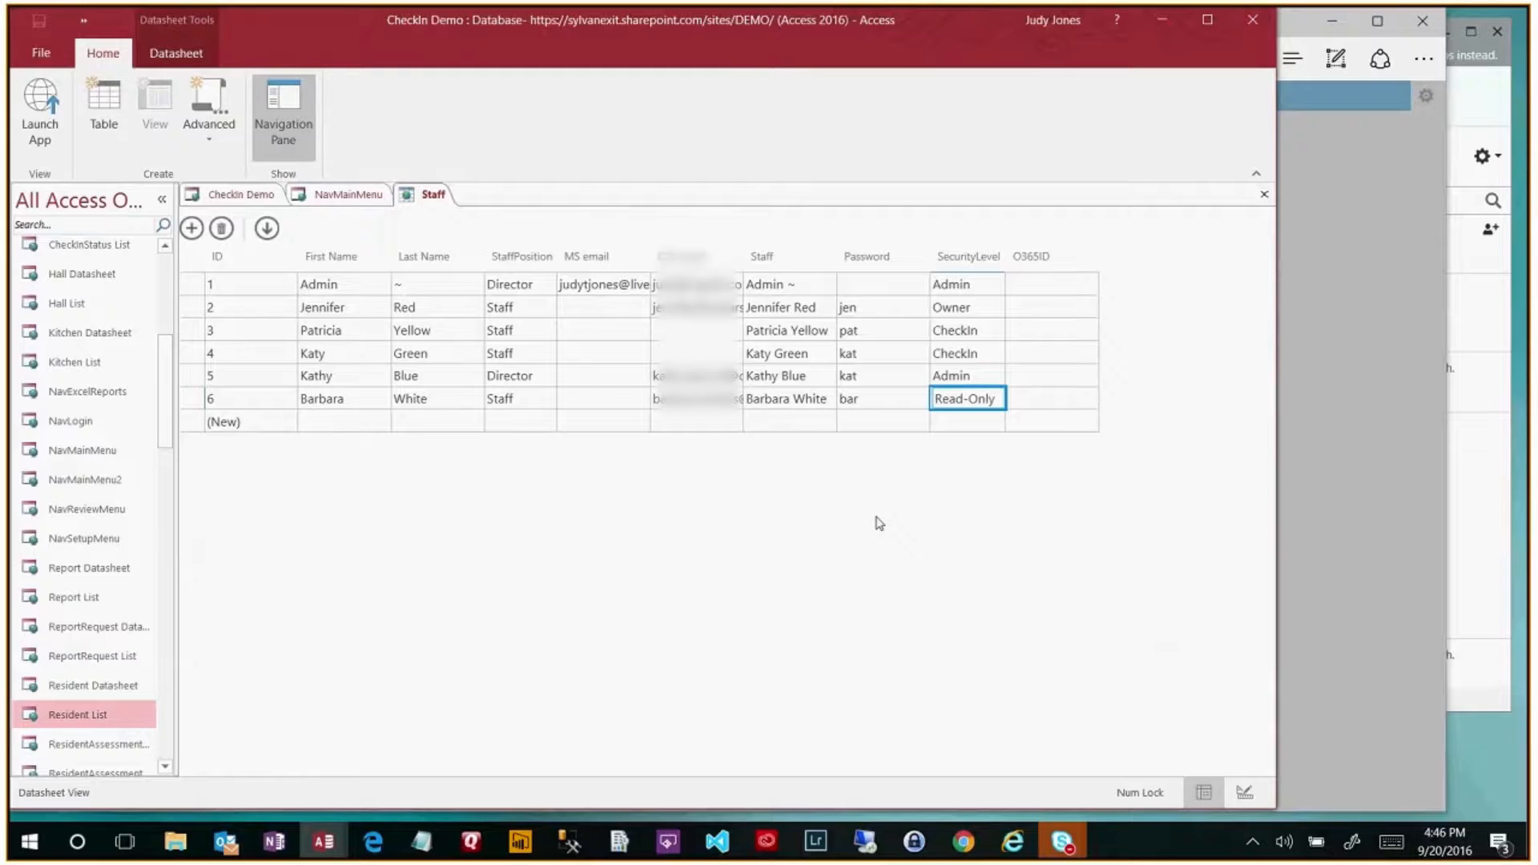
click(338, 201)
- Add the sub-bullet 'Fore color to match background color (to hide password)' under the password note
mouse_move(276, 856)
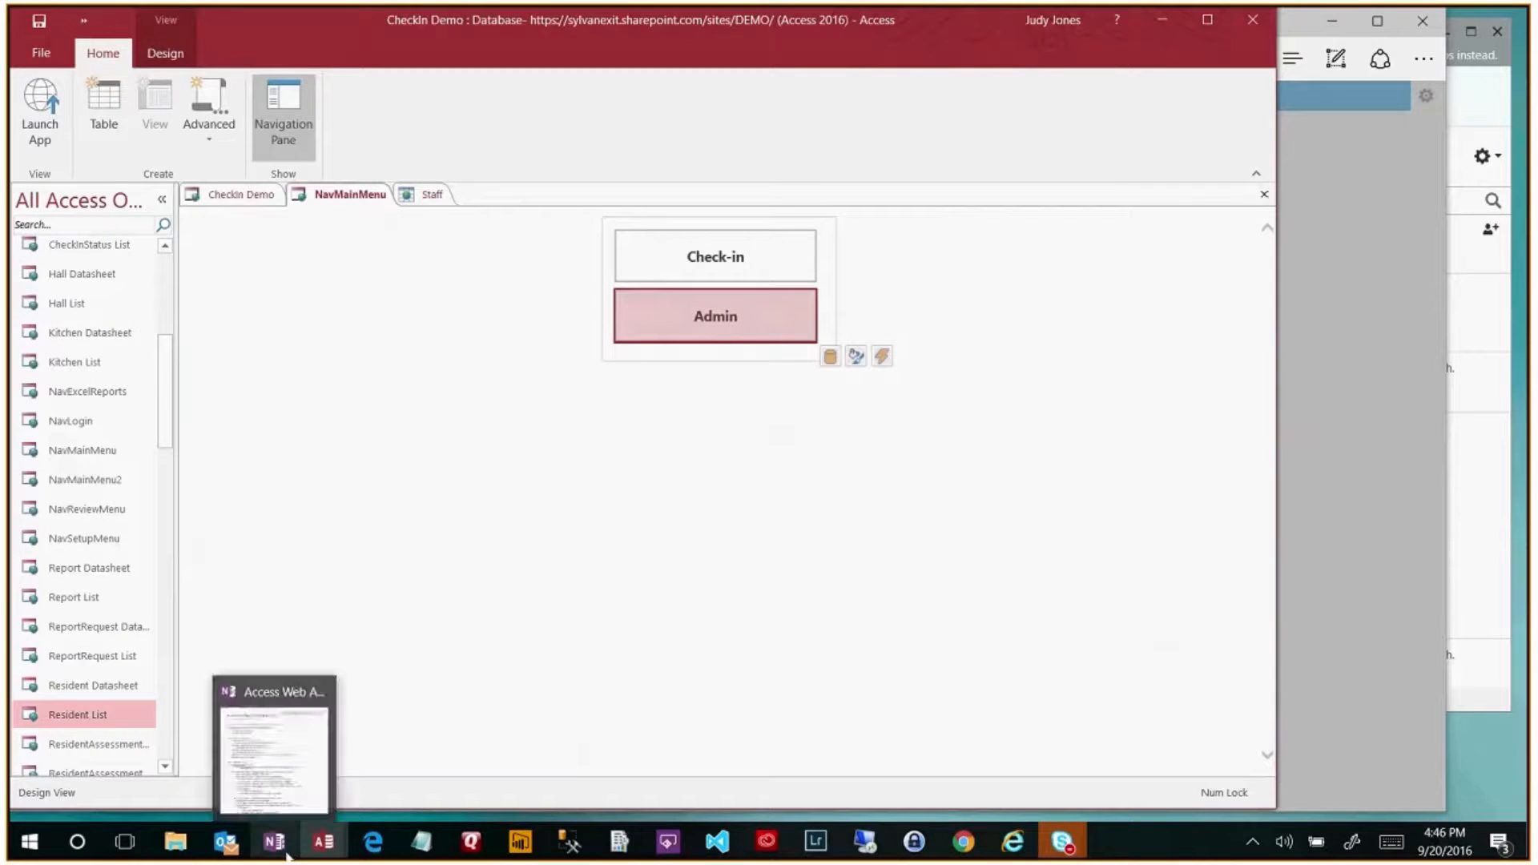
click(276, 856)
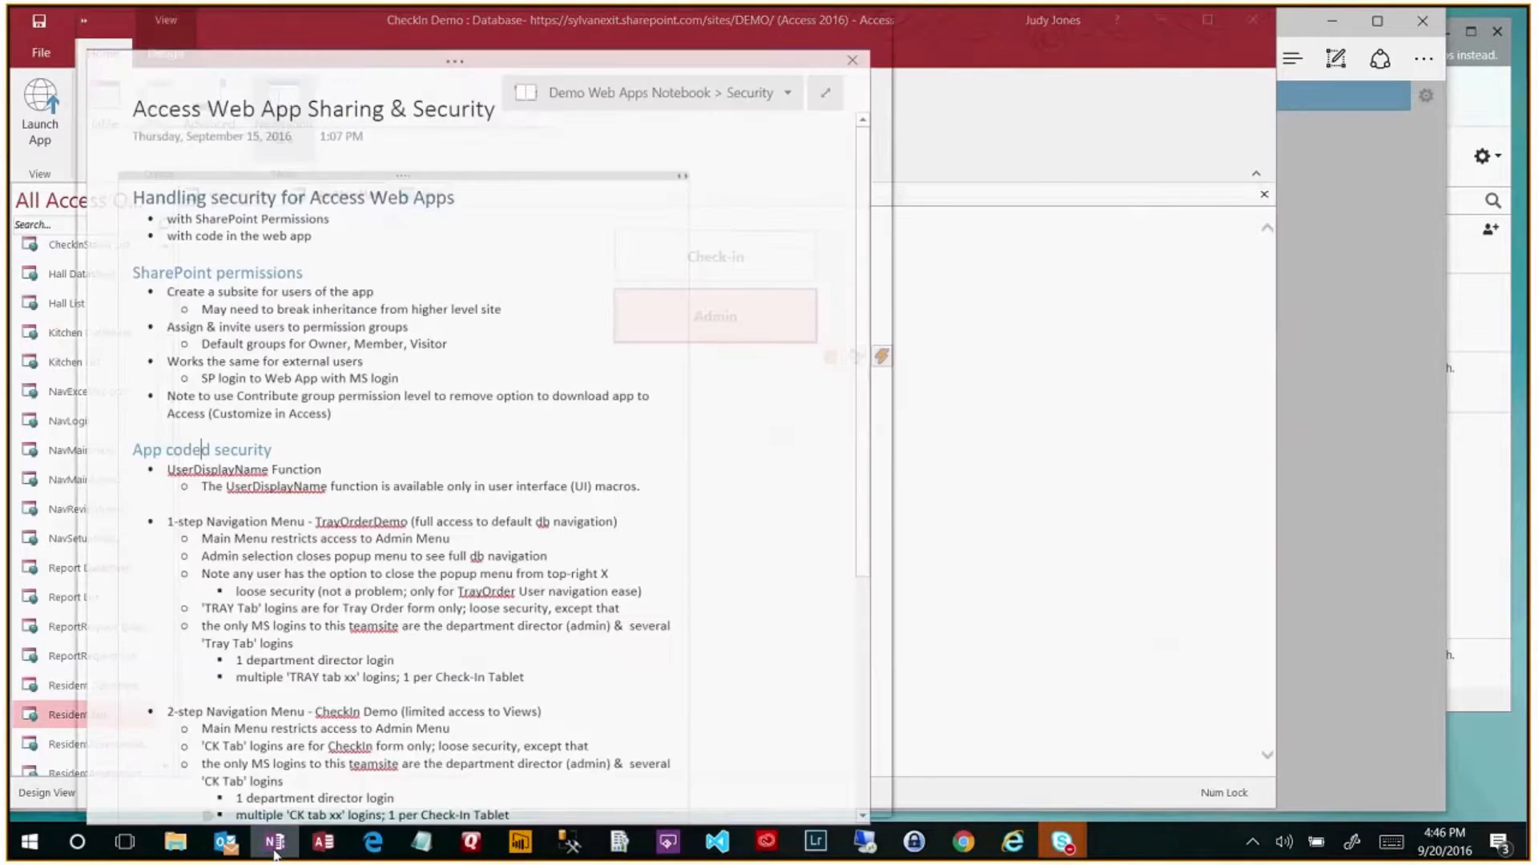
scroll(421, 592, down, 2)
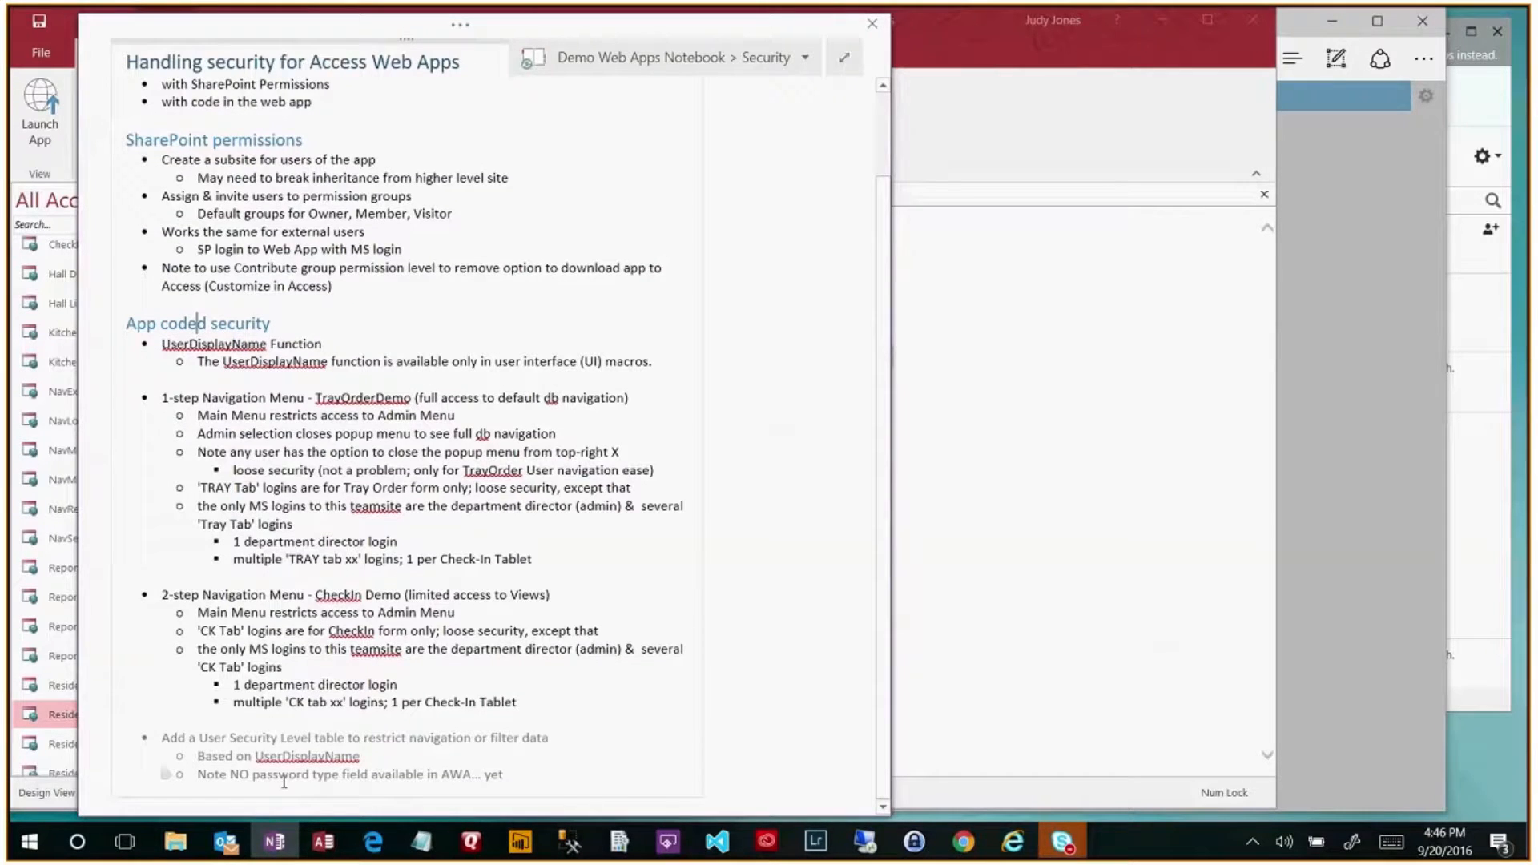
click(516, 775)
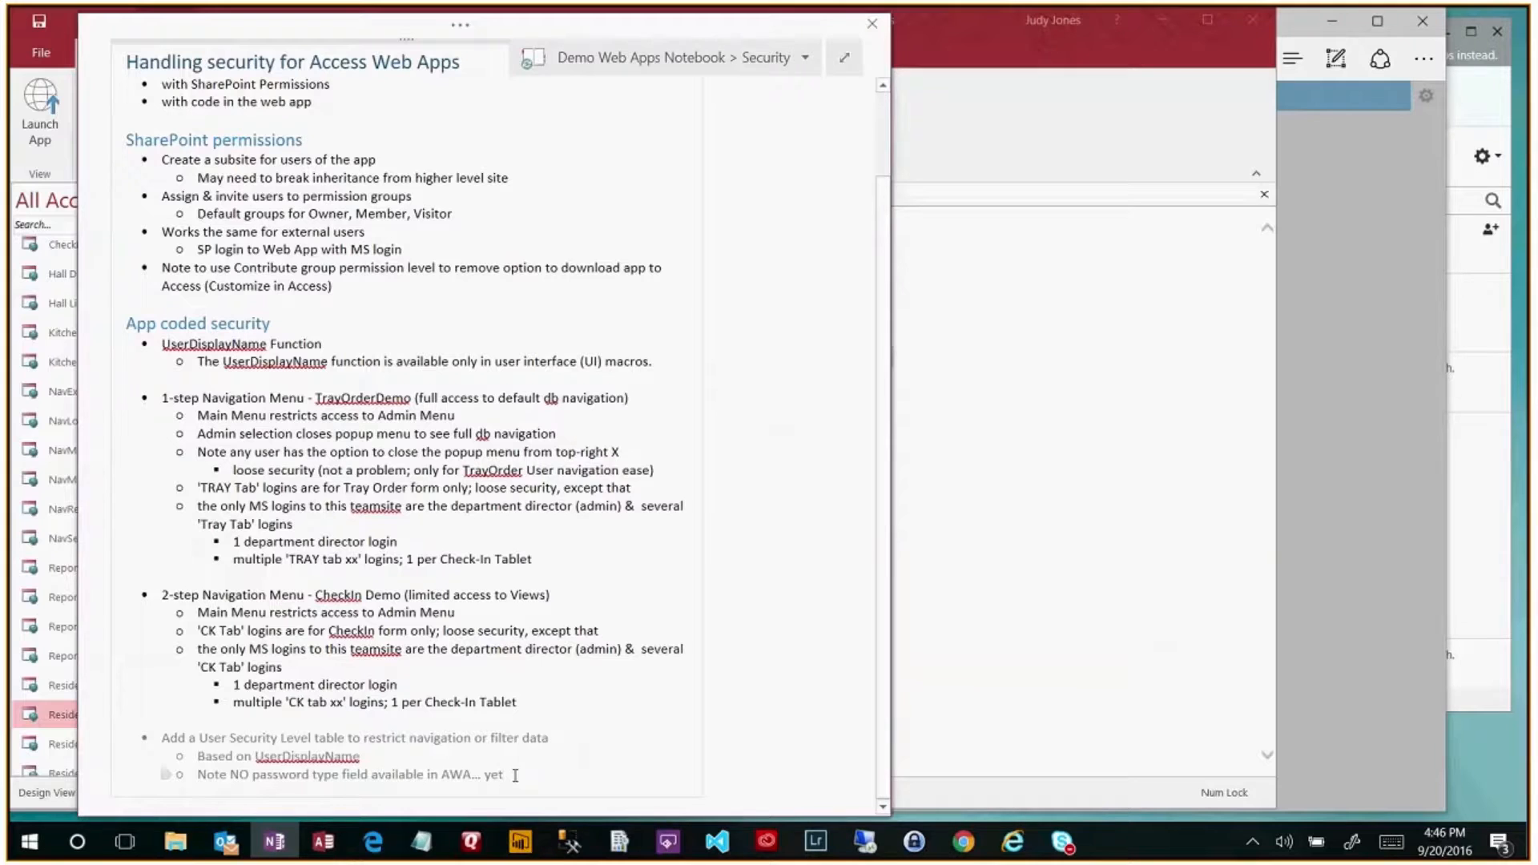
key(Return)
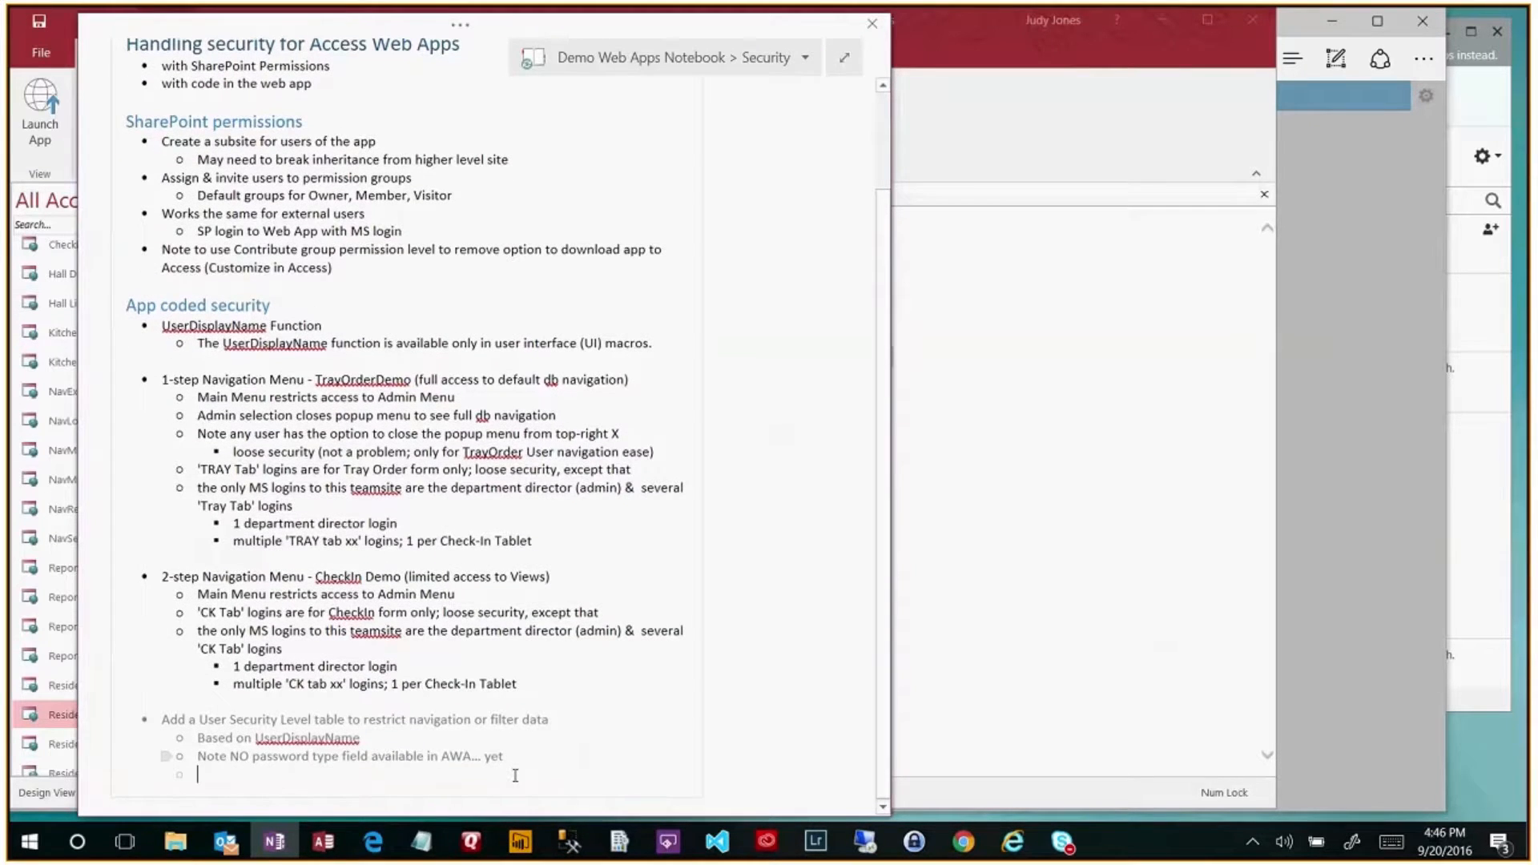
text(Fore color to match background)
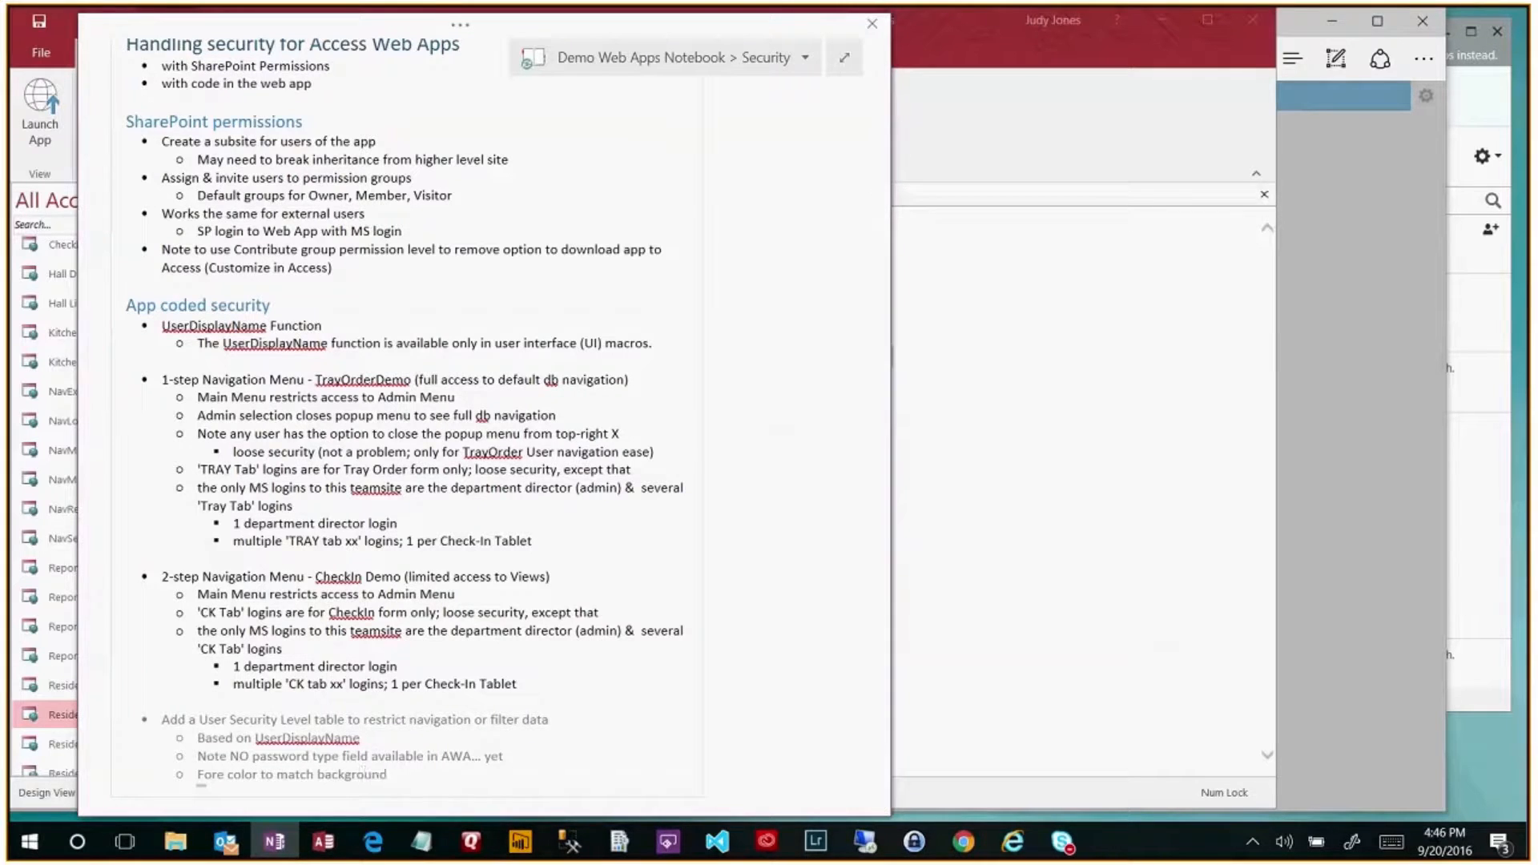
text( color (to hide password))
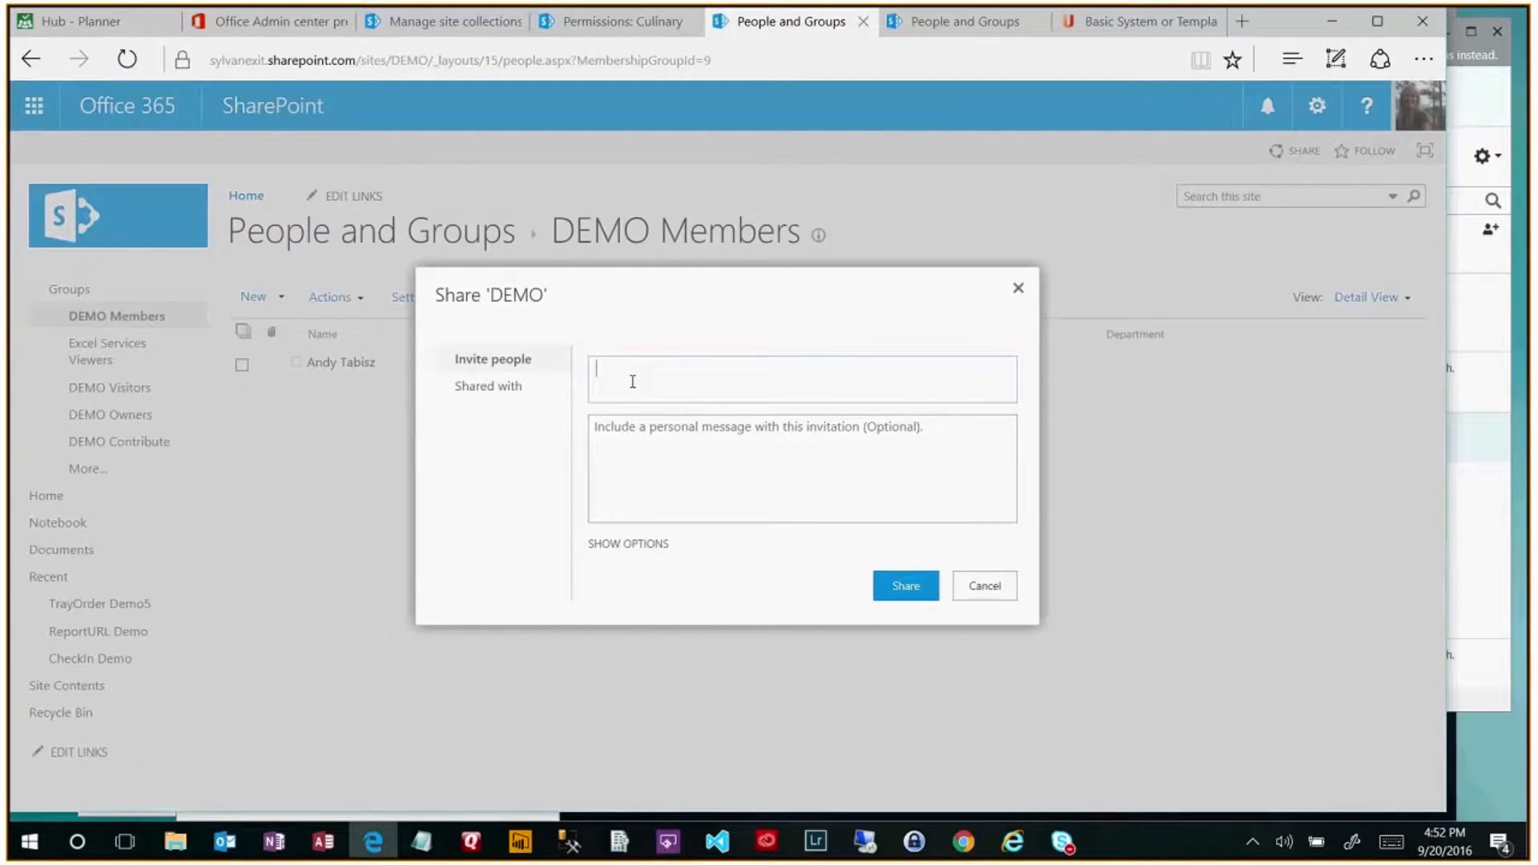
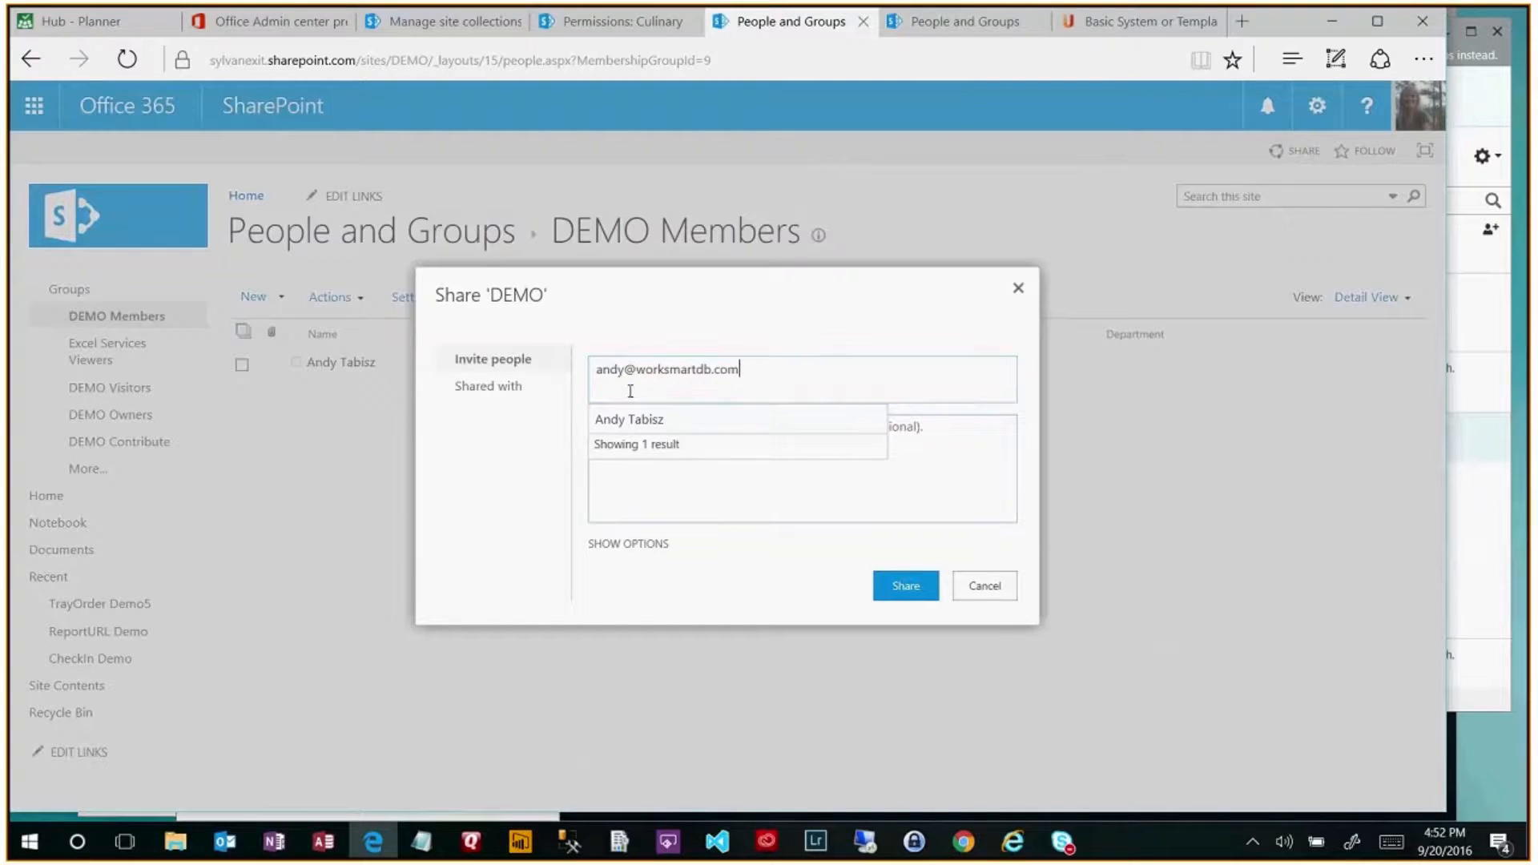
- Enter the external member's e-mail address in Invite people and share the DEMO site
click(777, 370)
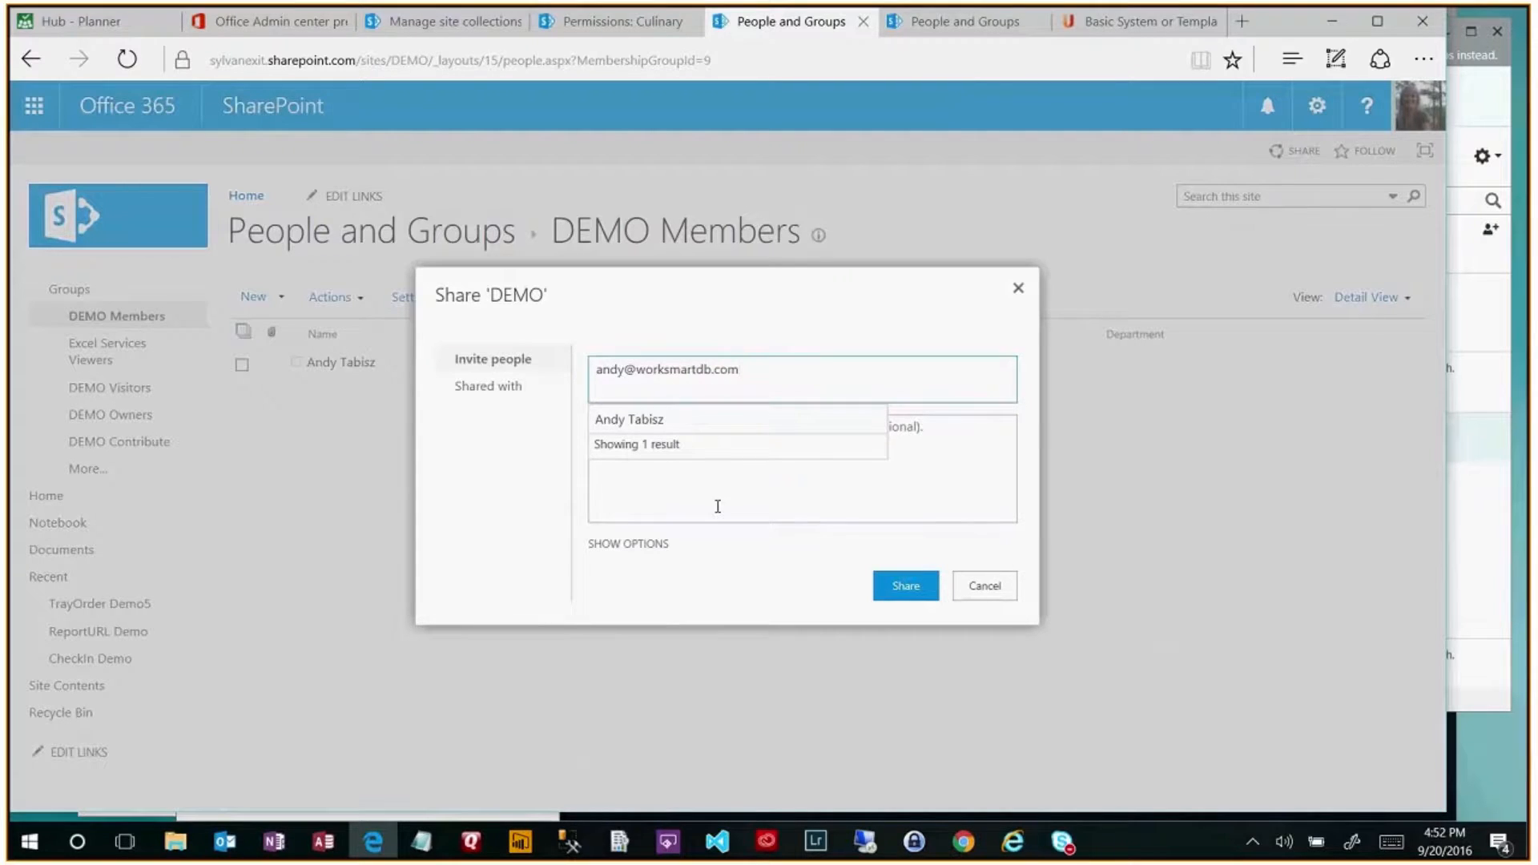
click(916, 590)
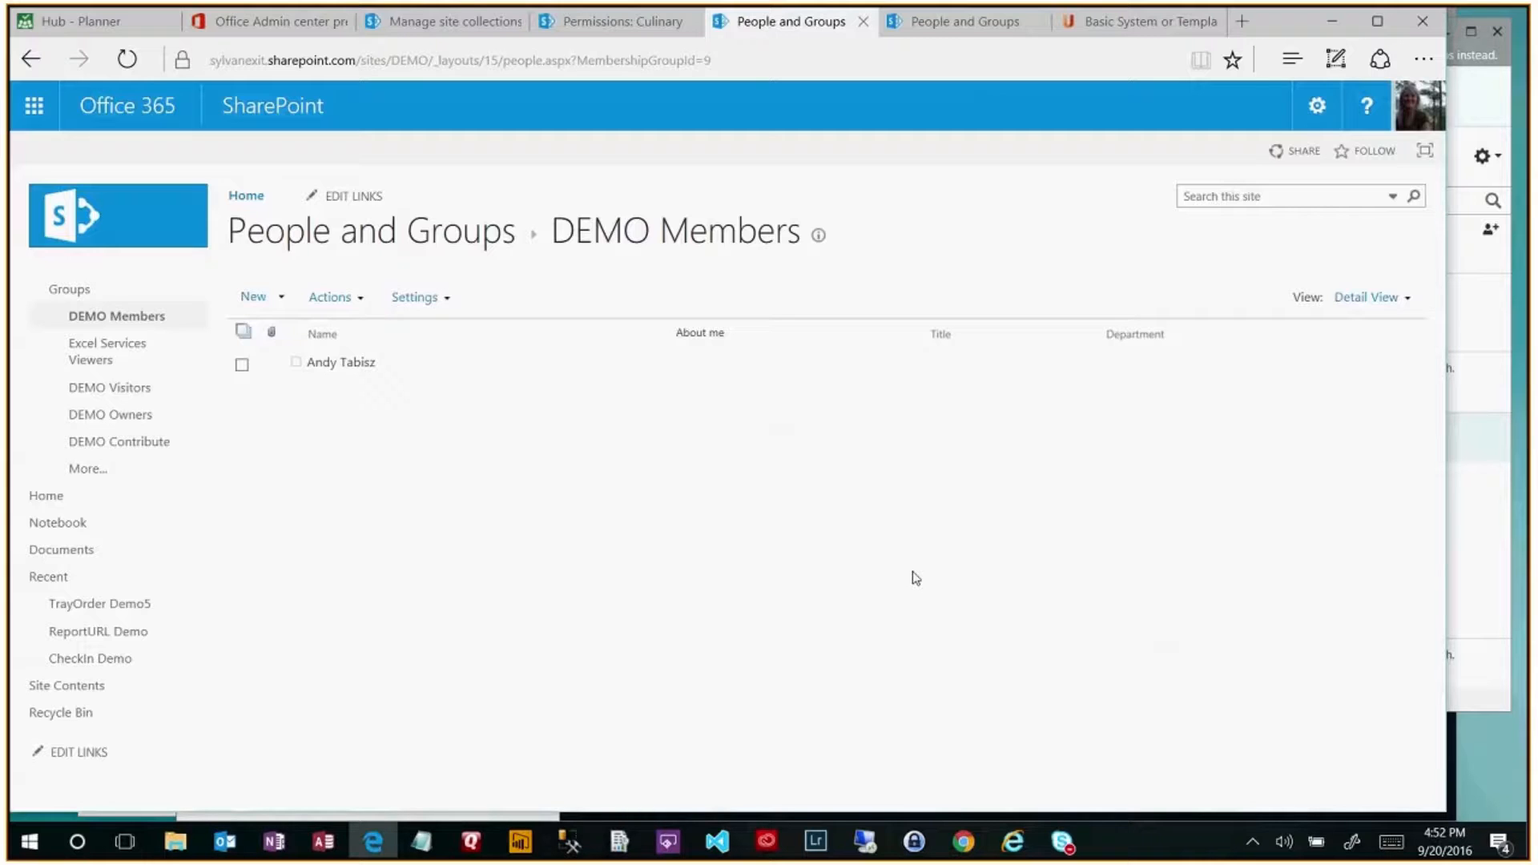
- View the external contact's card in Skype contacts, then minimize the meeting window to reveal SharePoint
click(1063, 841)
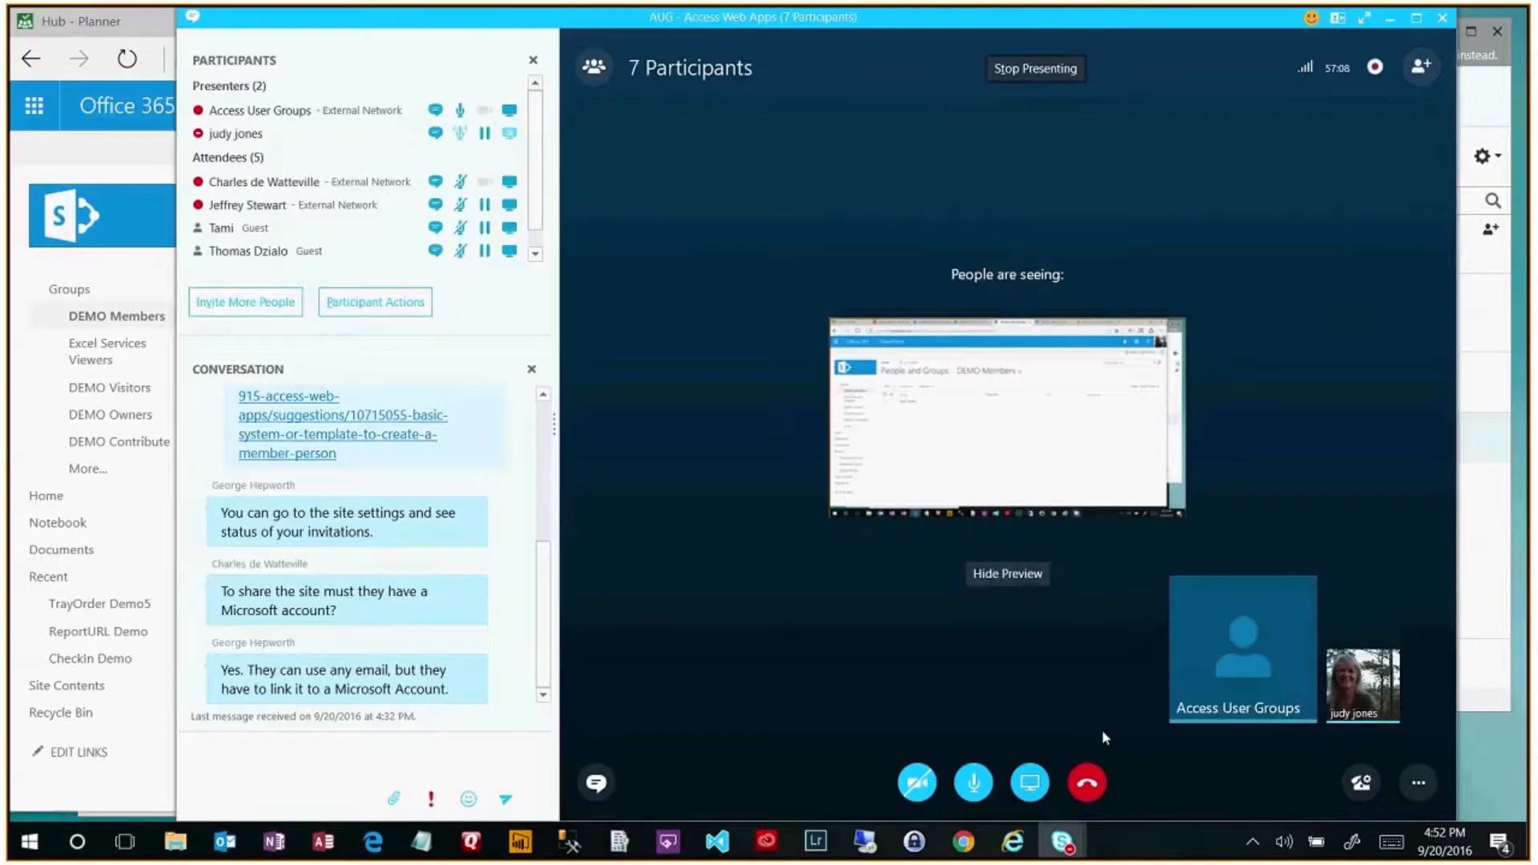
mouse_move(1062, 841)
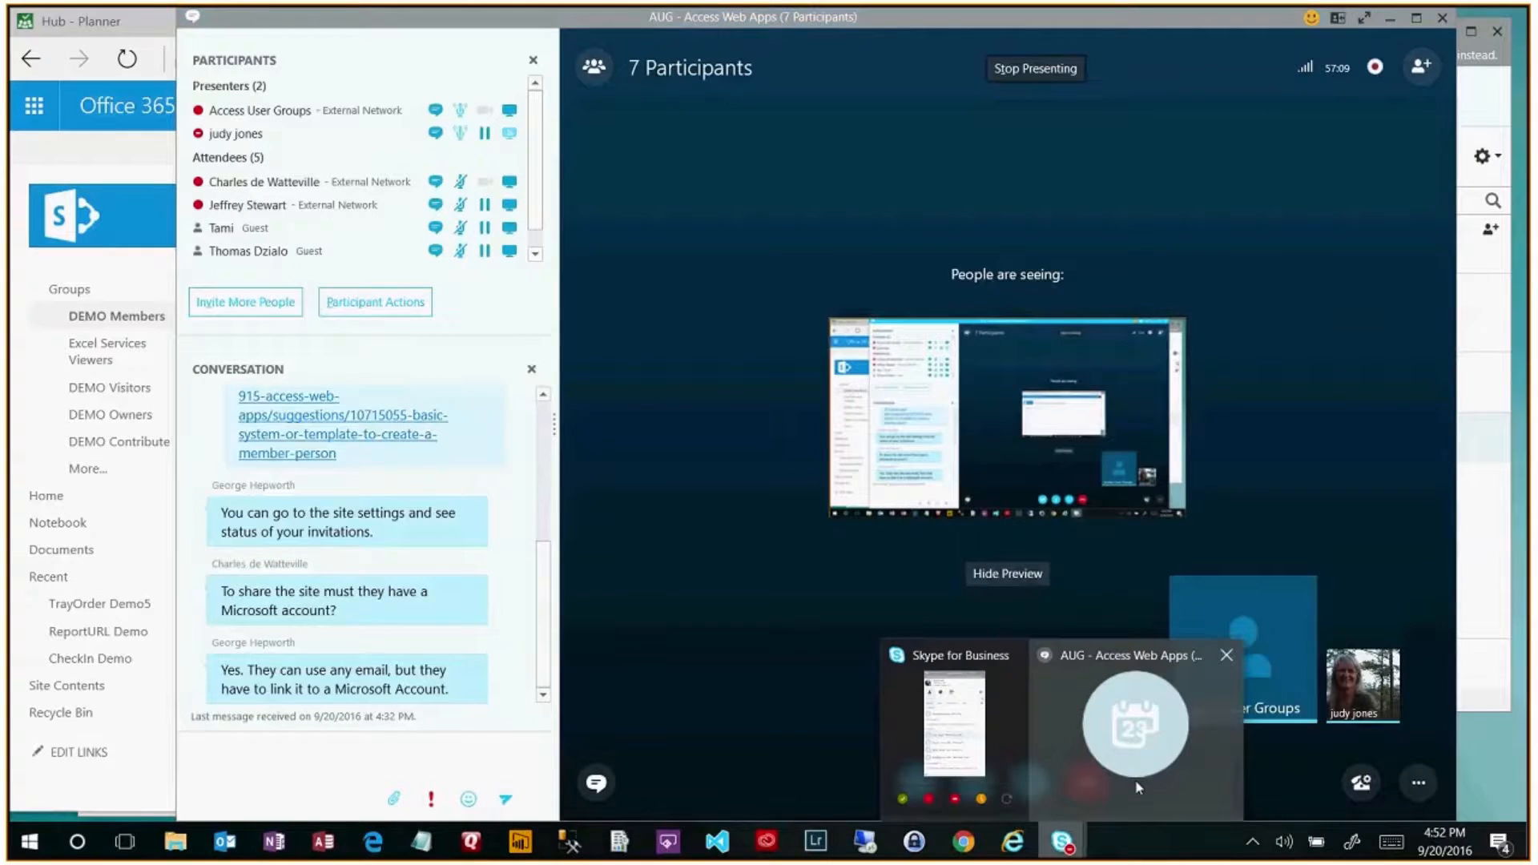
click(1002, 770)
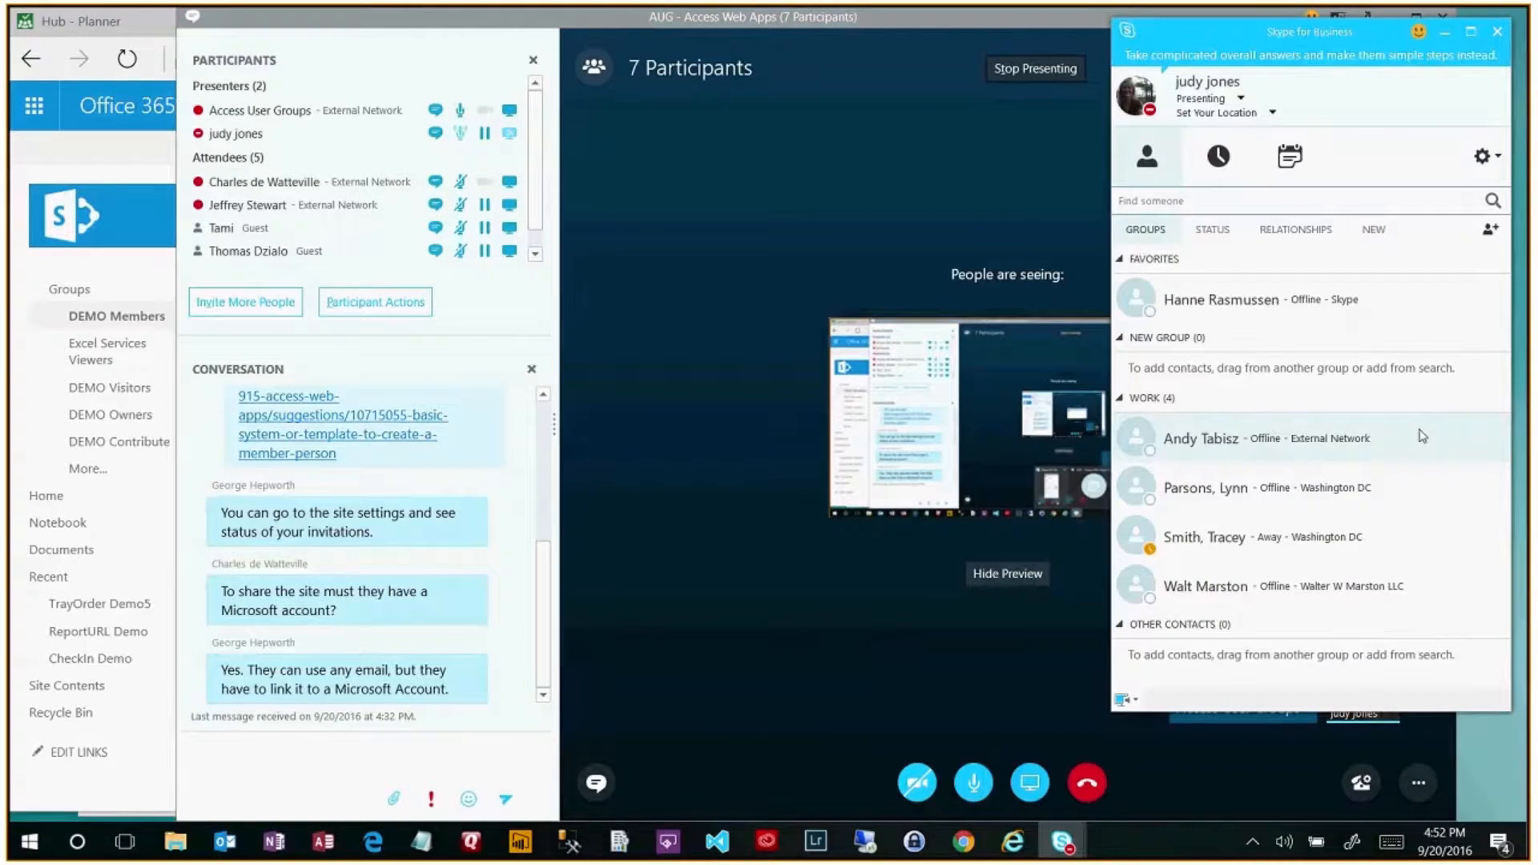
right_click(1362, 439)
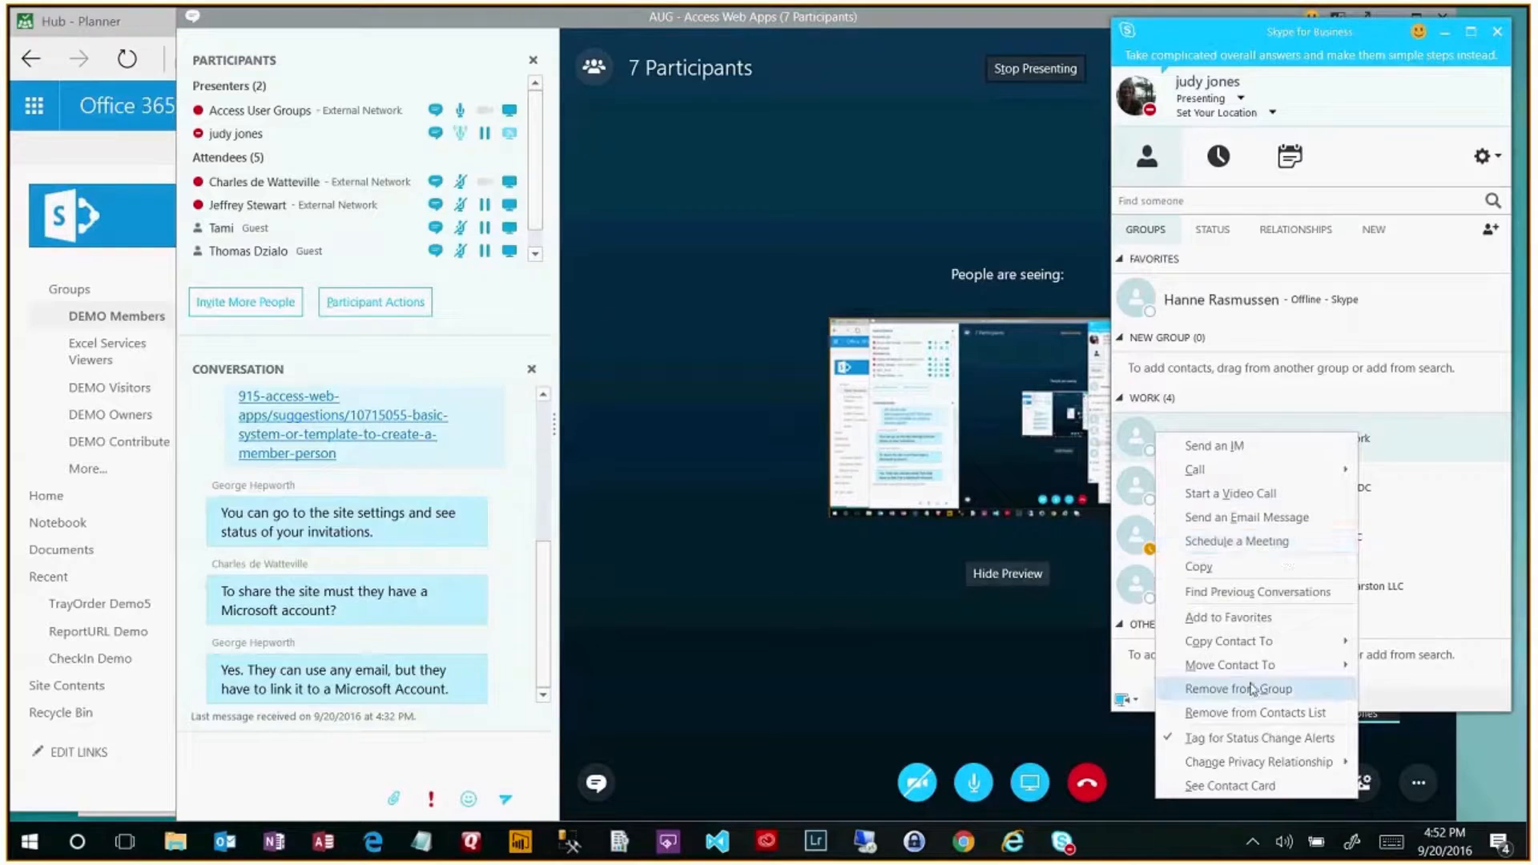
mouse_move(1238, 664)
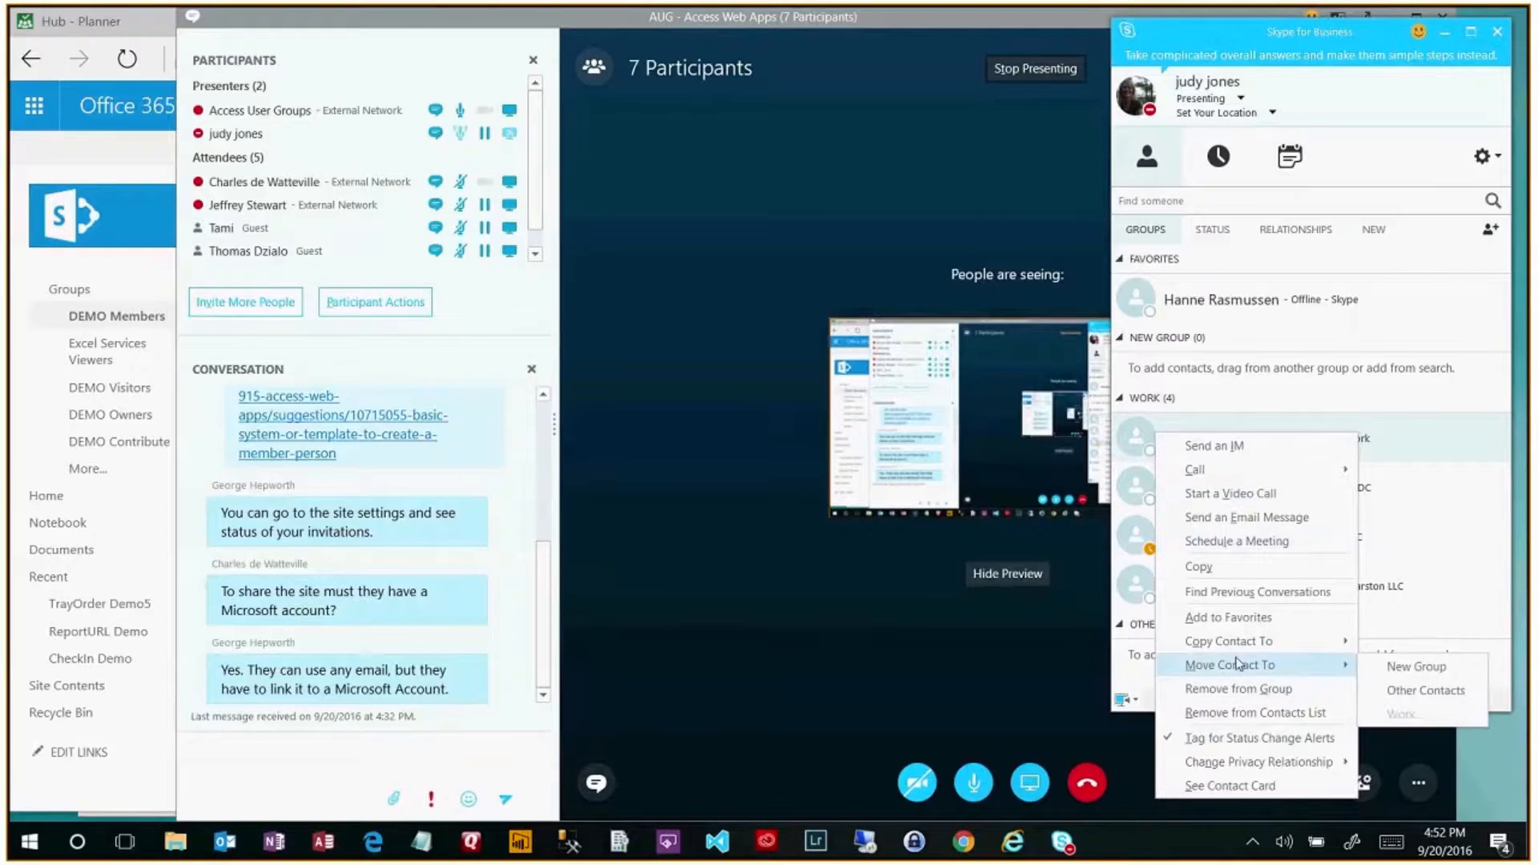
click(1248, 789)
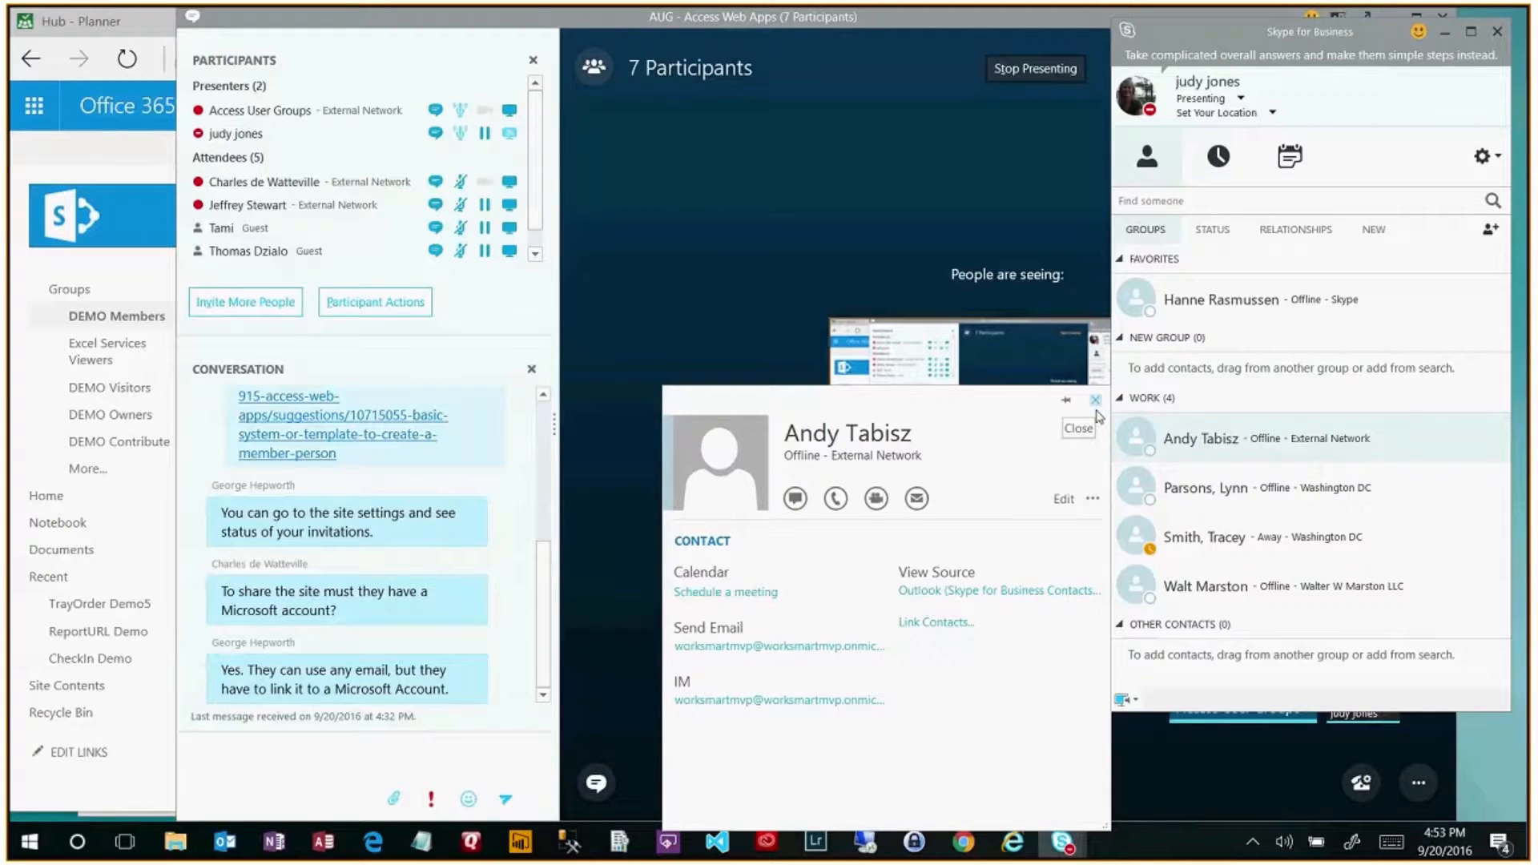
click(1095, 401)
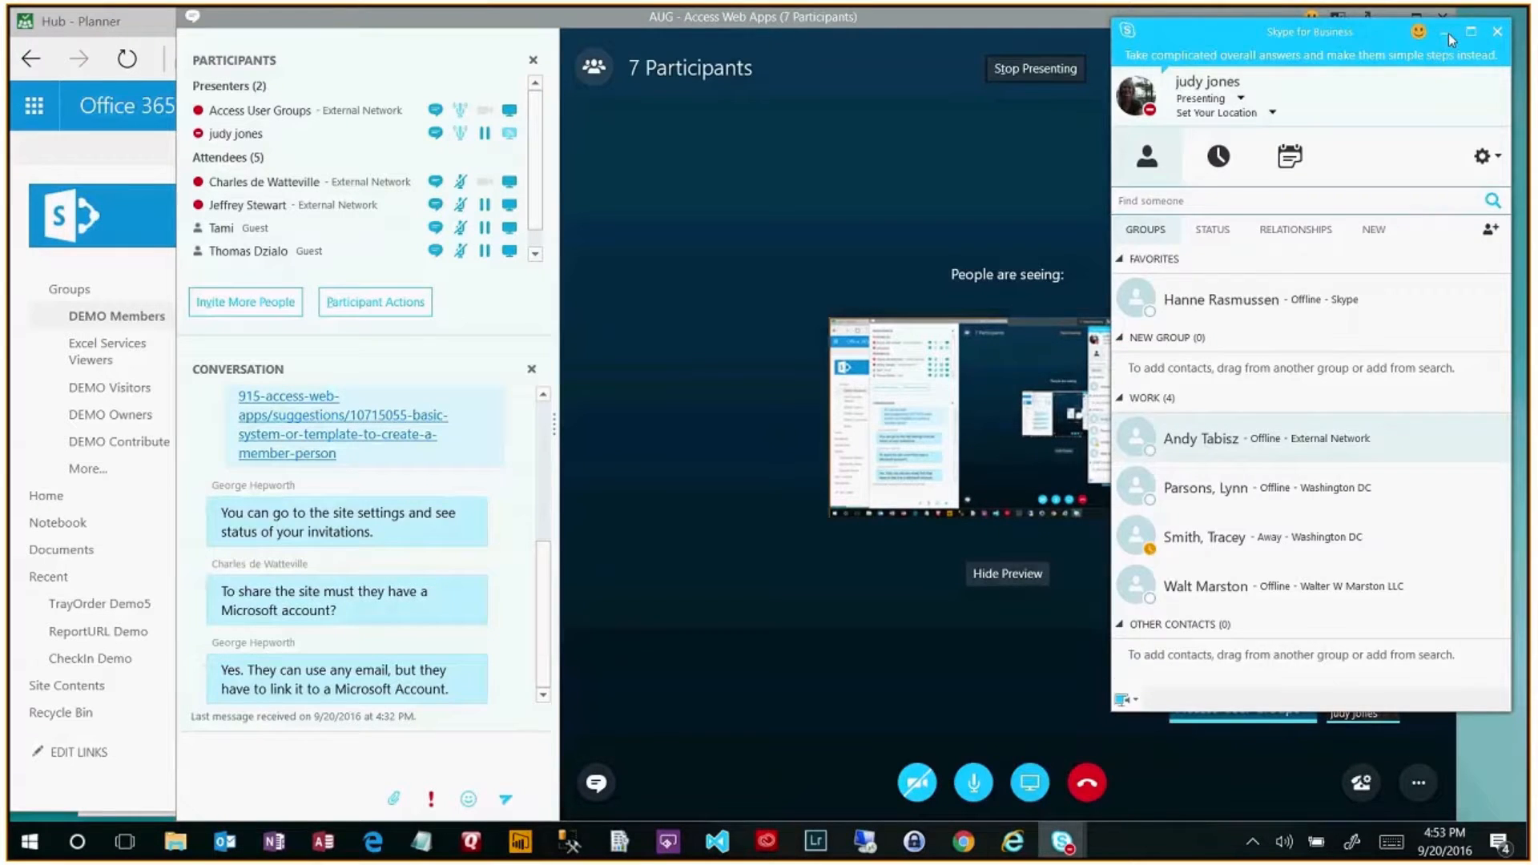
click(1446, 32)
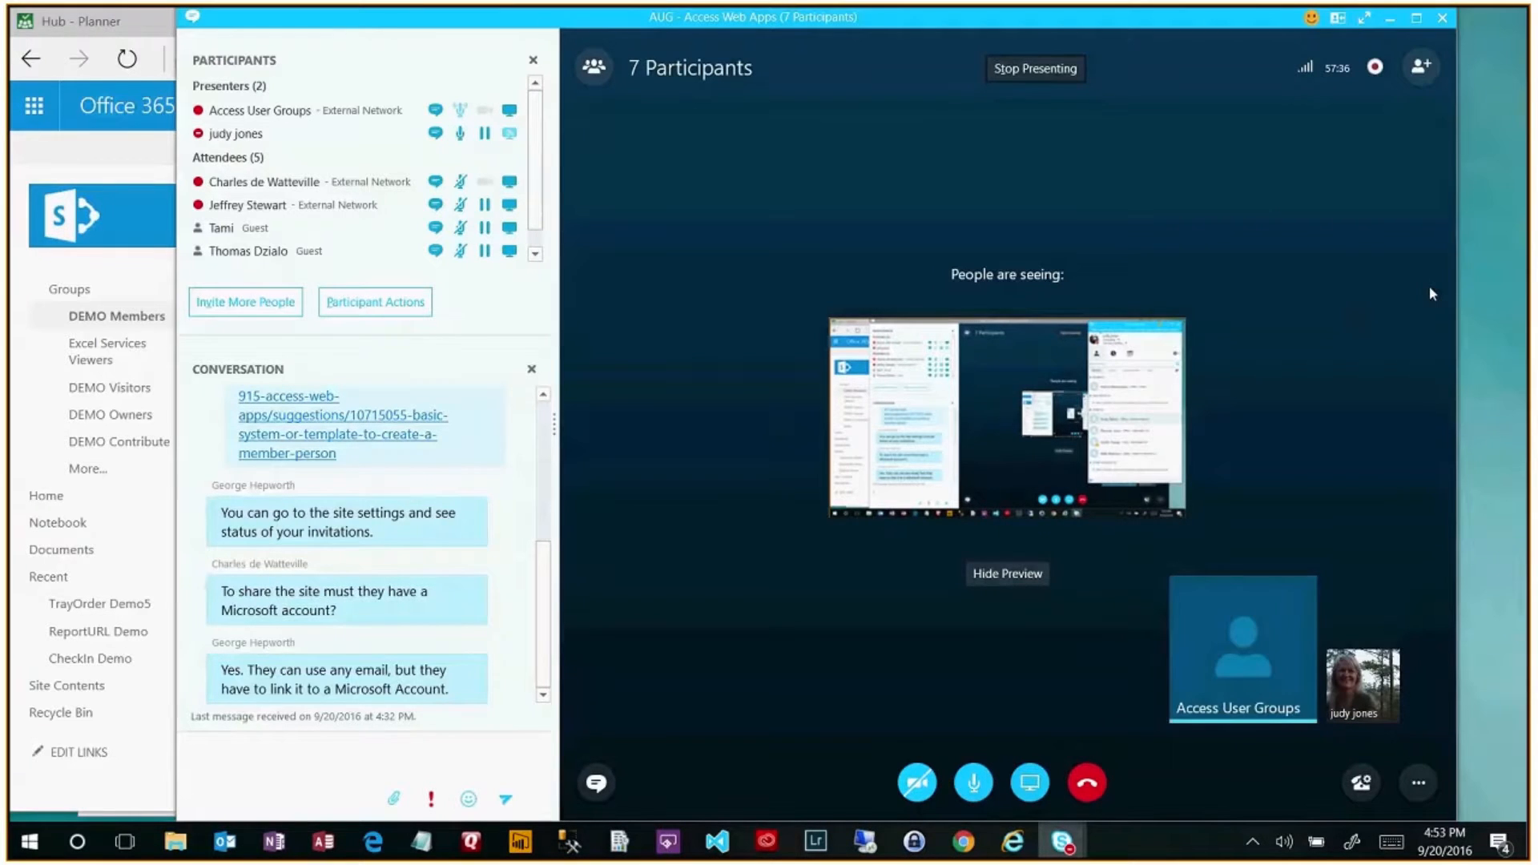
click(1392, 19)
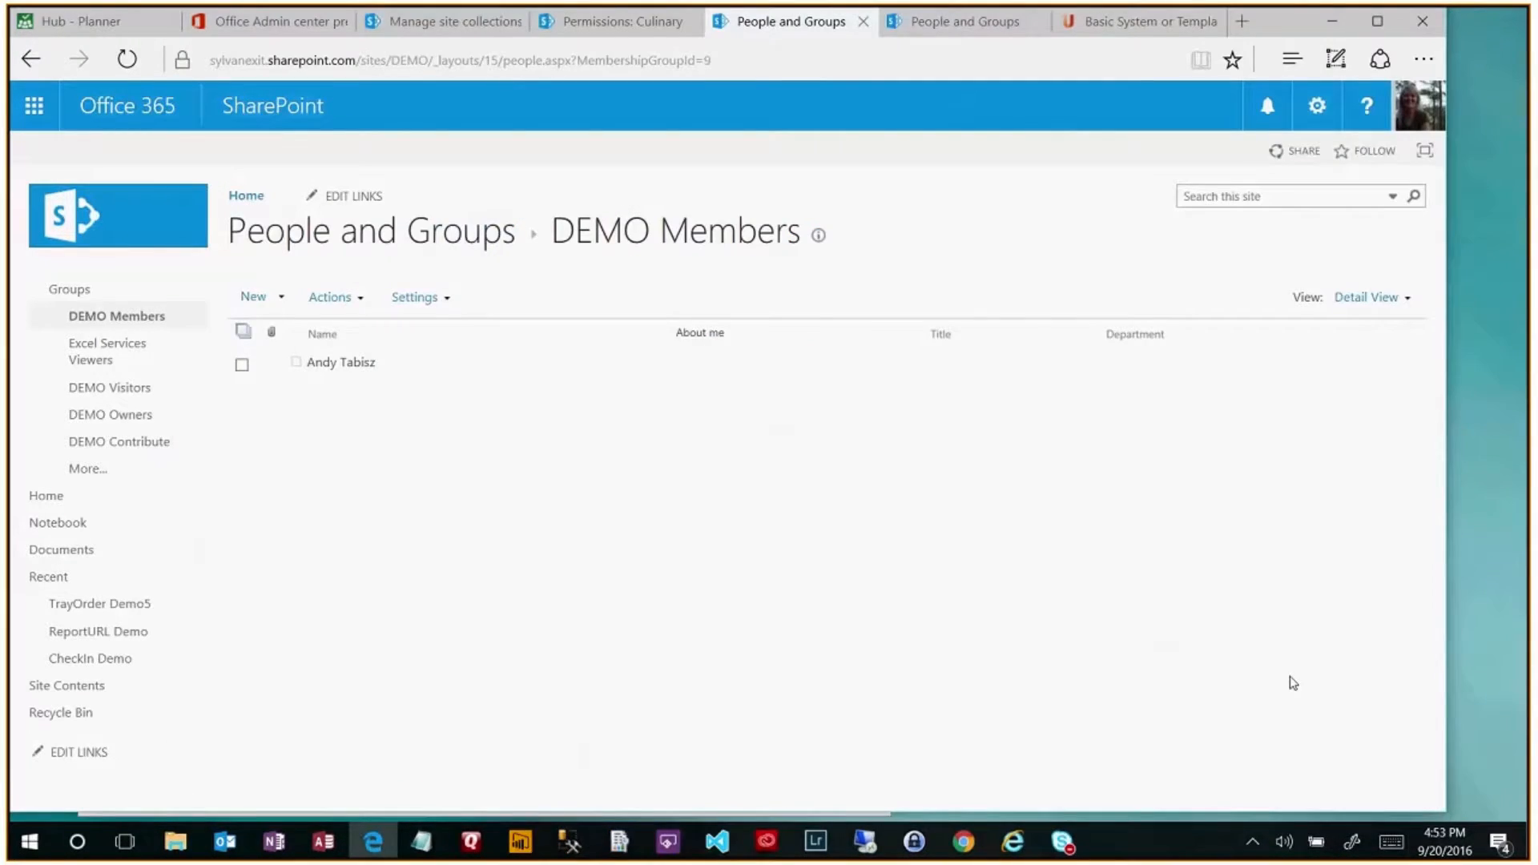
- Reload the DEMO Members page and switch to the admin center's Active users list
click(128, 60)
click(285, 24)
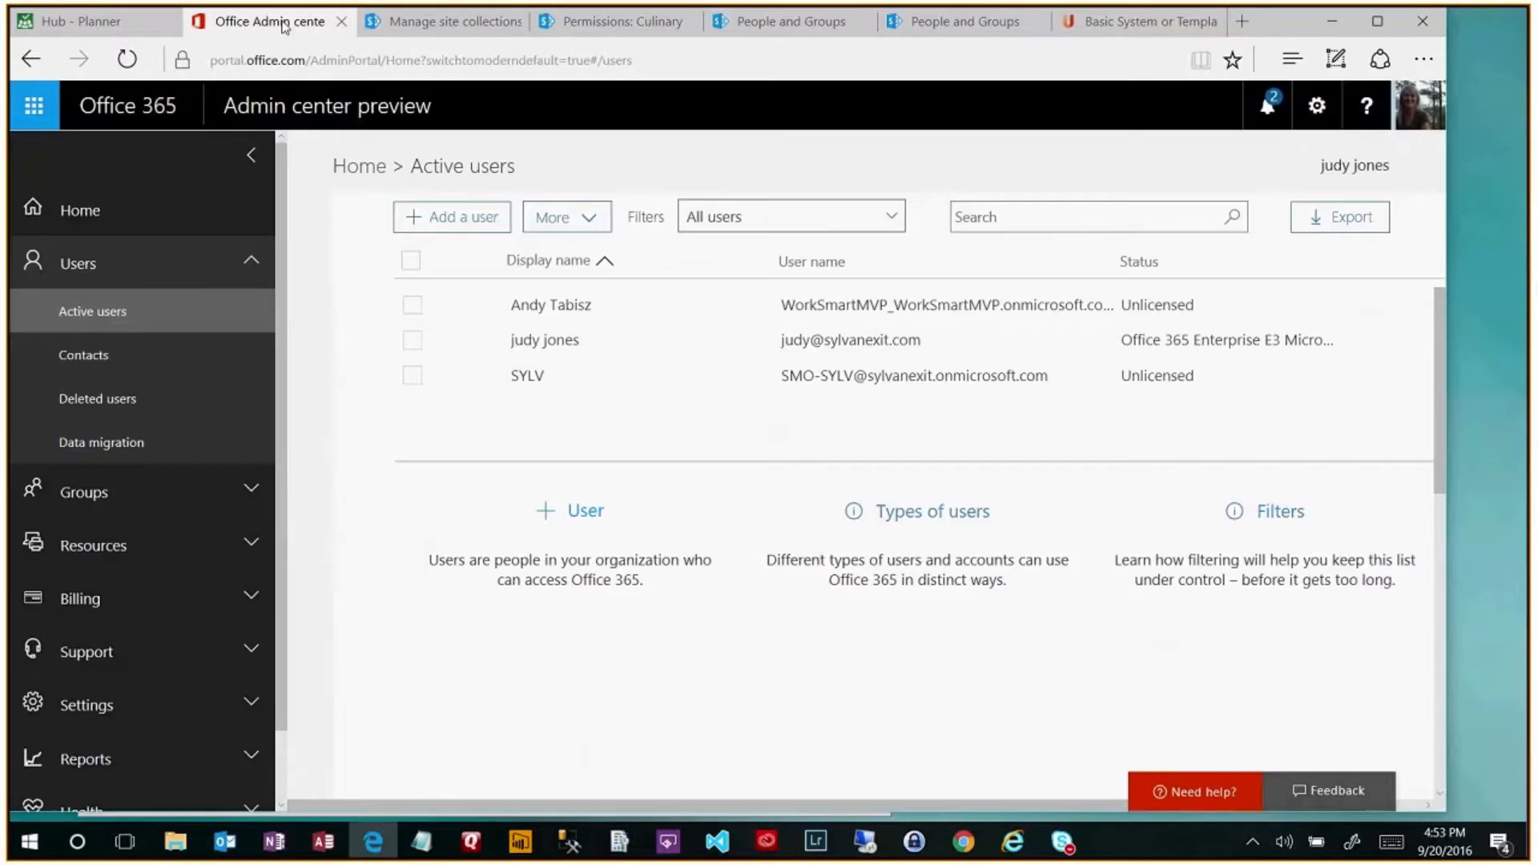
- Delete the external guest user's account from Active users and confirm the deletion
click(412, 306)
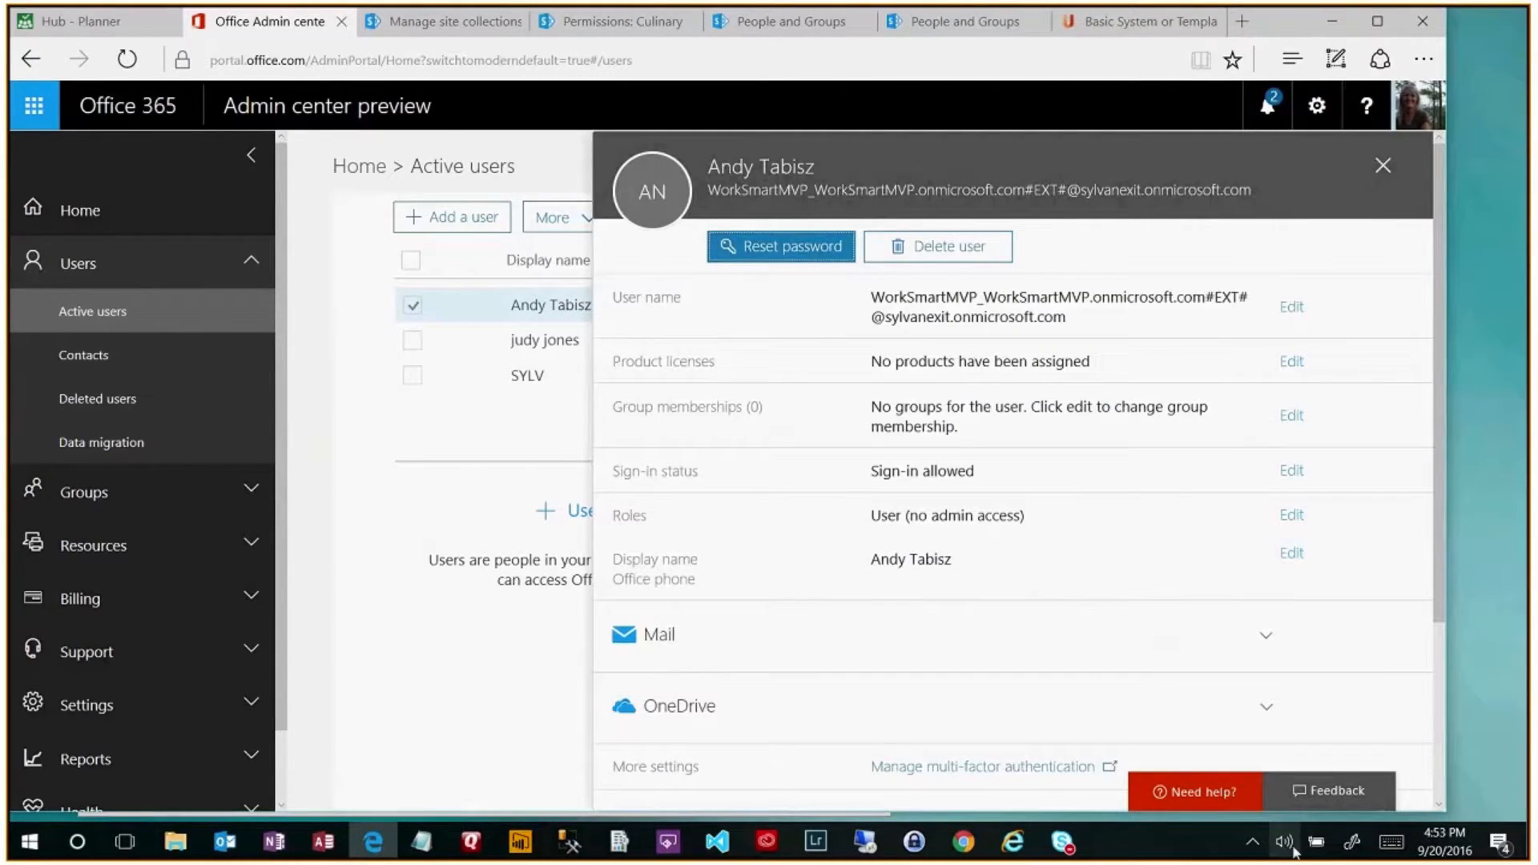
click(395, 537)
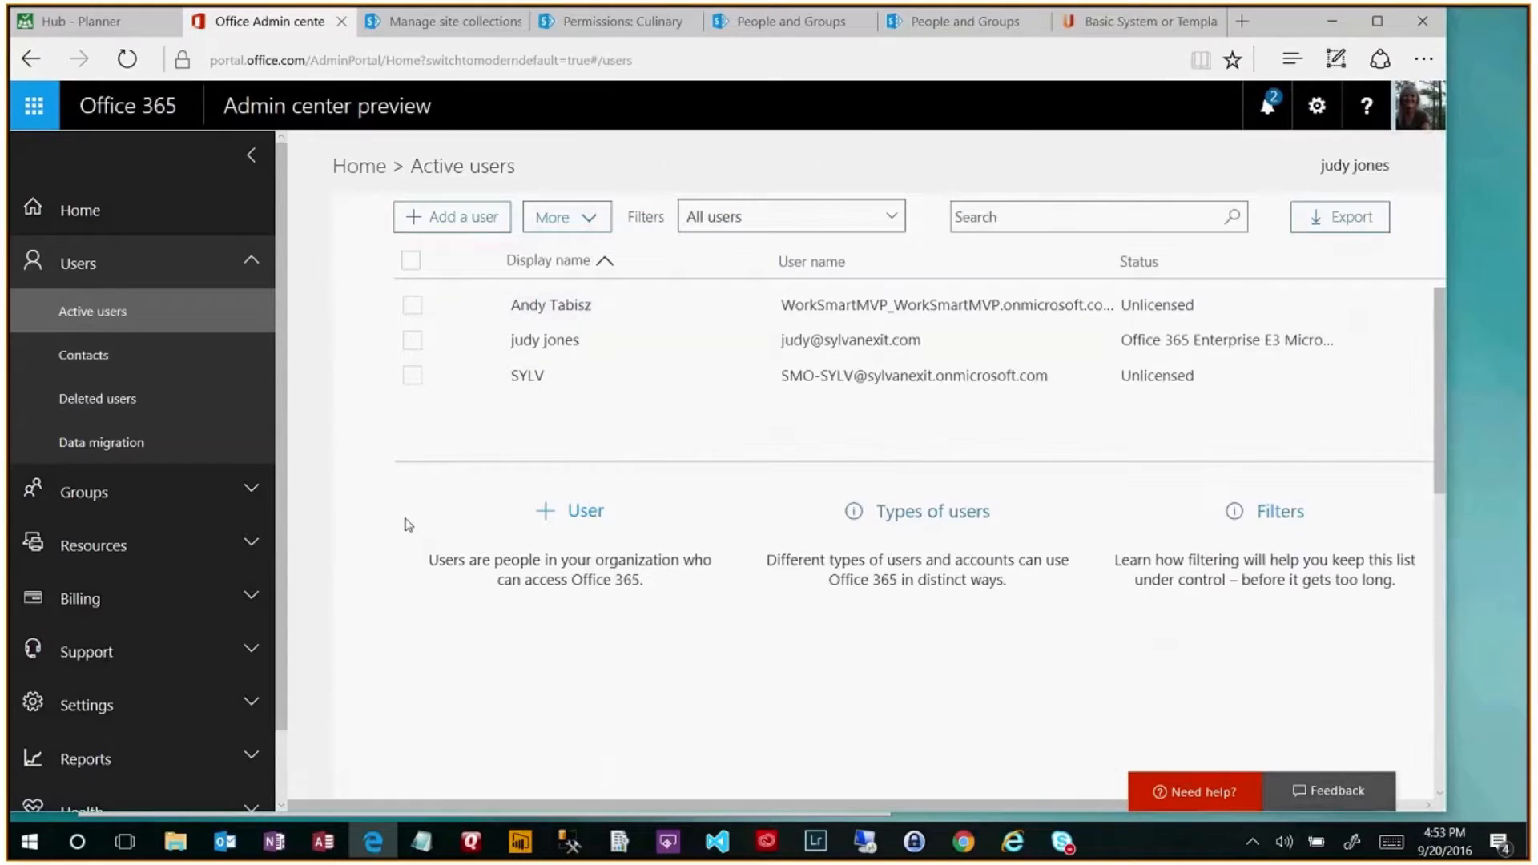
click(412, 309)
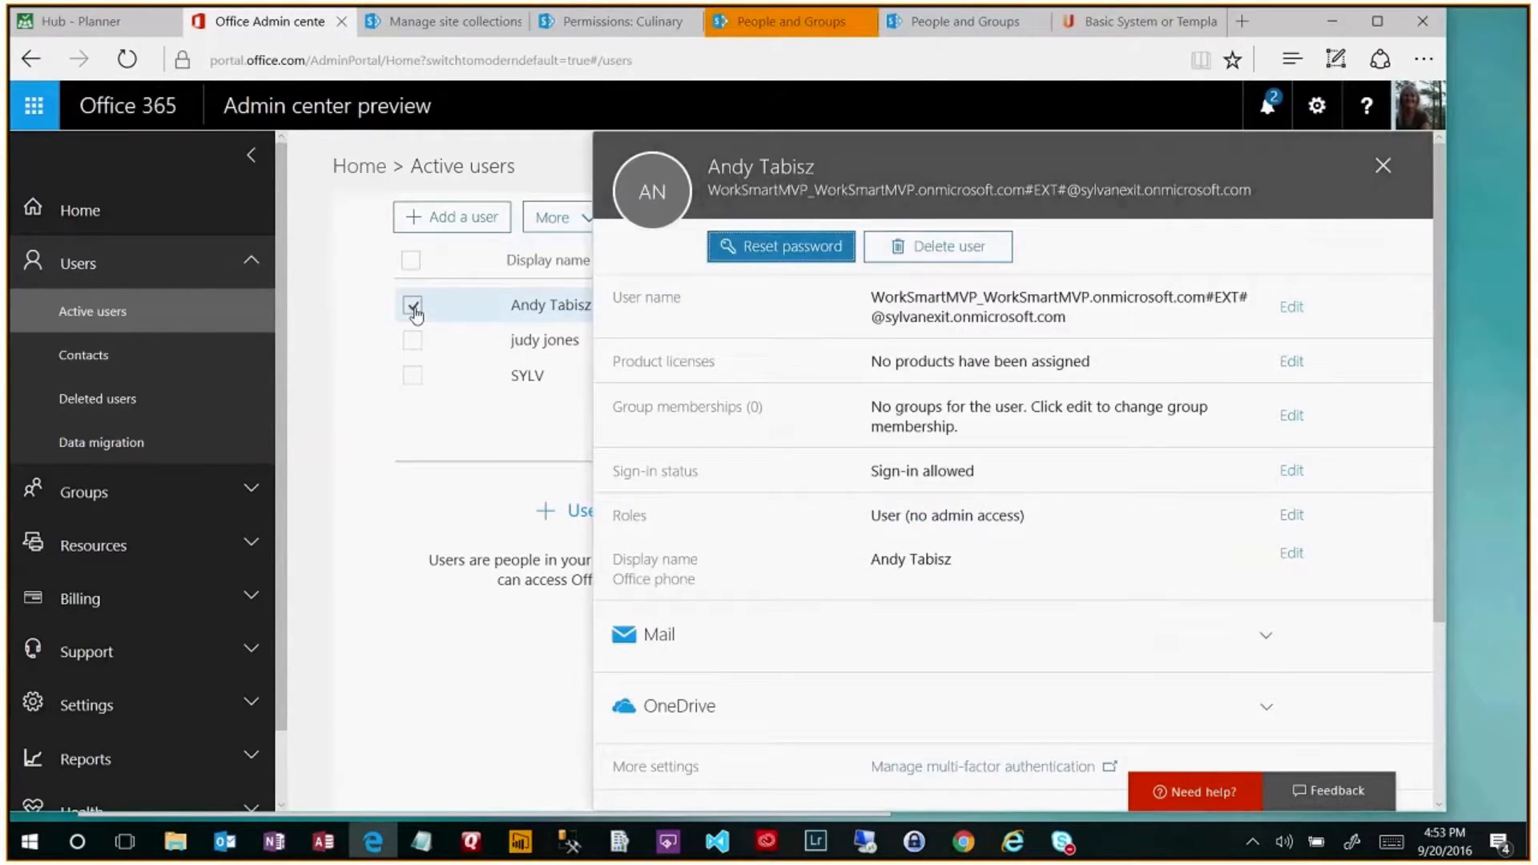
click(948, 248)
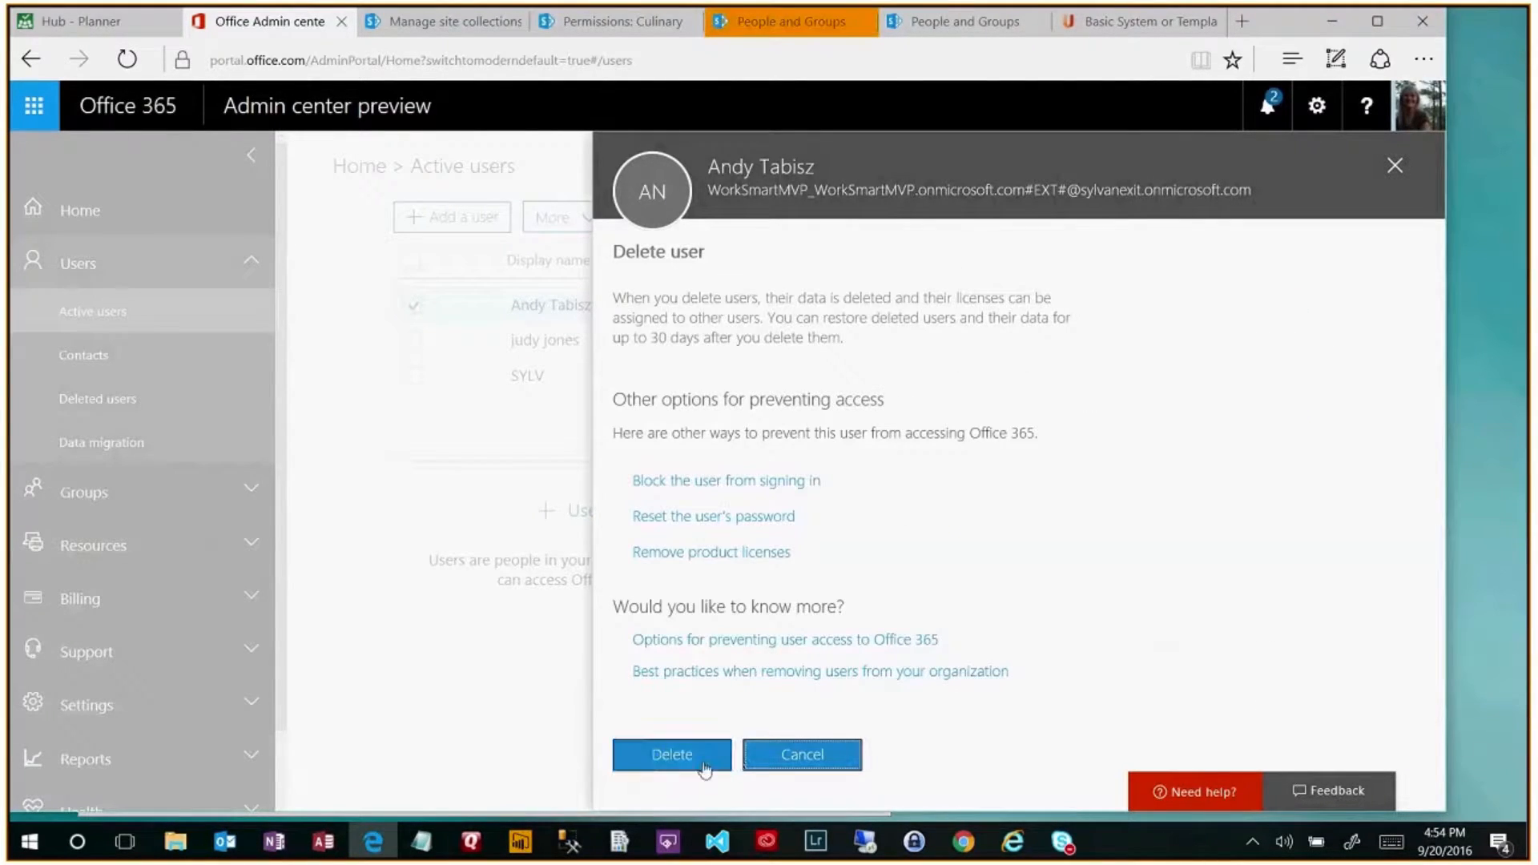
click(704, 769)
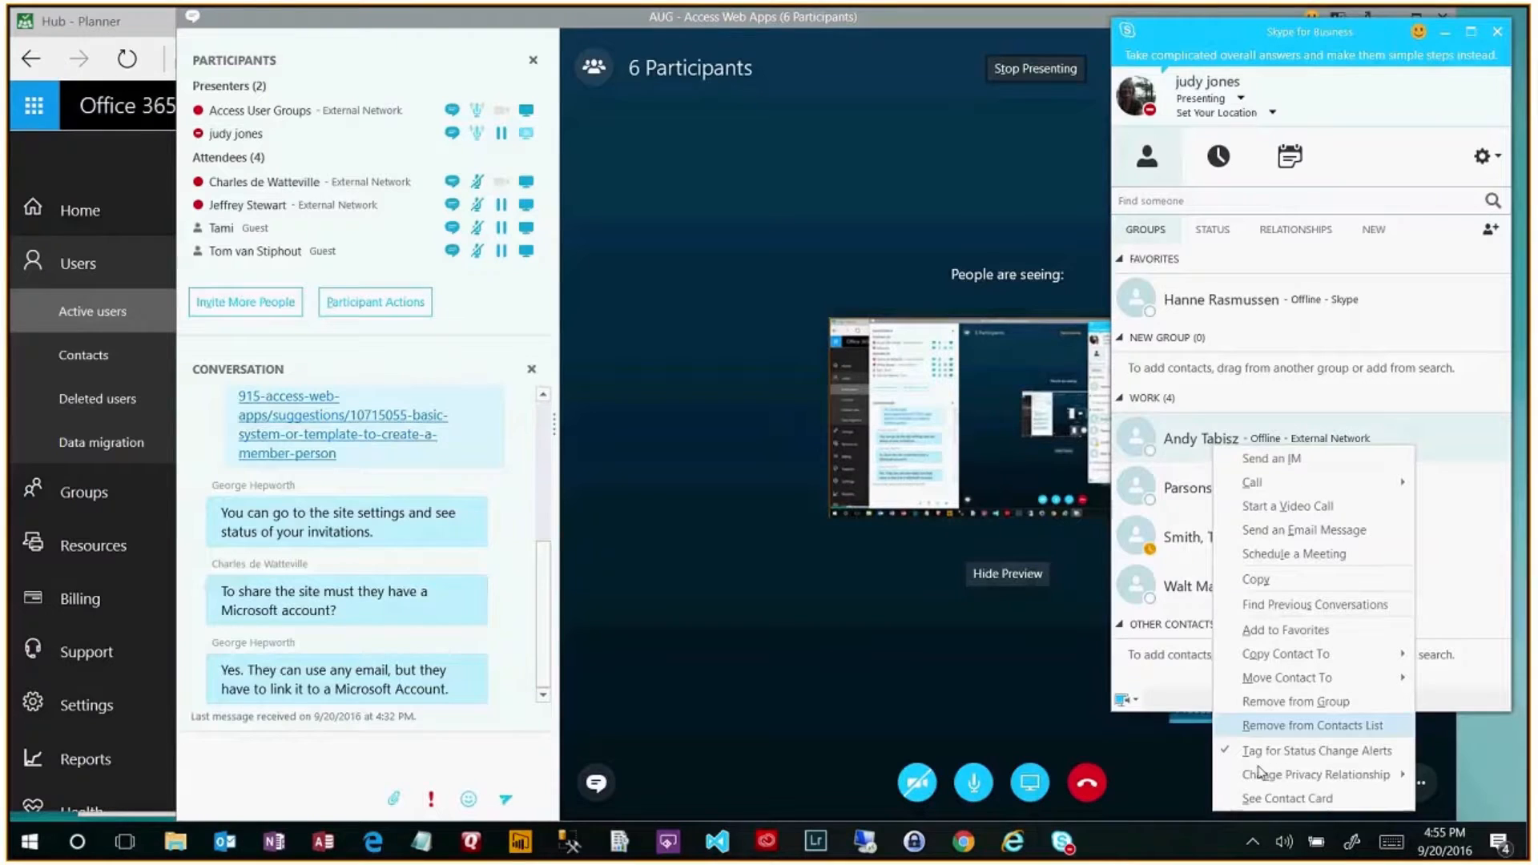
- Add a second e-mail address to the external contact's Skype contact card and save it
click(1259, 800)
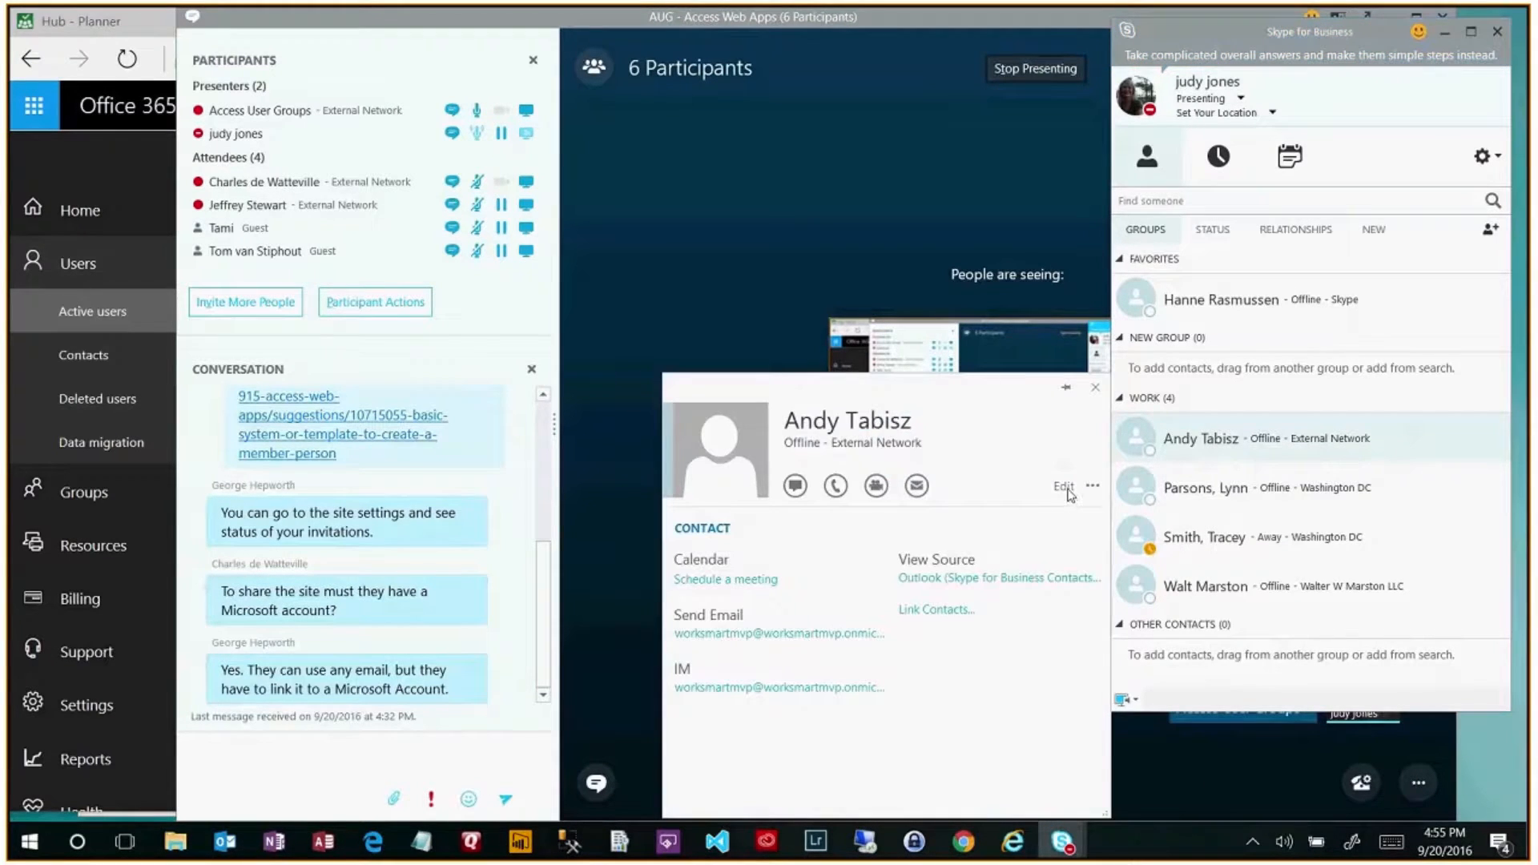
click(1063, 488)
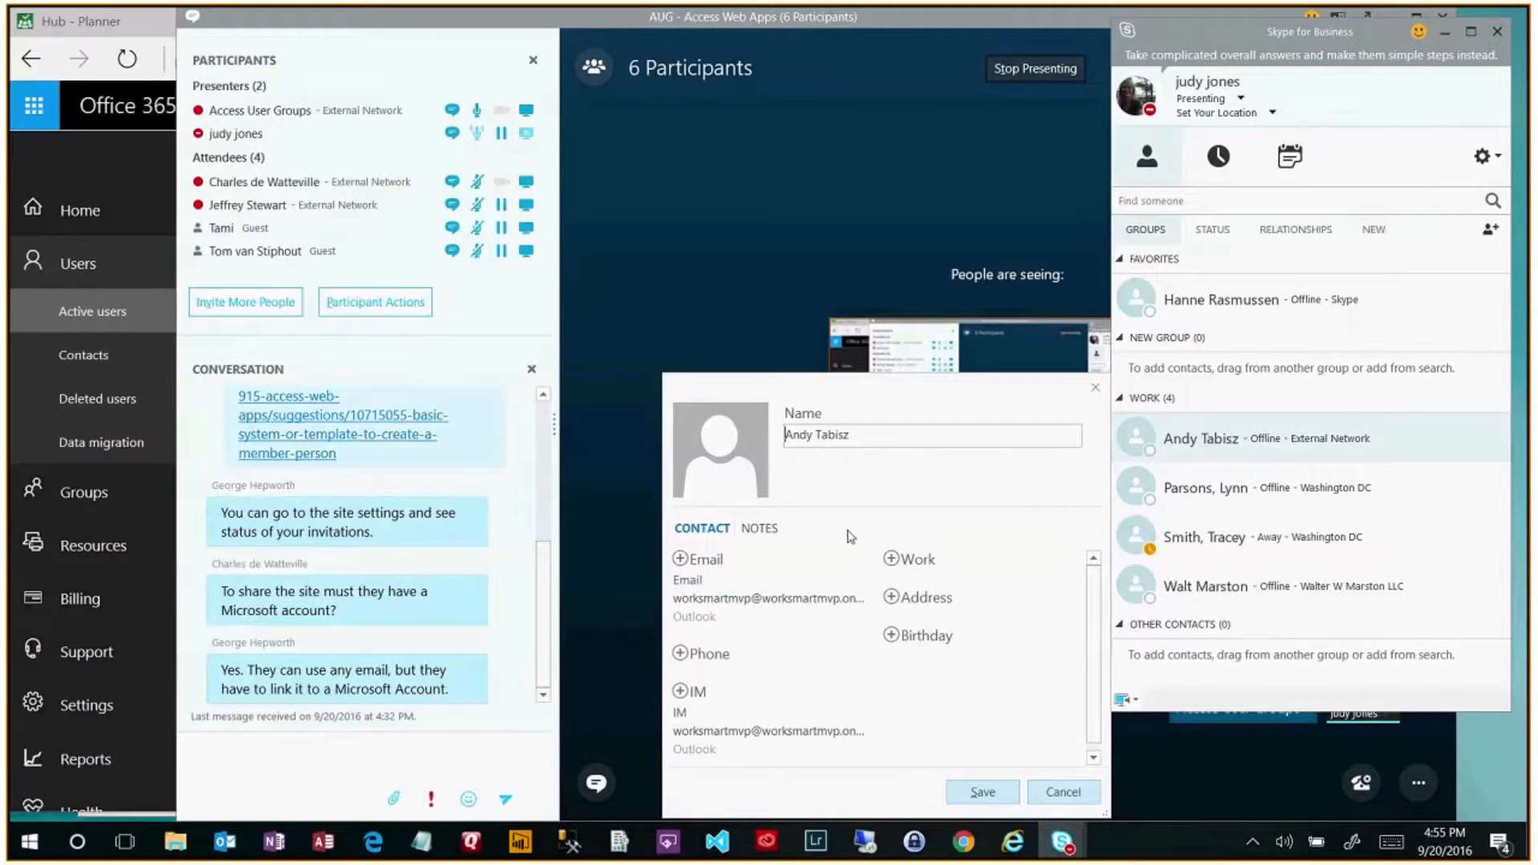
click(680, 559)
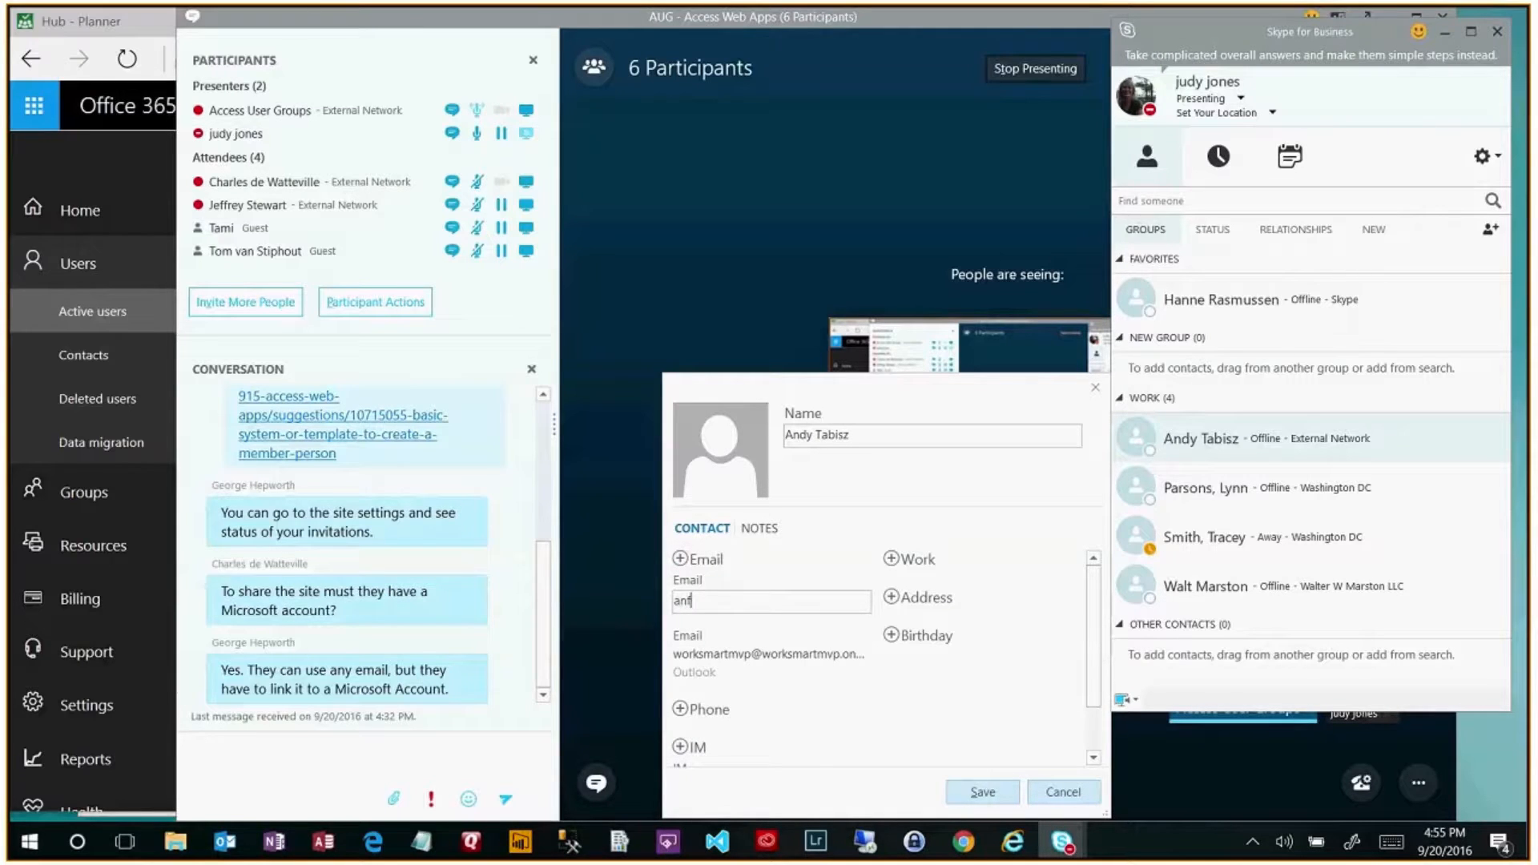
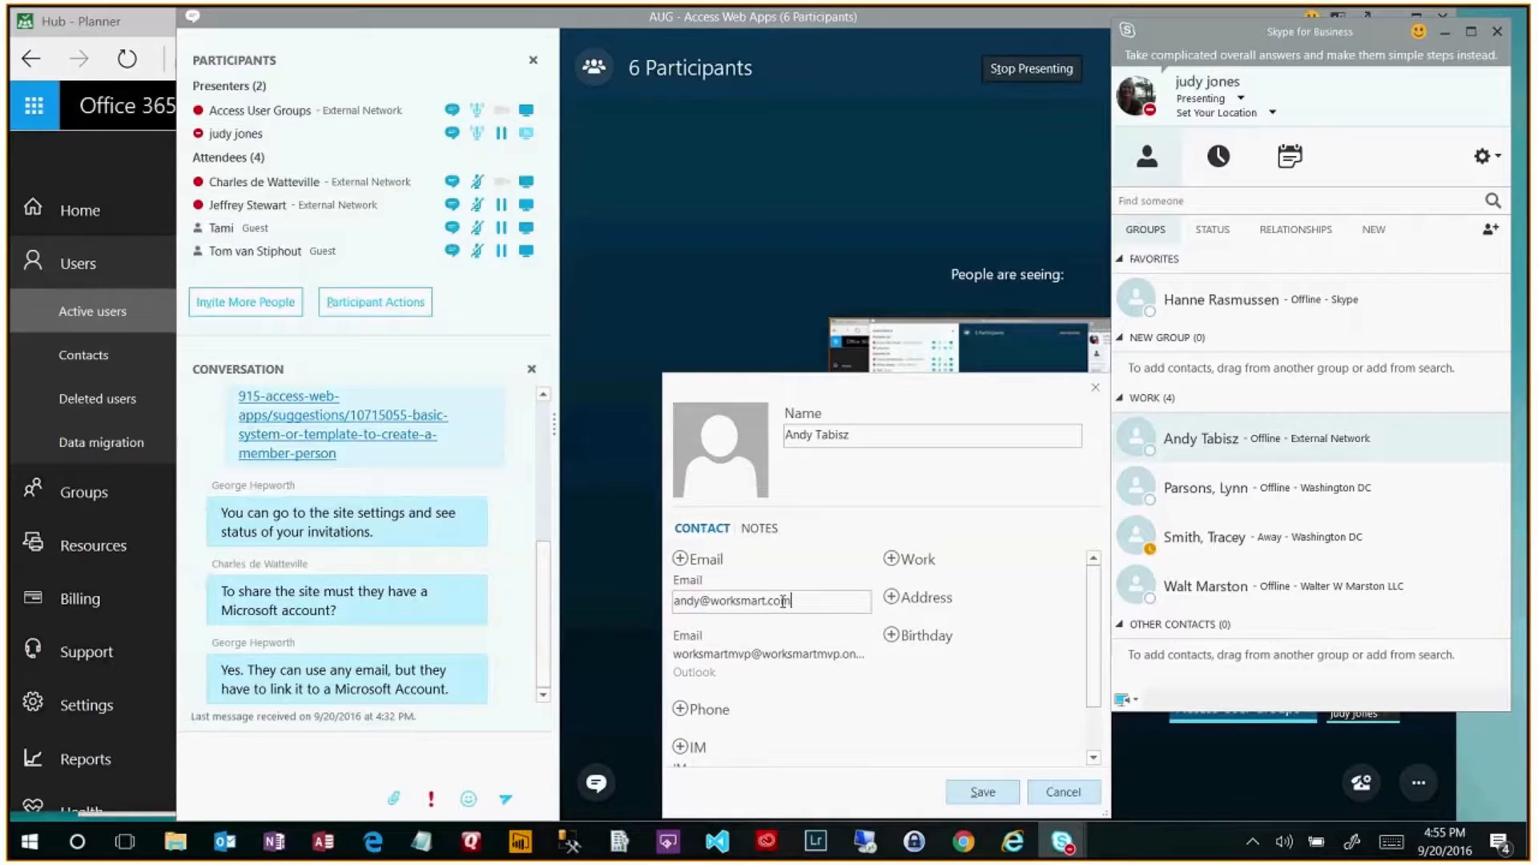
key(Left)
key(Left)
key(Left)
key(Left)
click(983, 792)
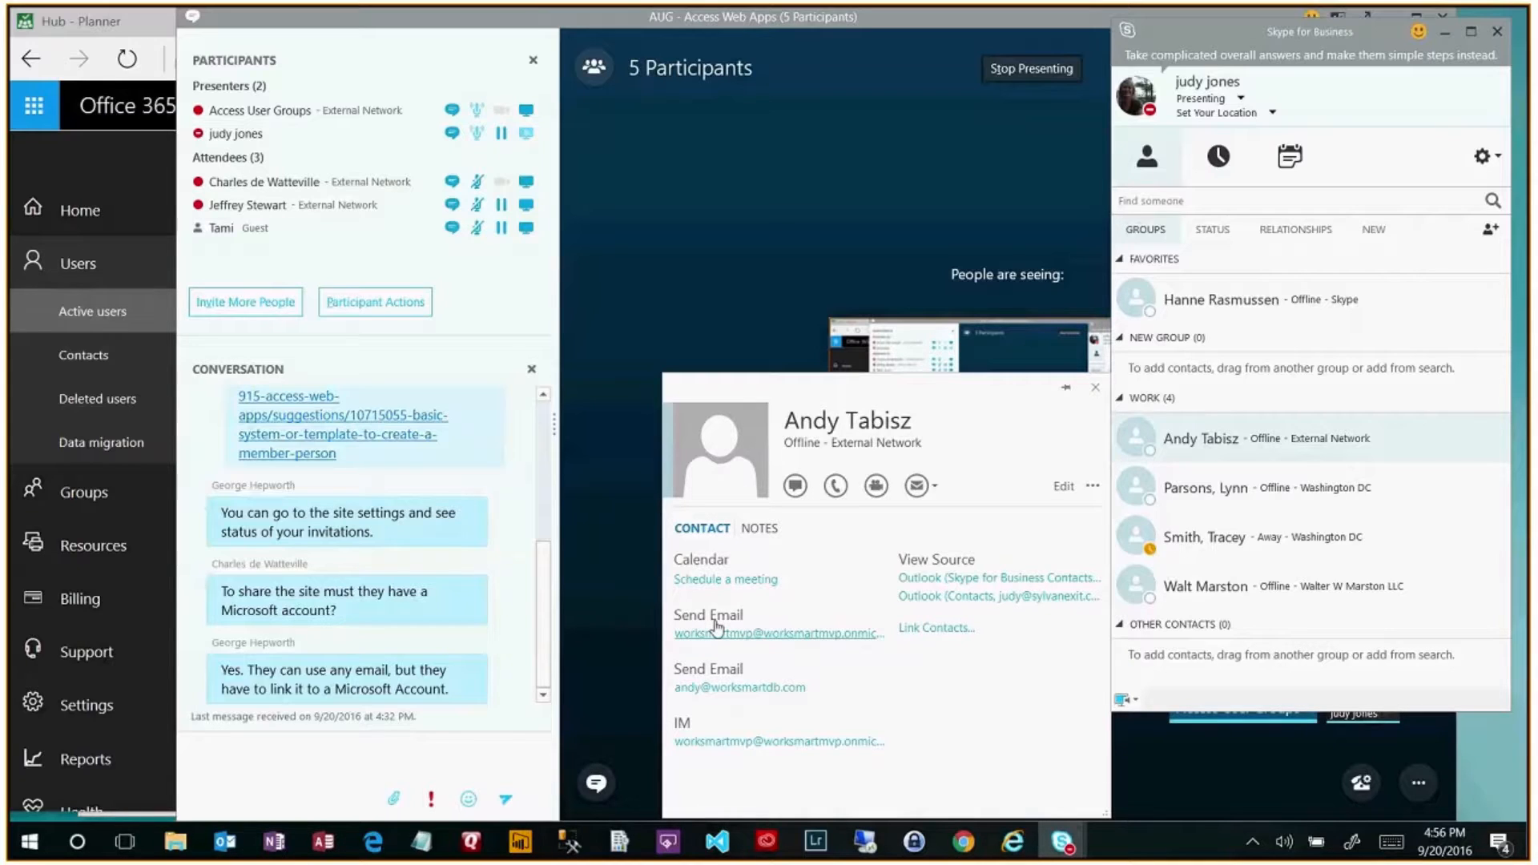
- Reopen the contact's details and select the full second e-mail address to verify it
click(1065, 486)
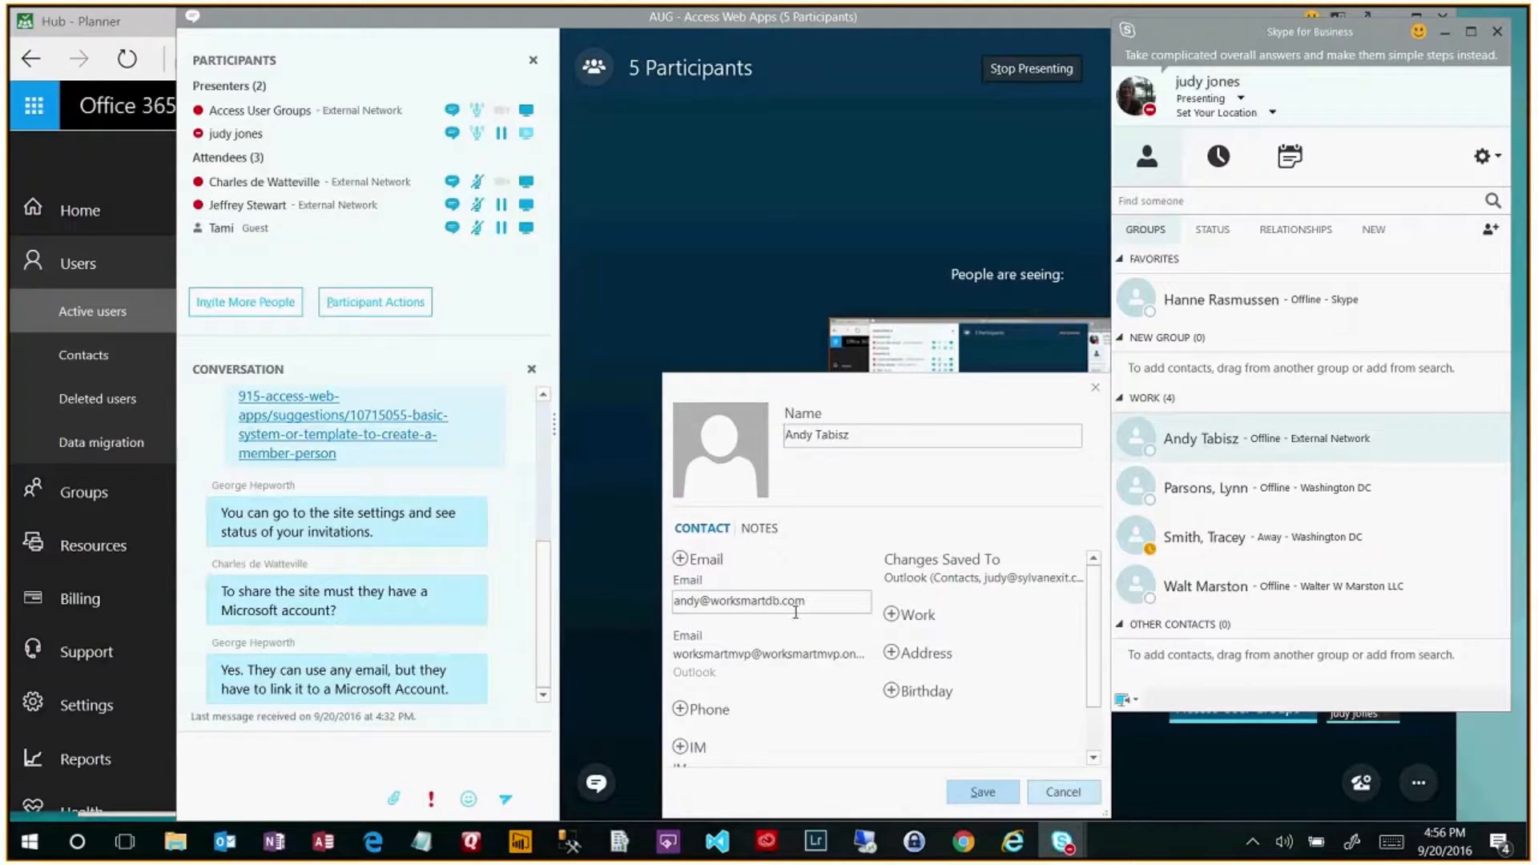
click(804, 654)
key(ctrl+a)
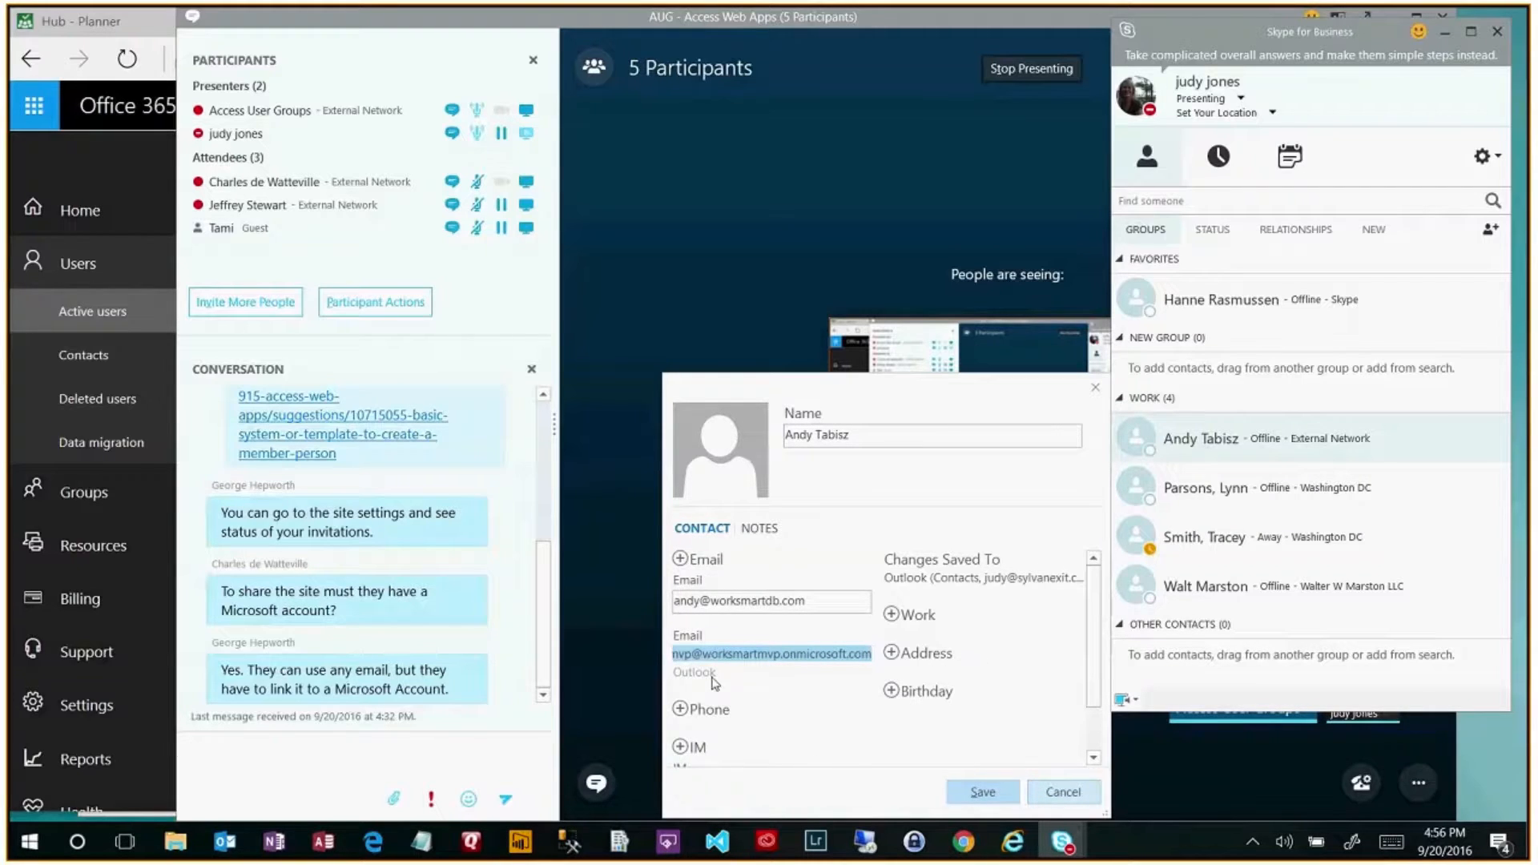
key(Home)
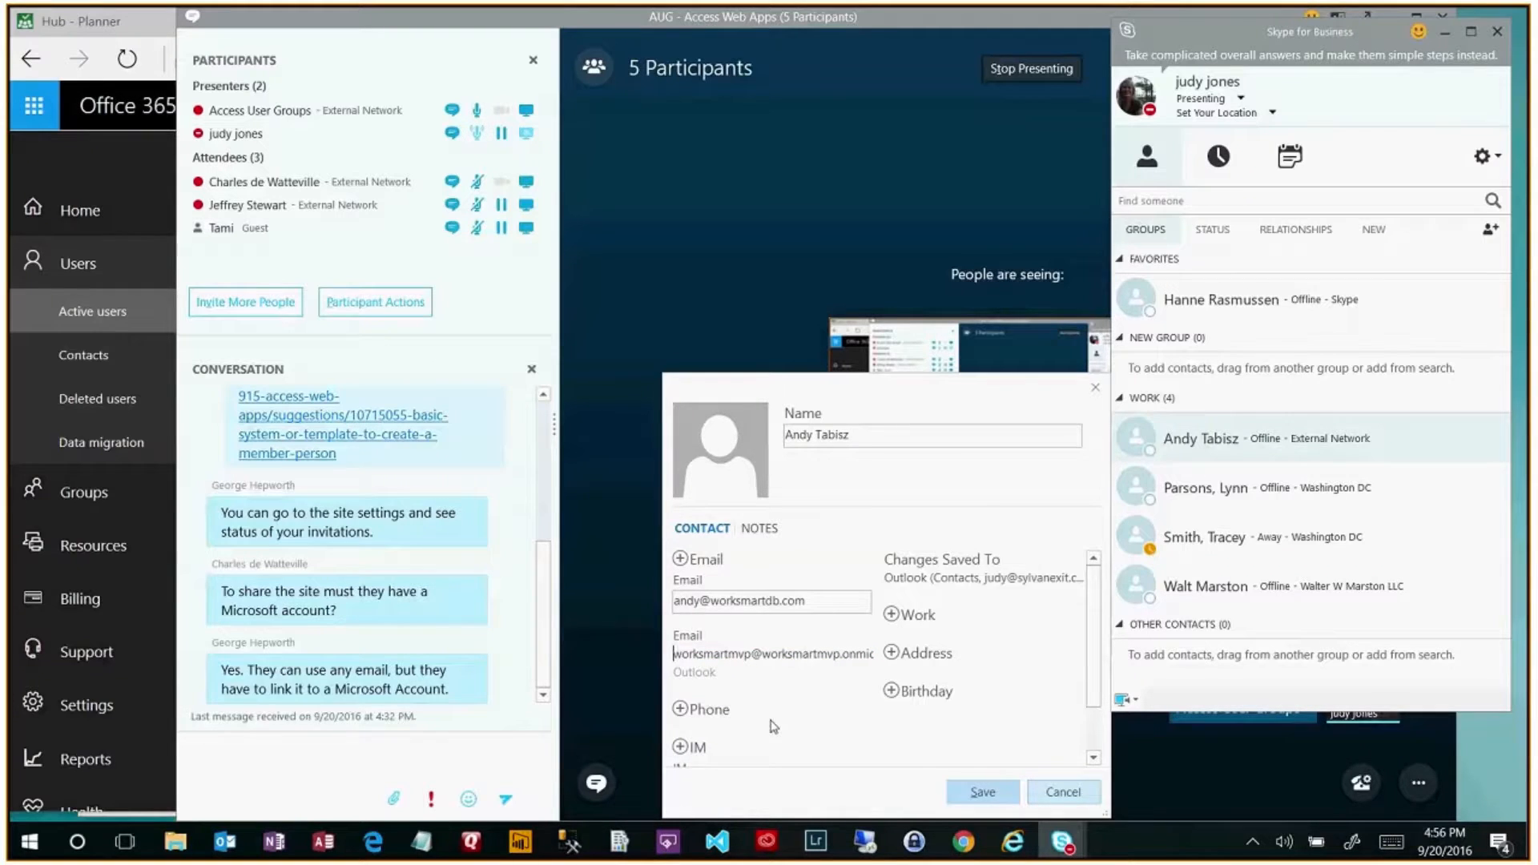
scroll(773, 727, down, 1)
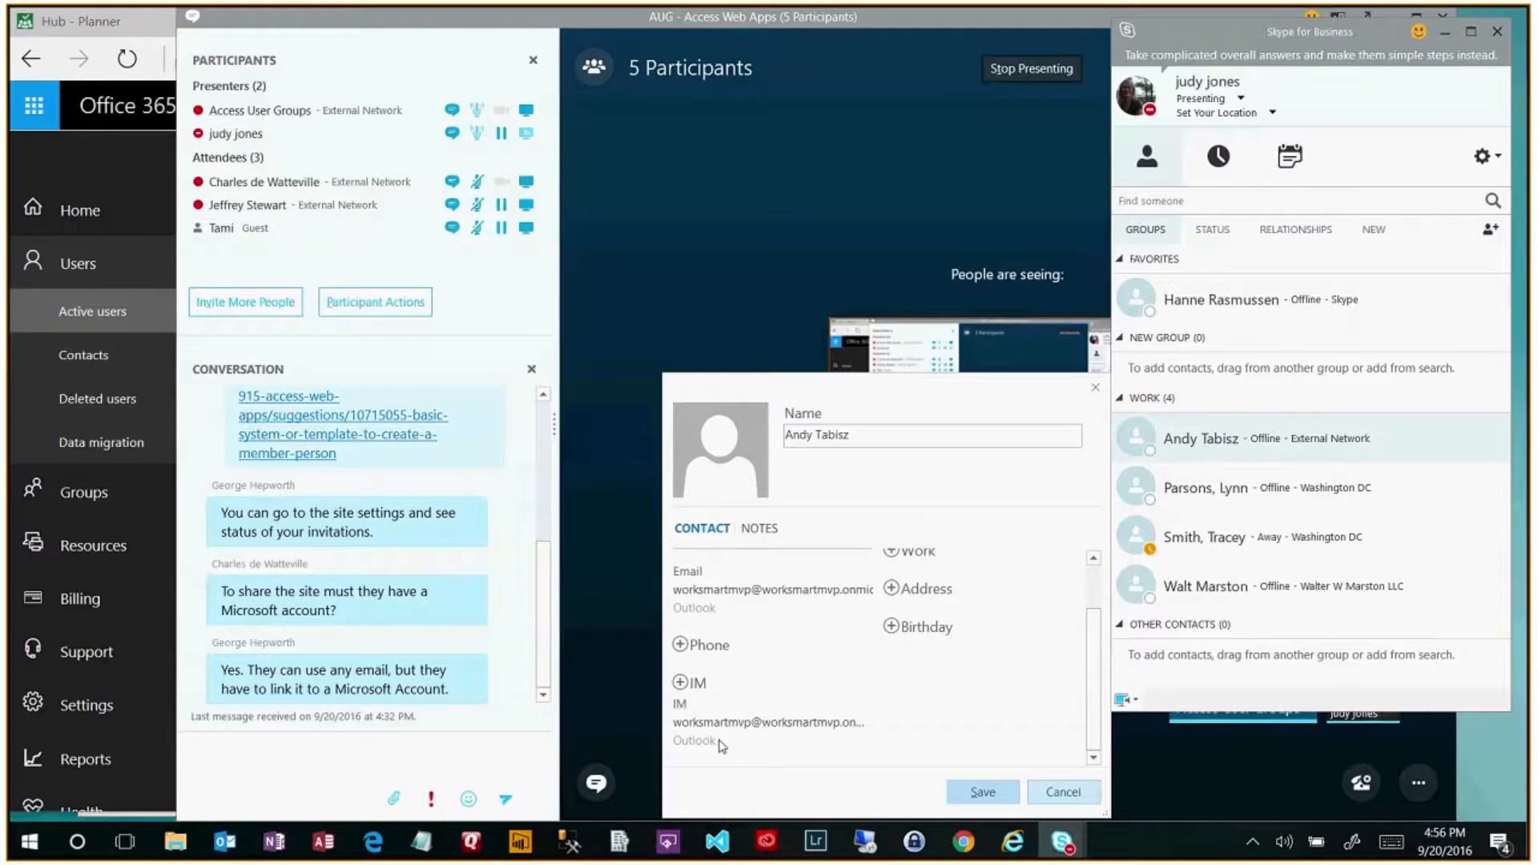
scroll(723, 746, up, 1)
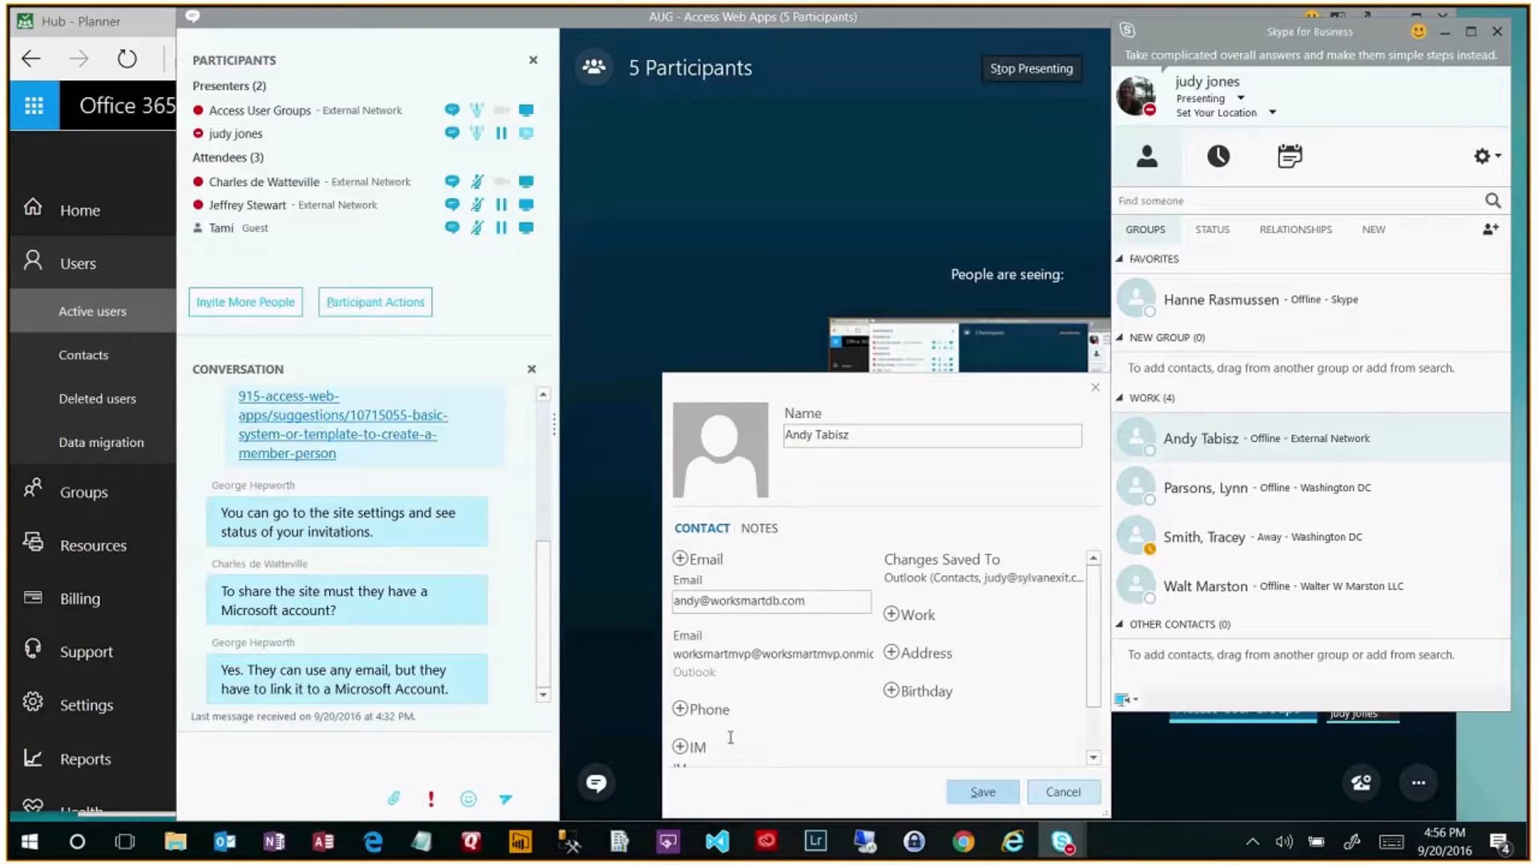
scroll(732, 745, down, 1)
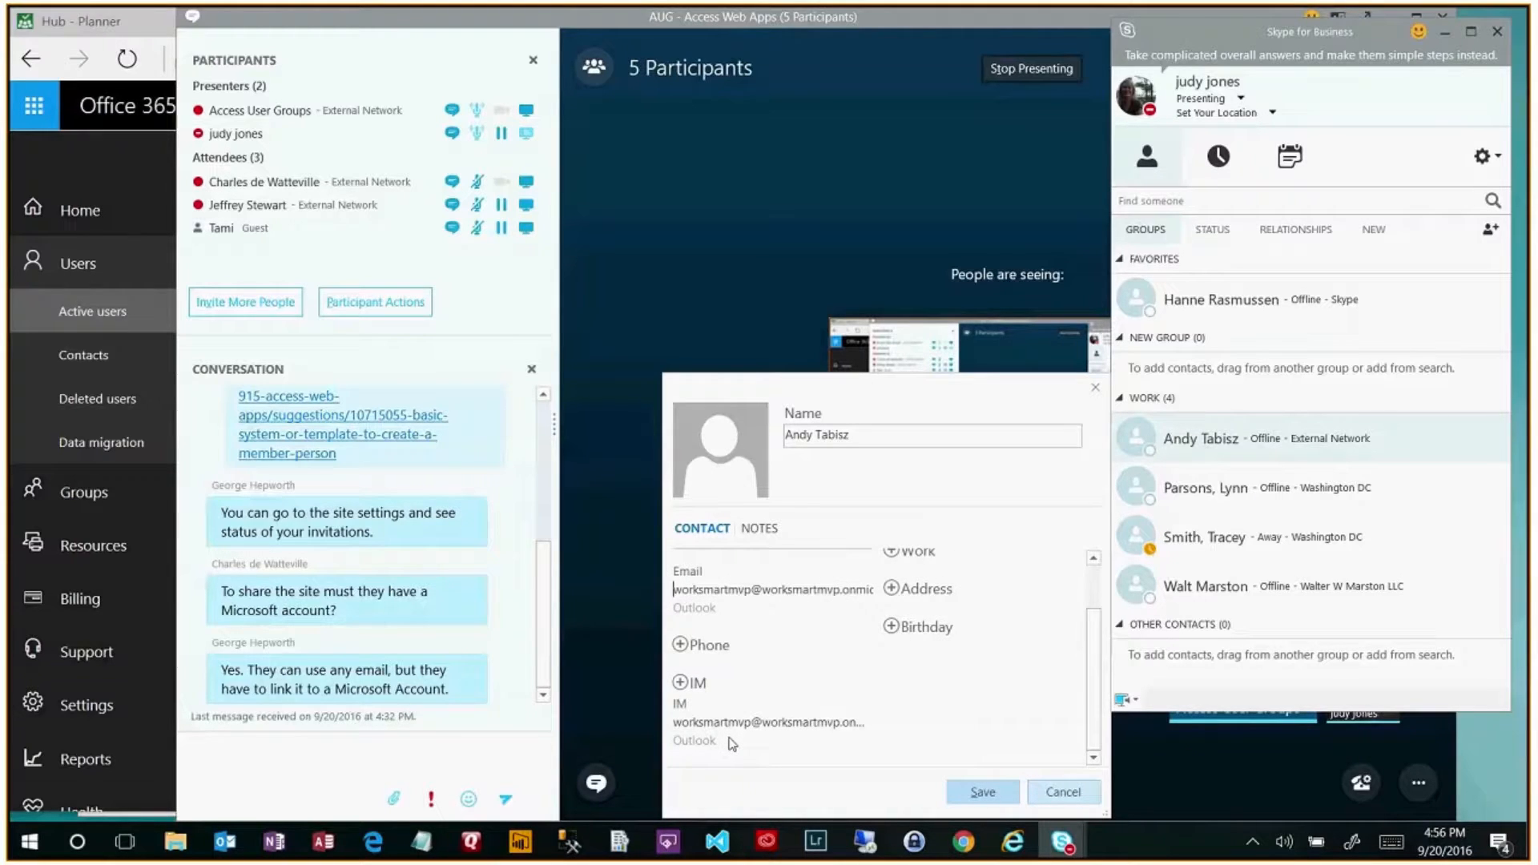
scroll(785, 707, up, 1)
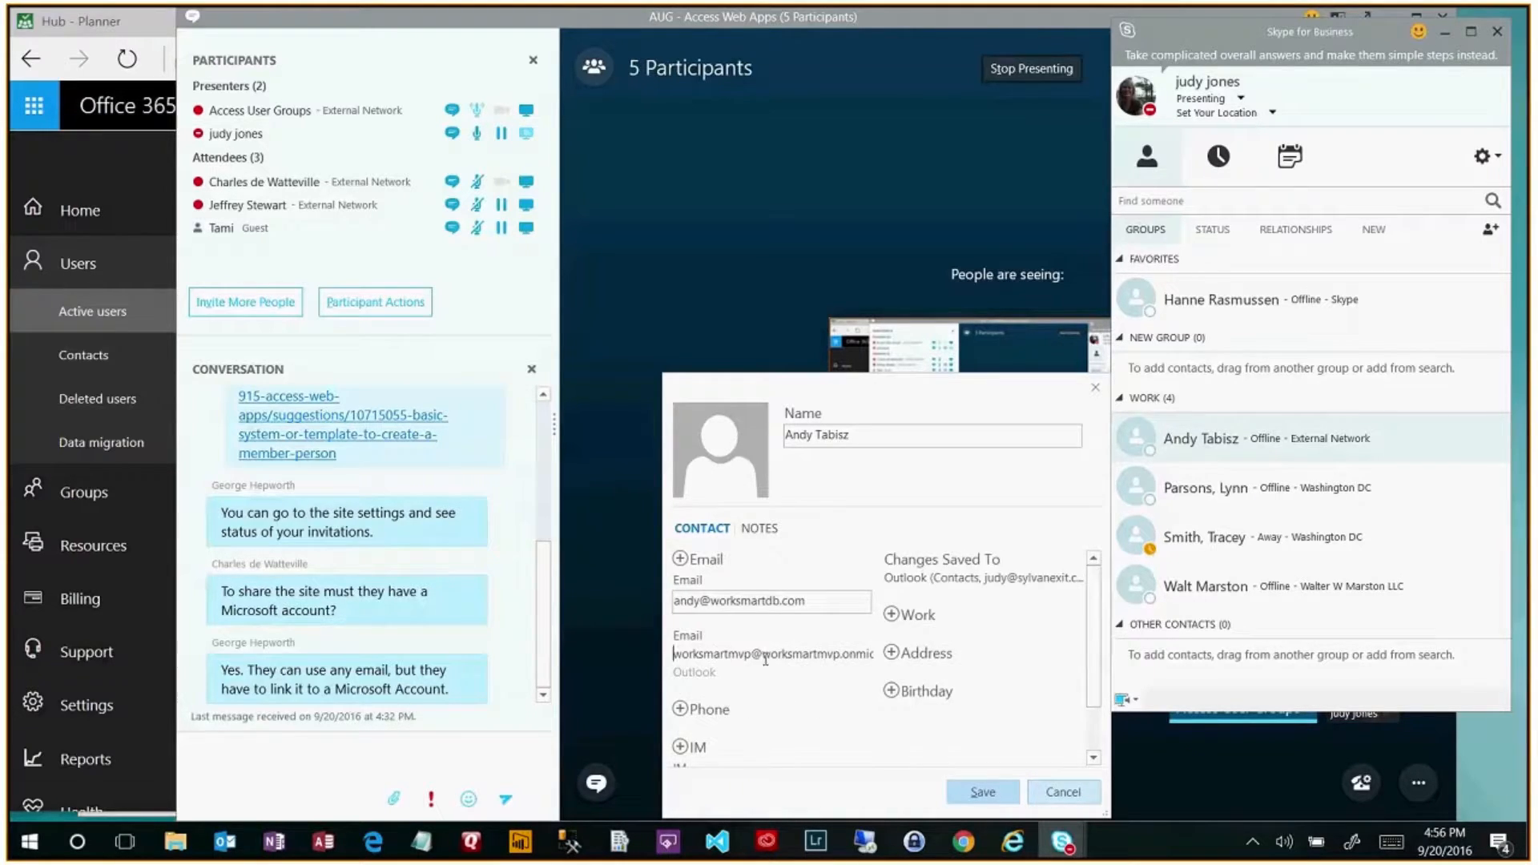
double_click(728, 657)
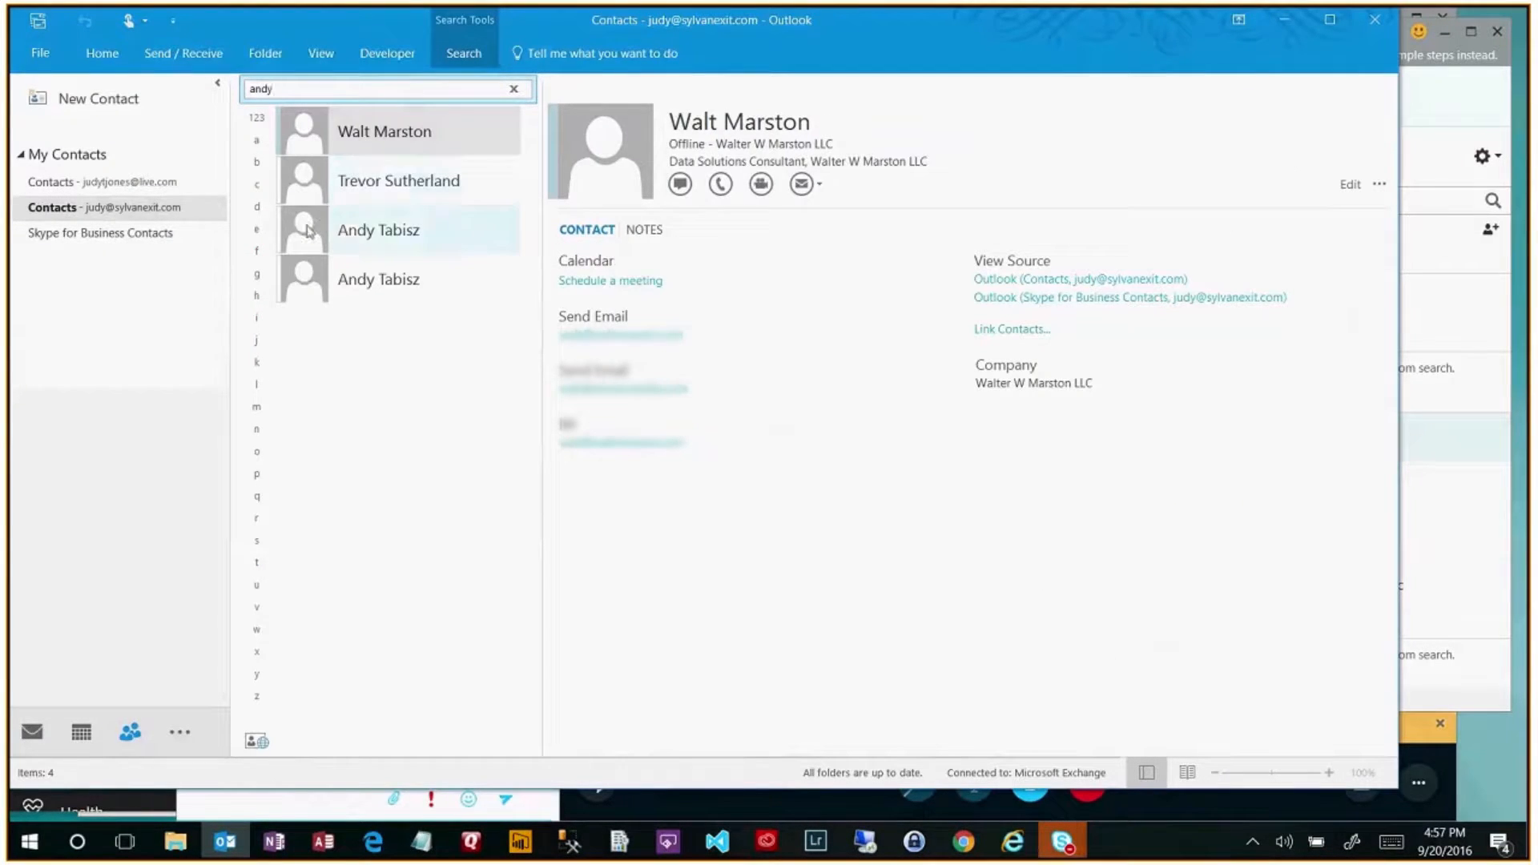
- Delete the duplicate external-contact entry in Outlook, then refresh the SharePoint DEMO Members page
click(310, 231)
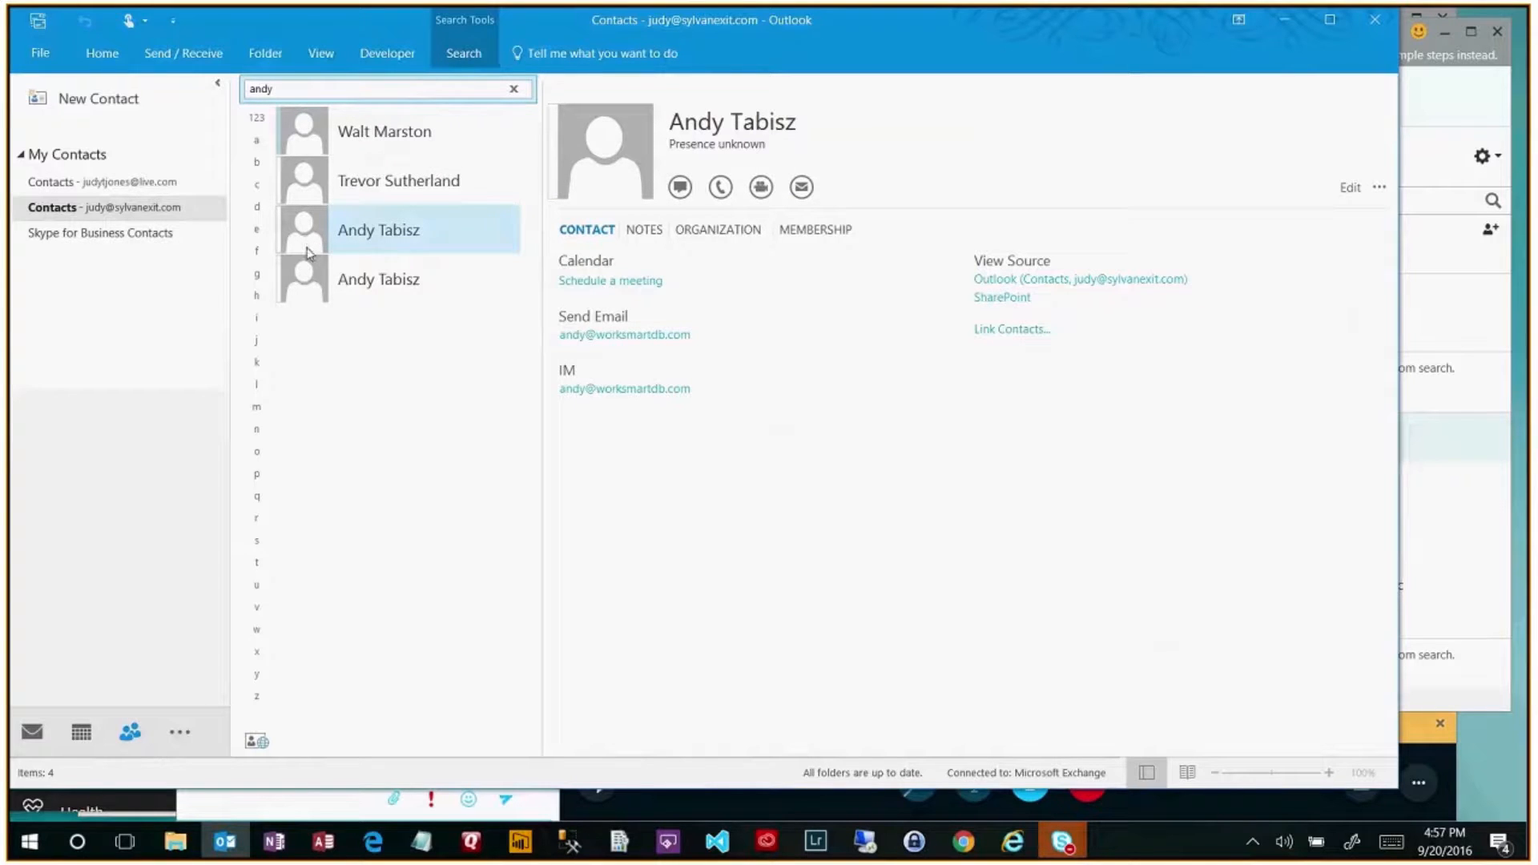
click(307, 282)
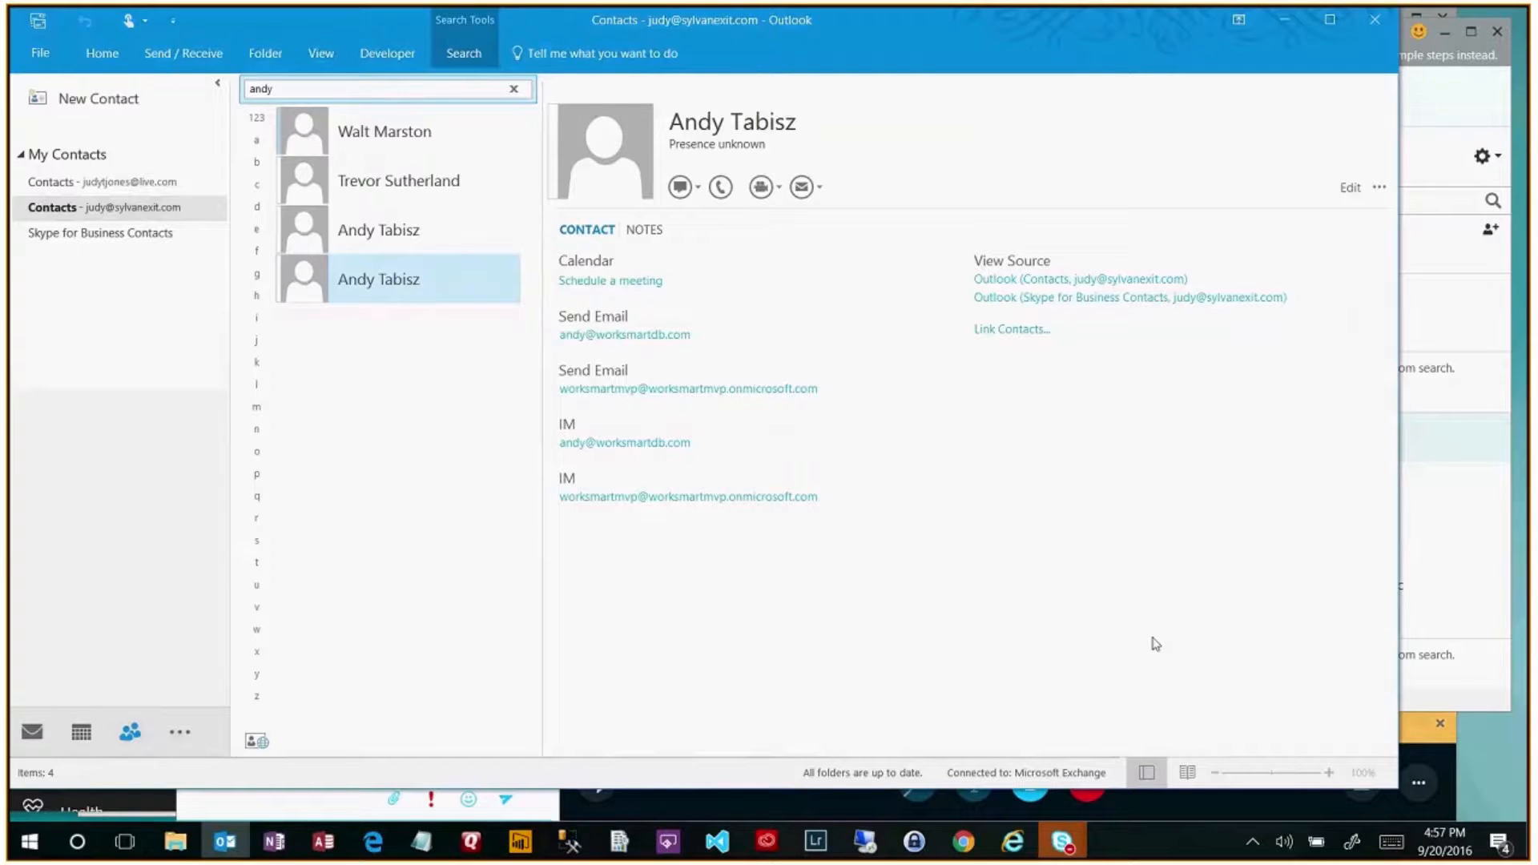
right_click(307, 287)
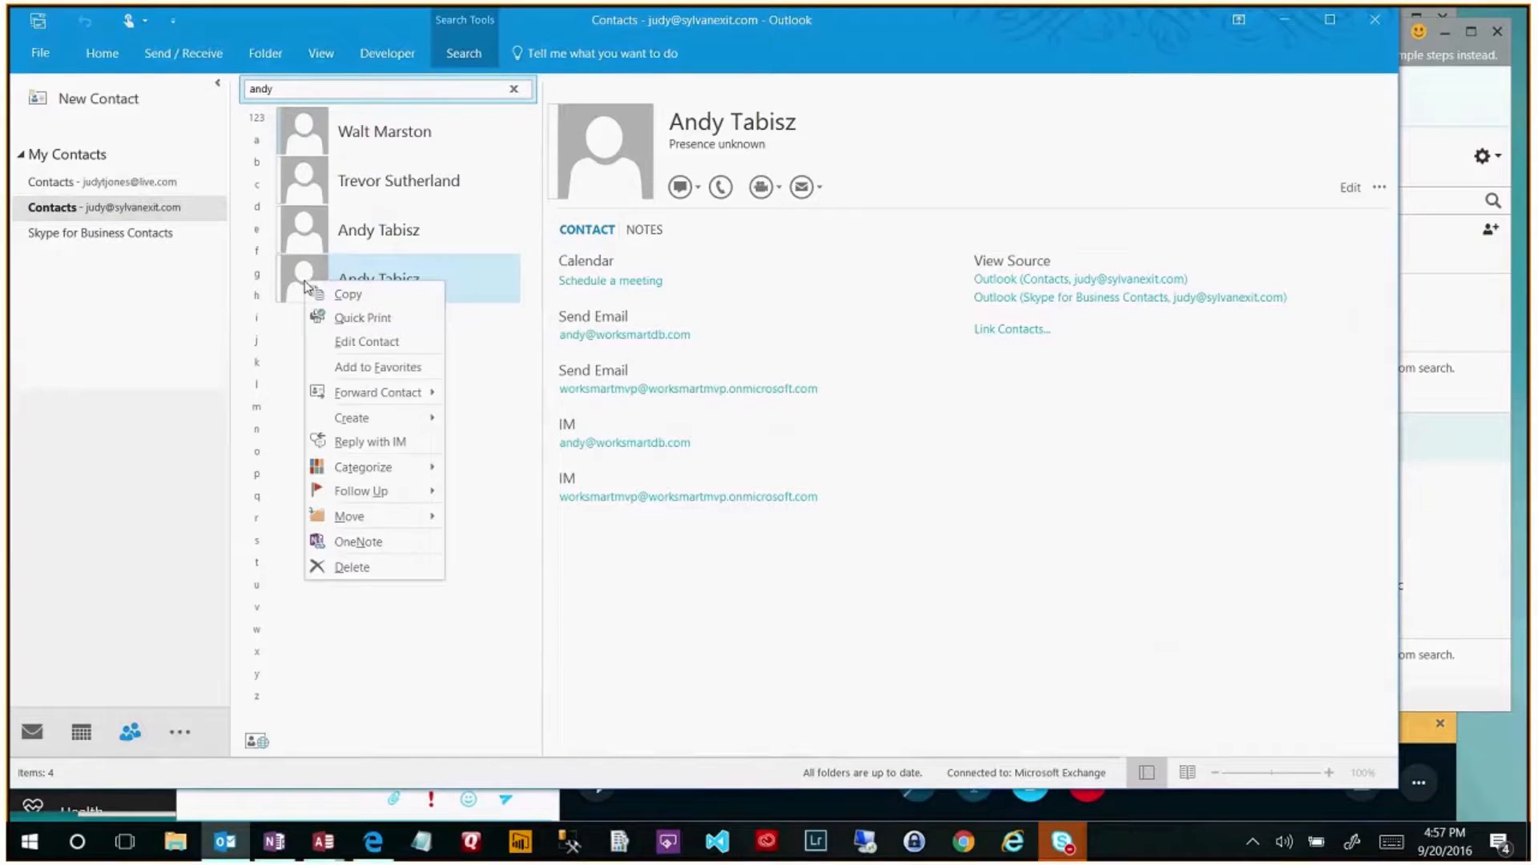
click(346, 563)
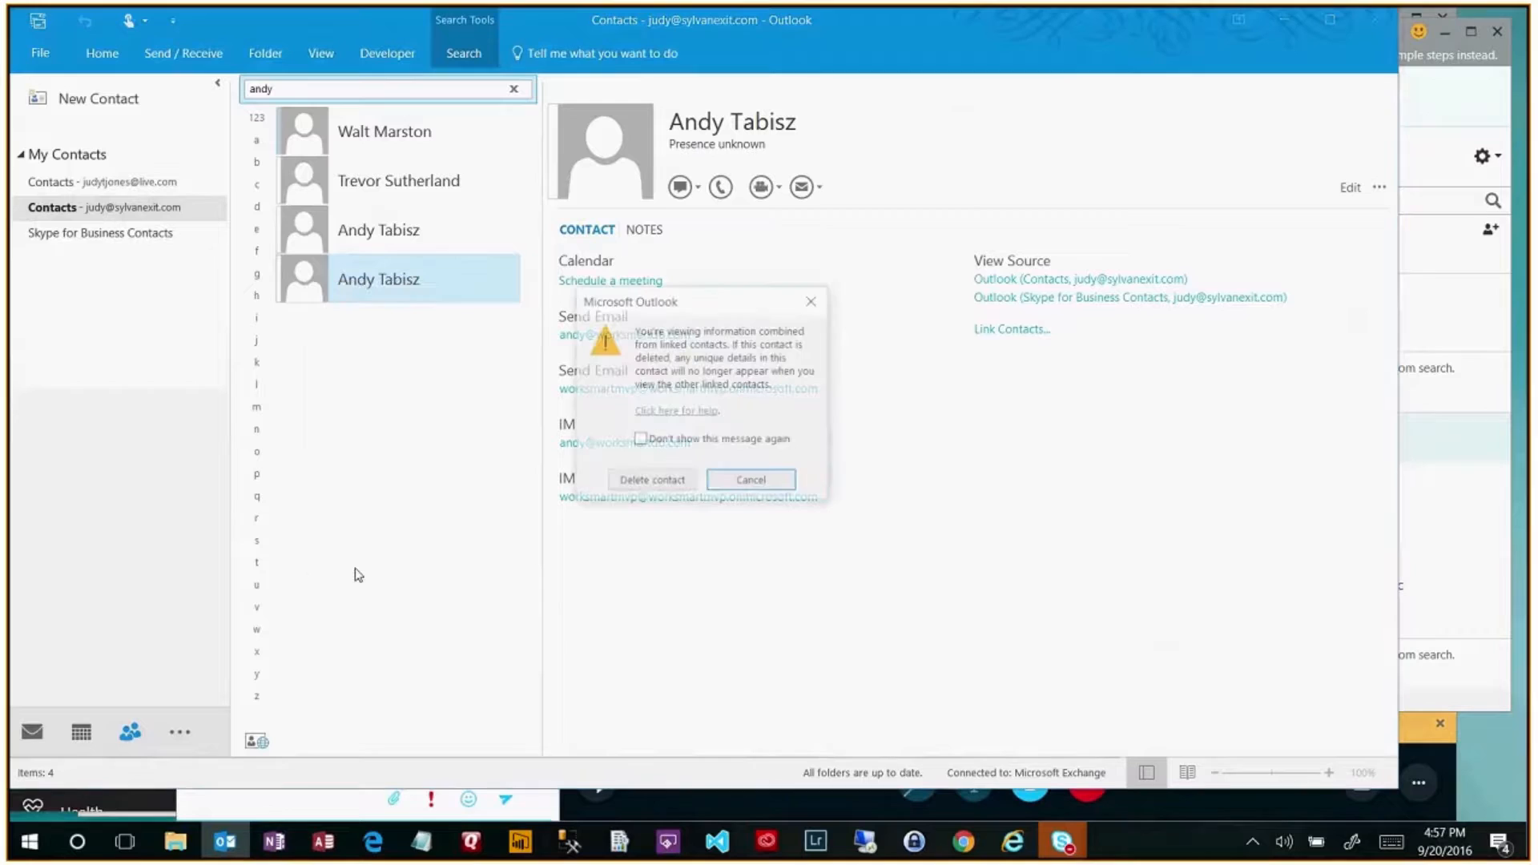
click(643, 480)
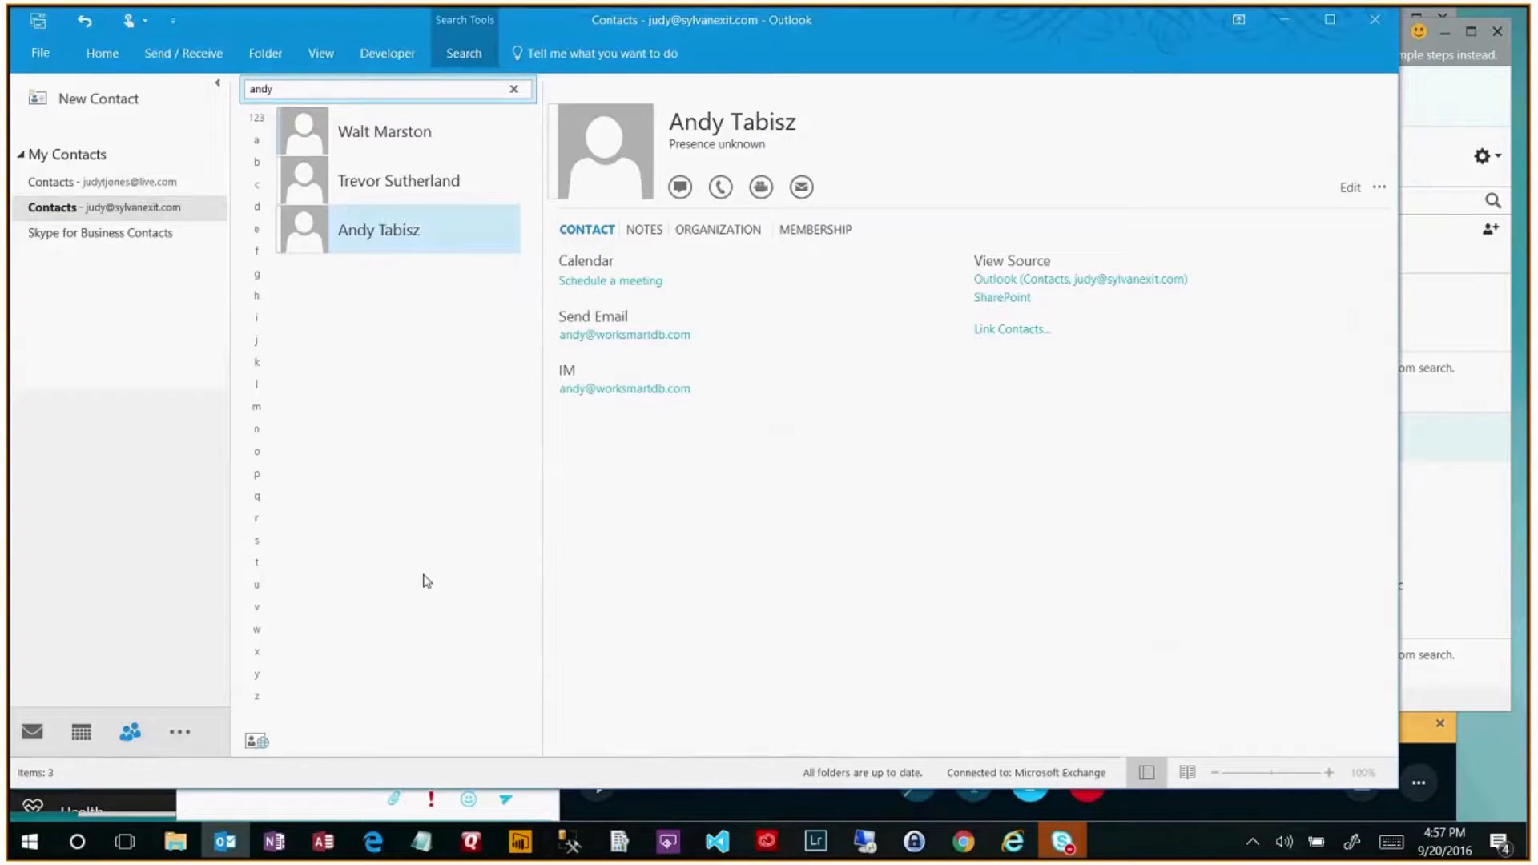
key(alt+Tab)
key(F5)
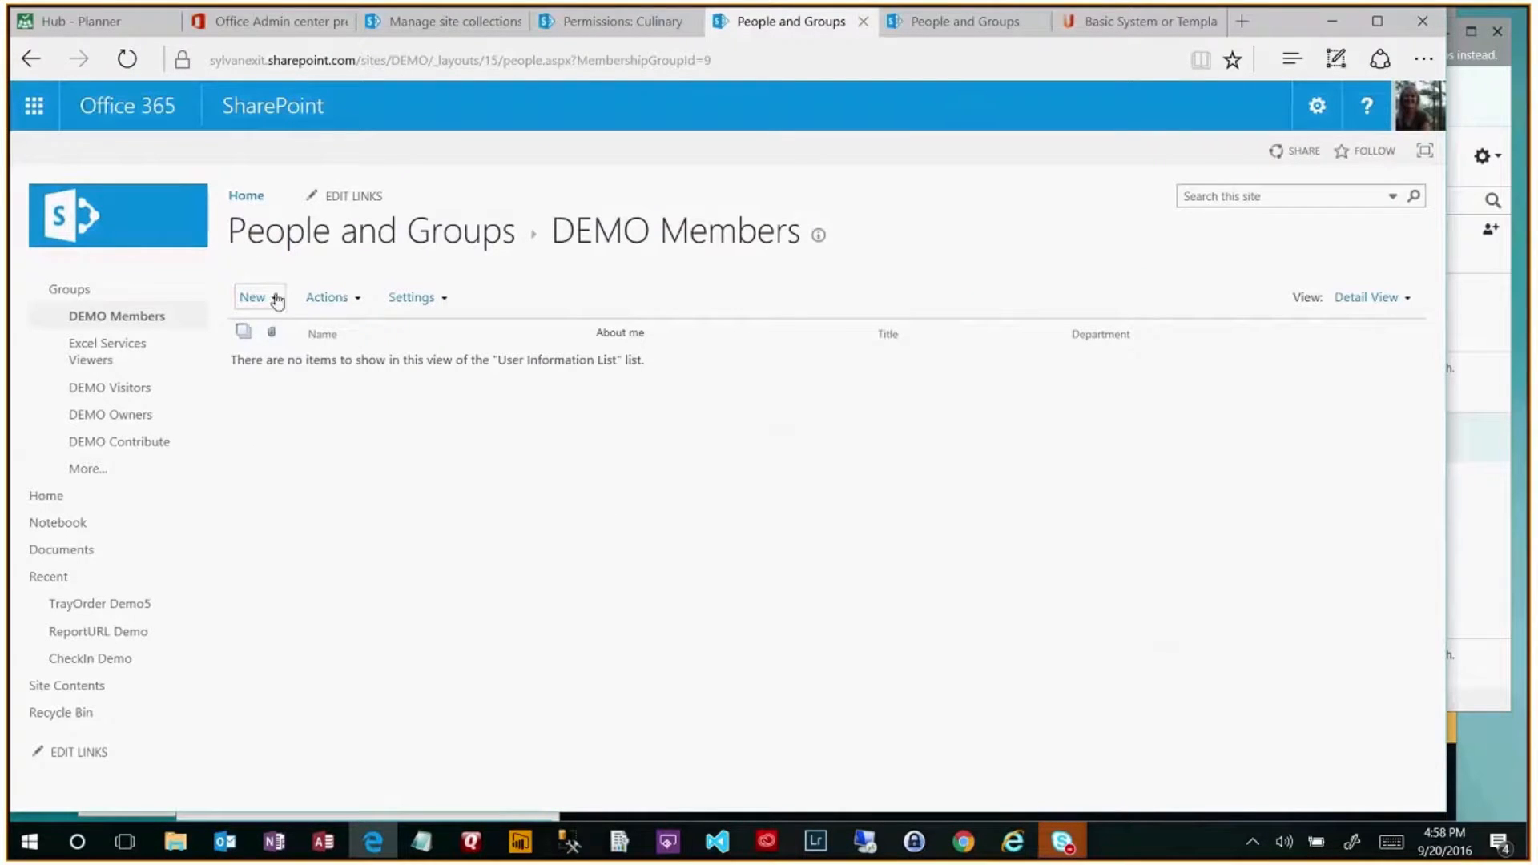
- Invite an external guest's e-mail address to DEMO Members and send the sharing invitation
click(269, 300)
click(295, 344)
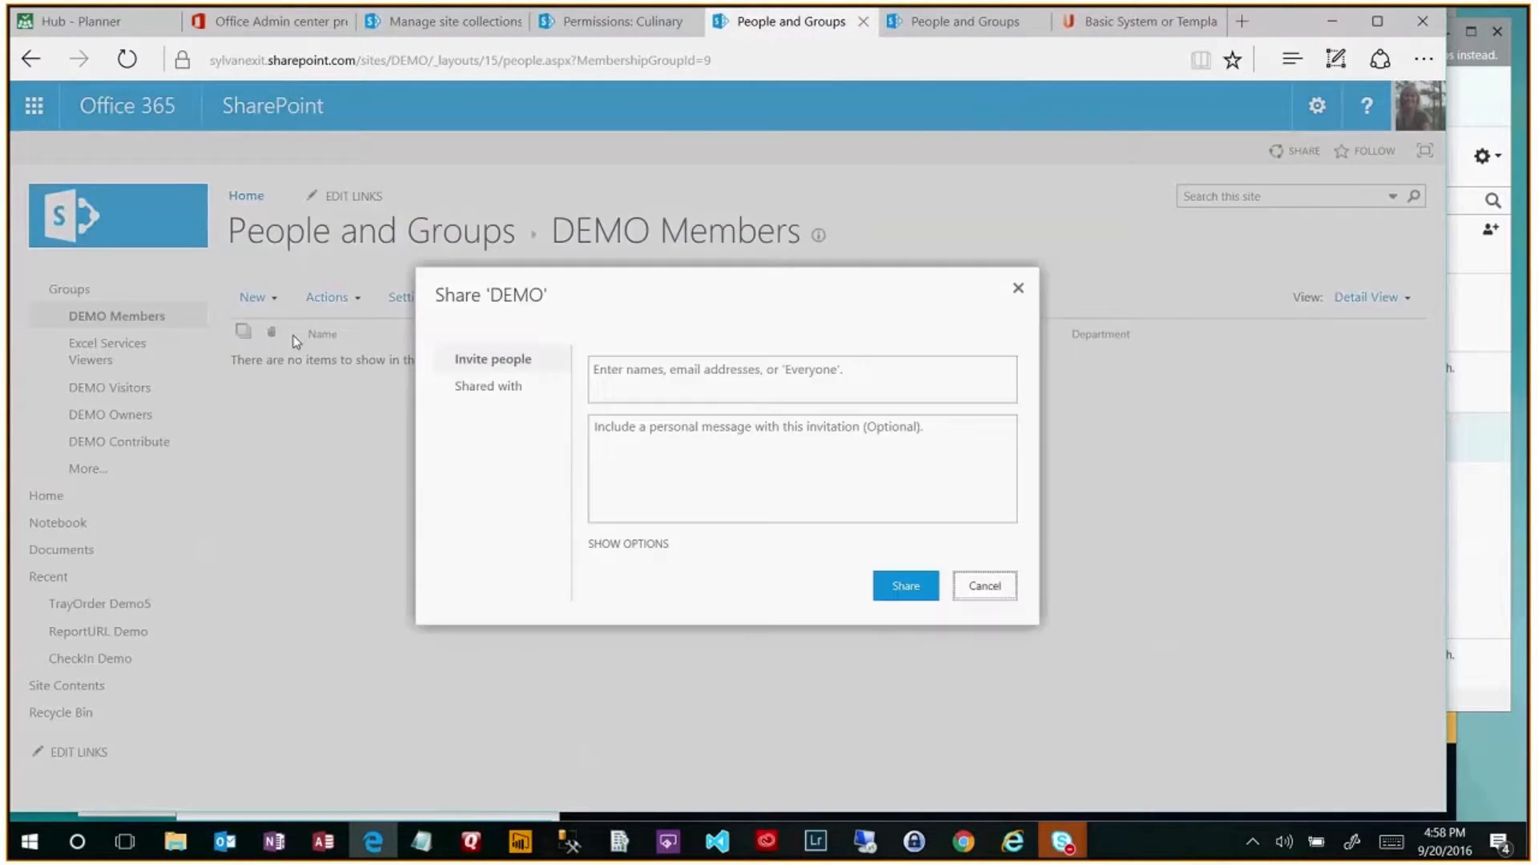
click(624, 382)
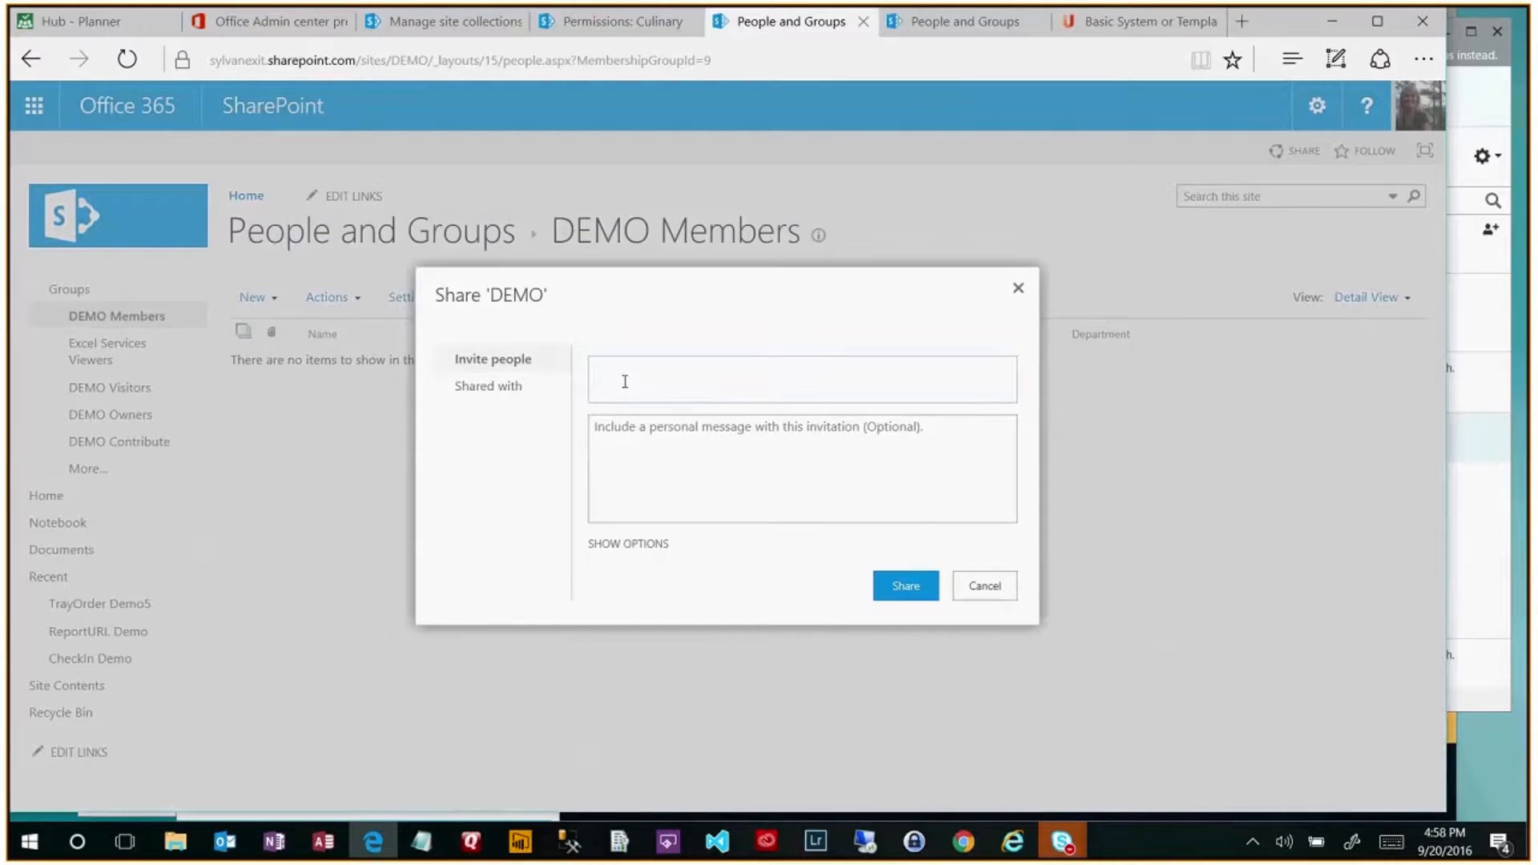
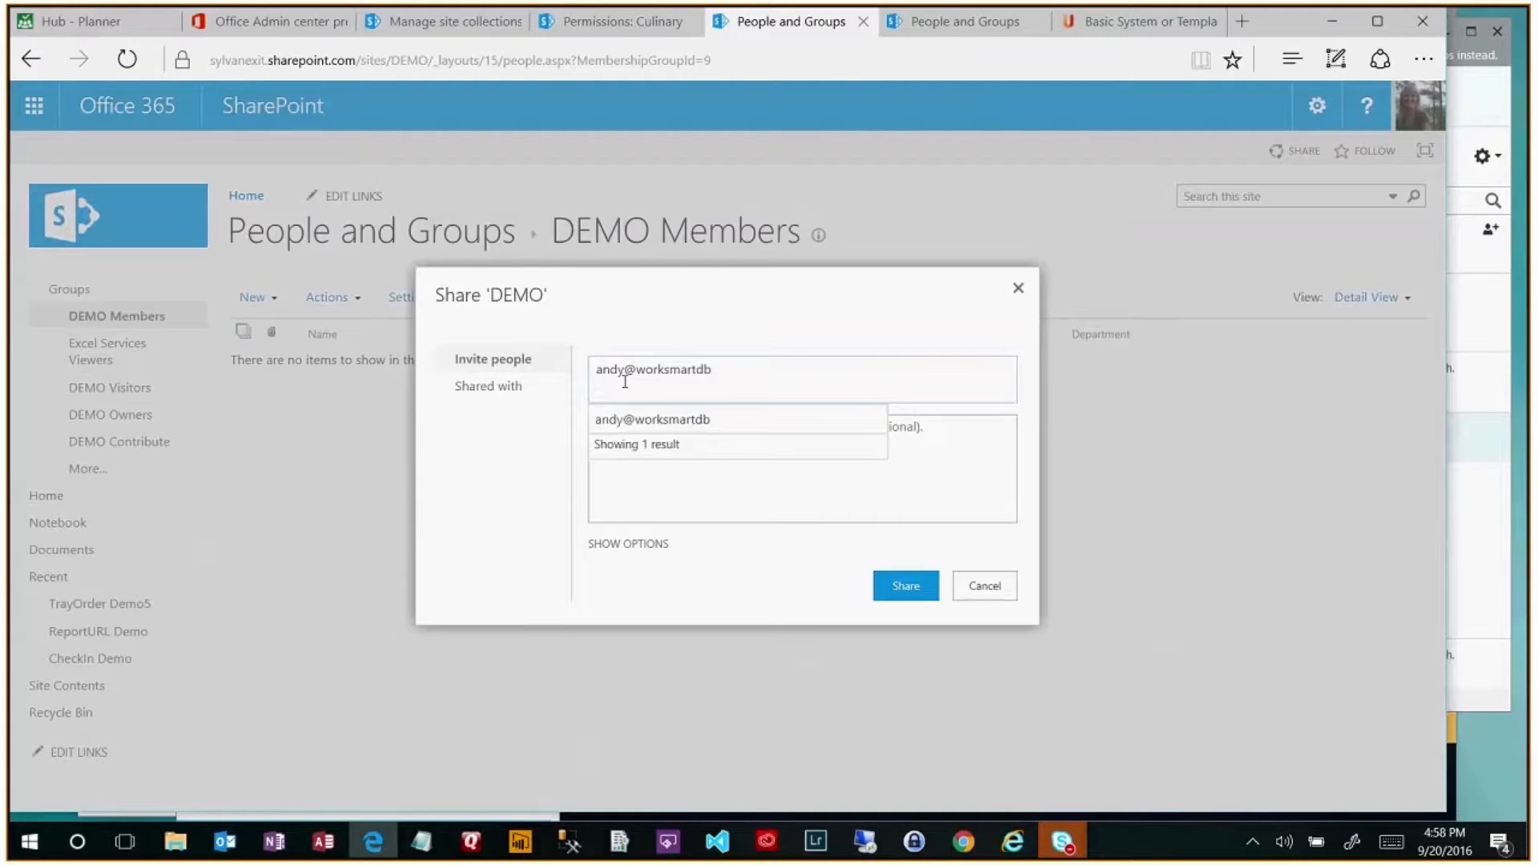
click(671, 423)
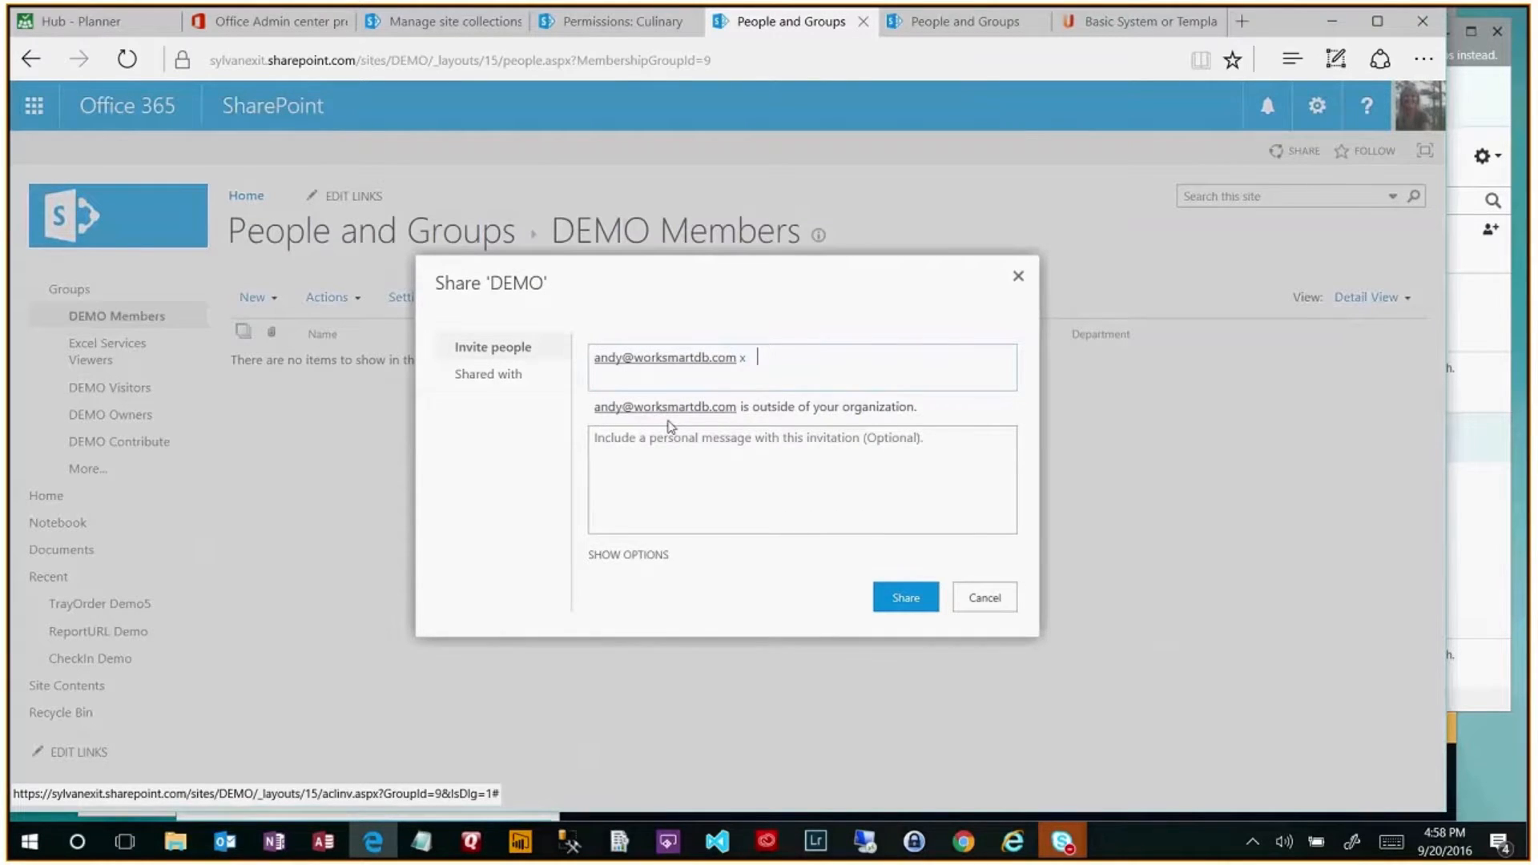
click(661, 556)
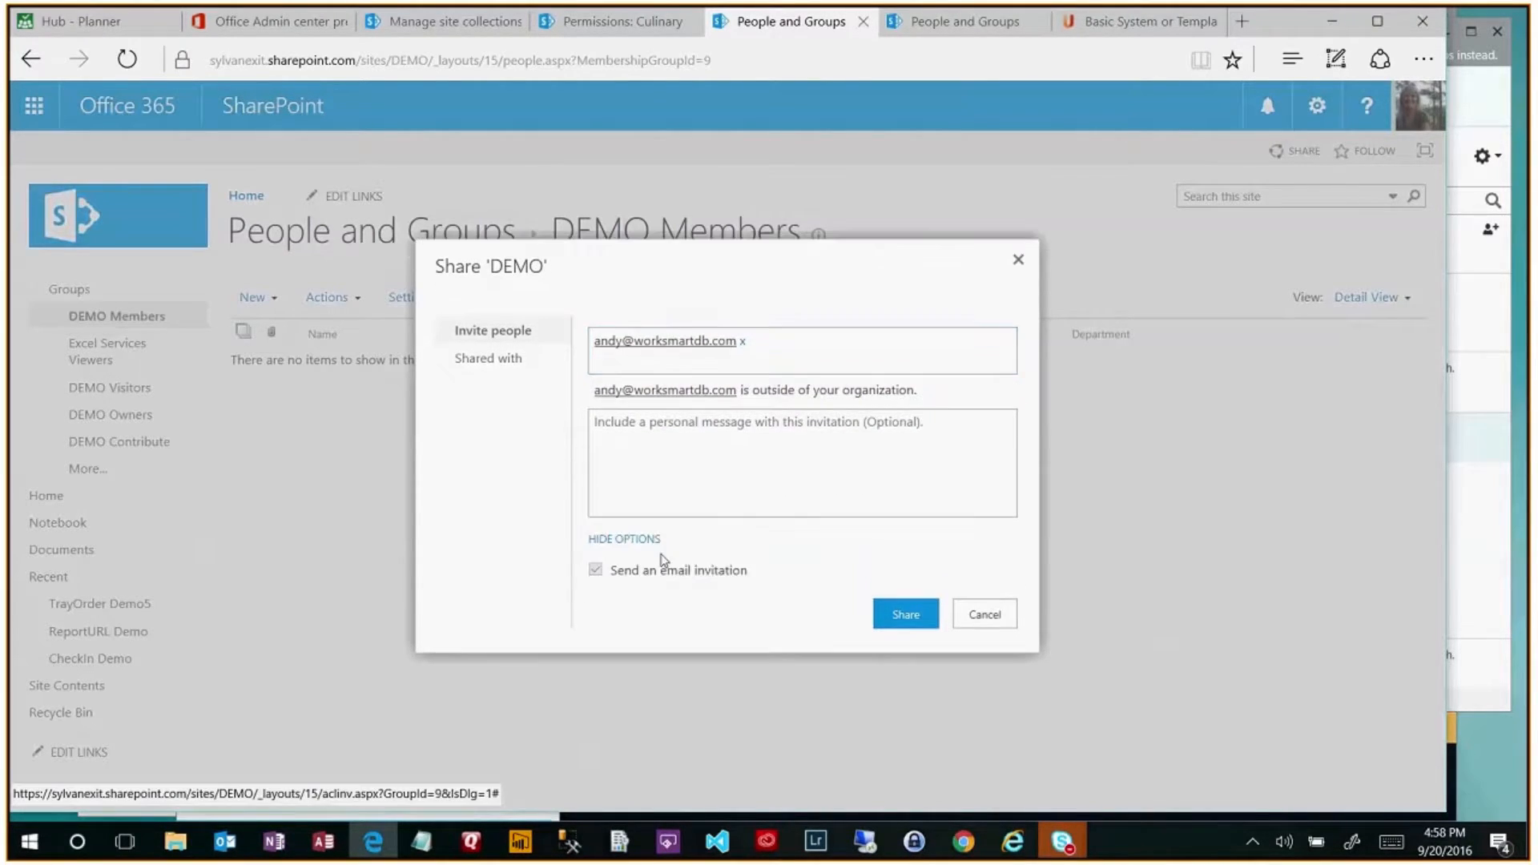
click(904, 615)
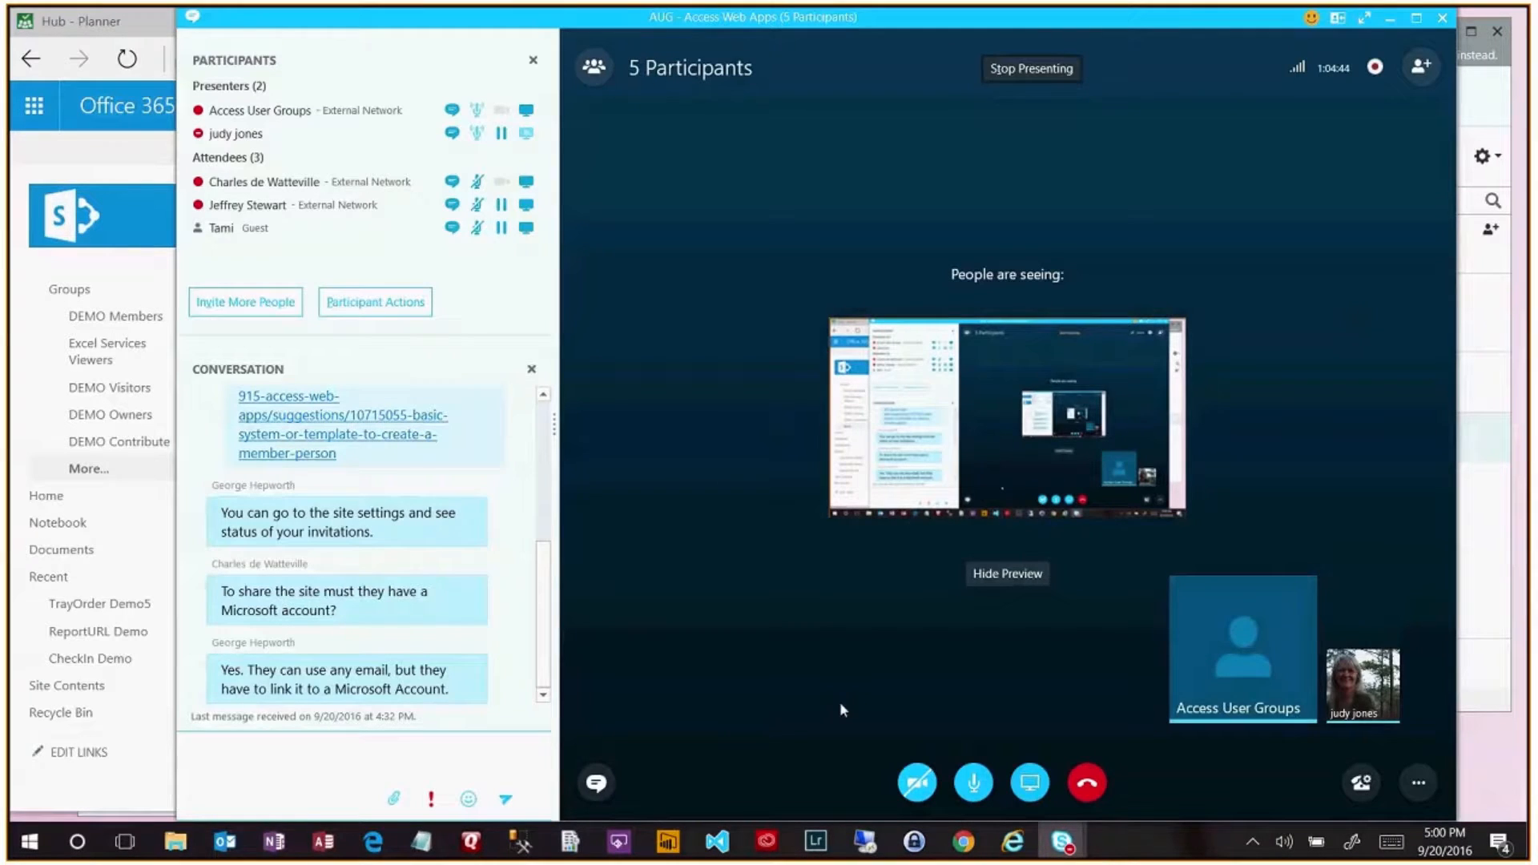
- Minimize the Skype meeting, return to the DEMO Members page, then minimize the browser
click(1392, 20)
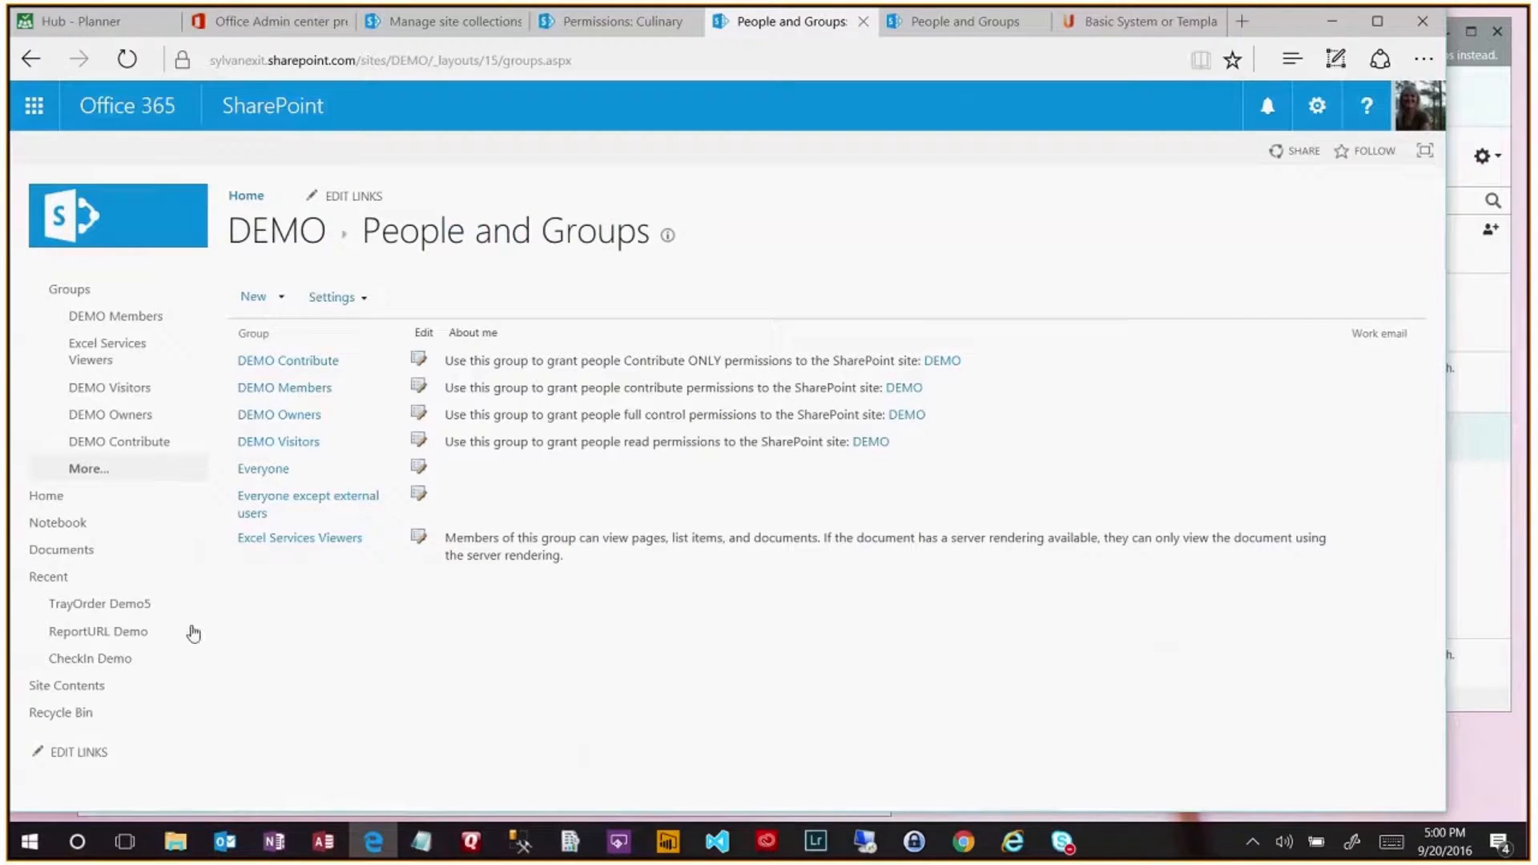
click(30, 62)
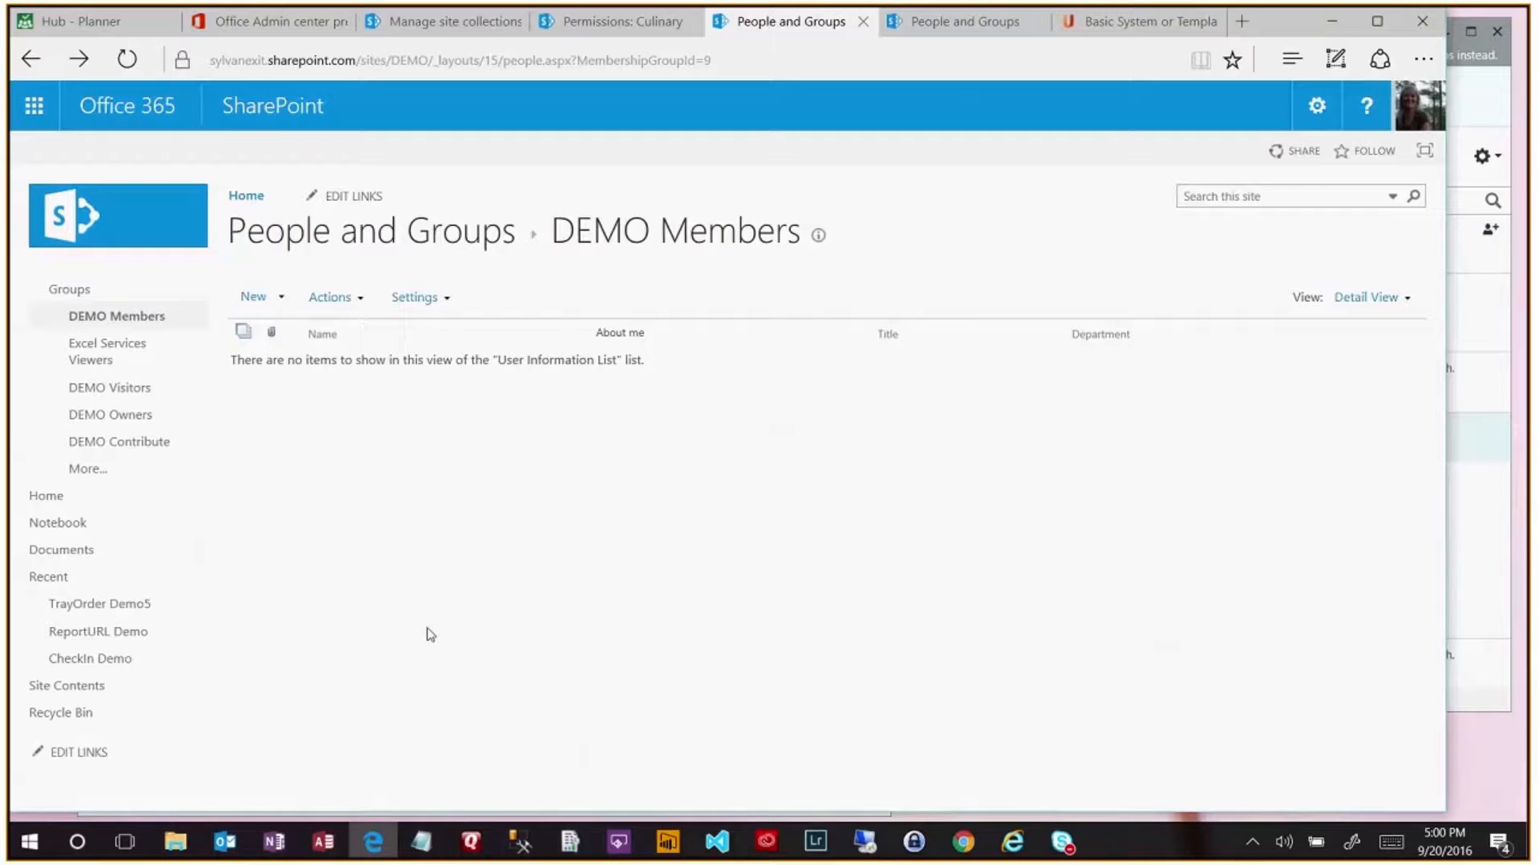
click(1333, 27)
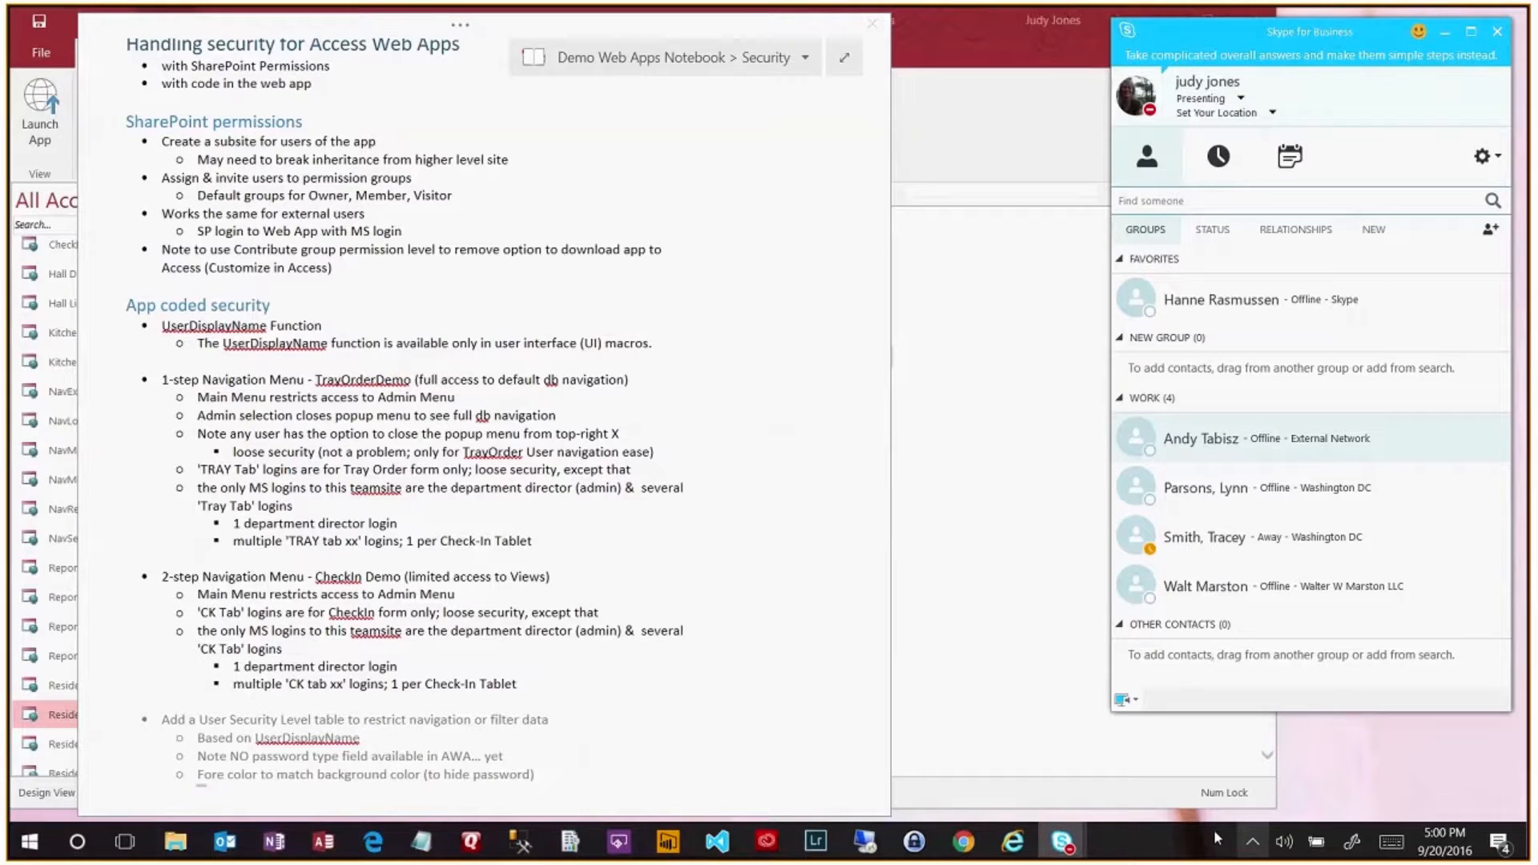
- Bring the AUG - Access Web Apps meeting window back in front
mouse_move(1063, 842)
click(1124, 784)
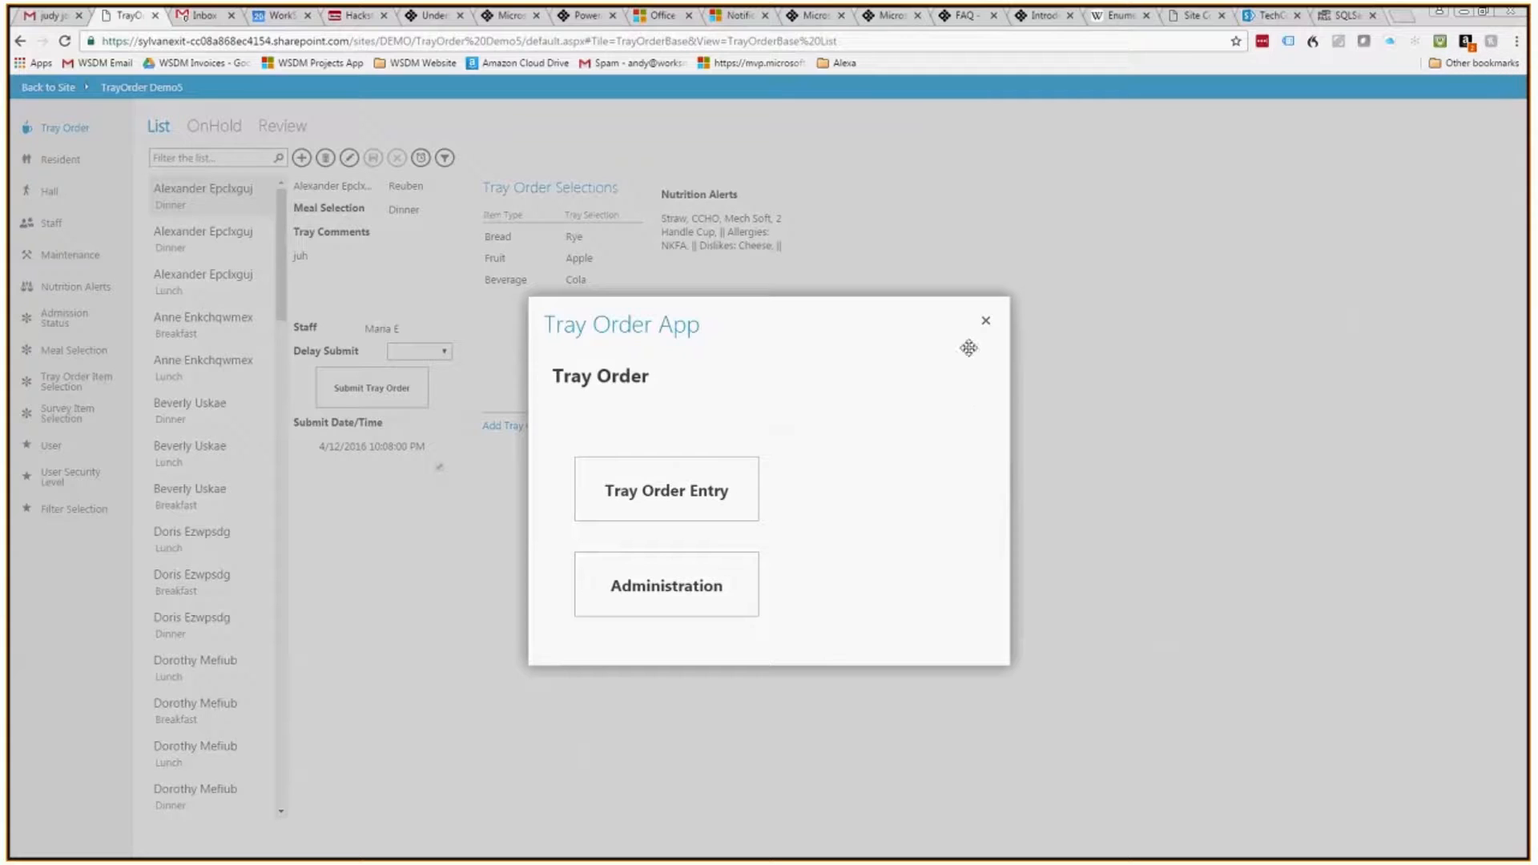
- Close the Tray Order popup and start a blank tray order, visiting Tray Comments and resident lookup
click(986, 320)
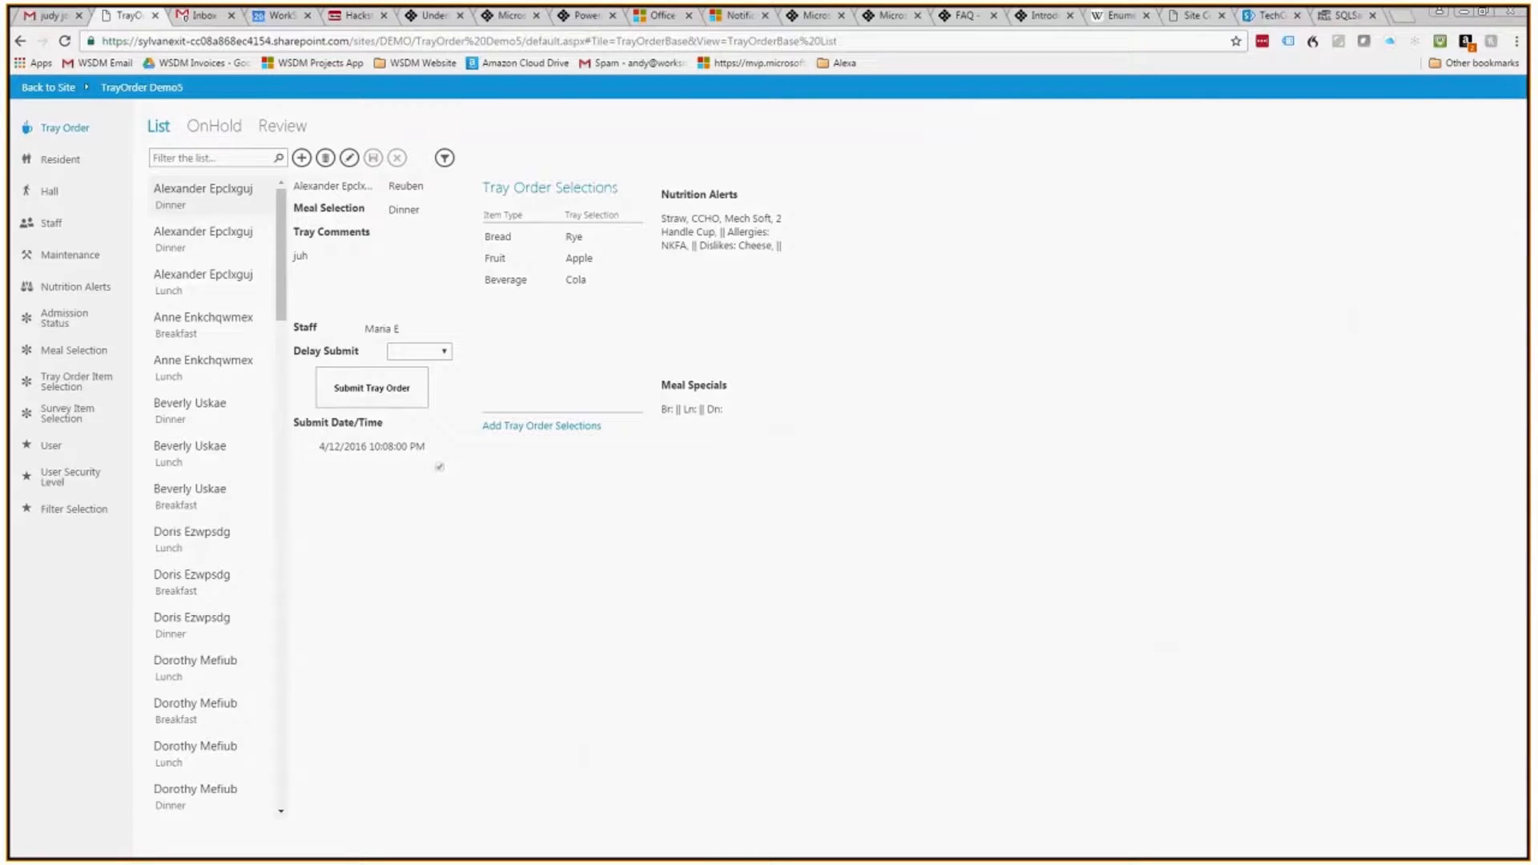
click(301, 157)
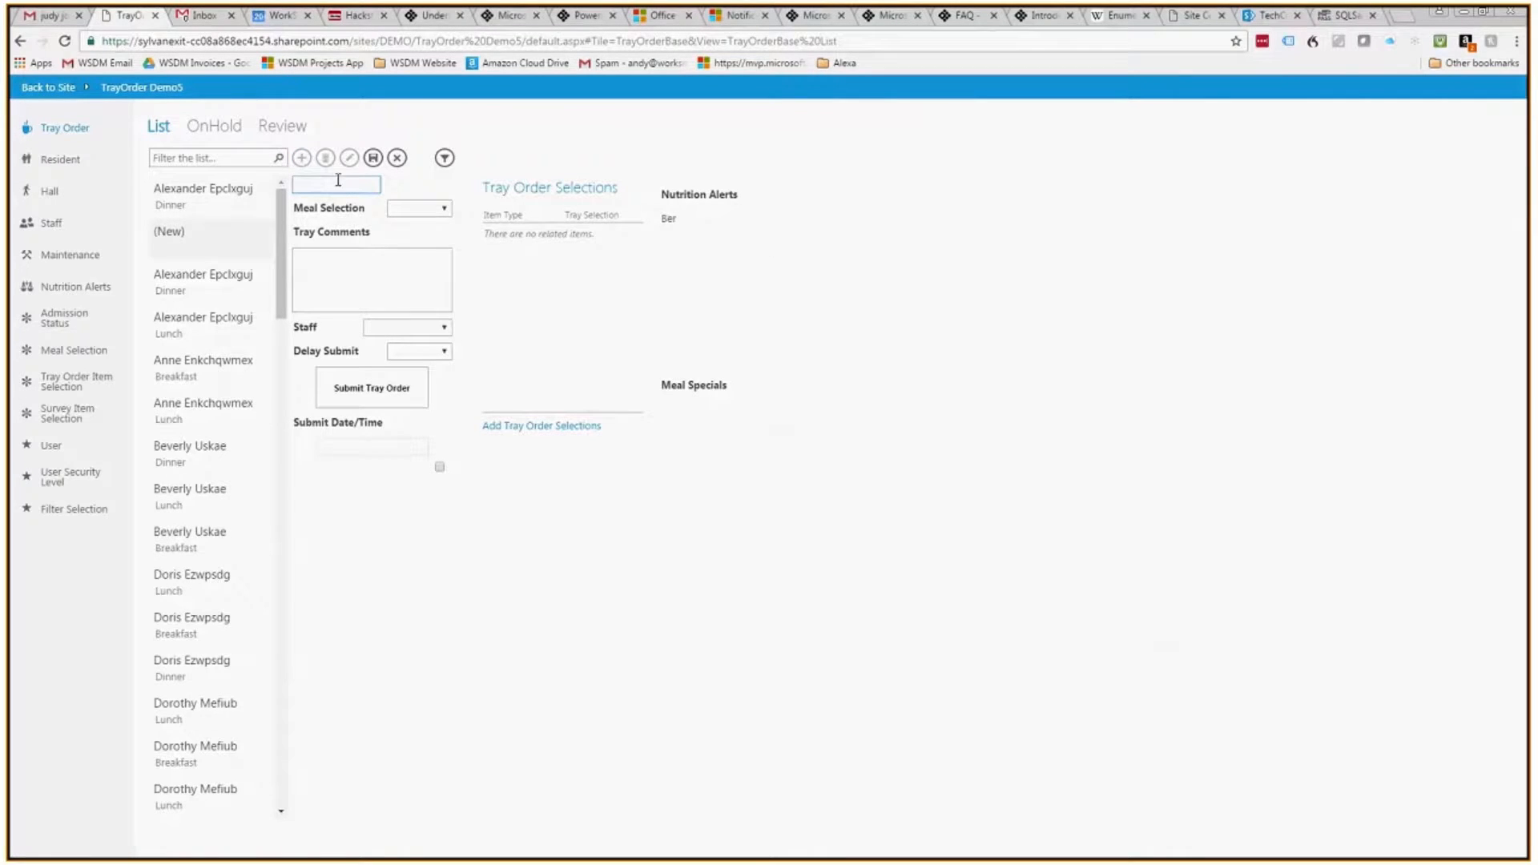
click(385, 268)
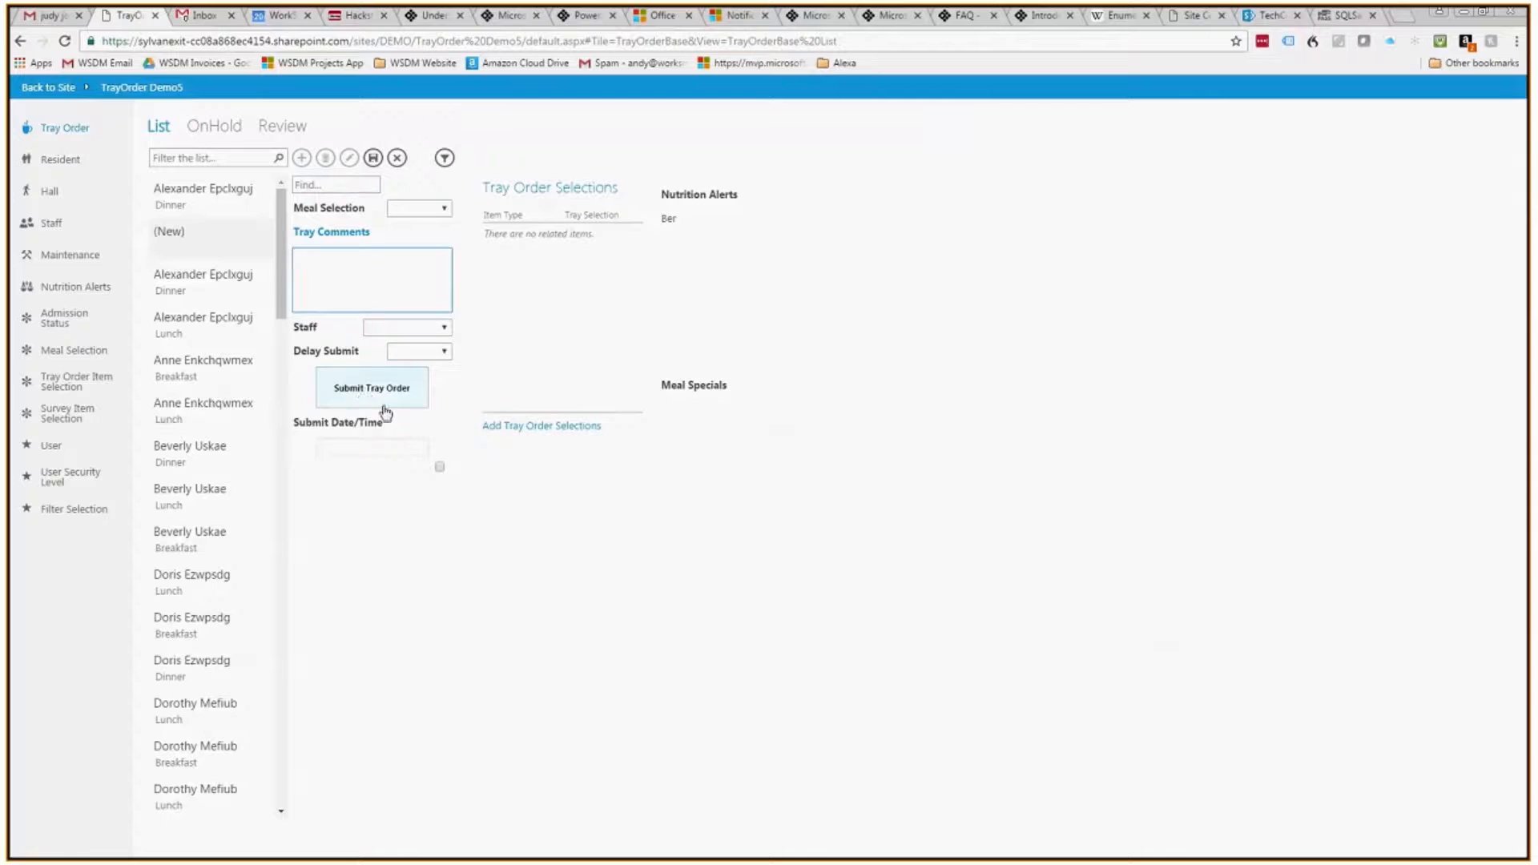
click(358, 190)
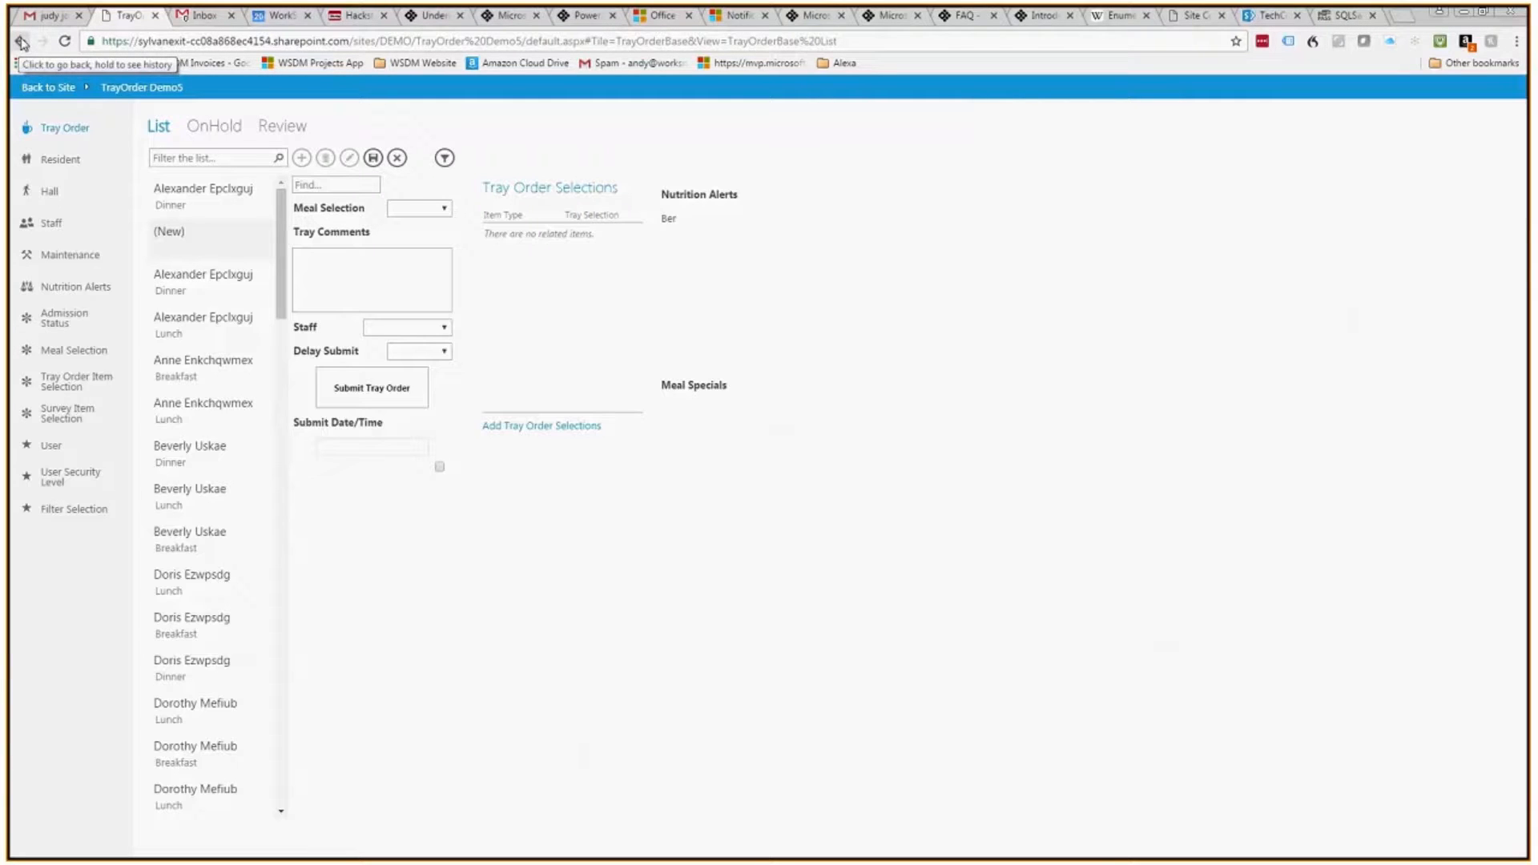
- Navigate back to the DEMO site home page
click(22, 41)
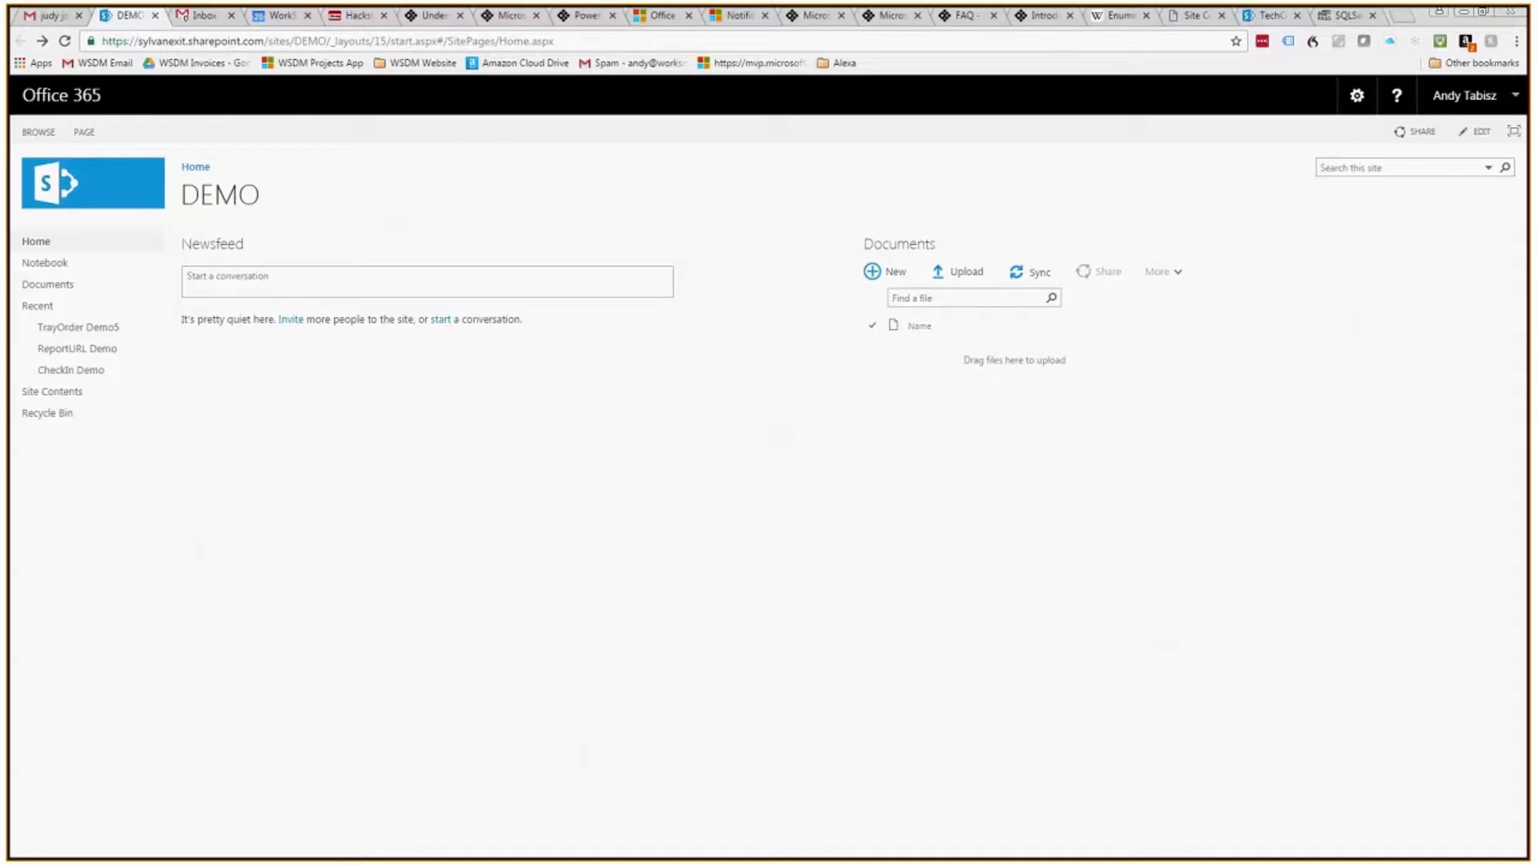
- Check the Give Control participant list, then stop presenting the shared screen
mouse_move(834, 11)
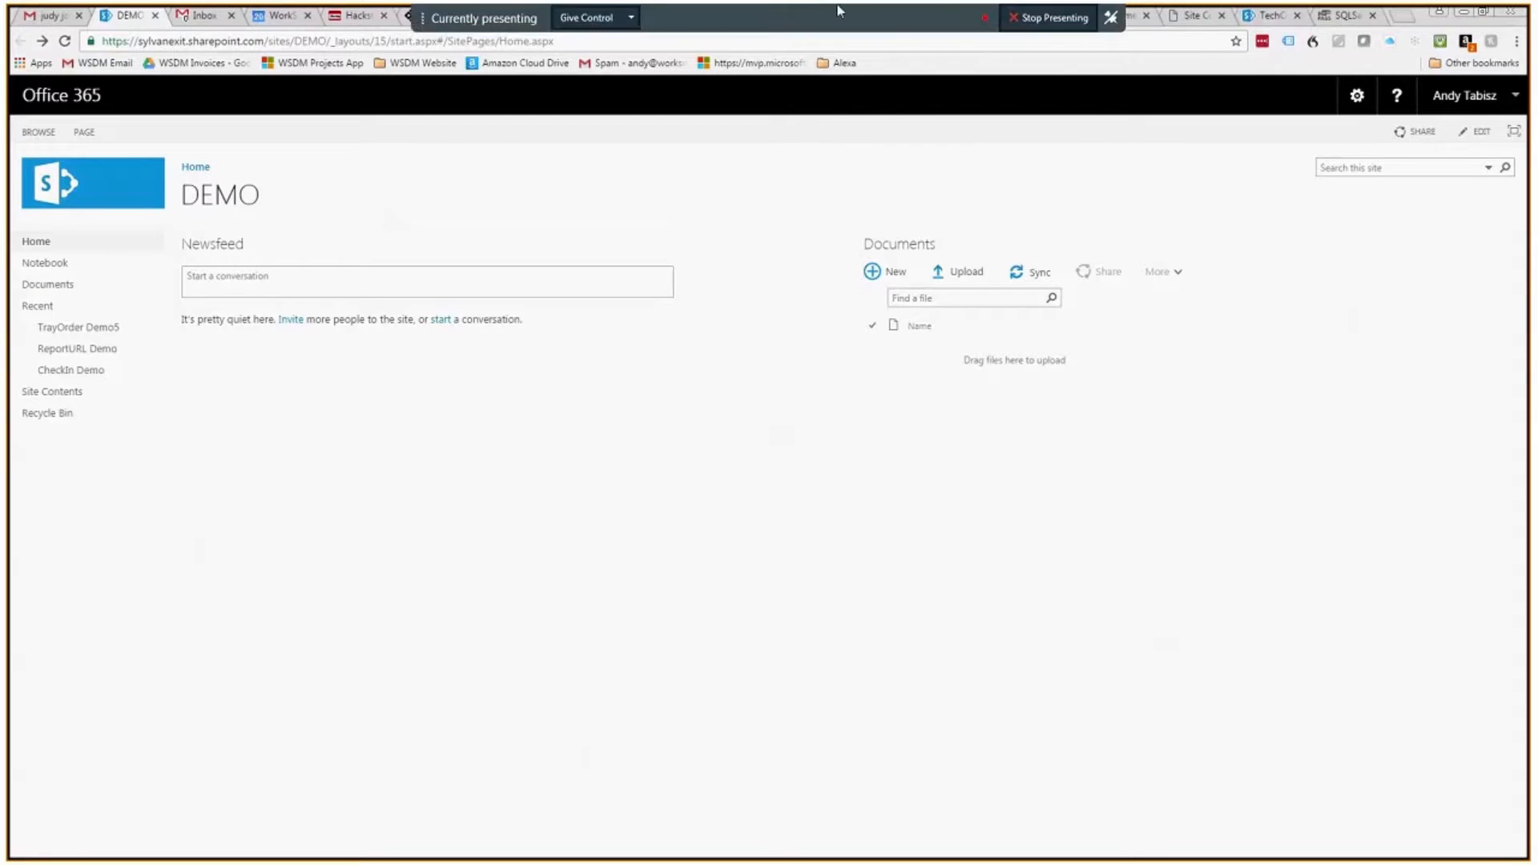
click(633, 17)
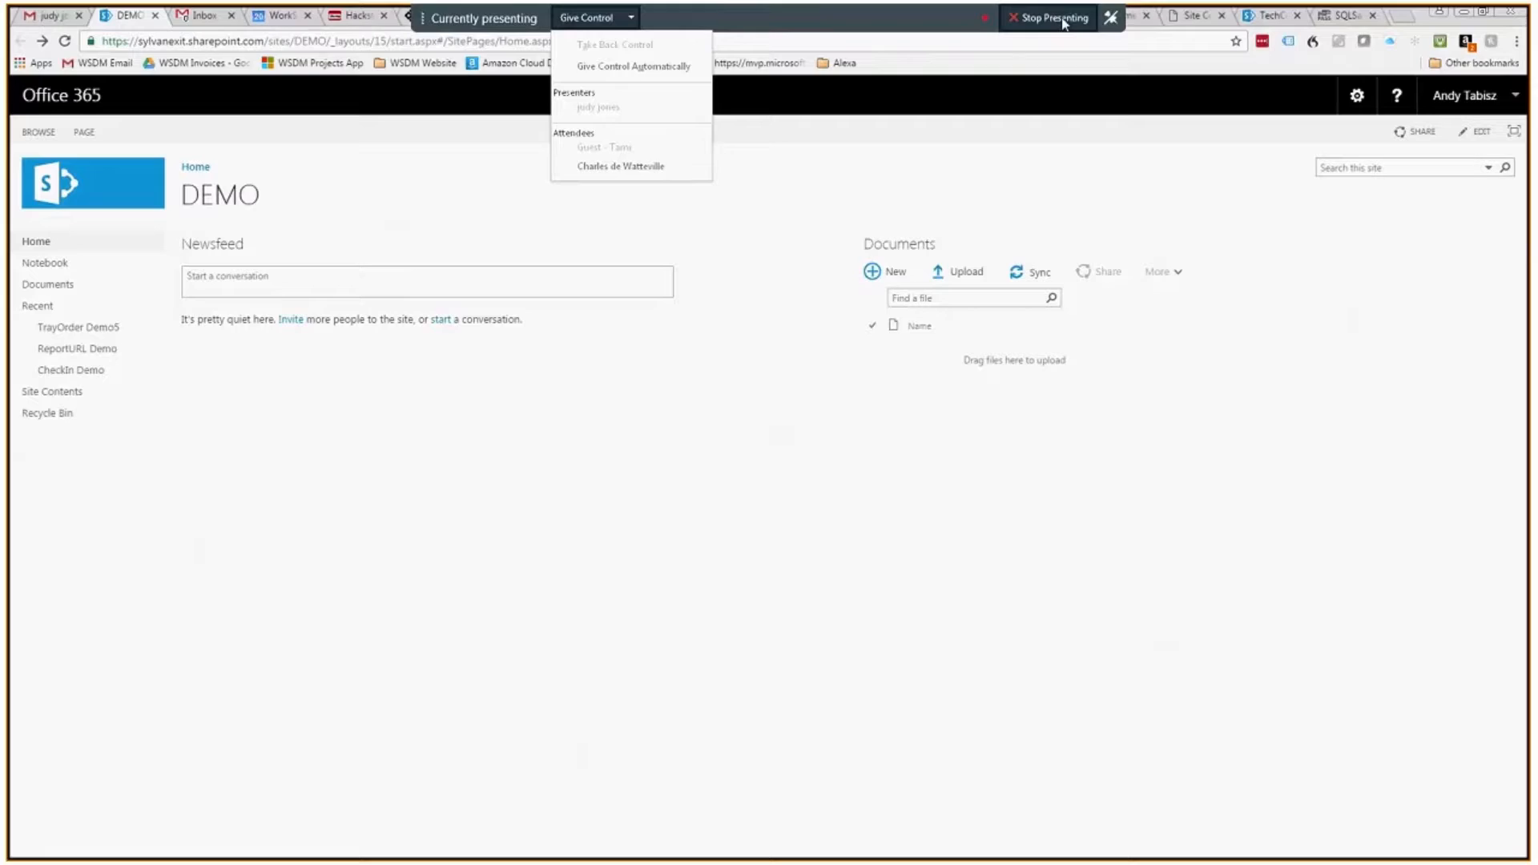
click(1064, 20)
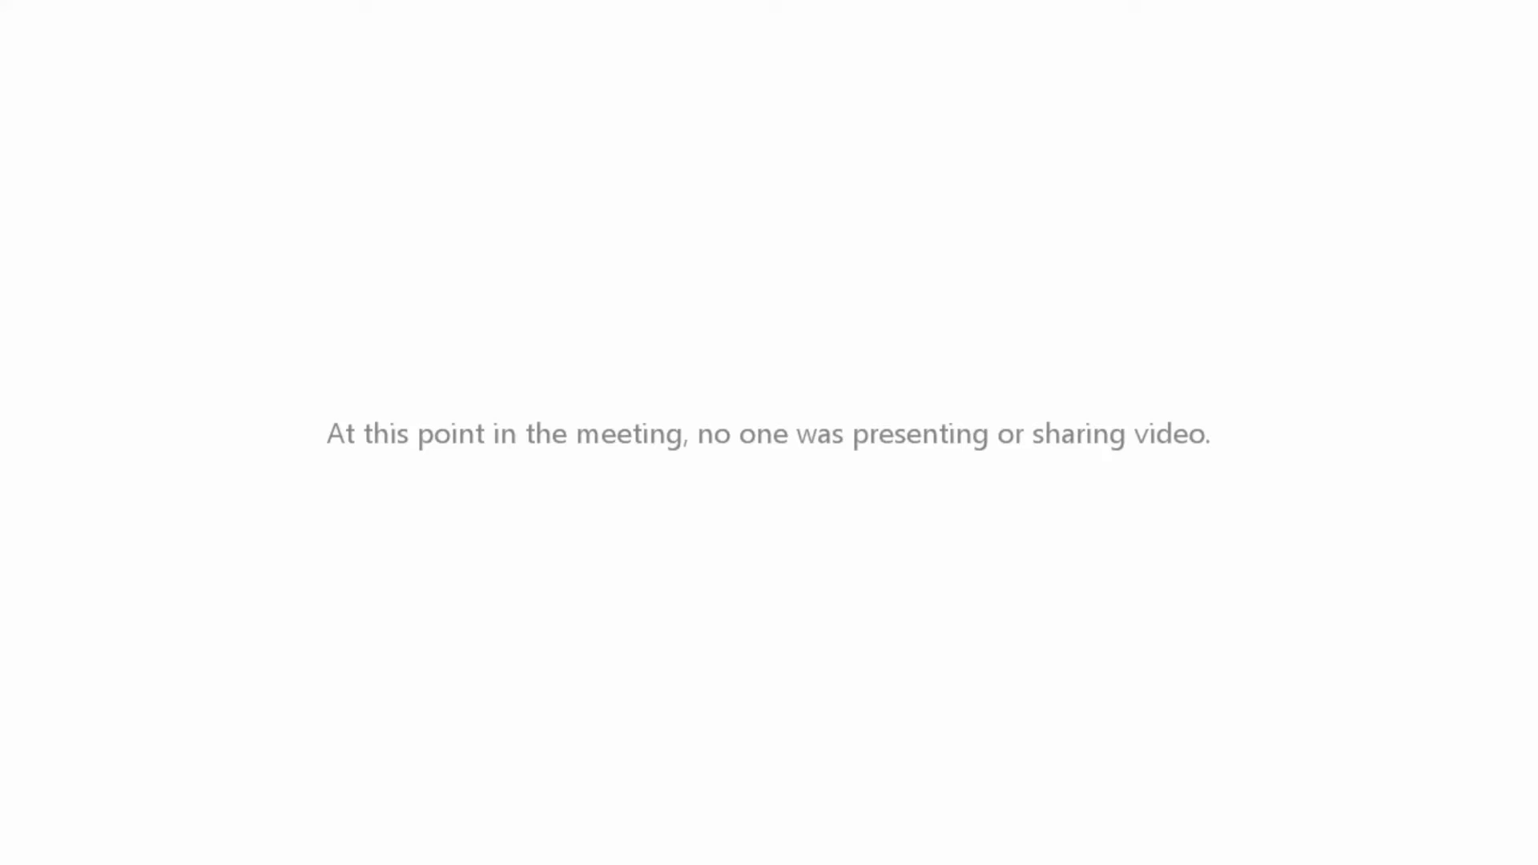